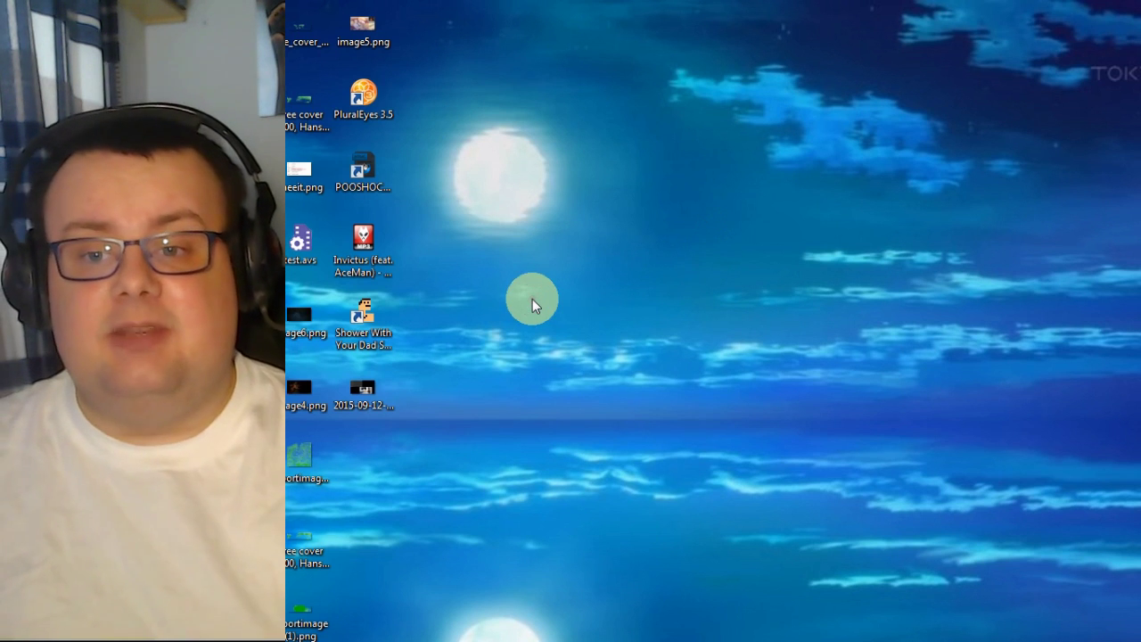
# - Open the recent recording session nagrywanie.sesx in Adobe Audition CS6
pyautogui.click(533, 300)
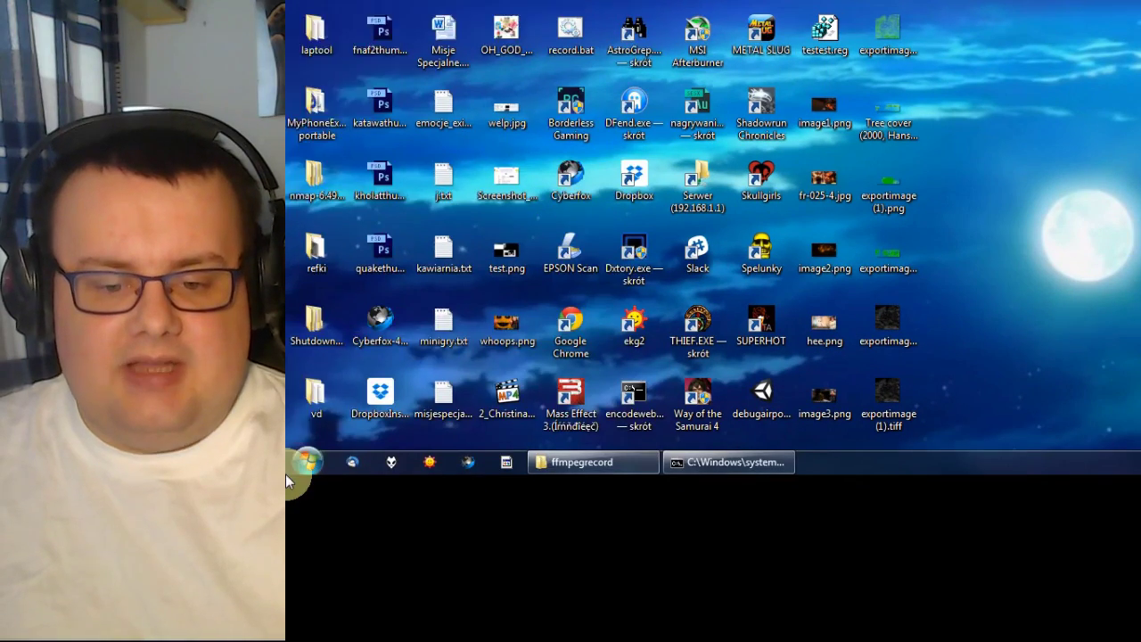
pyautogui.click(304, 466)
pyautogui.click(382, 461)
pyautogui.scroll(4, 357, 184)
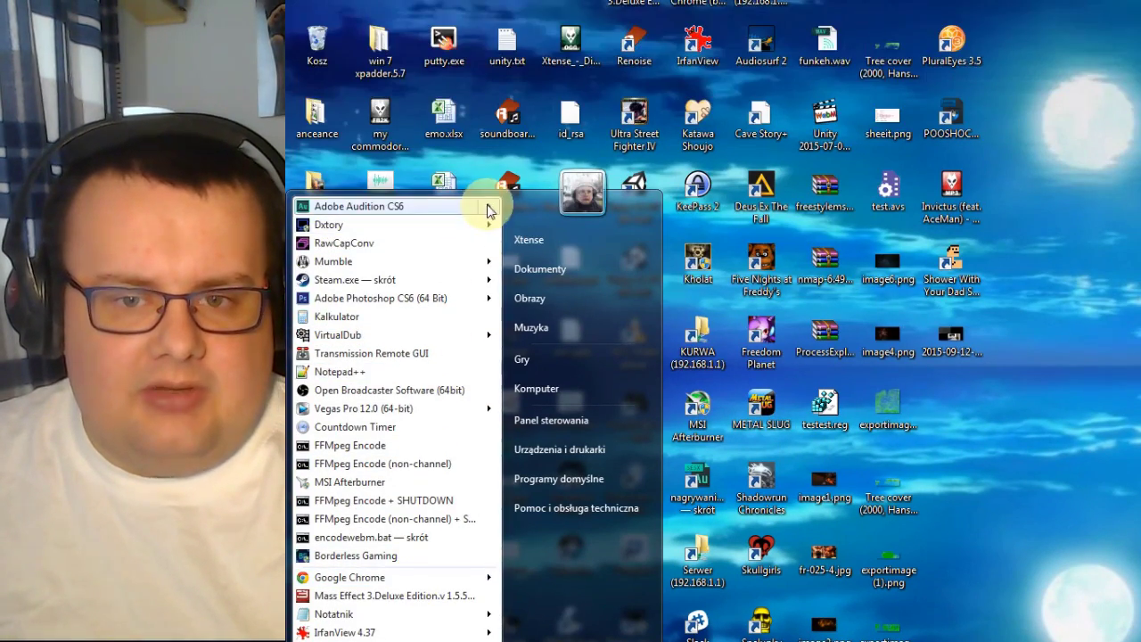
pyautogui.moveTo(489, 153)
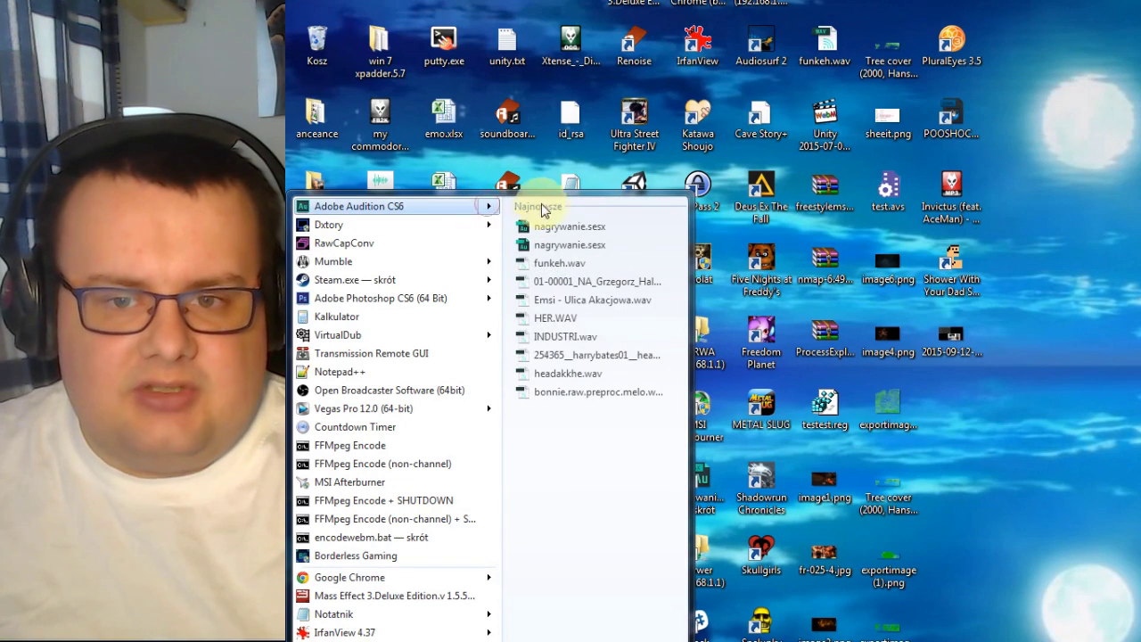
pyautogui.click(562, 226)
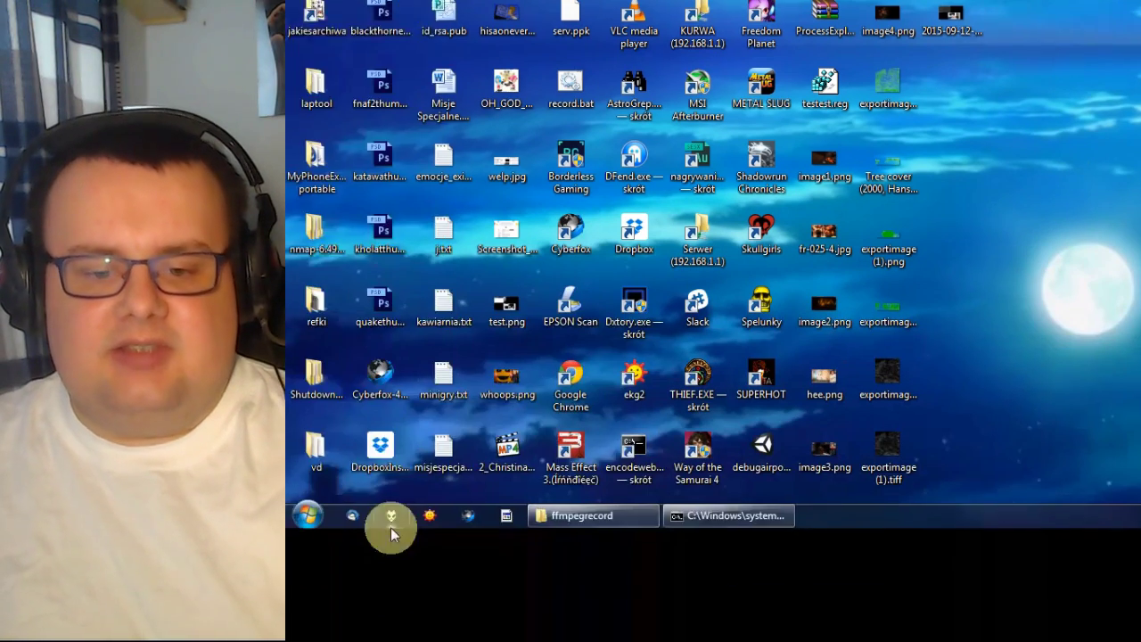
# - Launch VirtualDub and switch it to AVI capture mode
pyautogui.click(306, 509)
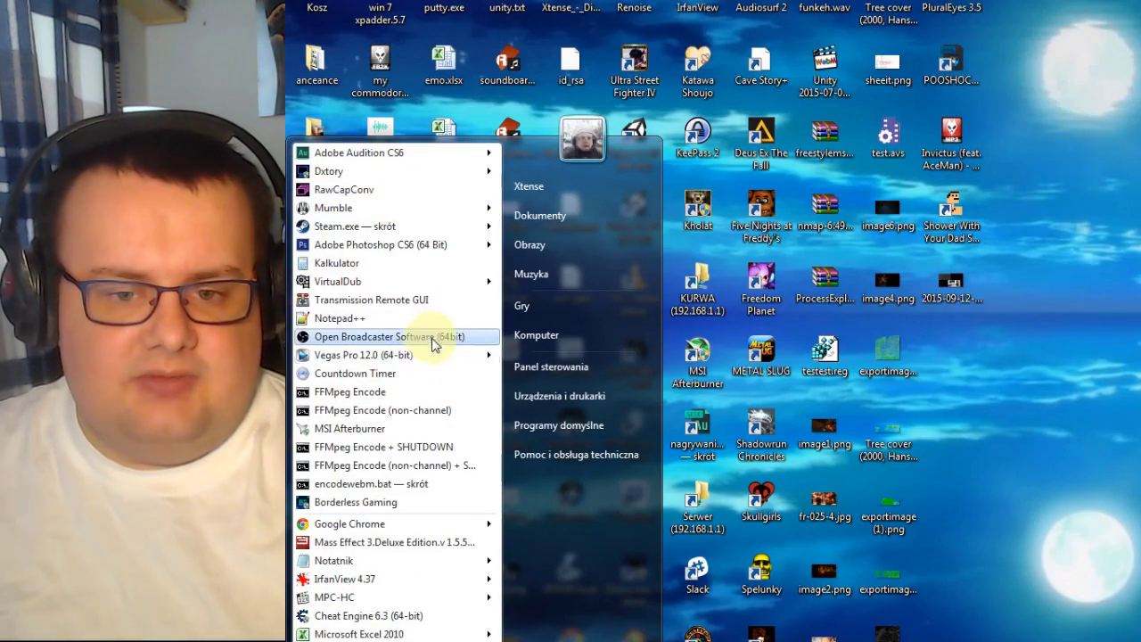
pyautogui.click(416, 285)
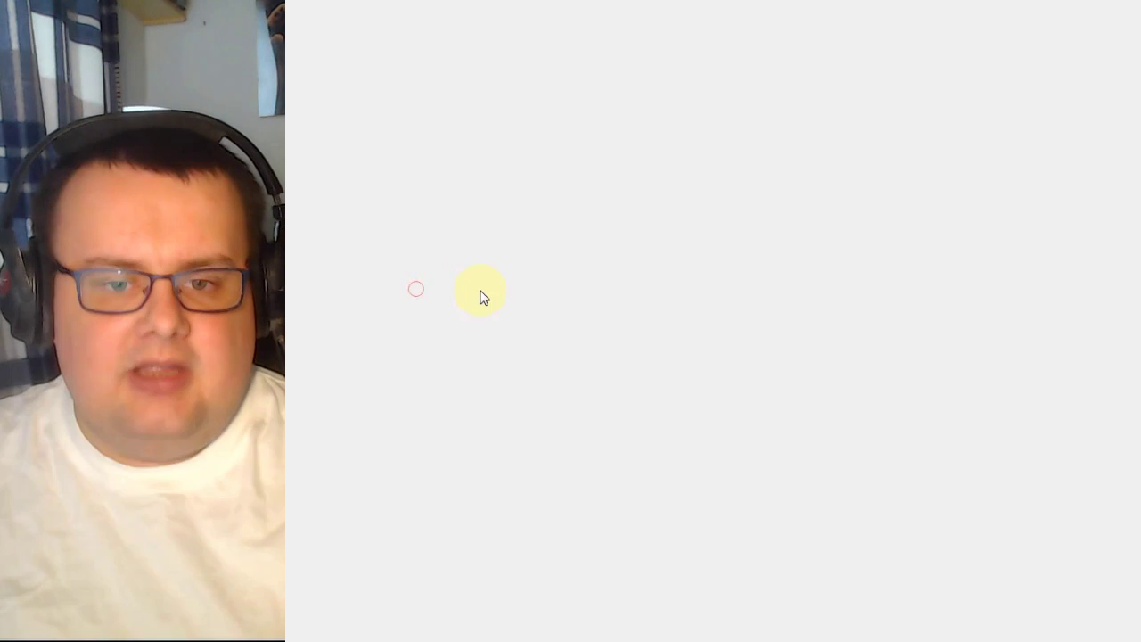
pyautogui.click(300, 28)
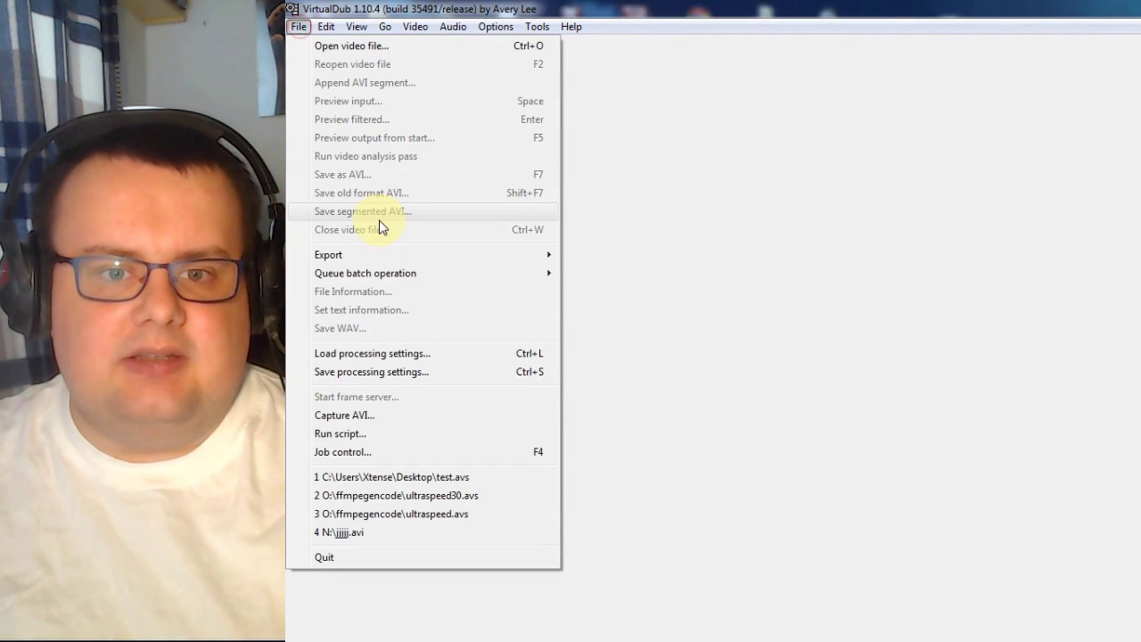
pyautogui.click(348, 415)
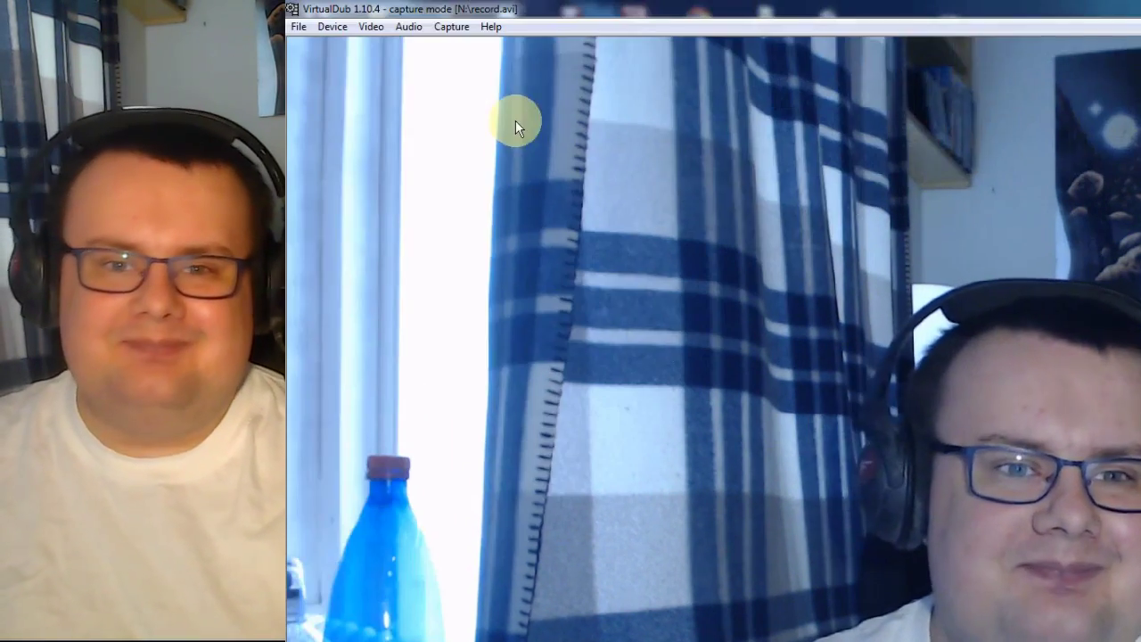
# - Enable automatic white balance in the Logitech webcam's advanced capture filter settings and save them
pyautogui.click(370, 27)
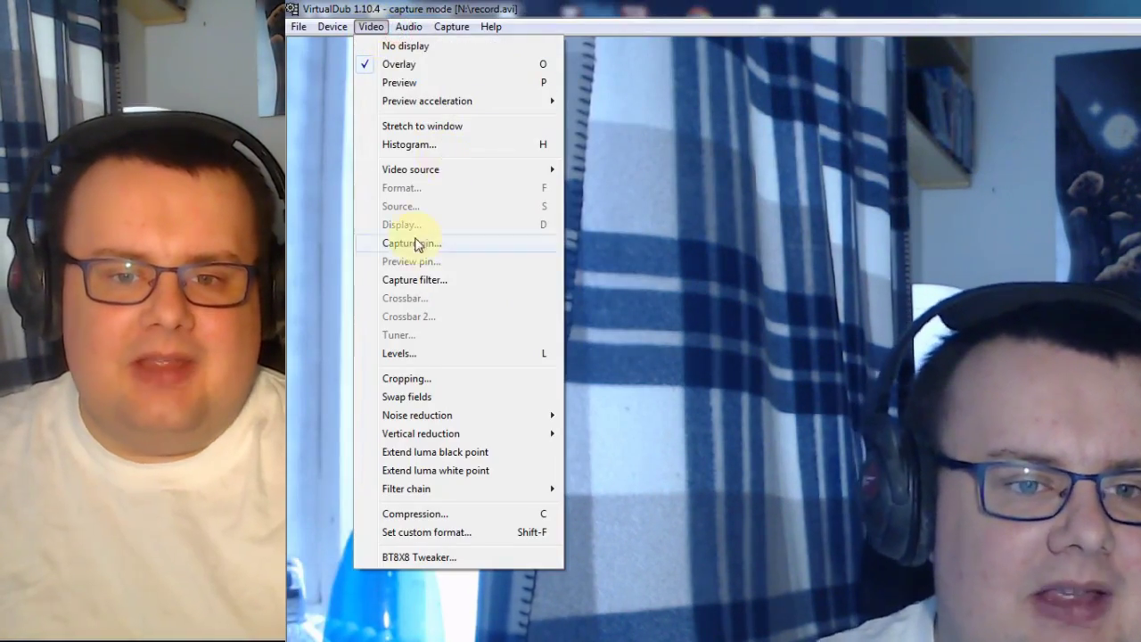
pyautogui.click(420, 280)
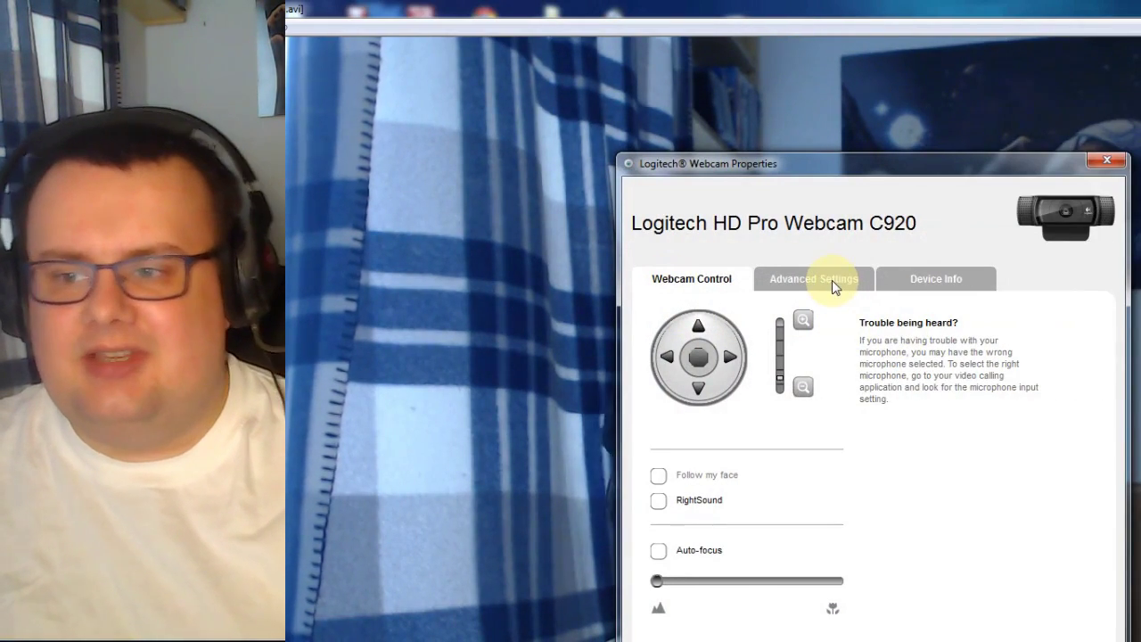
pyautogui.click(832, 278)
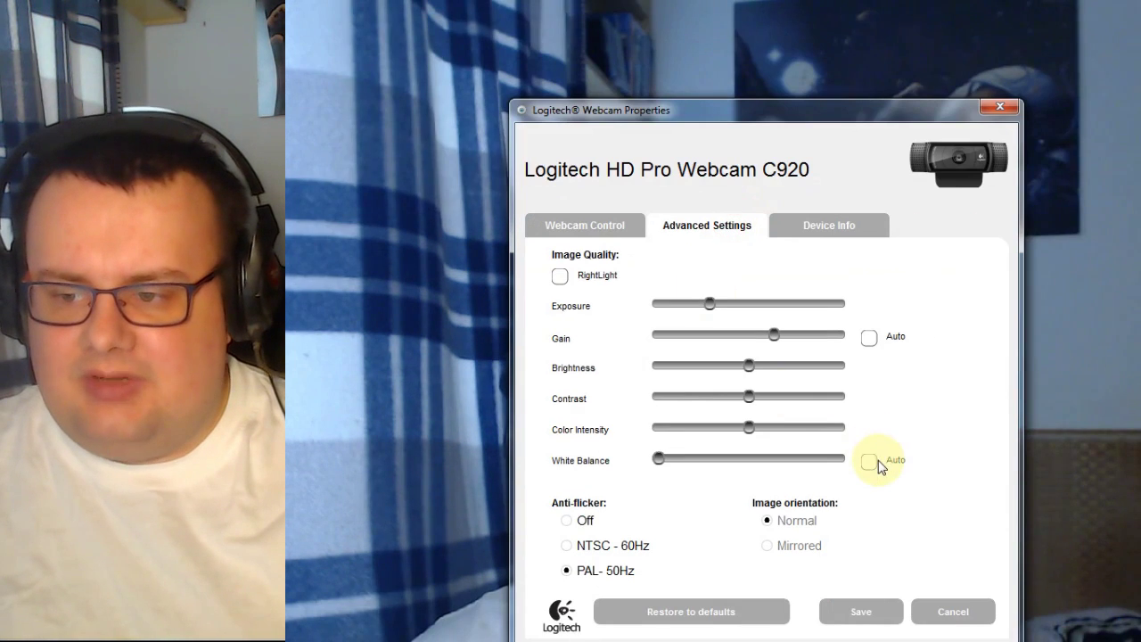
pyautogui.click(874, 462)
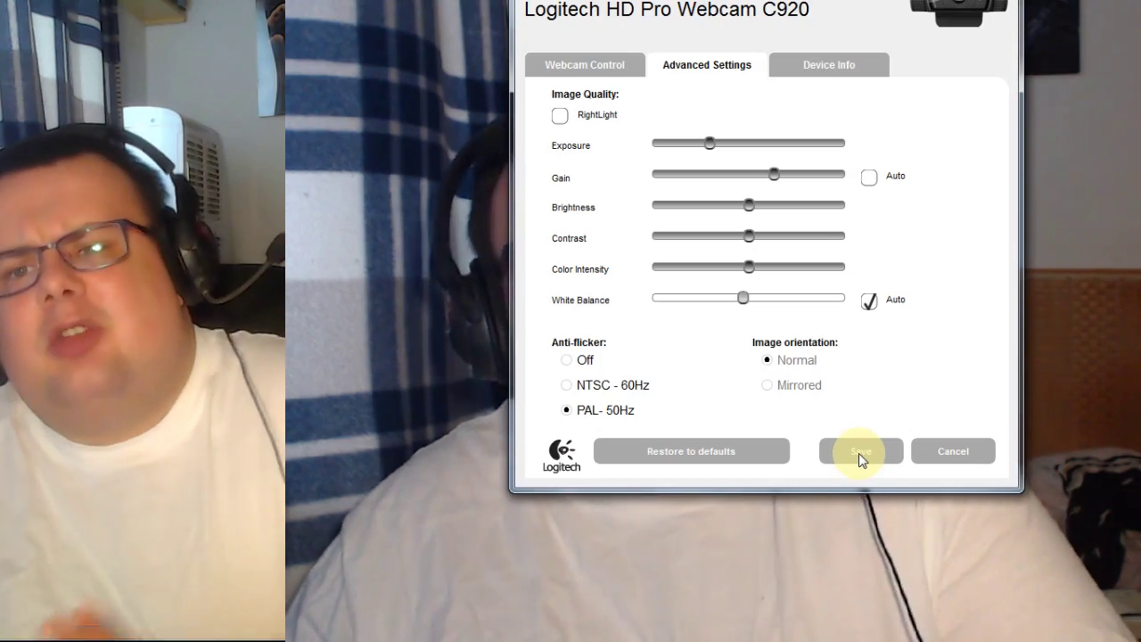
pyautogui.click(858, 453)
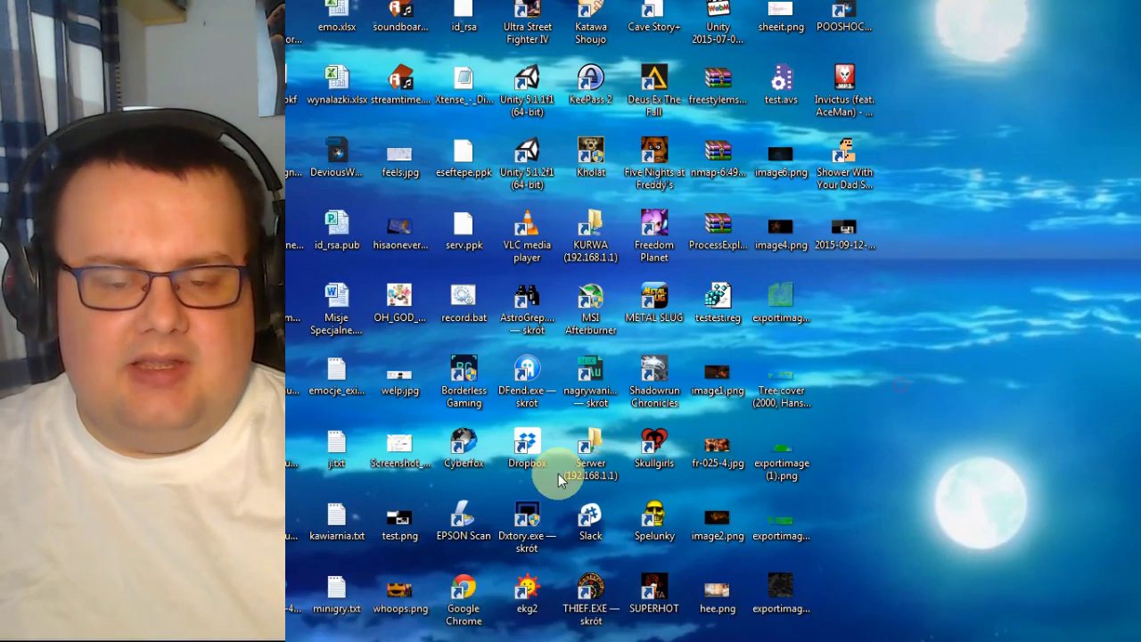
# - Launch MSI Afterburner and review its video capture properties without changing them, leaving the program minimised
pyautogui.click(301, 479)
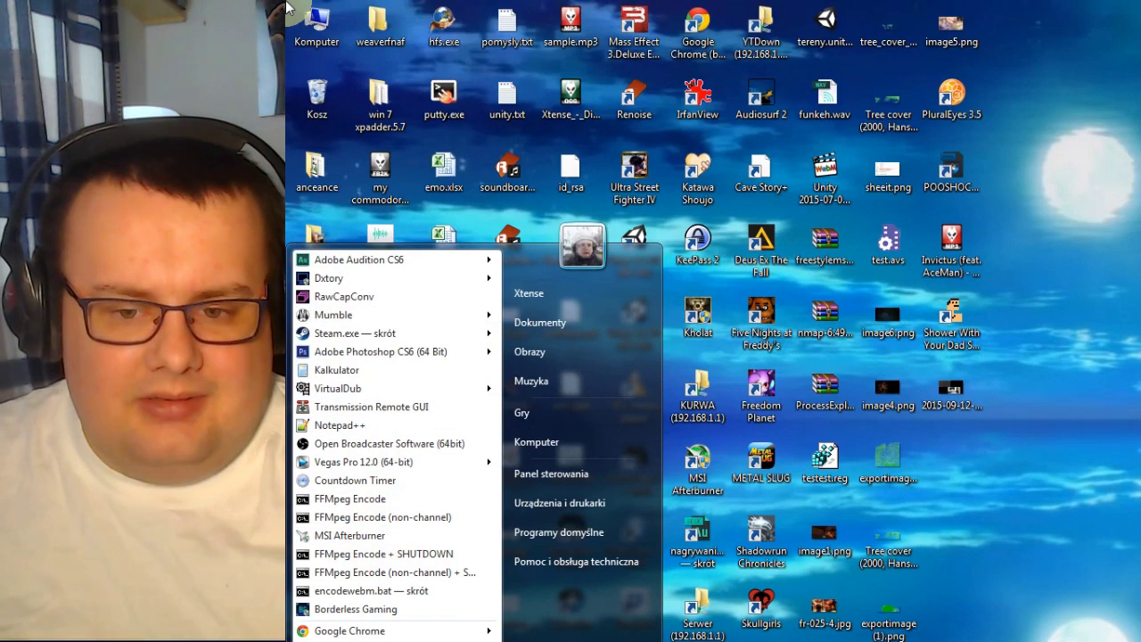
pyautogui.click(350, 535)
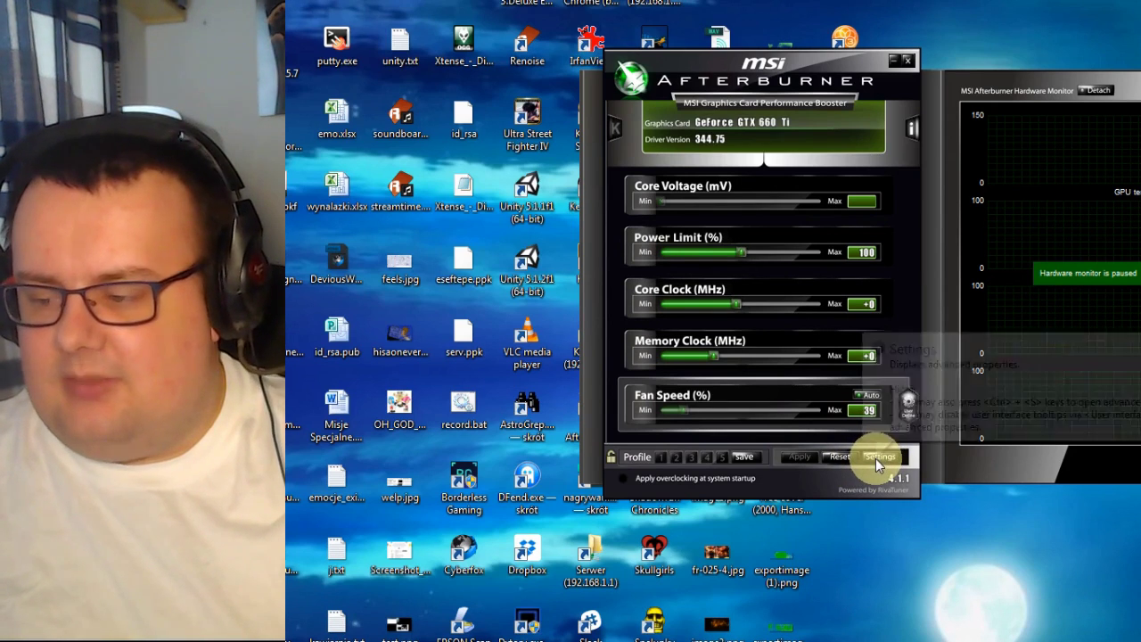
pyautogui.click(877, 458)
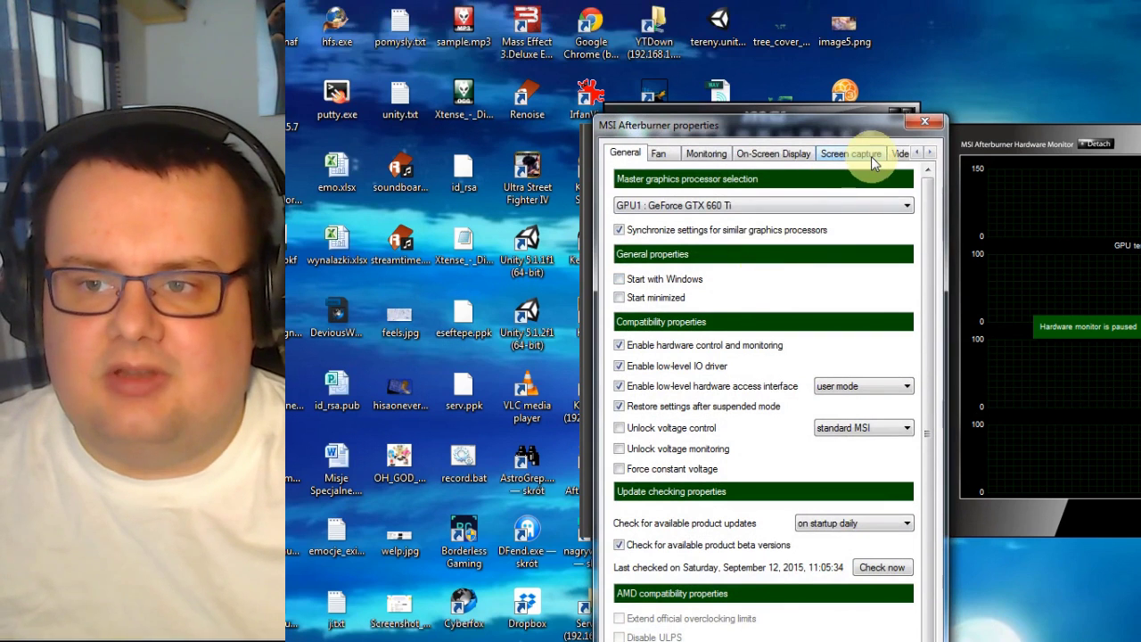
pyautogui.click(895, 102)
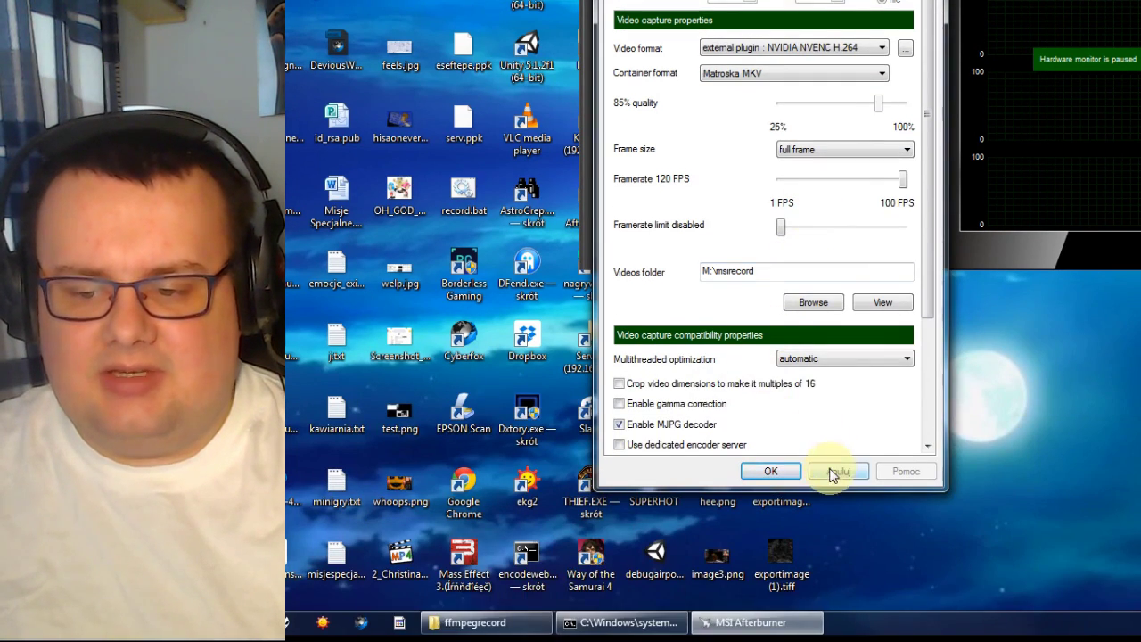
pyautogui.click(834, 472)
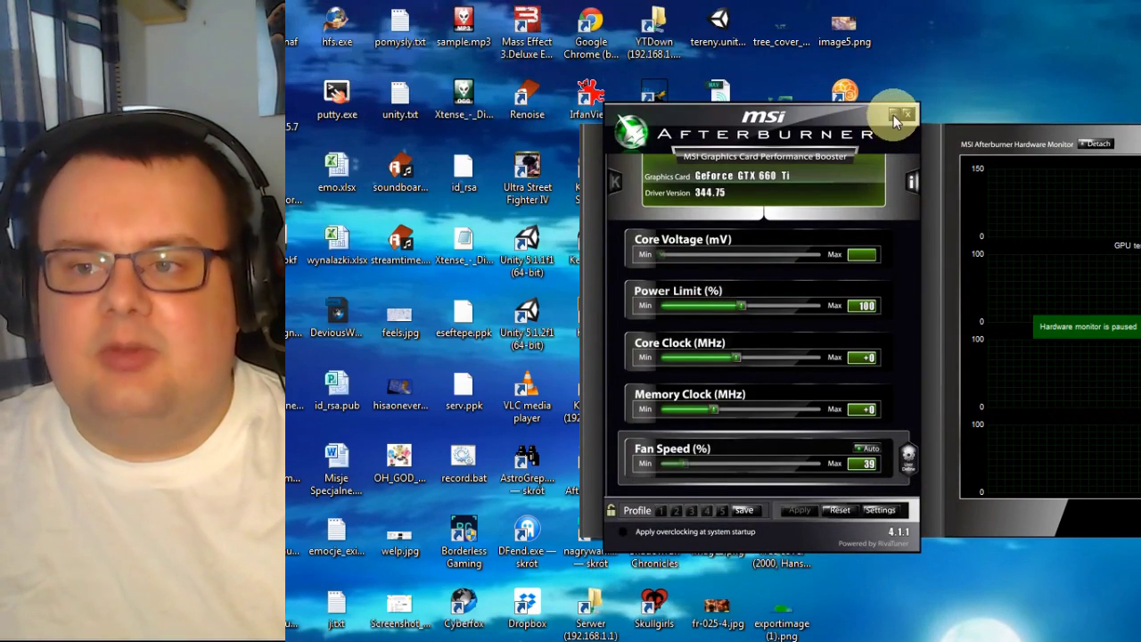
pyautogui.click(894, 116)
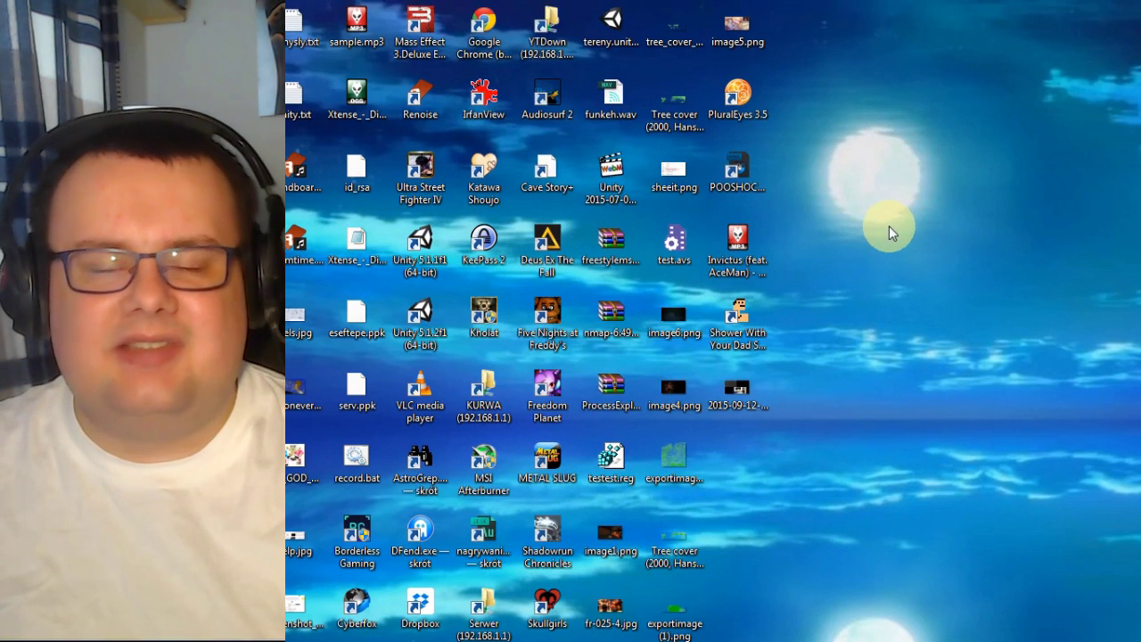
pyautogui.click(858, 276)
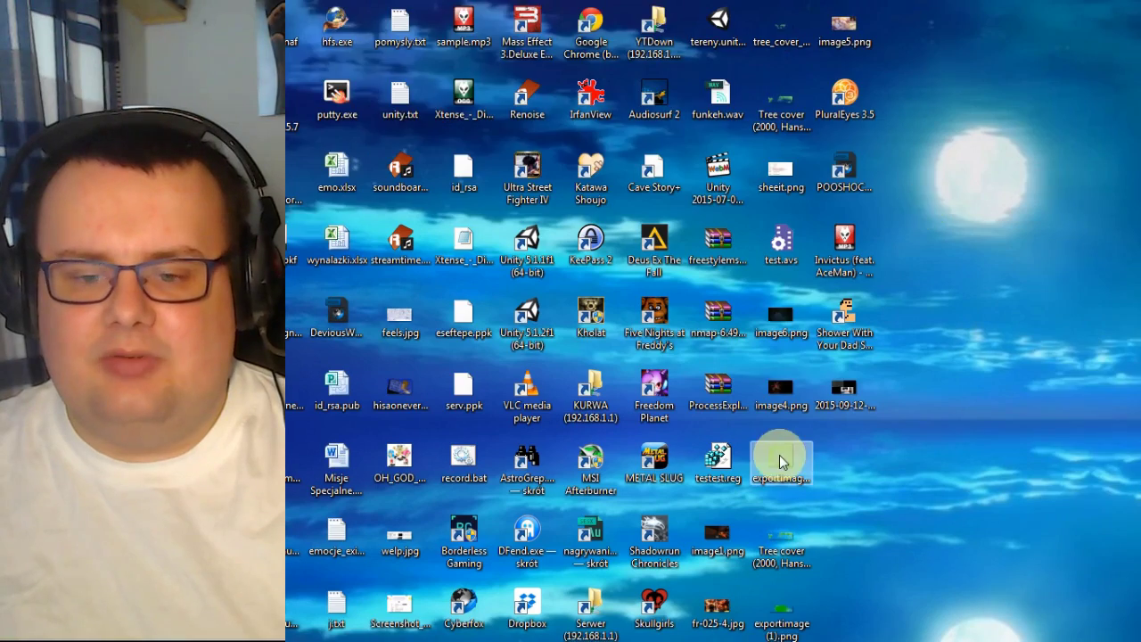
pyautogui.press('super')
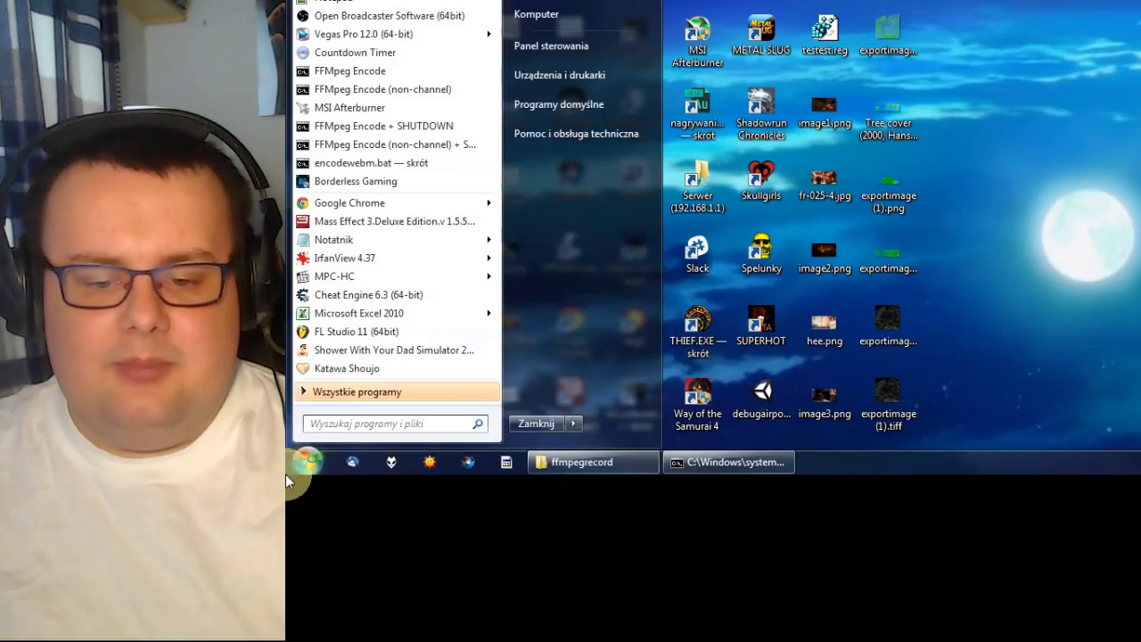
pyautogui.click(1018, 120)
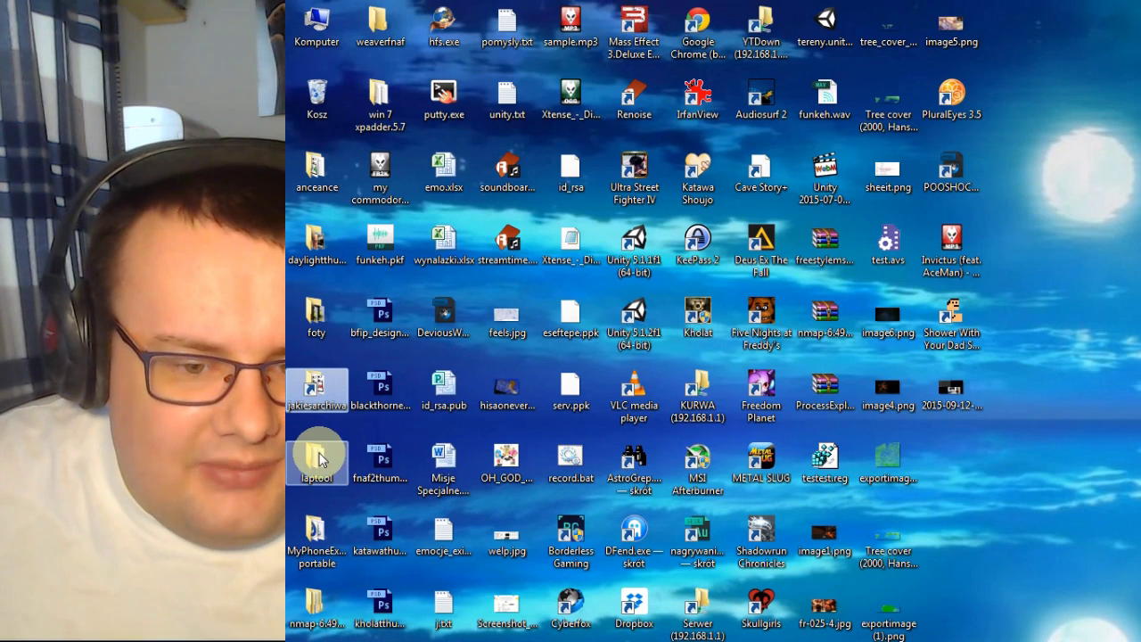
# - Locate record.bat on the desktop and open its script in Notepad for viewing
pyautogui.press('b')
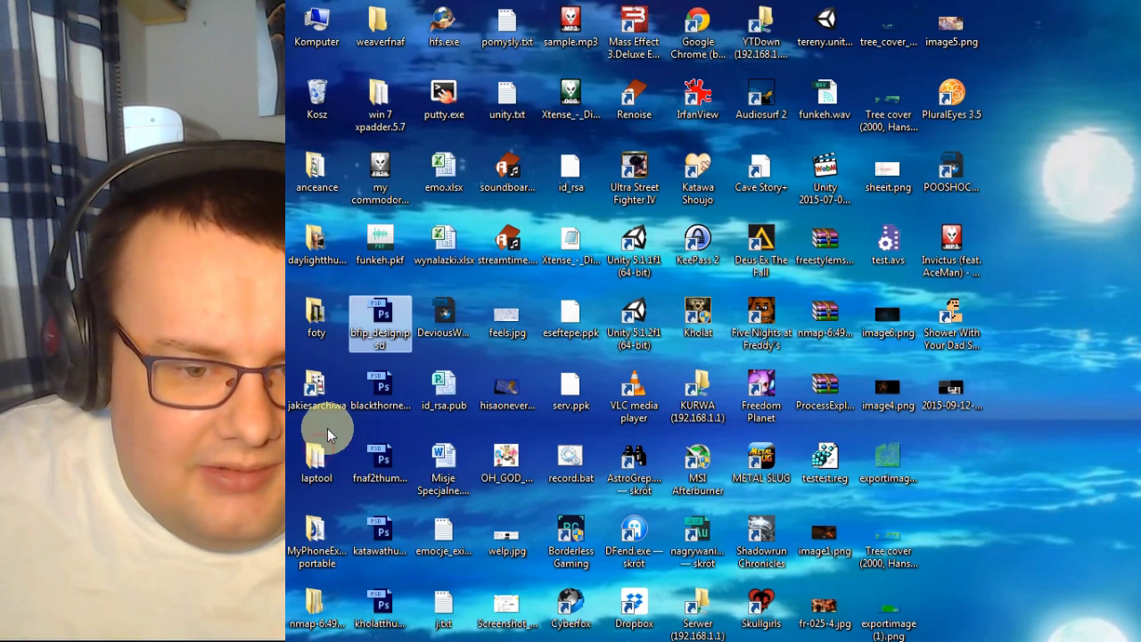
pyautogui.press('b')
pyautogui.press('b')
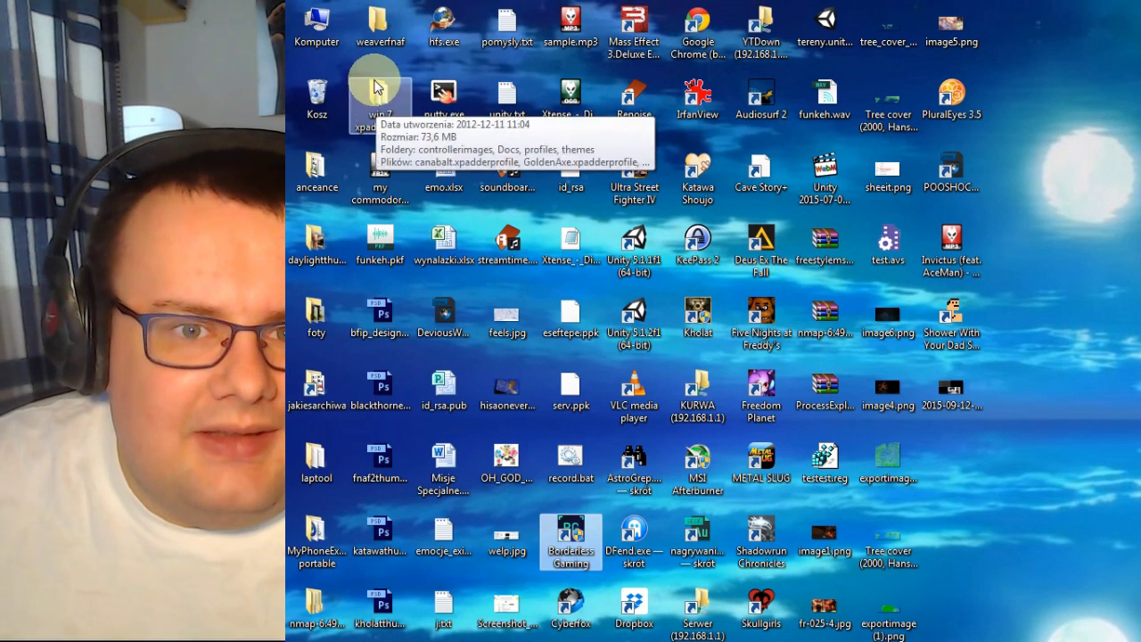
pyautogui.press('r')
pyautogui.press('r')
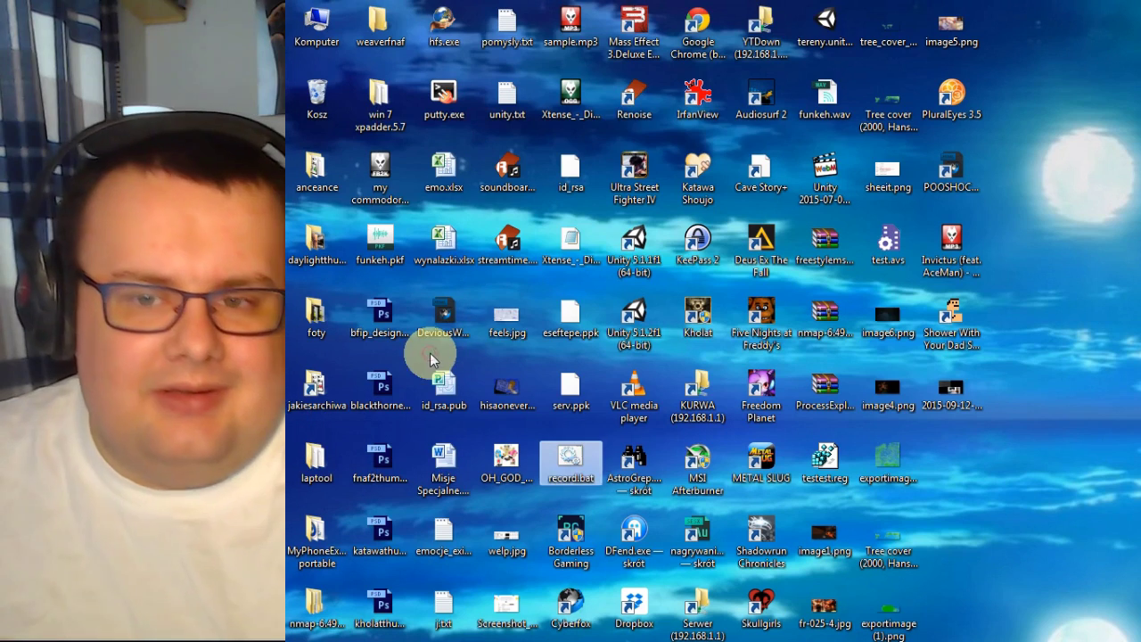
pyautogui.rightClick(570, 456)
pyautogui.click(638, 319)
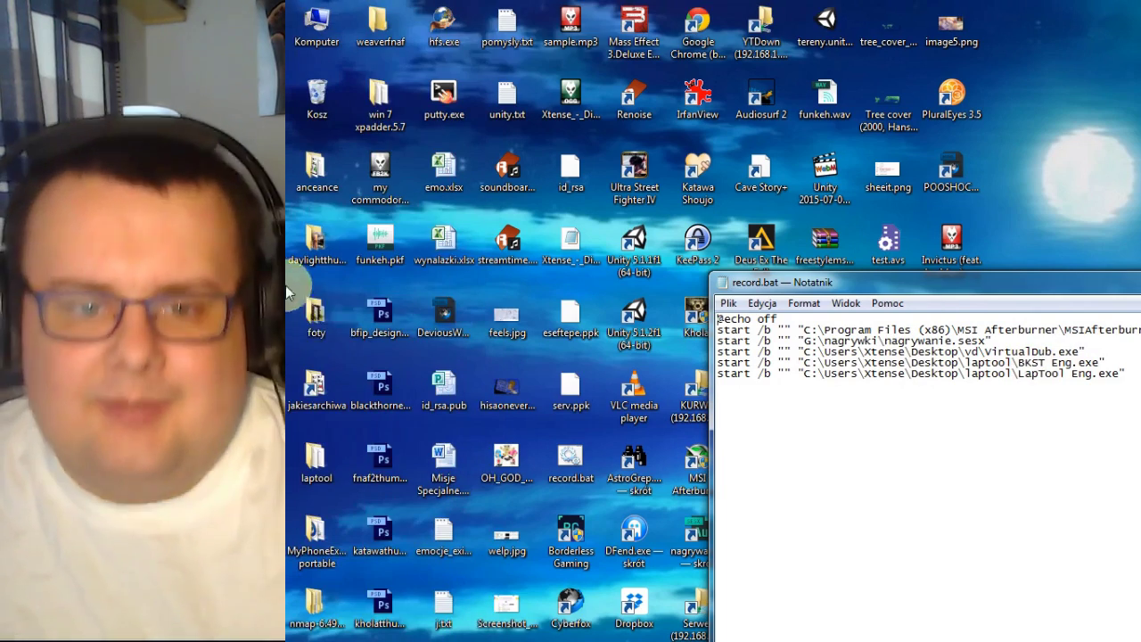
# - Open the laptool folder from the desktop and close the record.bat text window
pyautogui.click(294, 296)
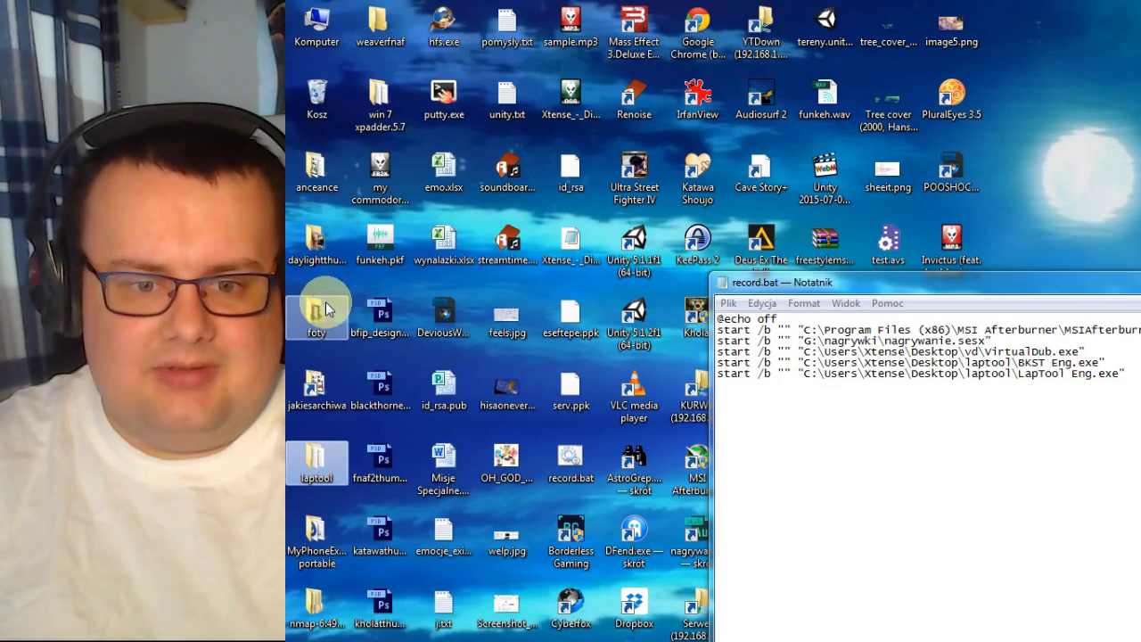
pyautogui.press('Return')
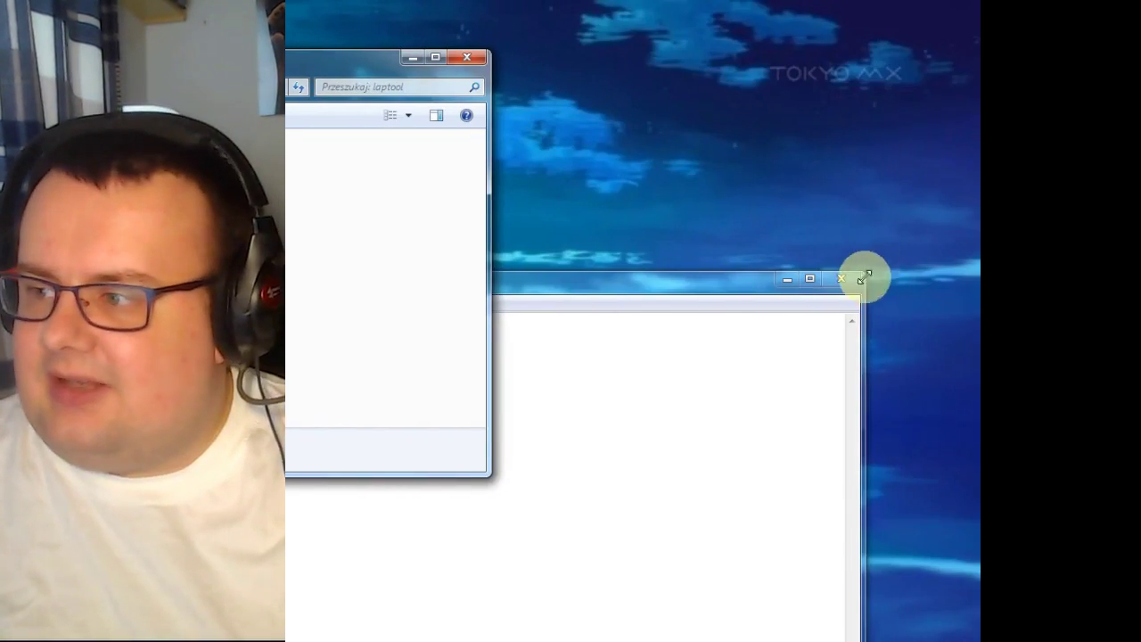
pyautogui.click(841, 279)
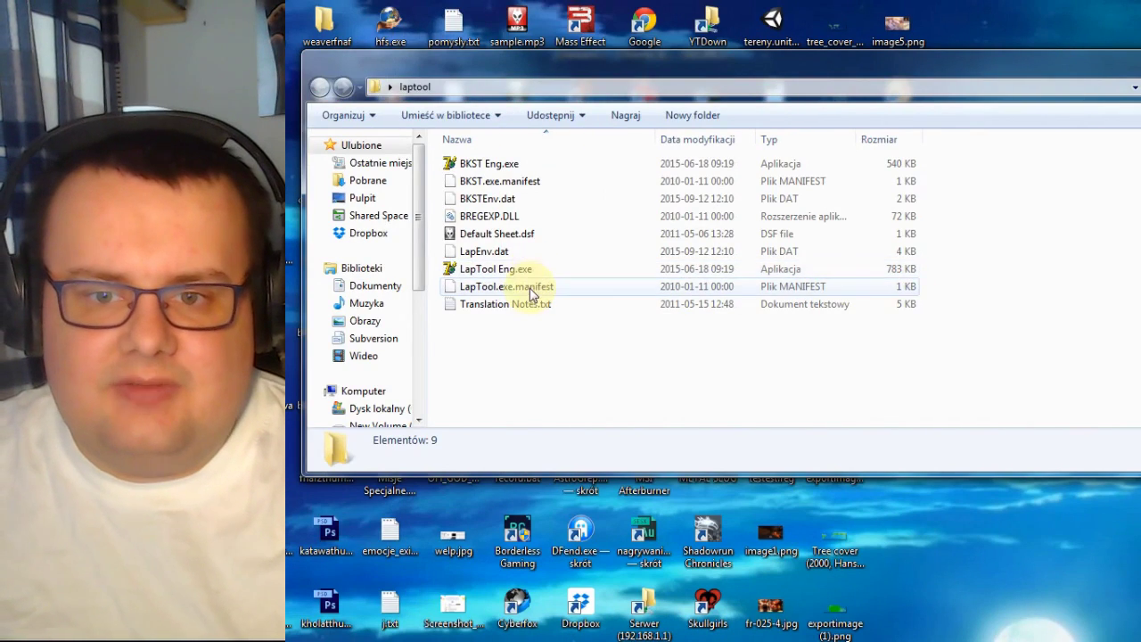
# - Run BKST Eng.exe from the laptool folder, turning off the option to always ask before opening this file
pyautogui.click(523, 272)
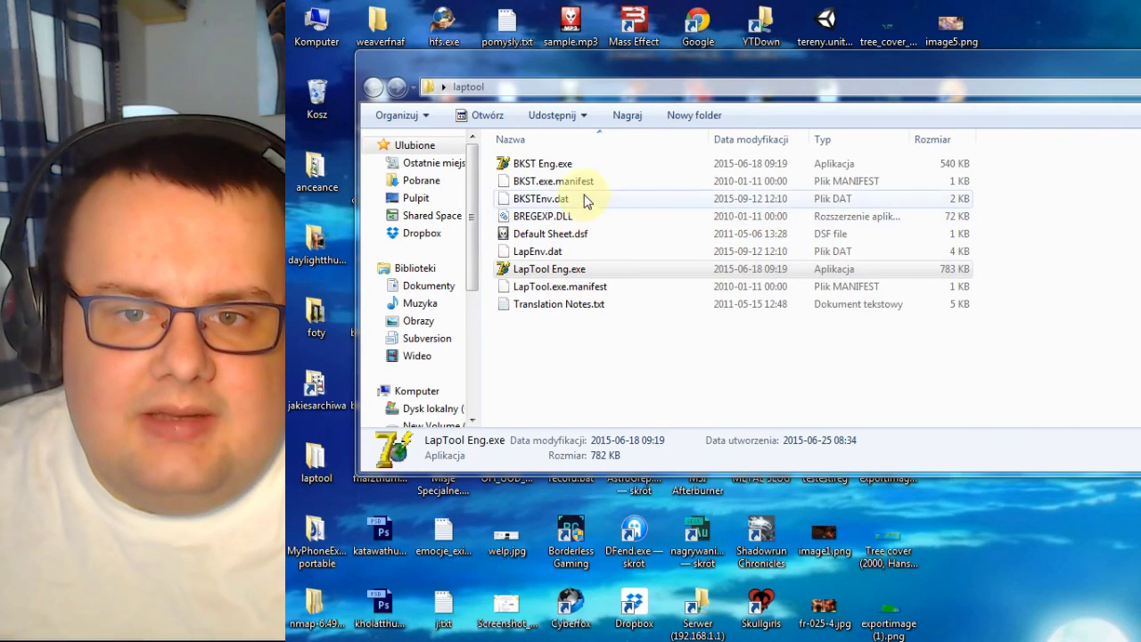
pyautogui.doubleClick(549, 163)
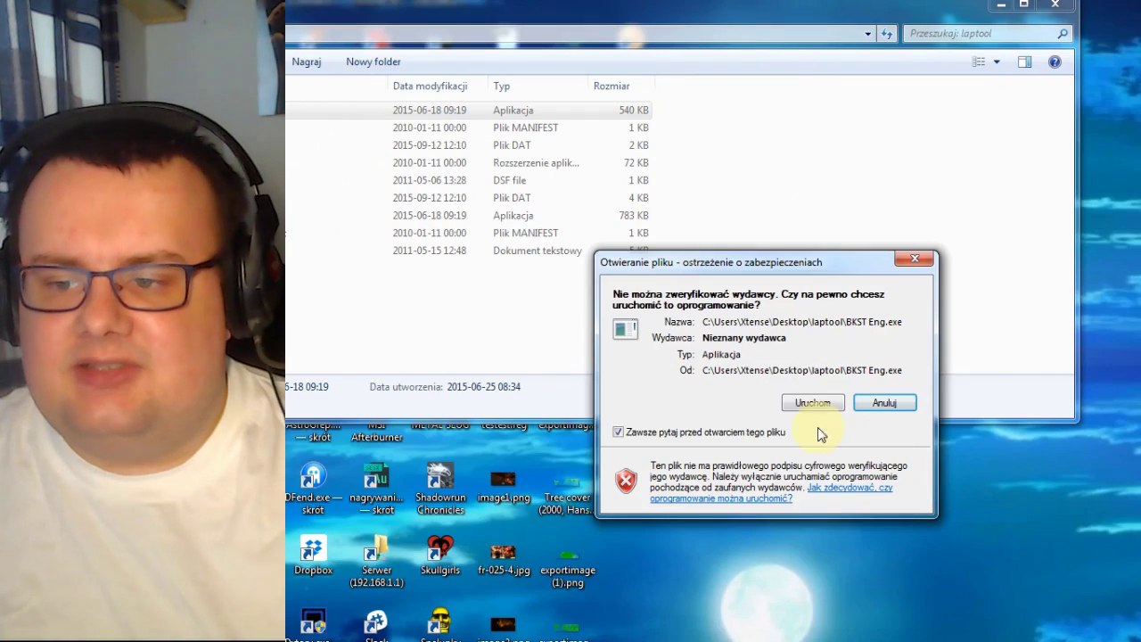
pyautogui.click(743, 434)
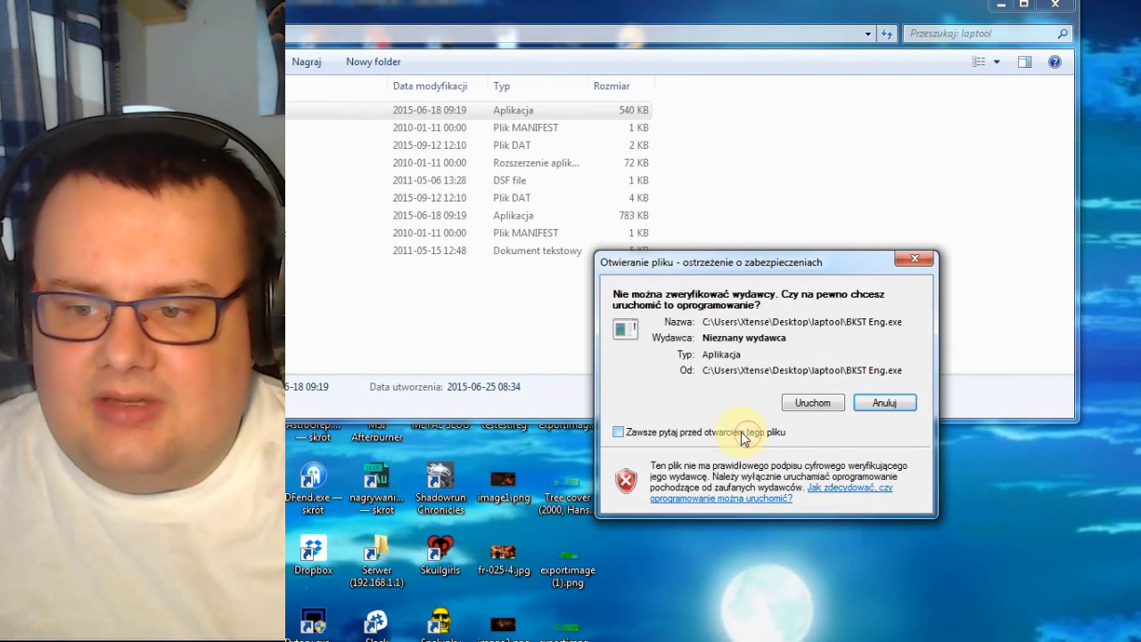
pyautogui.click(813, 403)
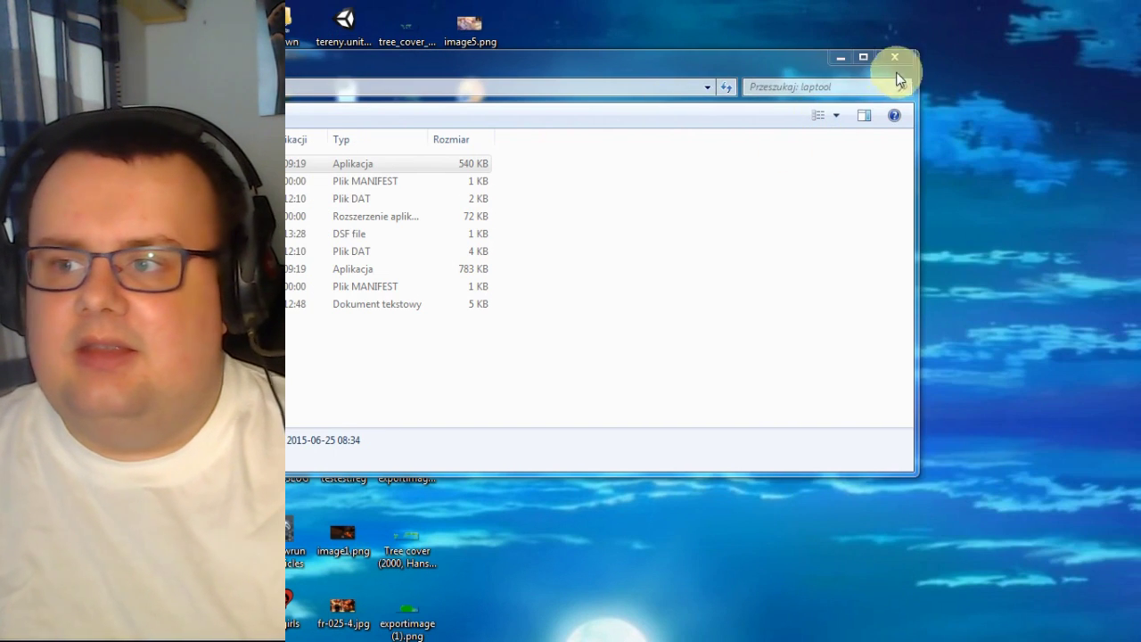
# - Minimise the laptool folder window and launch the Shower With Your Dad Simulator 2015 game from the desktop
pyautogui.click(835, 57)
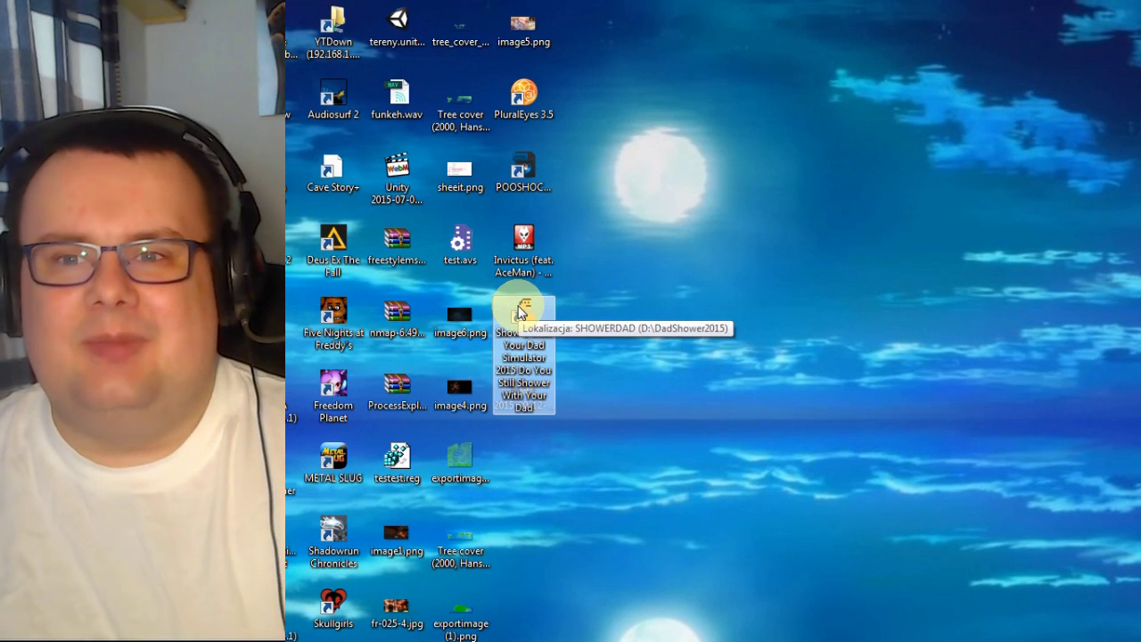
pyautogui.doubleClick(523, 314)
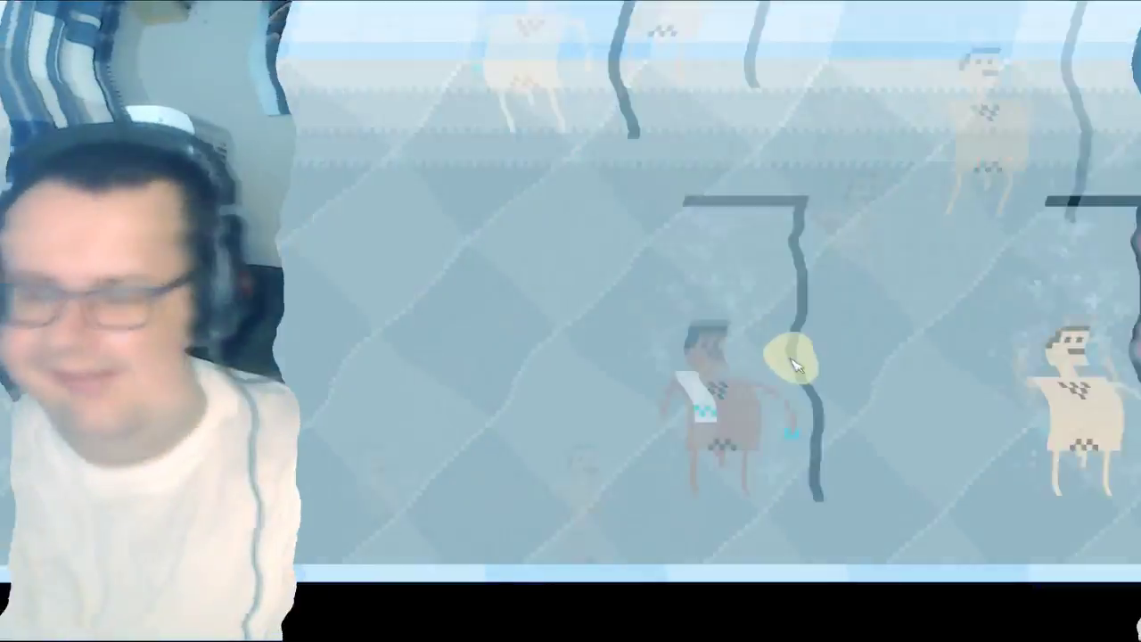
# - Exit the game and open the msirecord folder on drive M:
pyautogui.press('Escape')
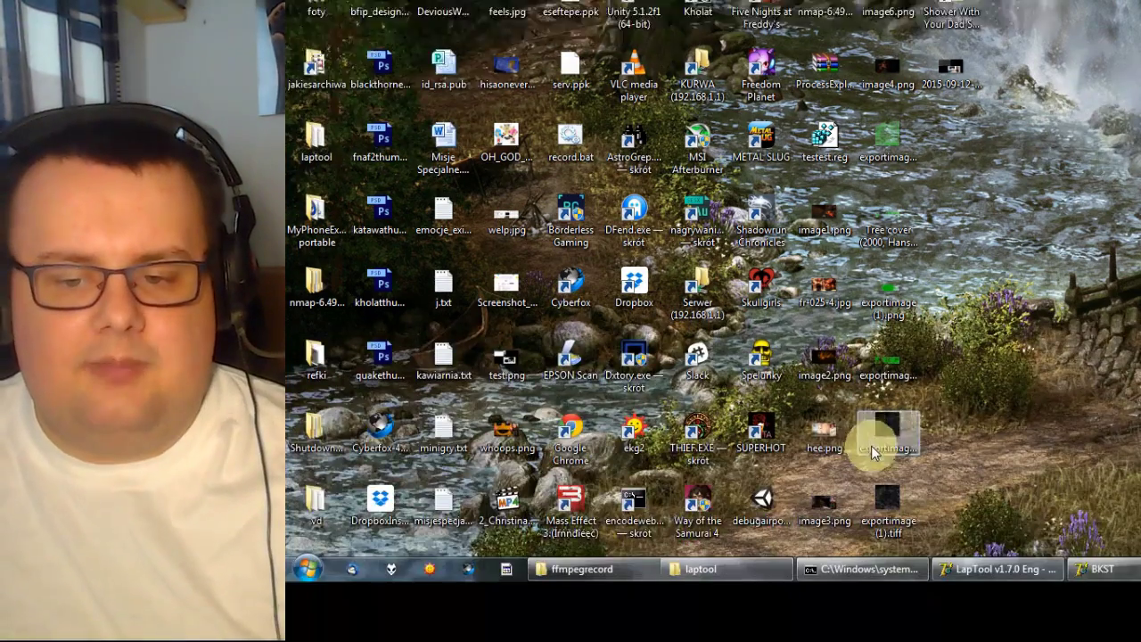
pyautogui.click(308, 569)
pyautogui.click(576, 125)
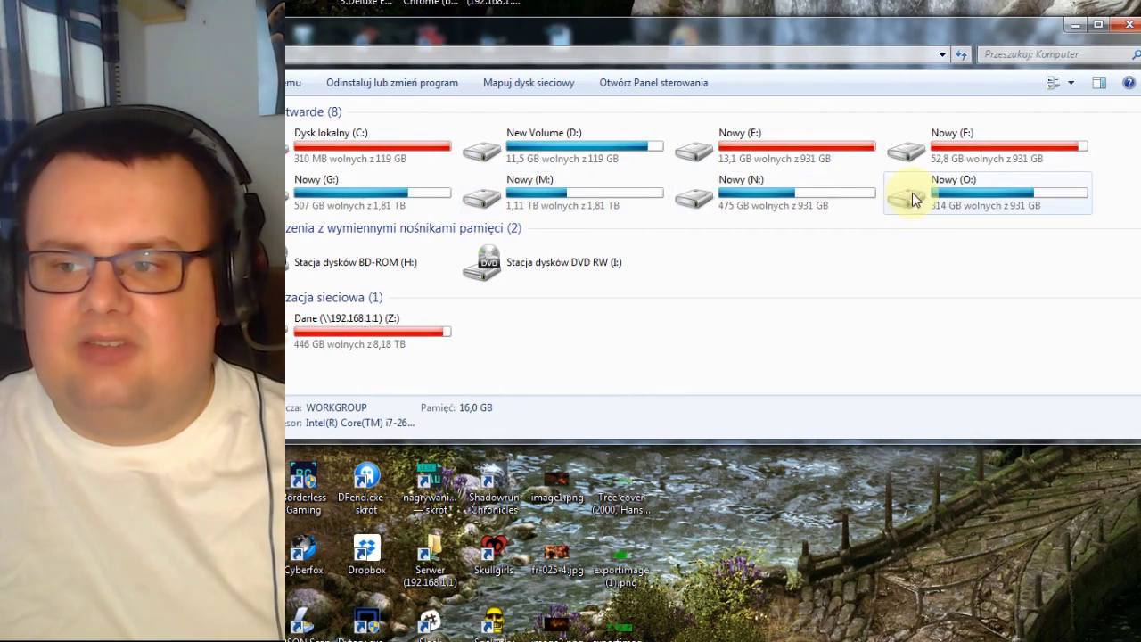
pyautogui.doubleClick(526, 197)
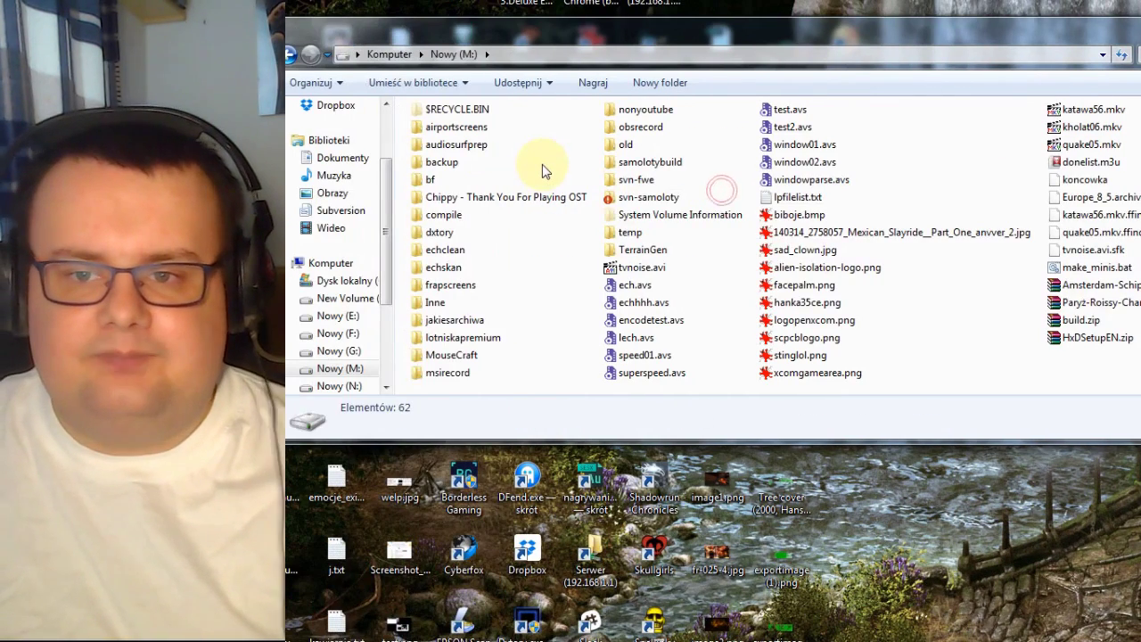
pyautogui.write('msi')
pyautogui.press('Return')
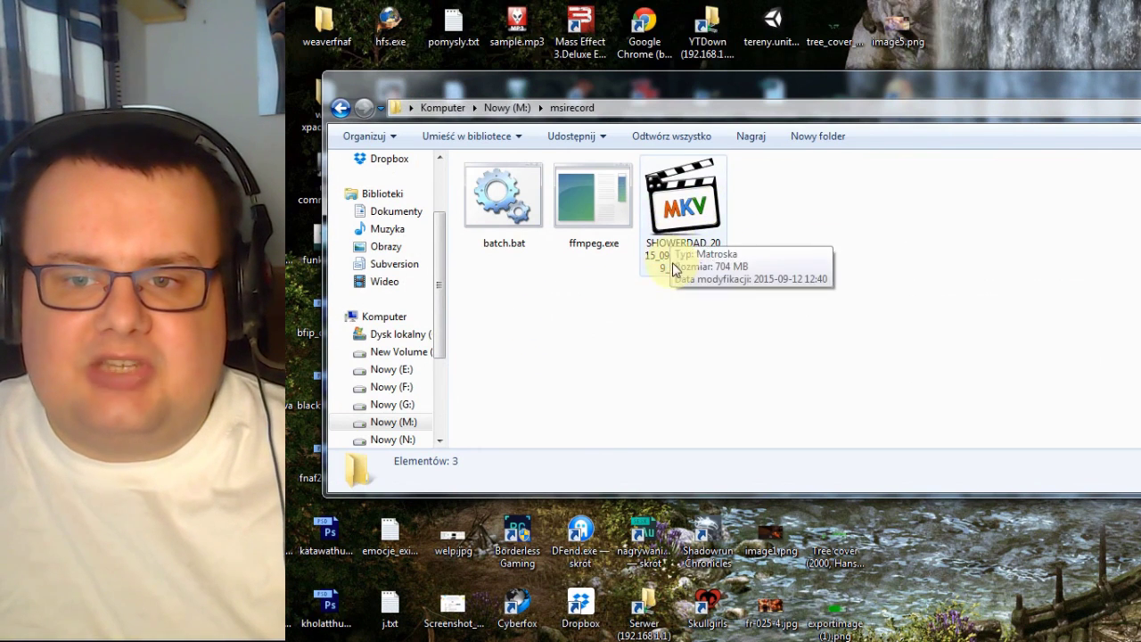
# - Play the SHOWERDAD .mkv recording from the msirecord folder and close the player
pyautogui.click(678, 234)
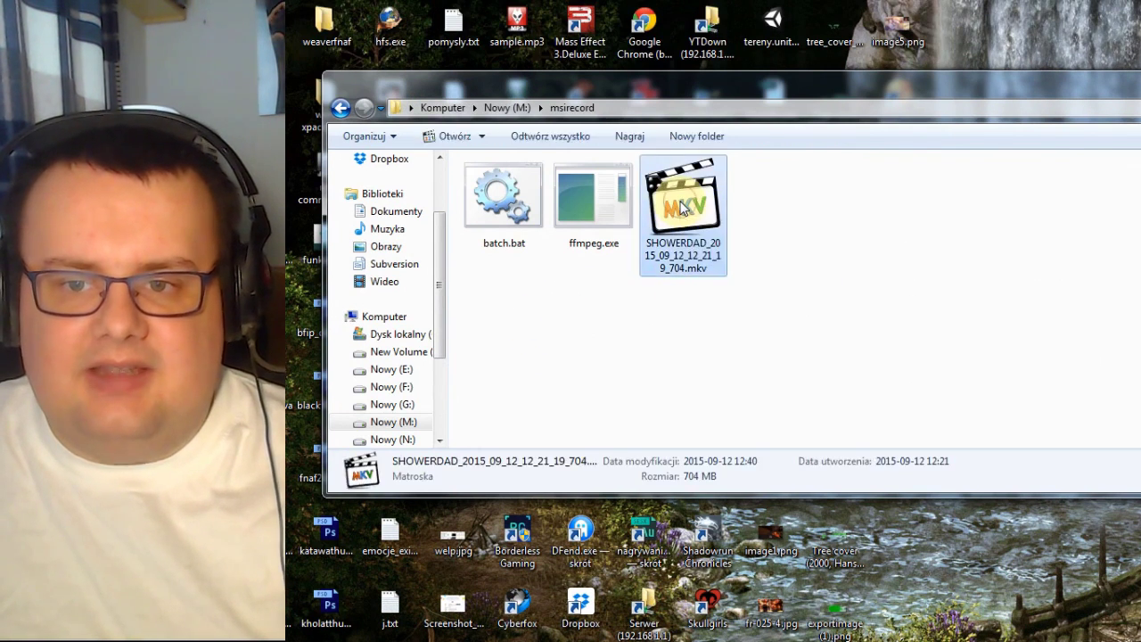
pyautogui.doubleClick(681, 209)
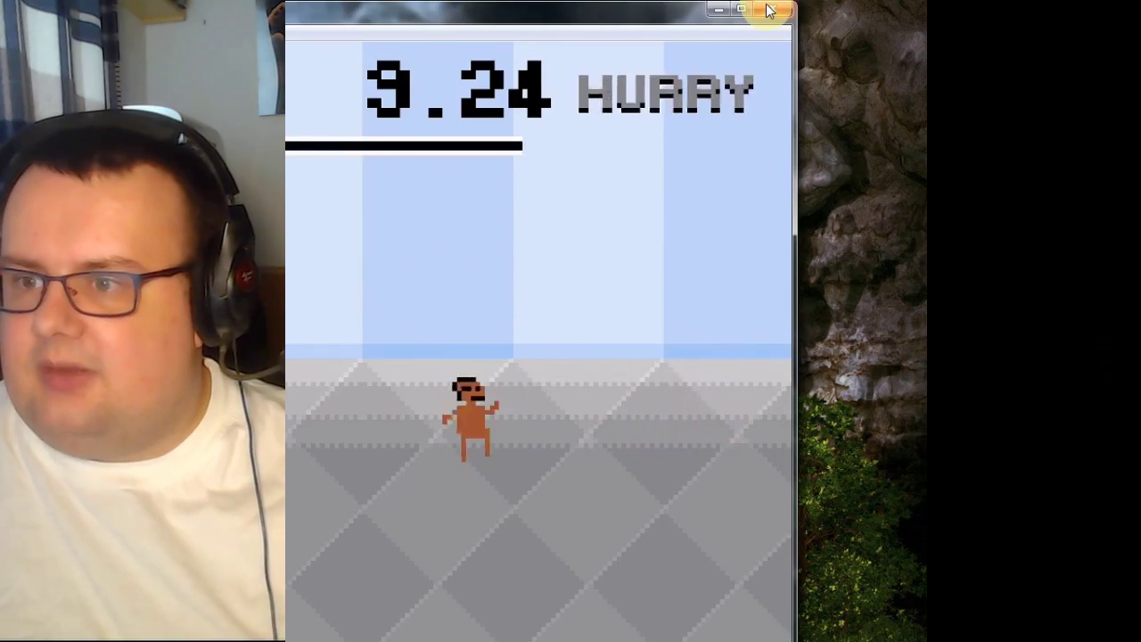
pyautogui.click(770, 11)
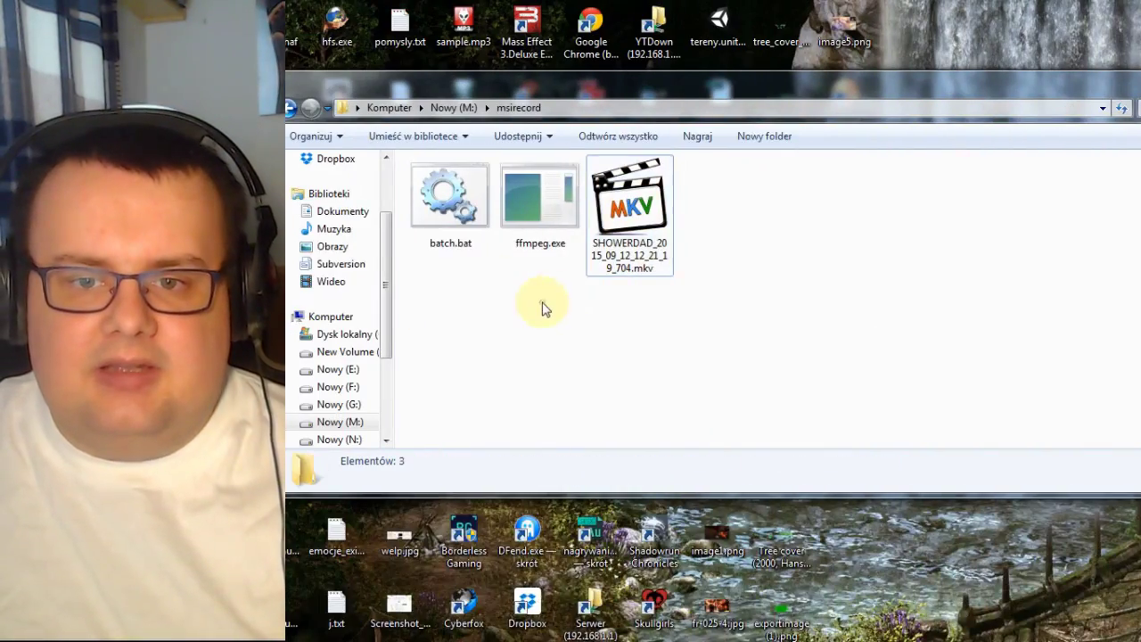
# - Run batch.bat in the msirecord folder and open the bf folder on drive O:
pyautogui.press('Home')
pyautogui.press('Return')
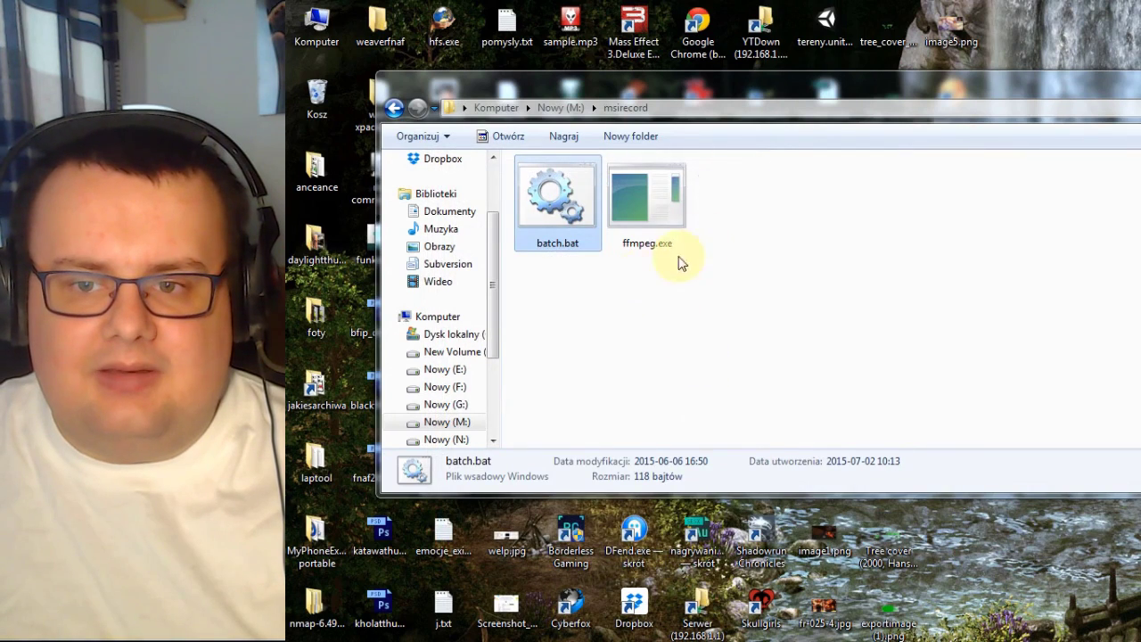
pyautogui.scroll(-1, 498, 335)
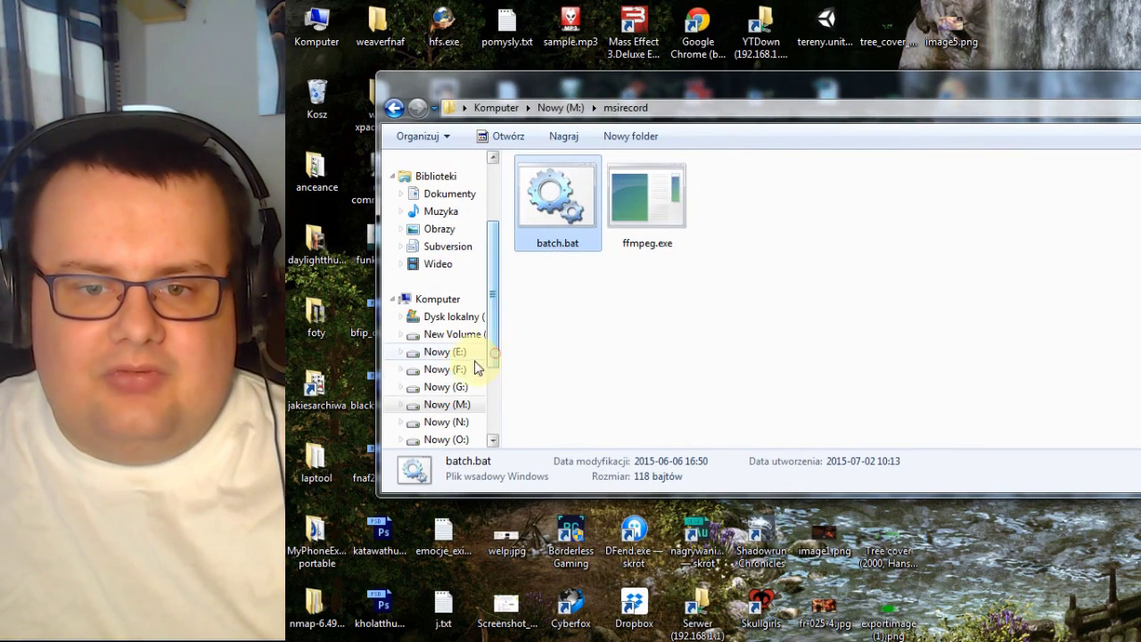
pyautogui.click(470, 441)
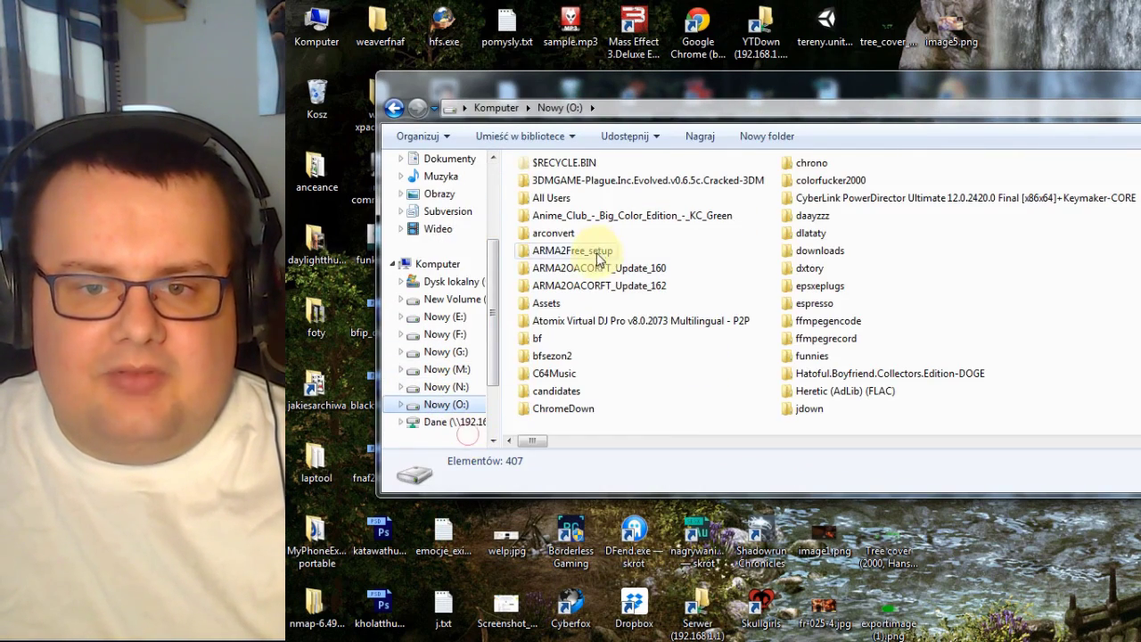
pyautogui.click(649, 231)
pyautogui.press('b')
pyautogui.press('Return')
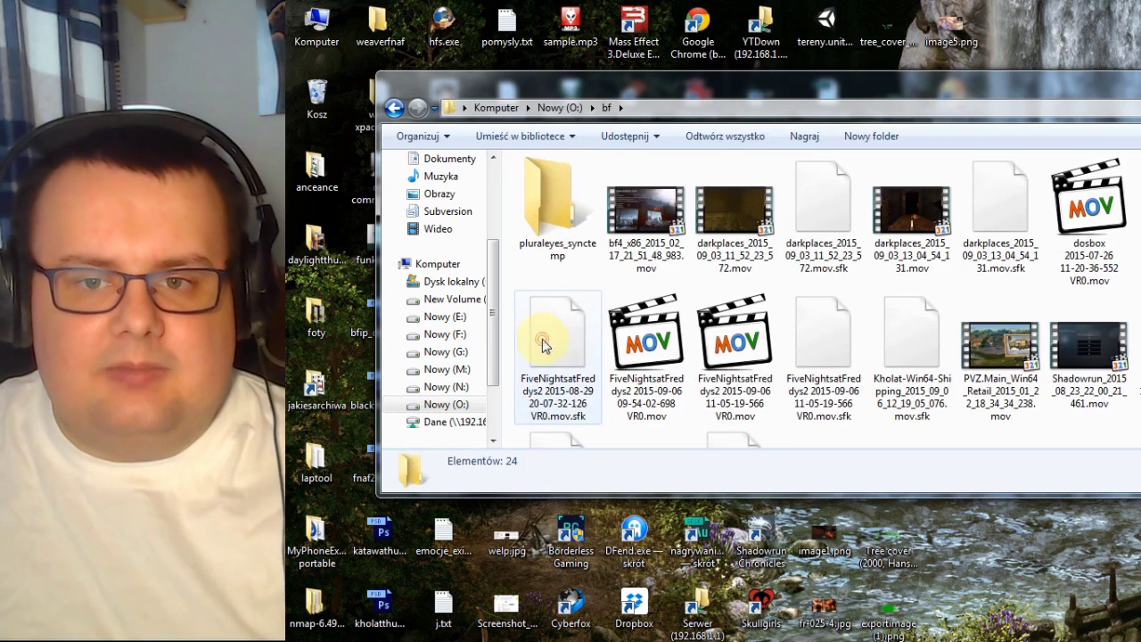
# - Play the SHOWERDAD .mov recording from the bf folder, skip ahead to several points and close the player
pyautogui.press('s')
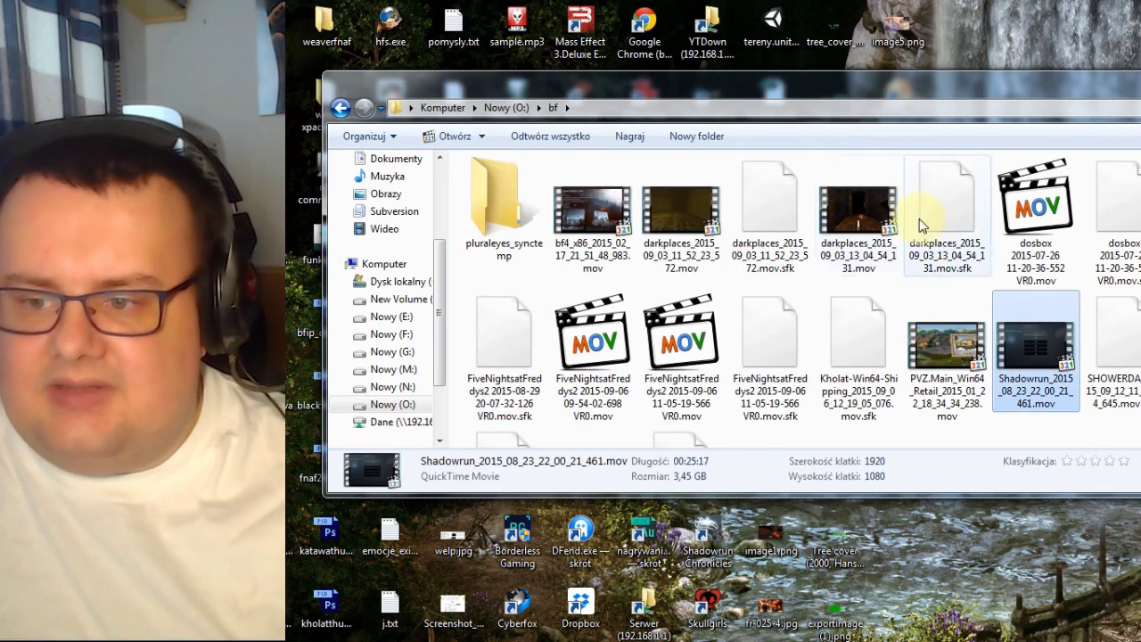
pyautogui.press('Right')
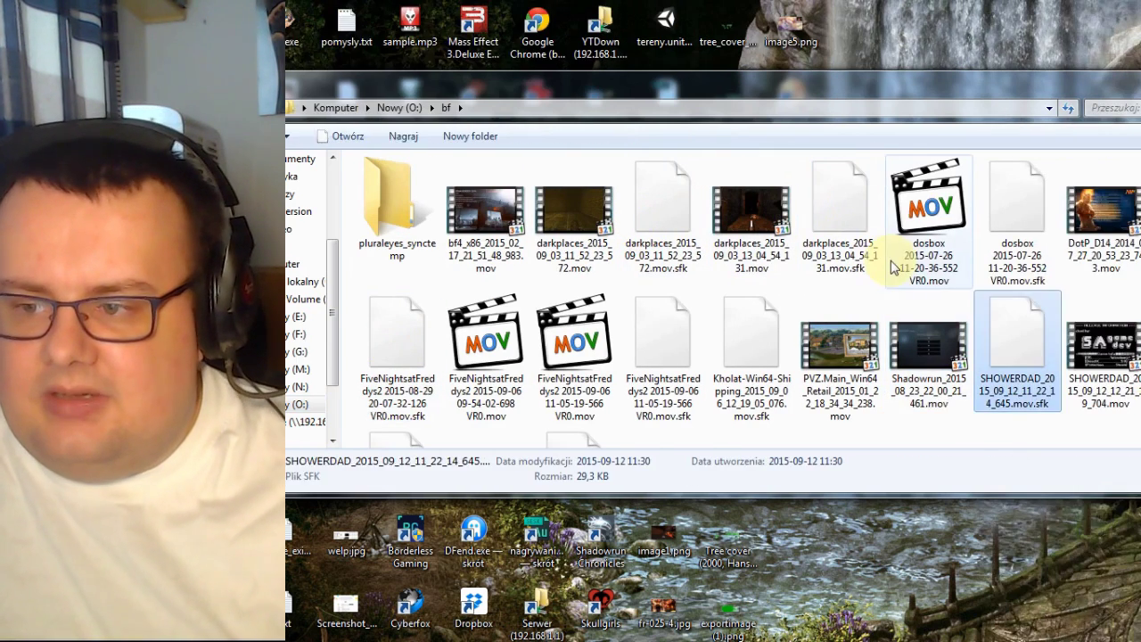
pyautogui.click(879, 339)
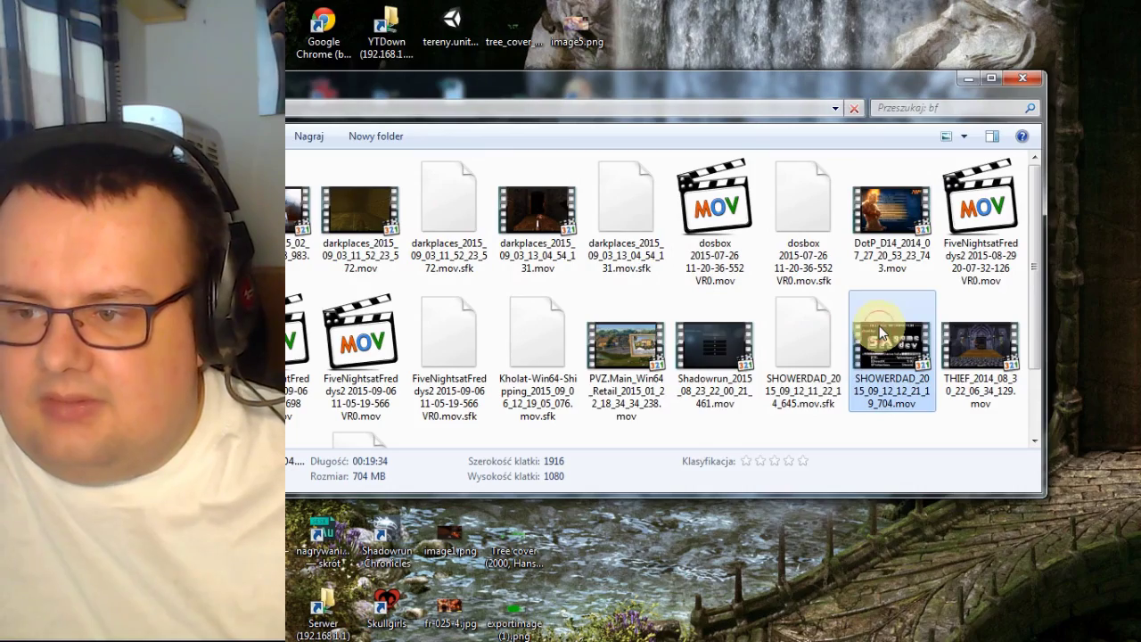
pyautogui.doubleClick(880, 325)
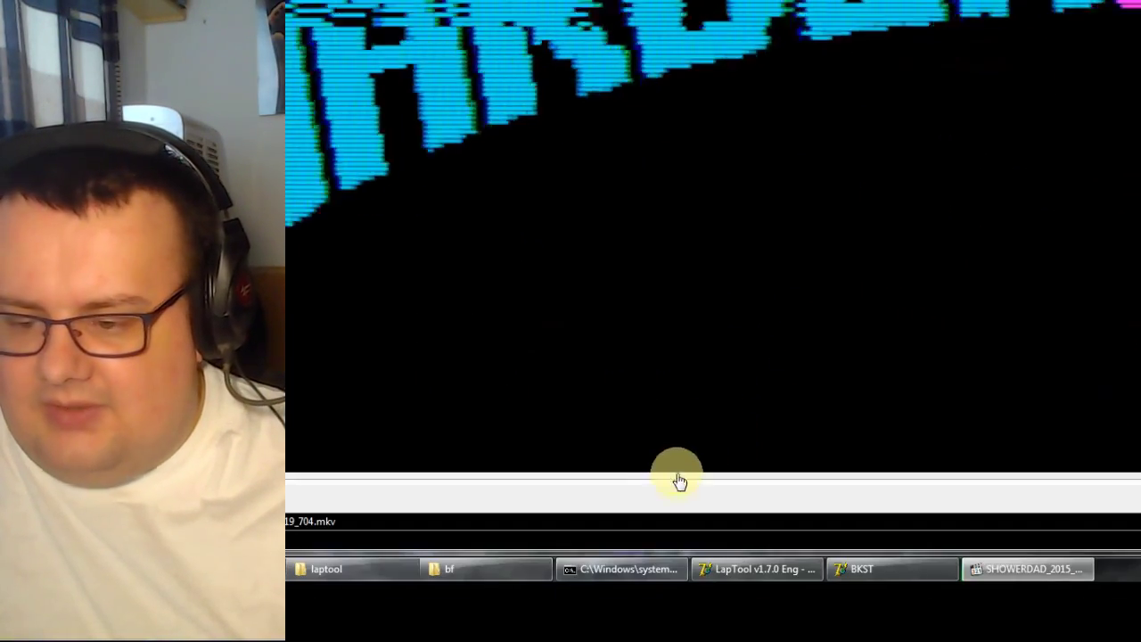
pyautogui.click(676, 479)
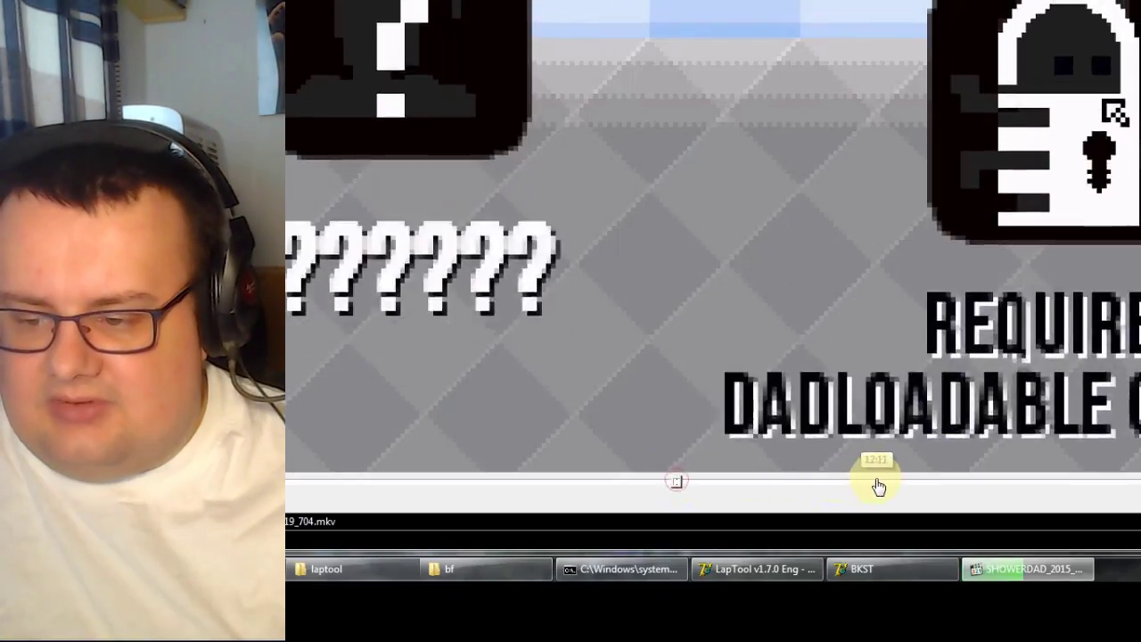
pyautogui.click(880, 486)
pyautogui.click(922, 476)
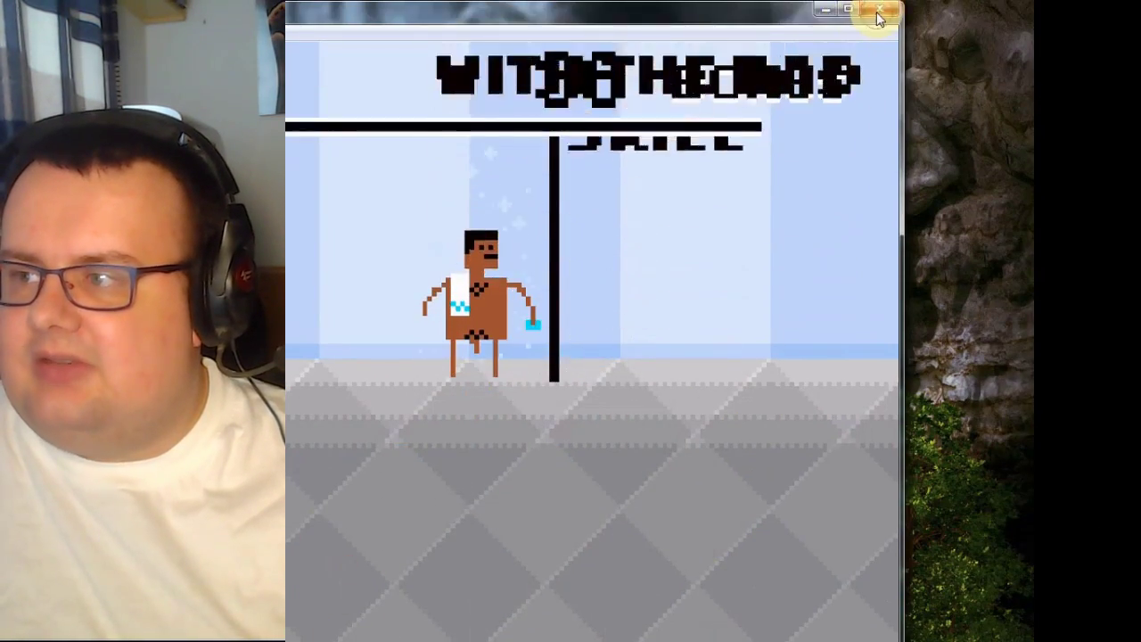
pyautogui.click(912, 4)
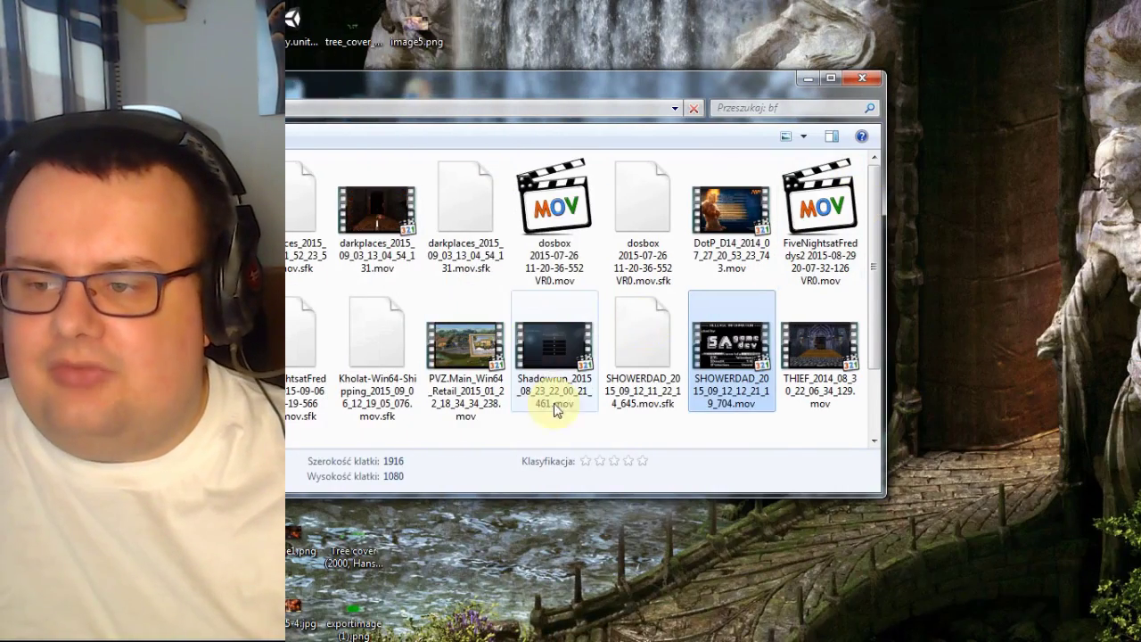
# - Export the Audition session nagrywanie_01.sesx to G:\nagrywki\showerdad, agreeing to create the missing folder
pyautogui.moveTo(735, 349)
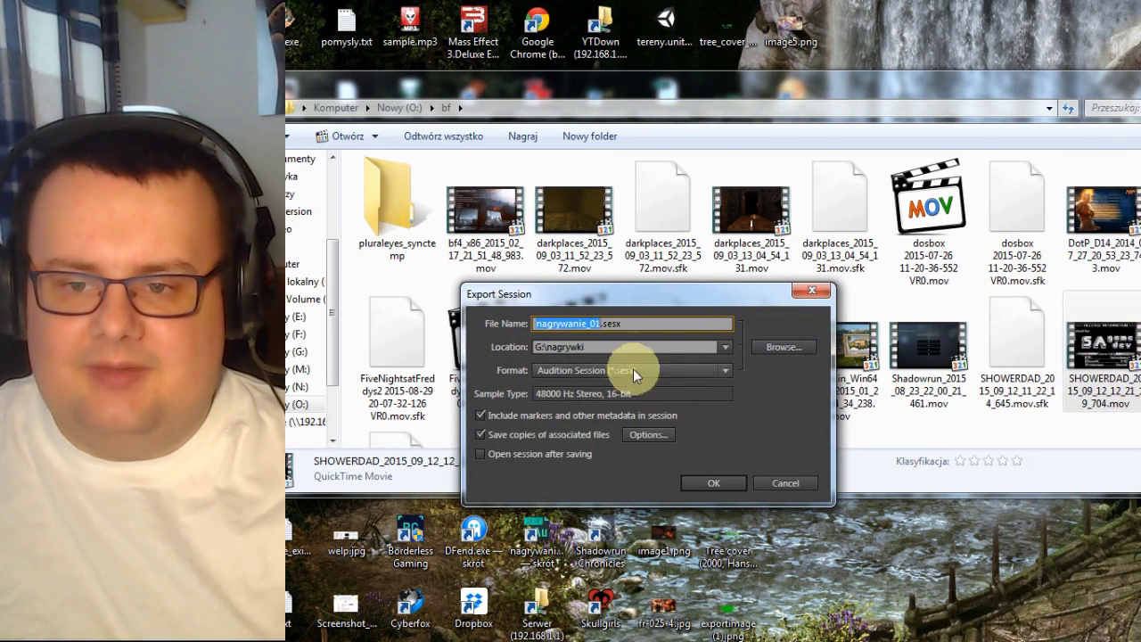
pyautogui.click(776, 347)
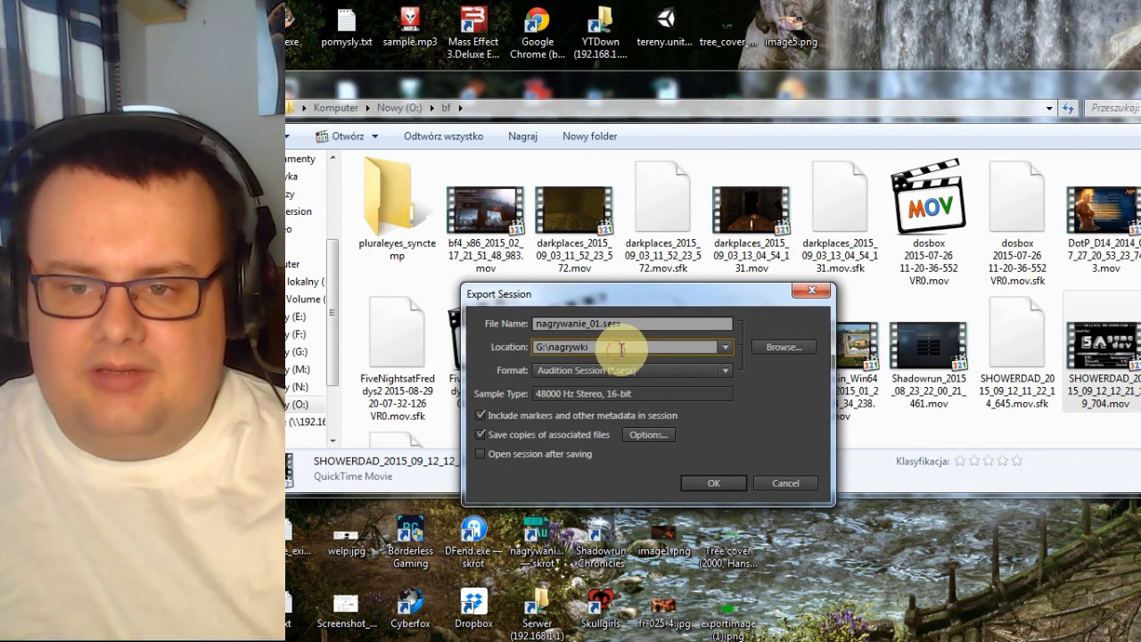
pyautogui.write('\\')
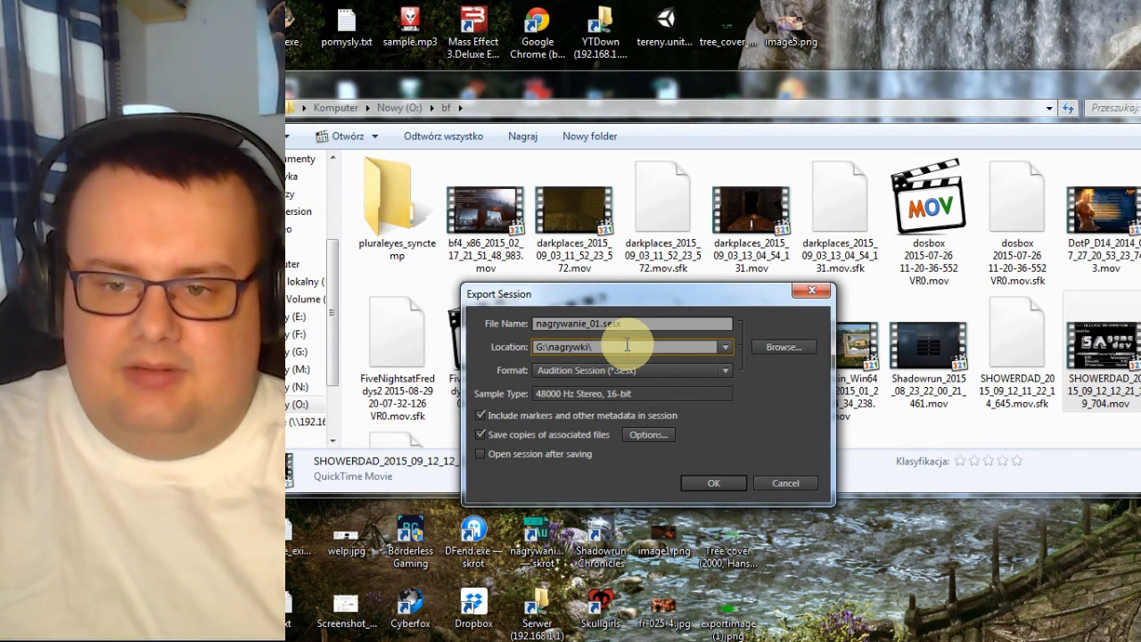
pyautogui.write('showerdad')
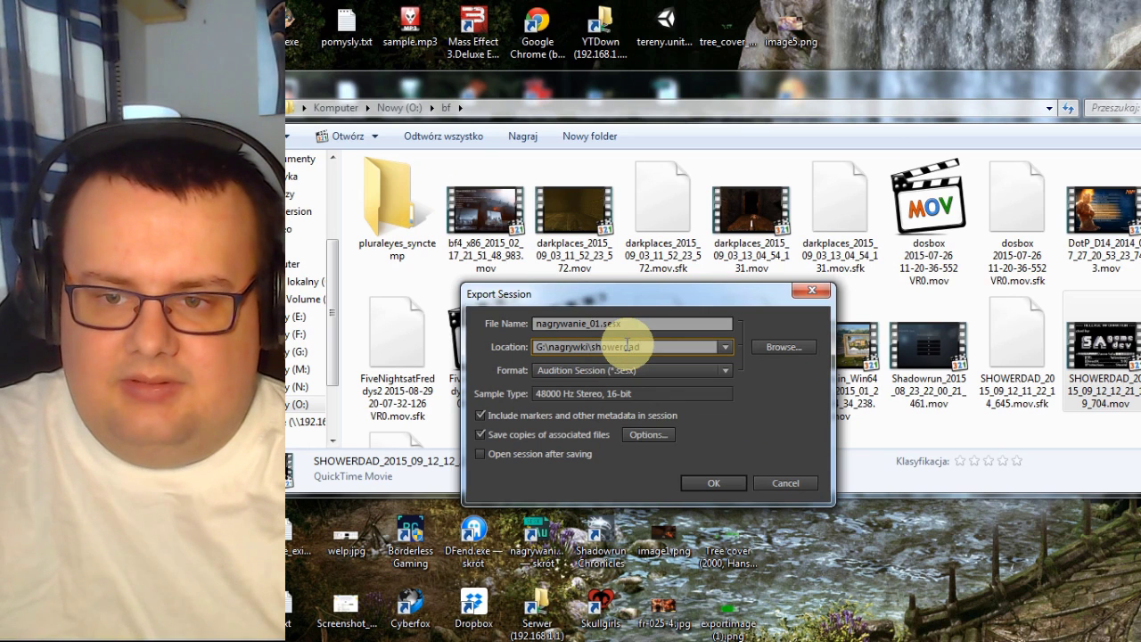
pyautogui.press('Return')
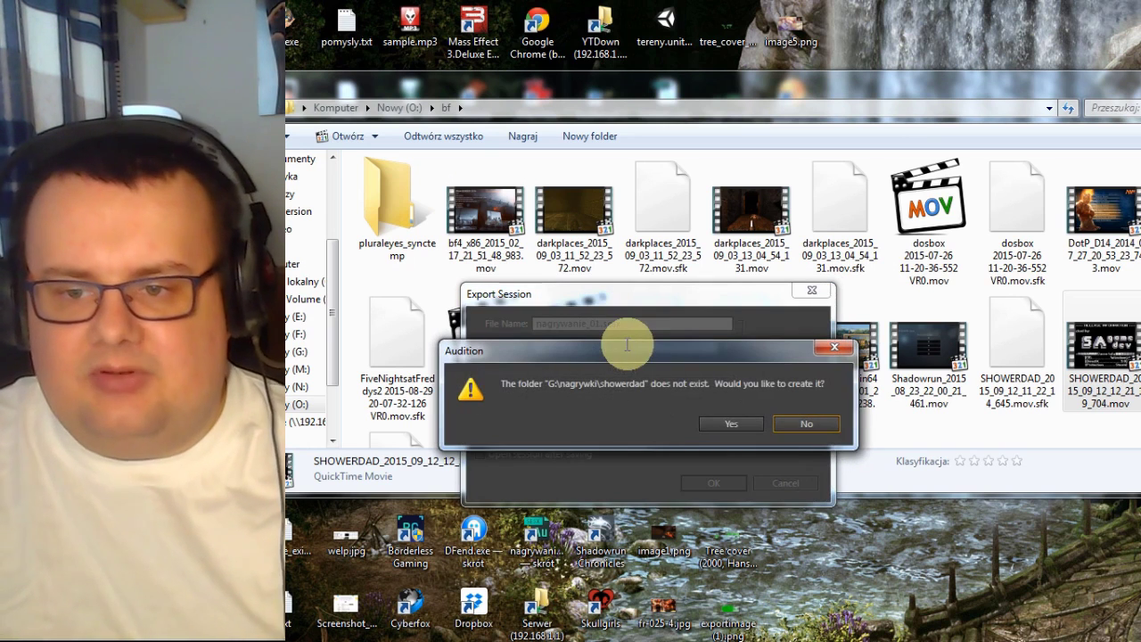
pyautogui.click(731, 423)
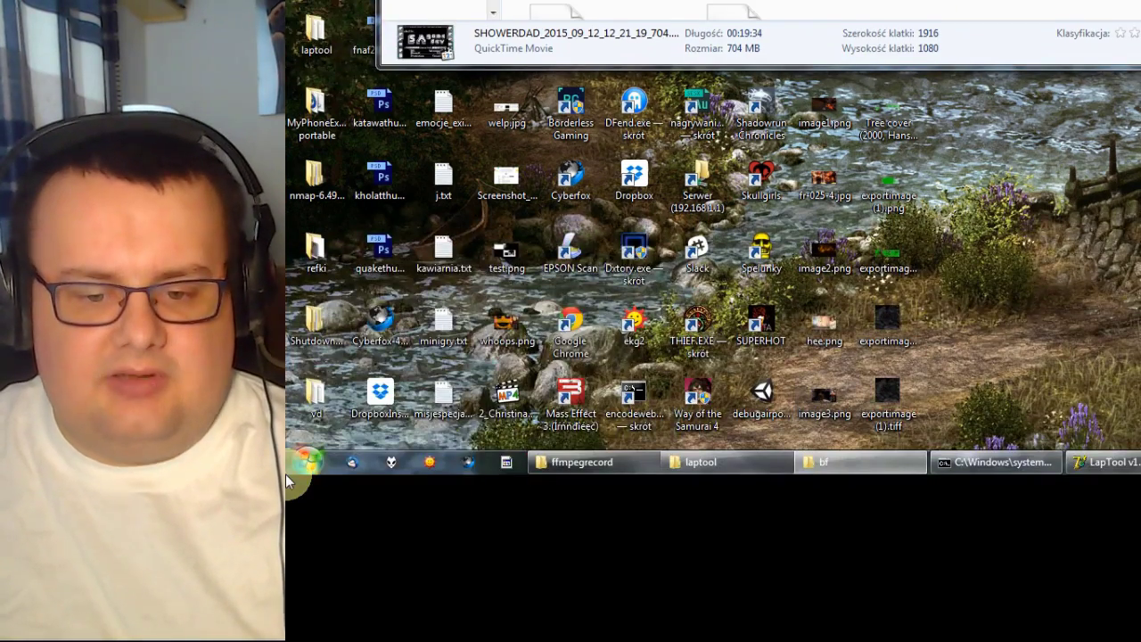
pyautogui.click(306, 462)
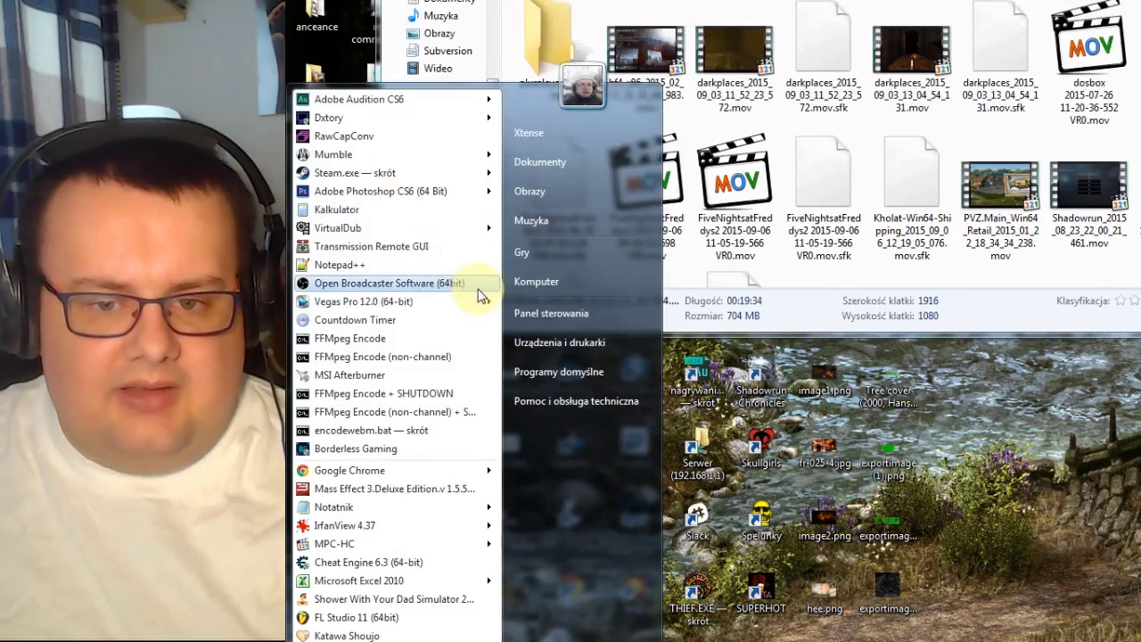
pyautogui.moveTo(479, 306)
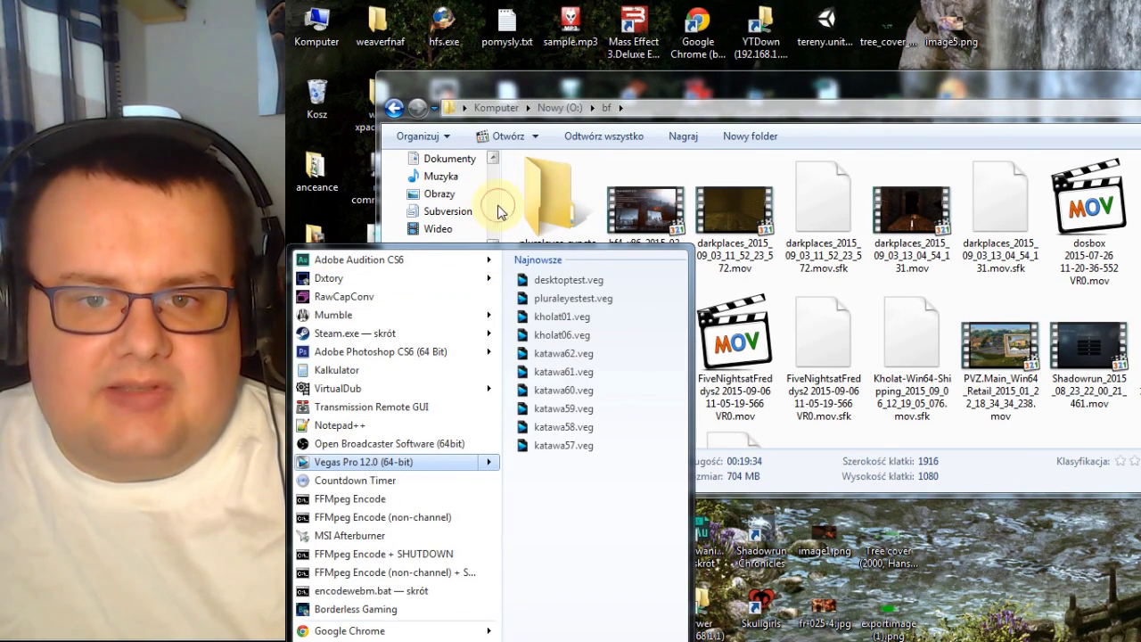
pyautogui.click(499, 211)
# - Open drive G: in the folder window
pyautogui.moveTo(497, 242); pyautogui.dragTo(493, 330)
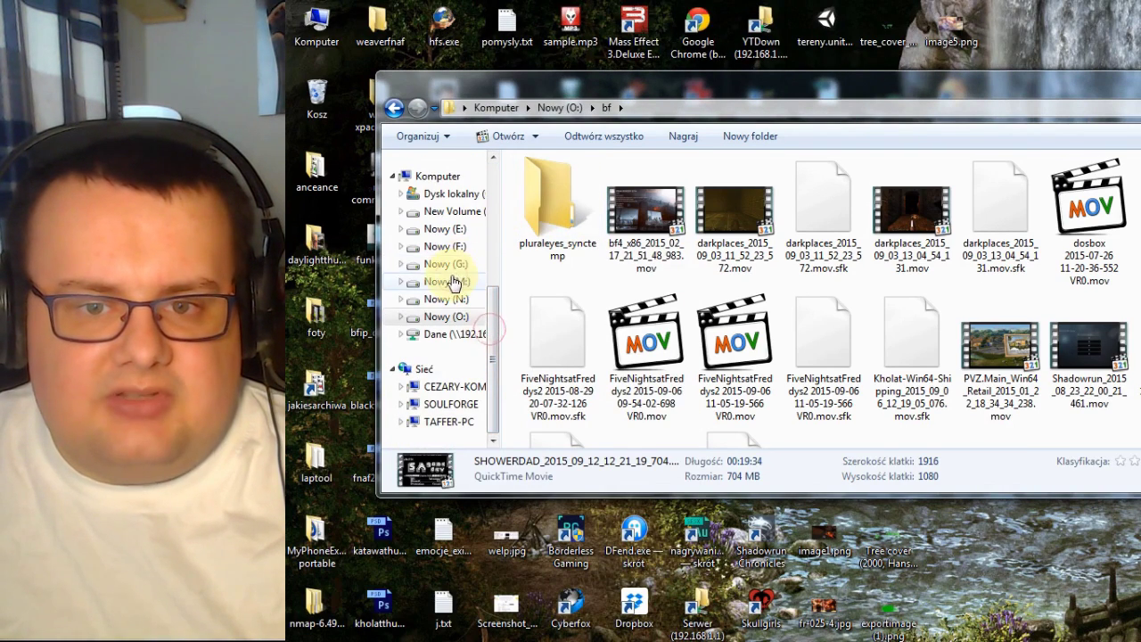
pyautogui.click(455, 282)
pyautogui.click(442, 264)
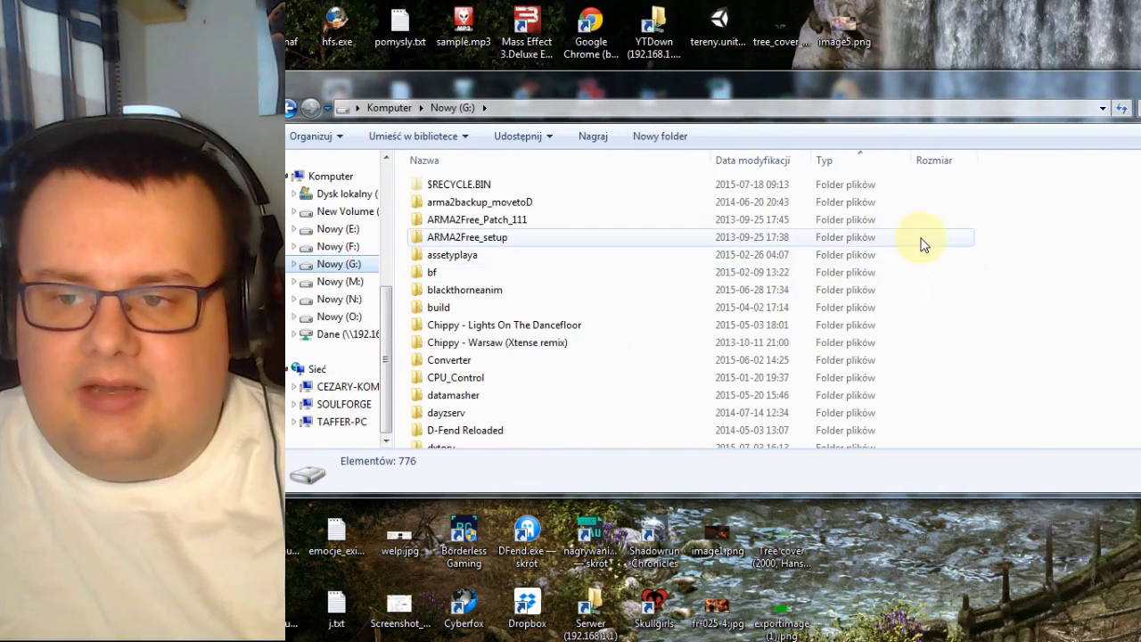
# - Find and select the kholat01.veg project file on drive G:
pyautogui.click(918, 241)
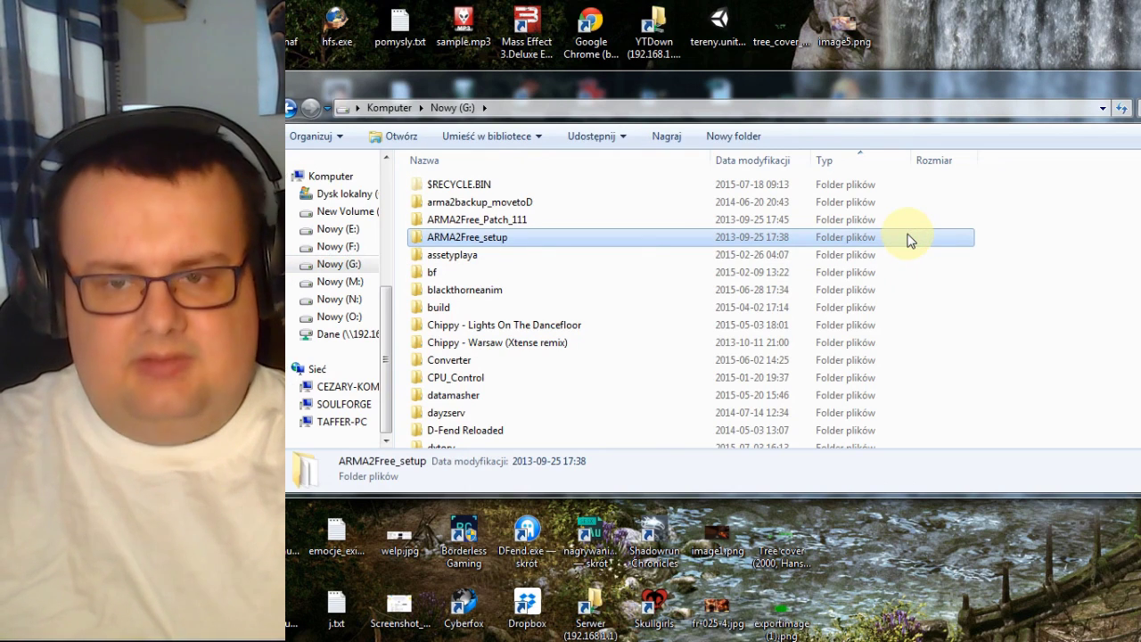
pyautogui.press('Down')
pyautogui.press('Down')
pyautogui.press('Down')
pyautogui.press('Down')
pyautogui.press('Down')
pyautogui.press('Down')
pyautogui.press('Down')
pyautogui.press('Down')
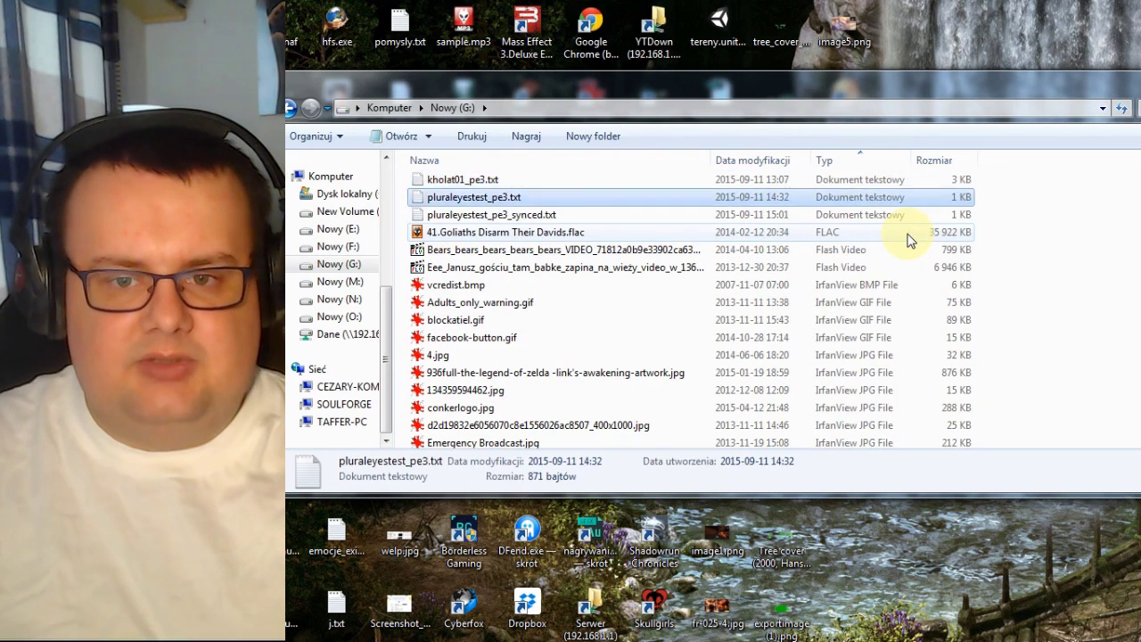
pyautogui.press('k')
pyautogui.press('Down')
pyautogui.press('Down')
pyautogui.press('Down')
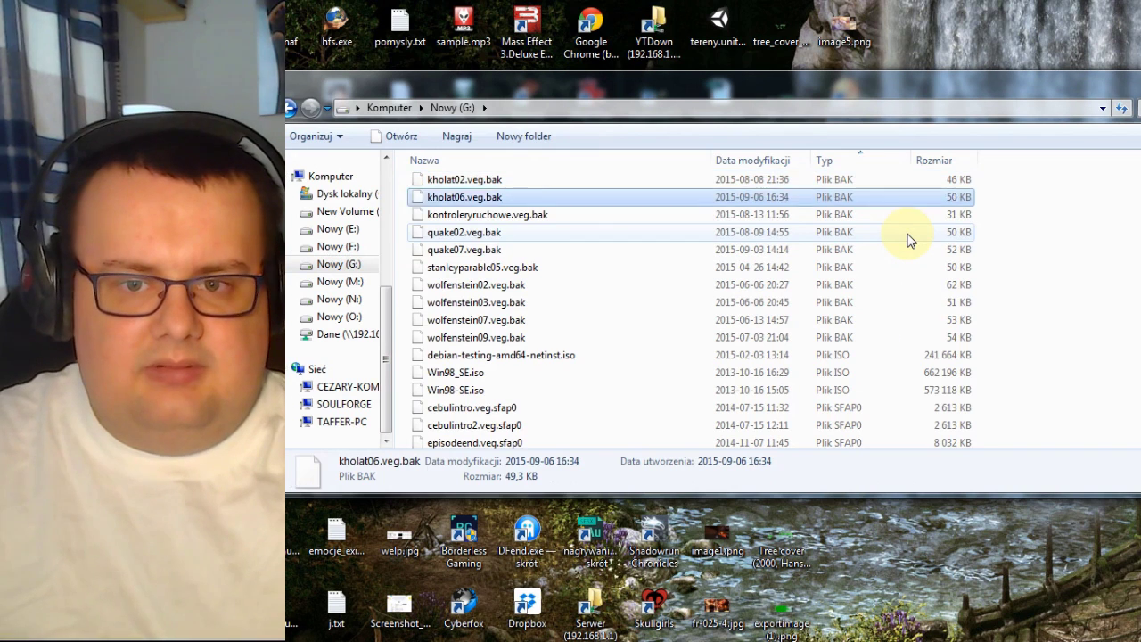
pyautogui.press('k')
pyautogui.press('h')
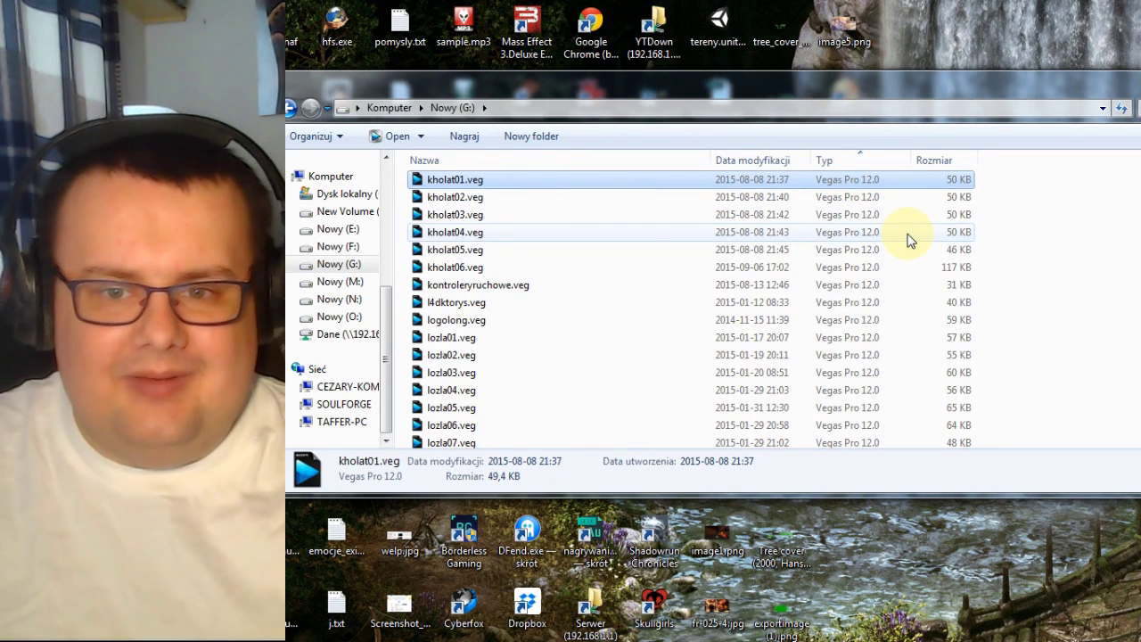
# - Open the kholat01.veg project in Vegas Pro, ignoring all missing files and leaving them offline
pyautogui.press('Down')
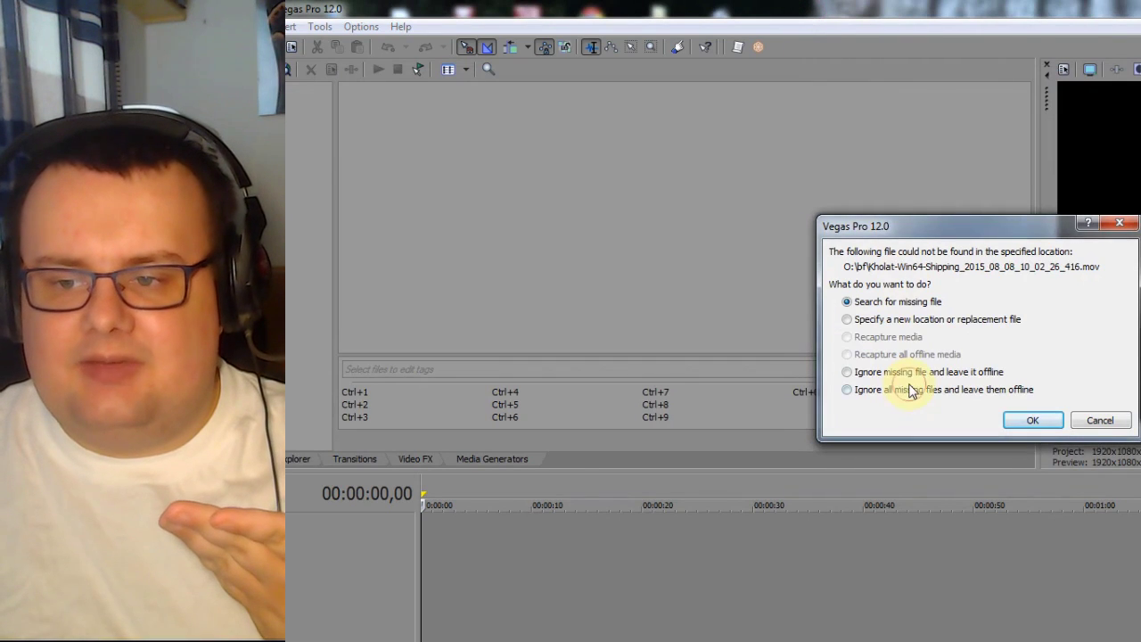
pyautogui.click(847, 390)
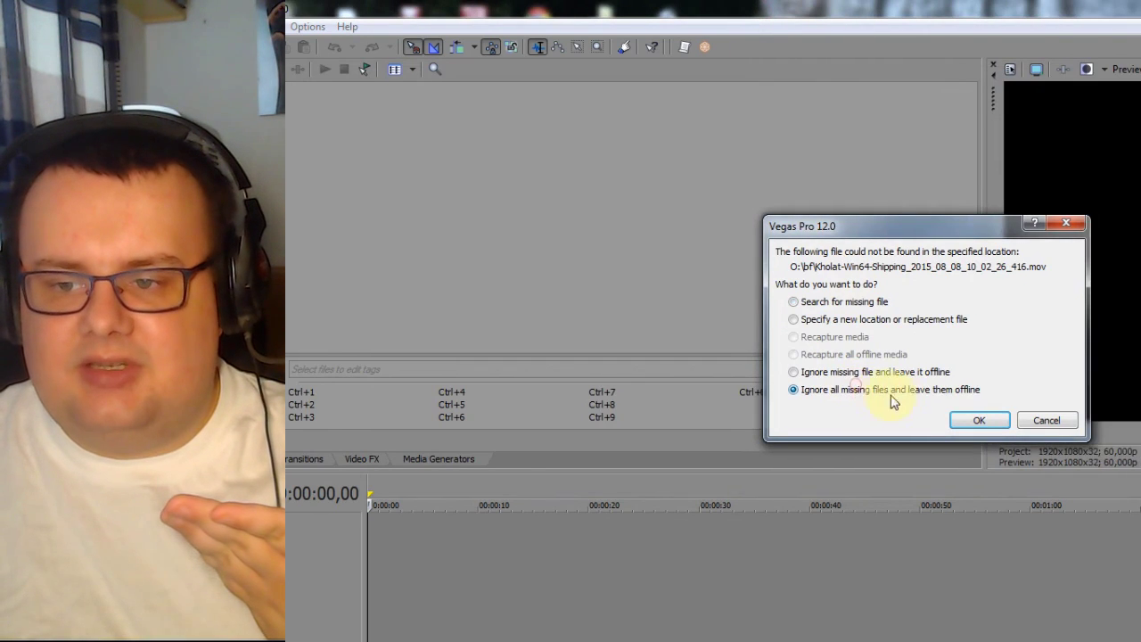
pyautogui.click(979, 420)
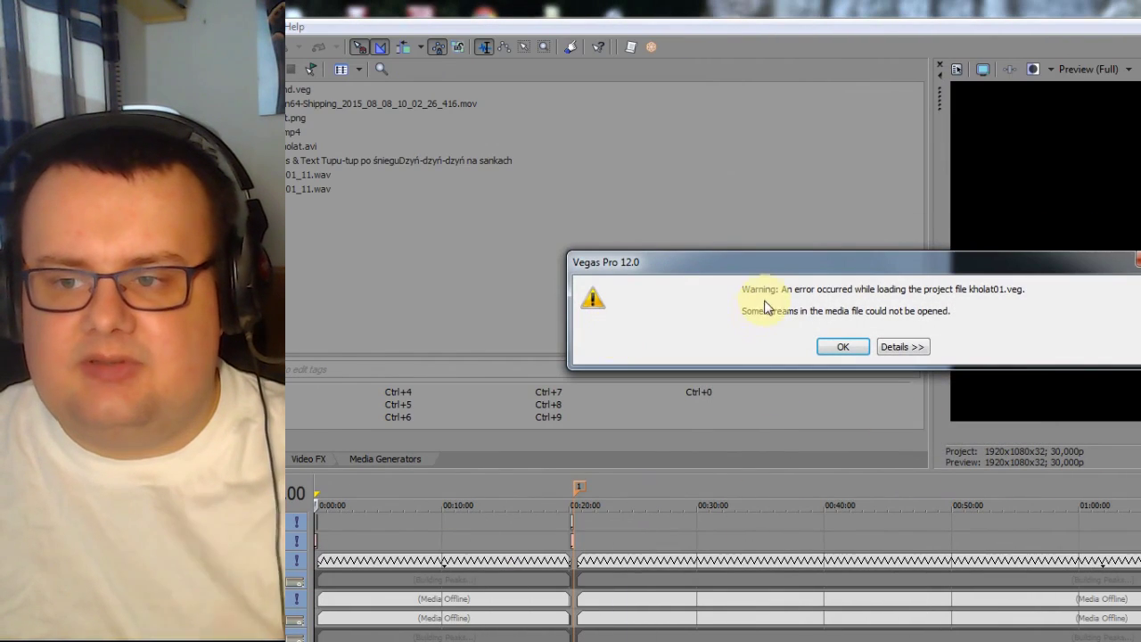
# - Dismiss the project loading warning and examine the track 3 events around the episode boundary and near the project start
pyautogui.click(851, 349)
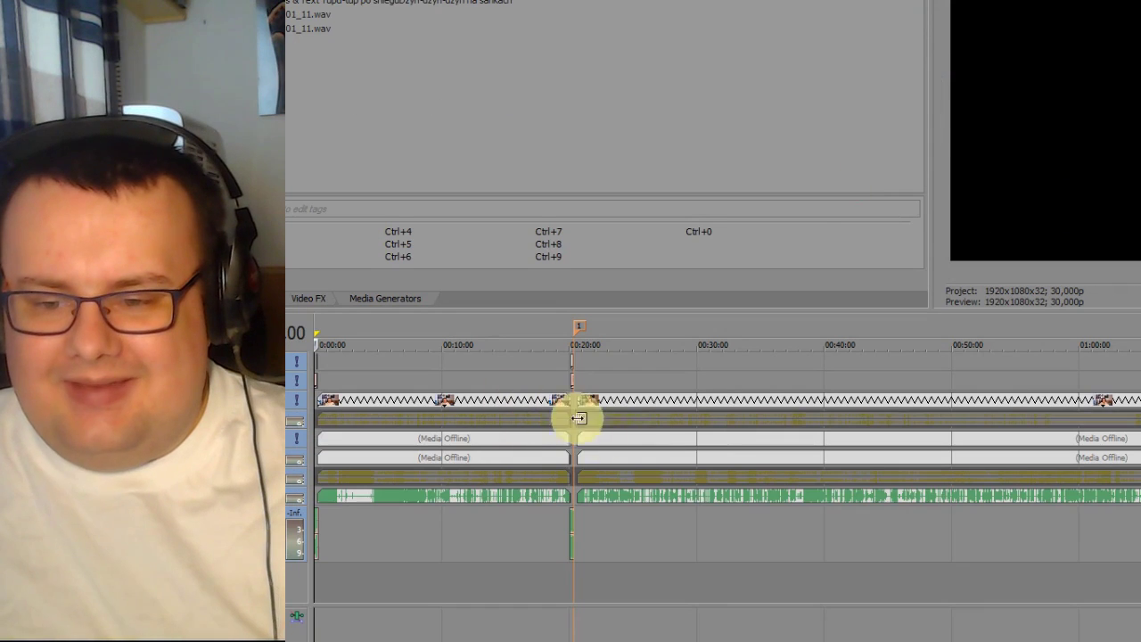
pyautogui.click(582, 399)
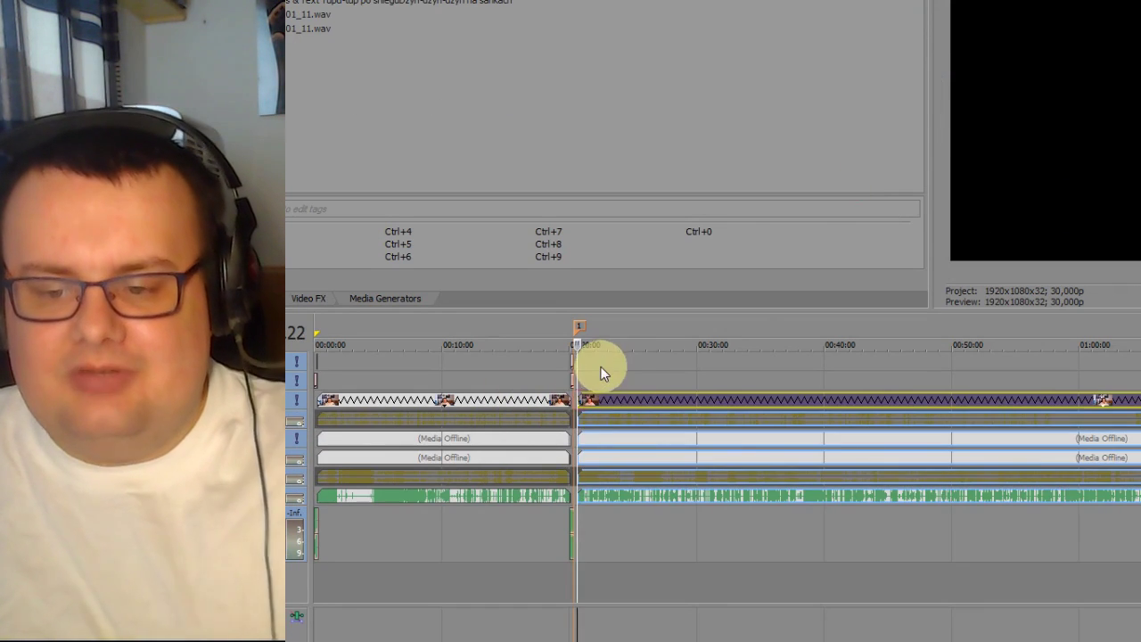
pyautogui.scroll(3, 631, 380)
pyautogui.scroll(2, 790, 374)
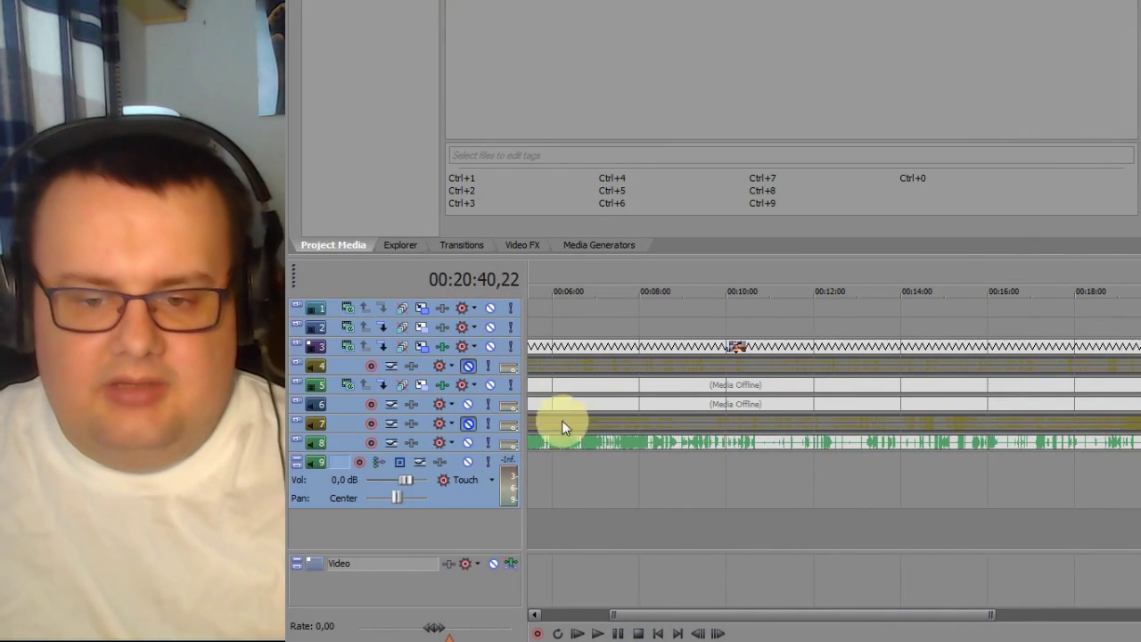
pyautogui.click(577, 346)
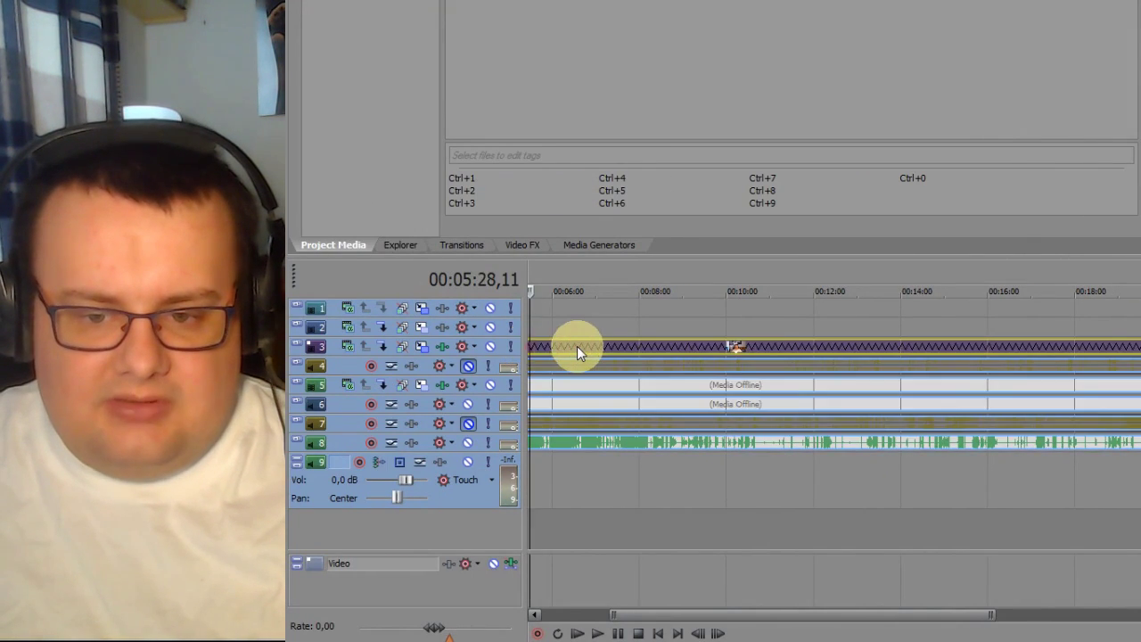
pyautogui.scroll(-4, 577, 346)
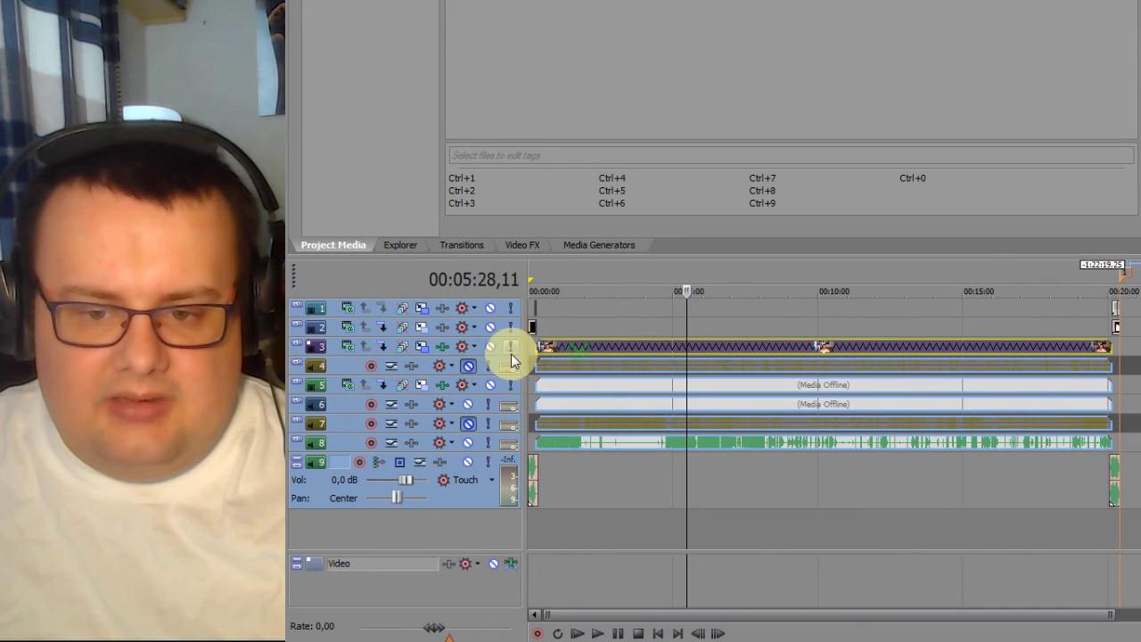
pyautogui.click(540, 347)
pyautogui.scroll(6, 583, 348)
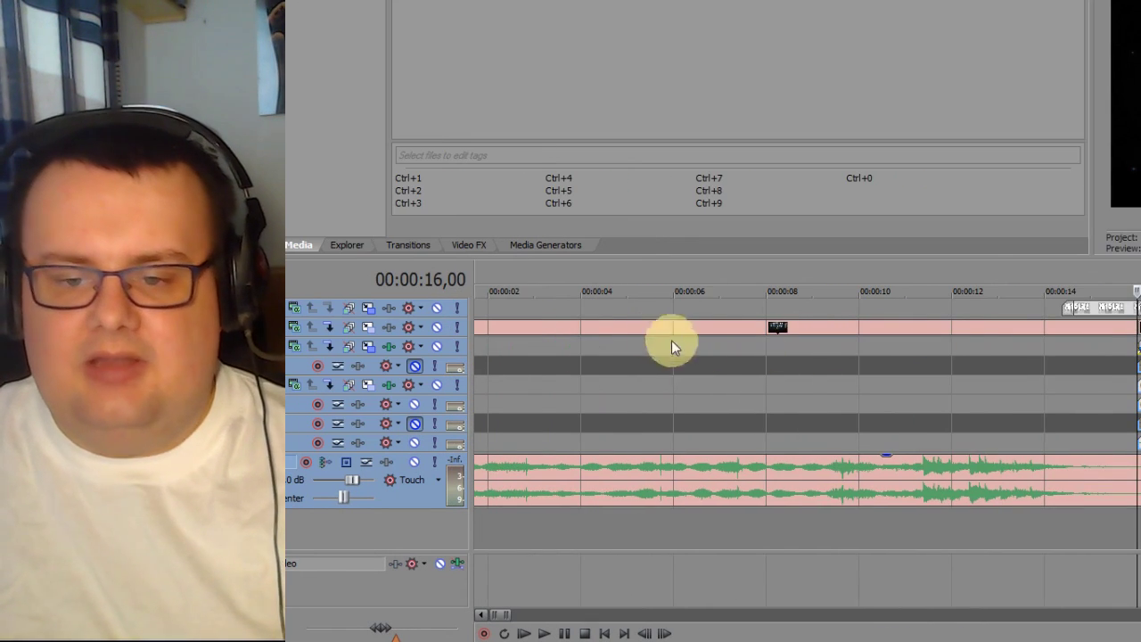
# - Play the intro clip from the start of the timeline for a few seconds, stopping playback afterwards
pyautogui.click(531, 345)
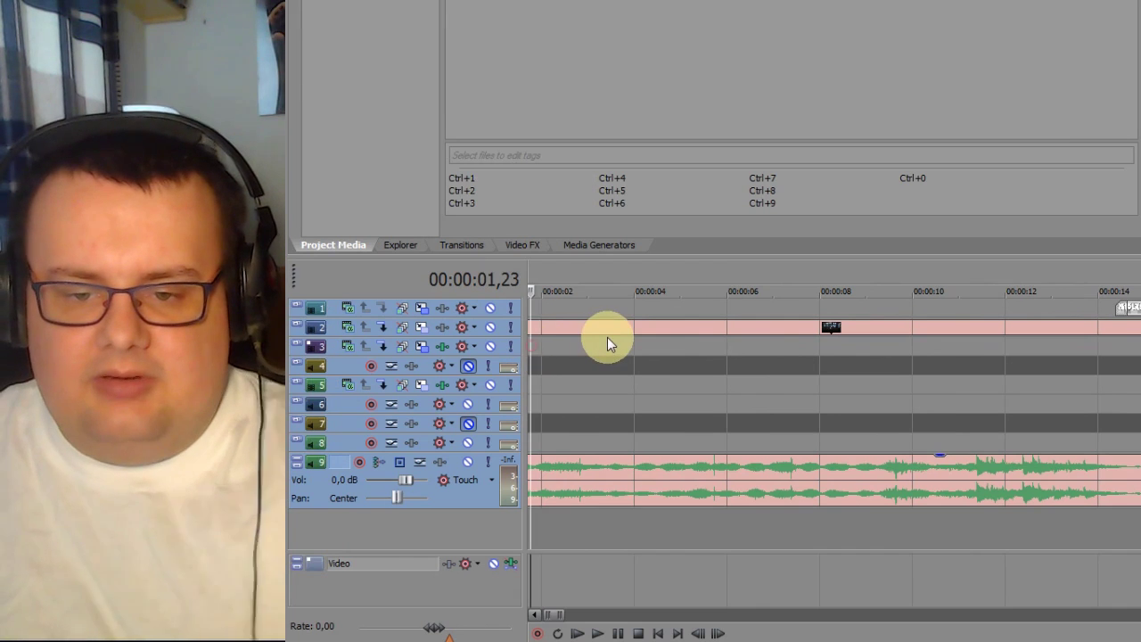
pyautogui.scroll(-3, 607, 337)
pyautogui.press('Home')
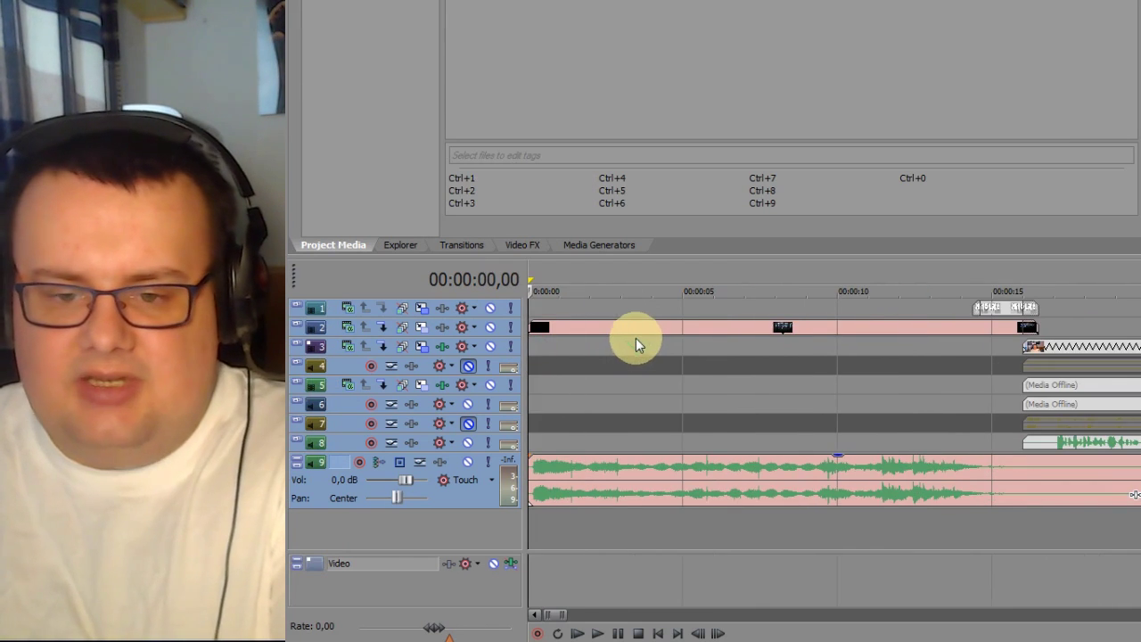
pyautogui.press('space')
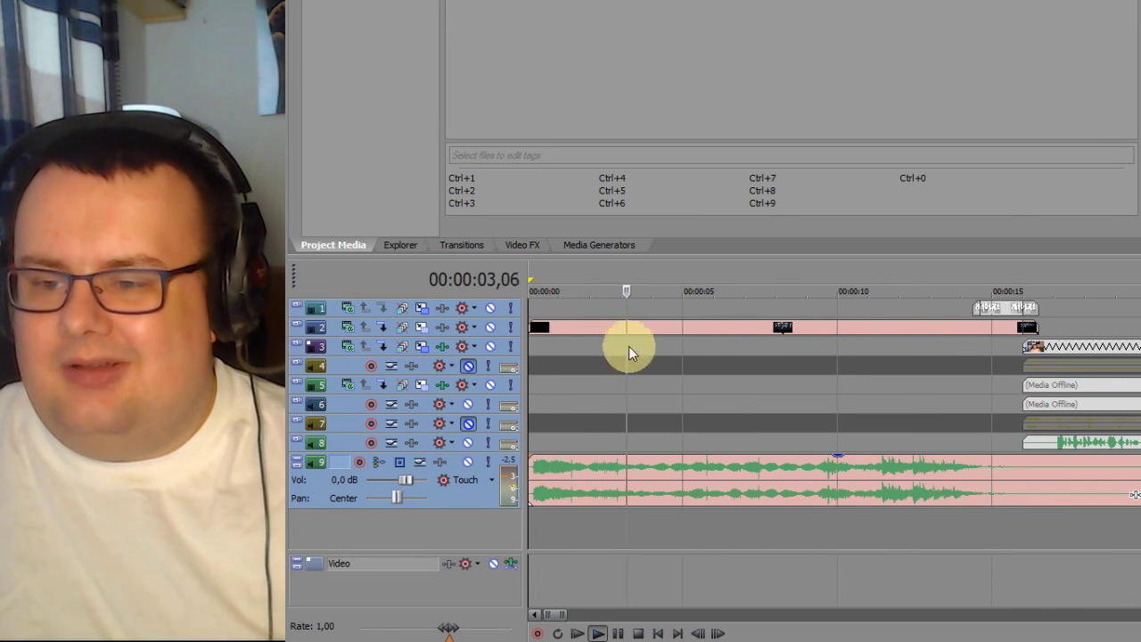
pyautogui.press('space')
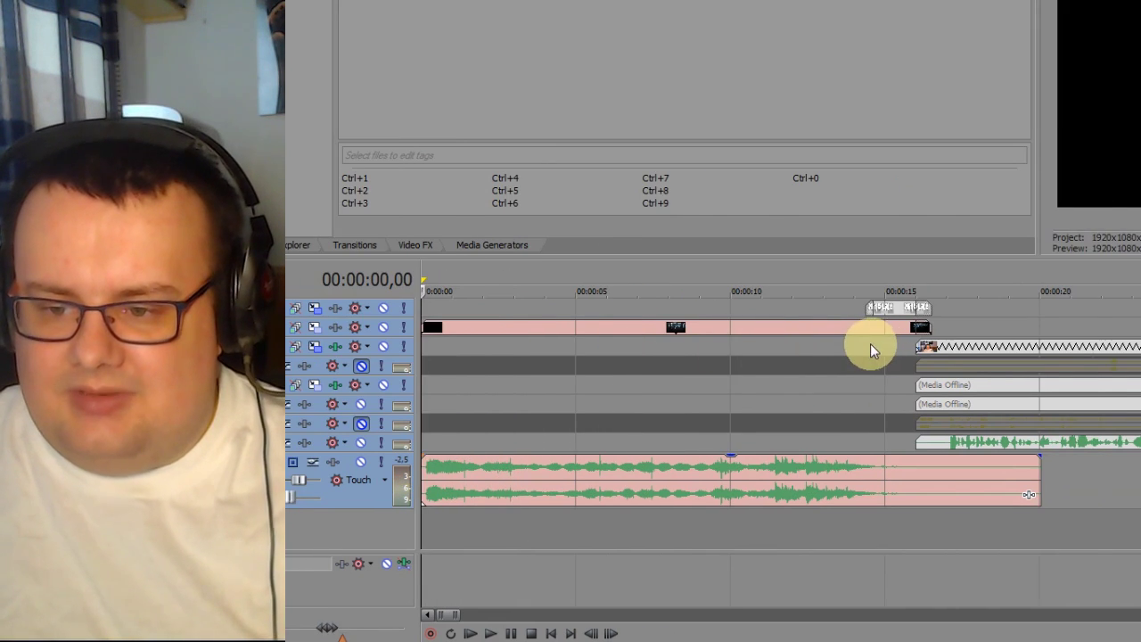
# - Examine where the logo overlay begins and where the track 3 event takes over at 00:00:16,00
pyautogui.click(867, 345)
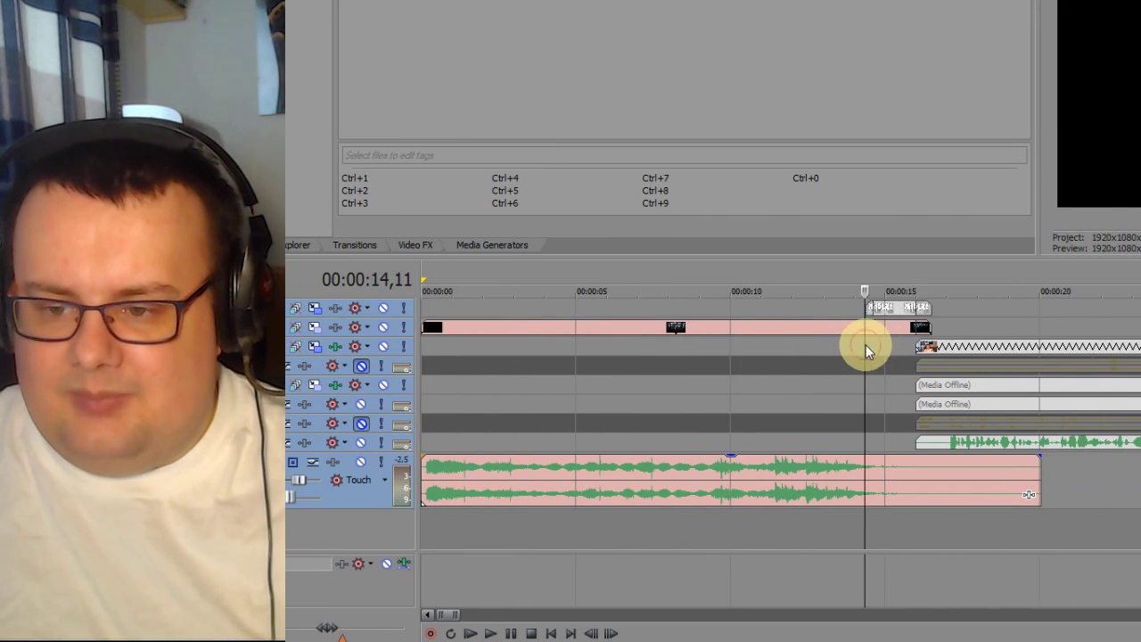
pyautogui.click(915, 346)
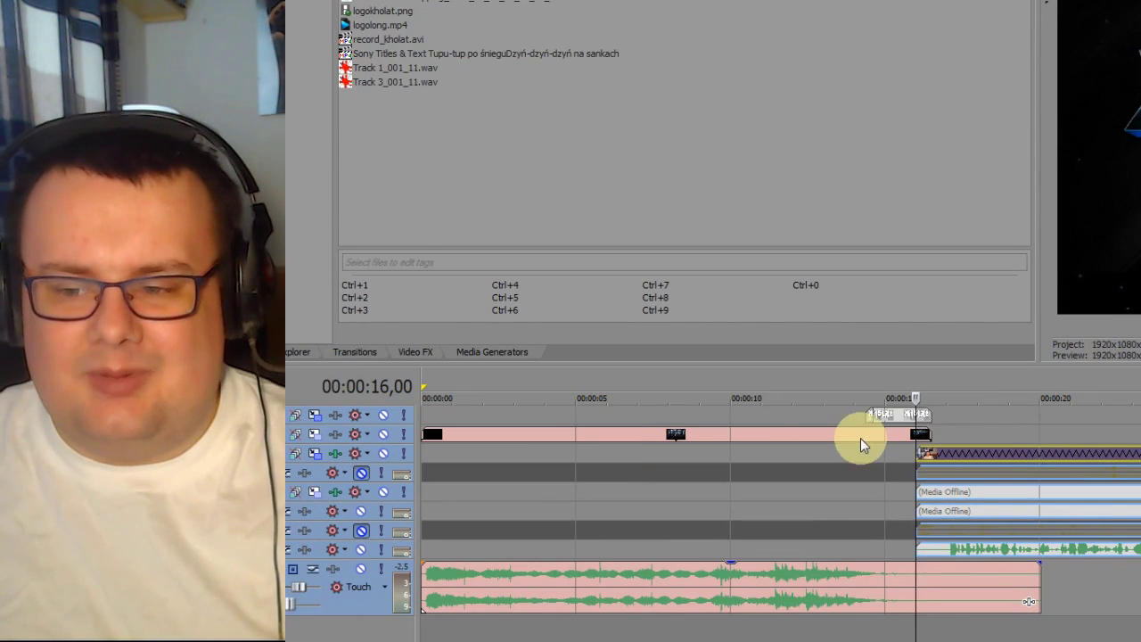
pyautogui.scroll(5, 1023, 491)
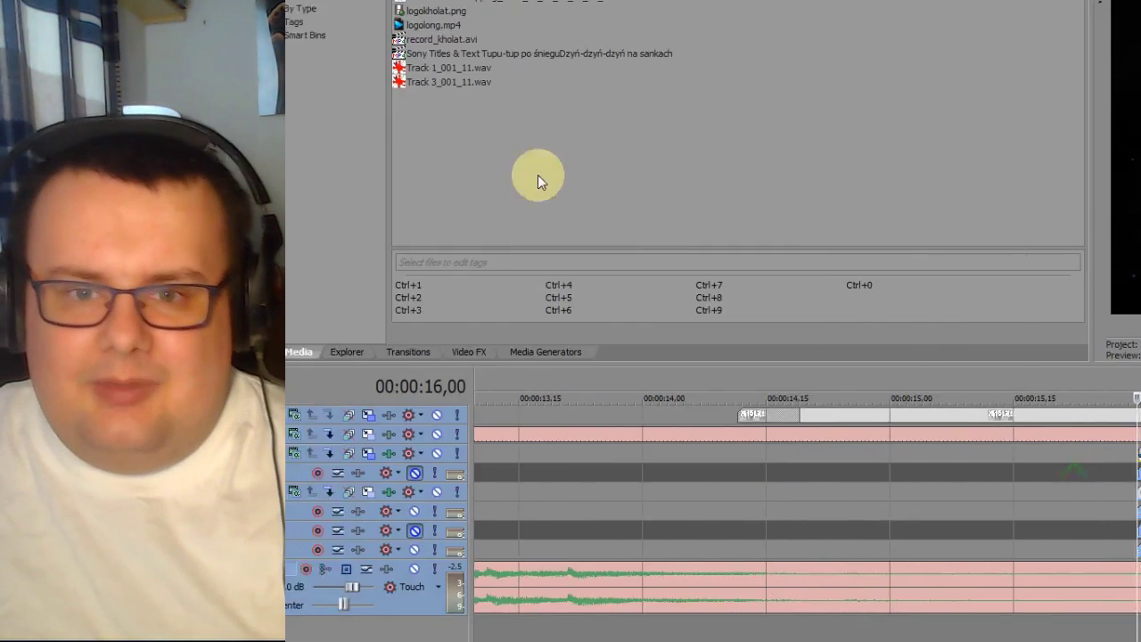
# - Replace the offline Kholat-Win64-Shipping_2015_08_08_10_02_26_416.mov media with O:\bf\SHOWERDAD_2015_09_12_12_21_19_704.mov and check the updated timeline
pyautogui.rightClick(469, 0)
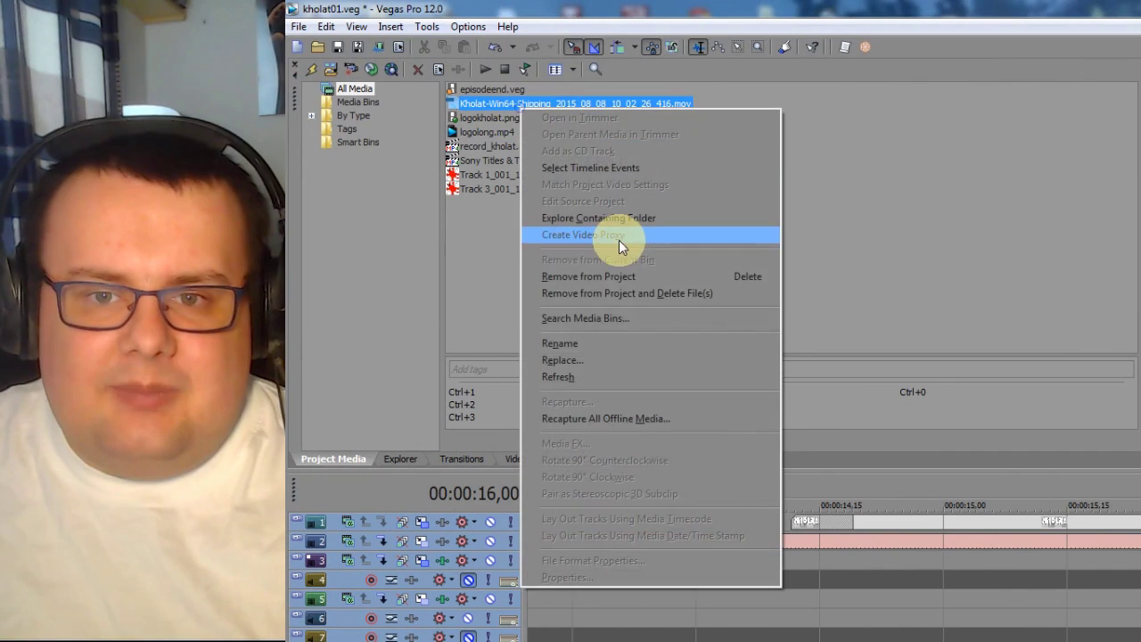
pyautogui.click(591, 359)
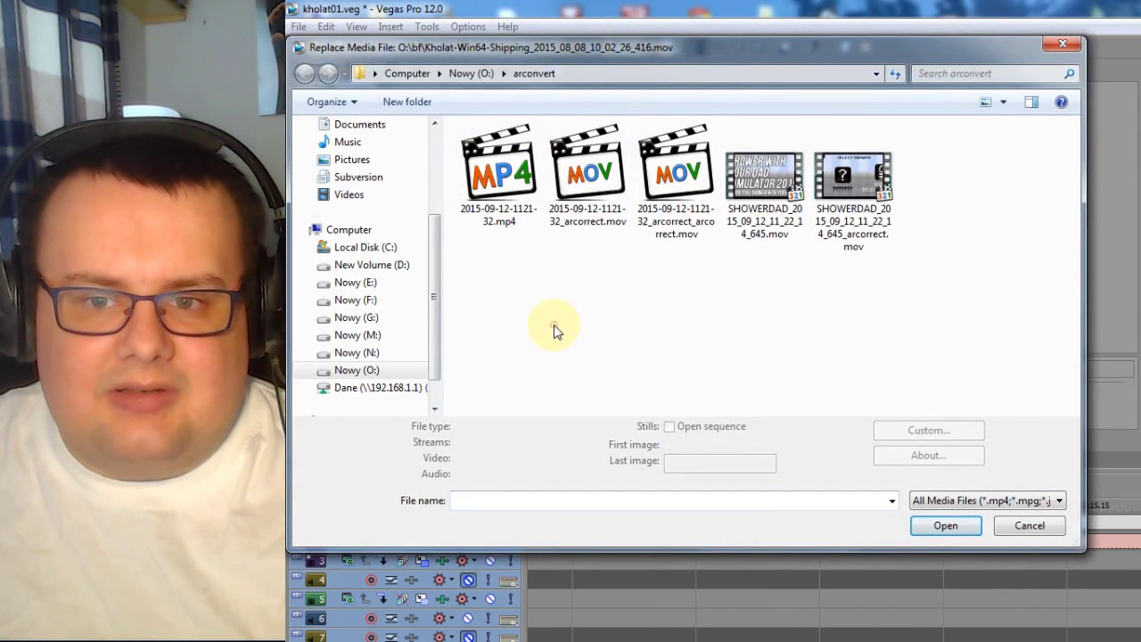
pyautogui.click(411, 371)
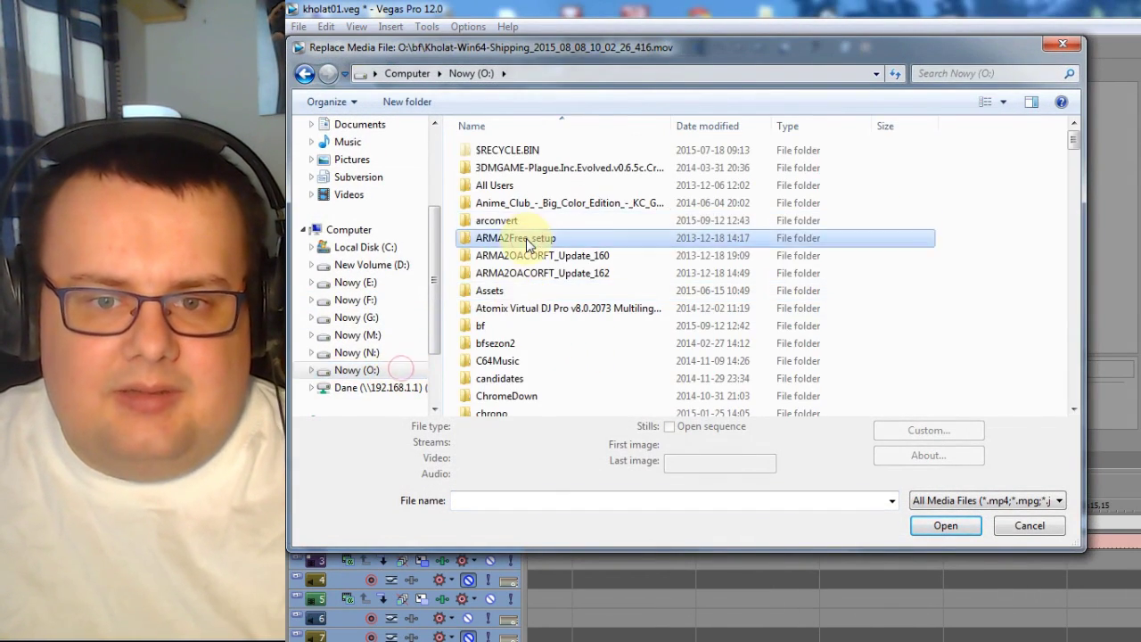
pyautogui.press('Return')
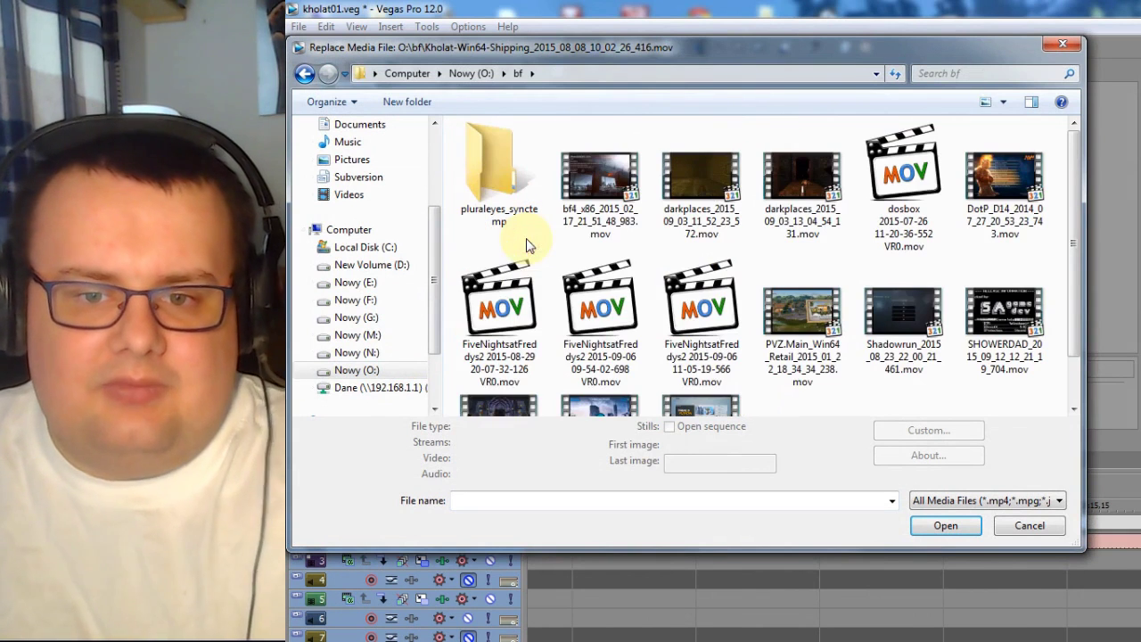
pyautogui.click(625, 241)
pyautogui.click(883, 316)
pyautogui.scroll(-1, 851, 306)
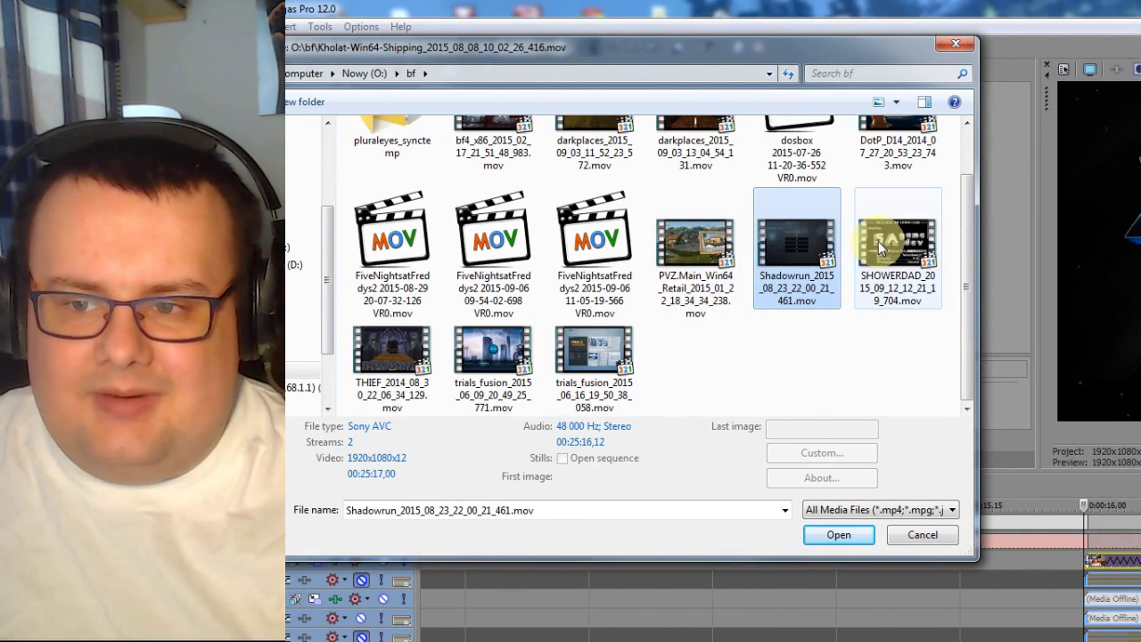
pyautogui.doubleClick(993, 240)
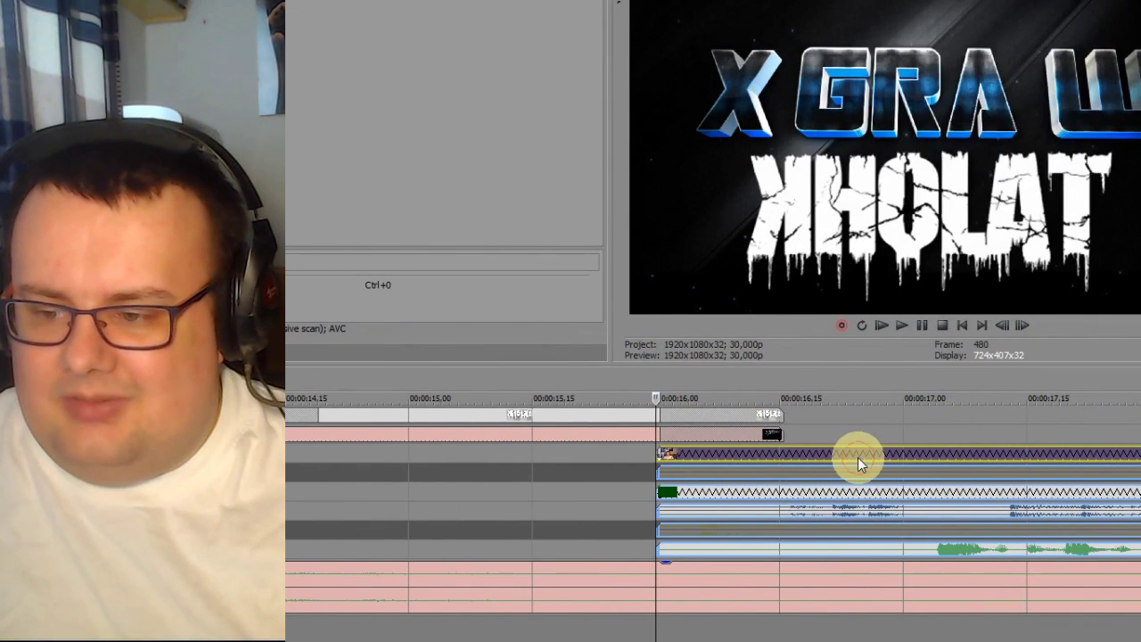
pyautogui.click(858, 458)
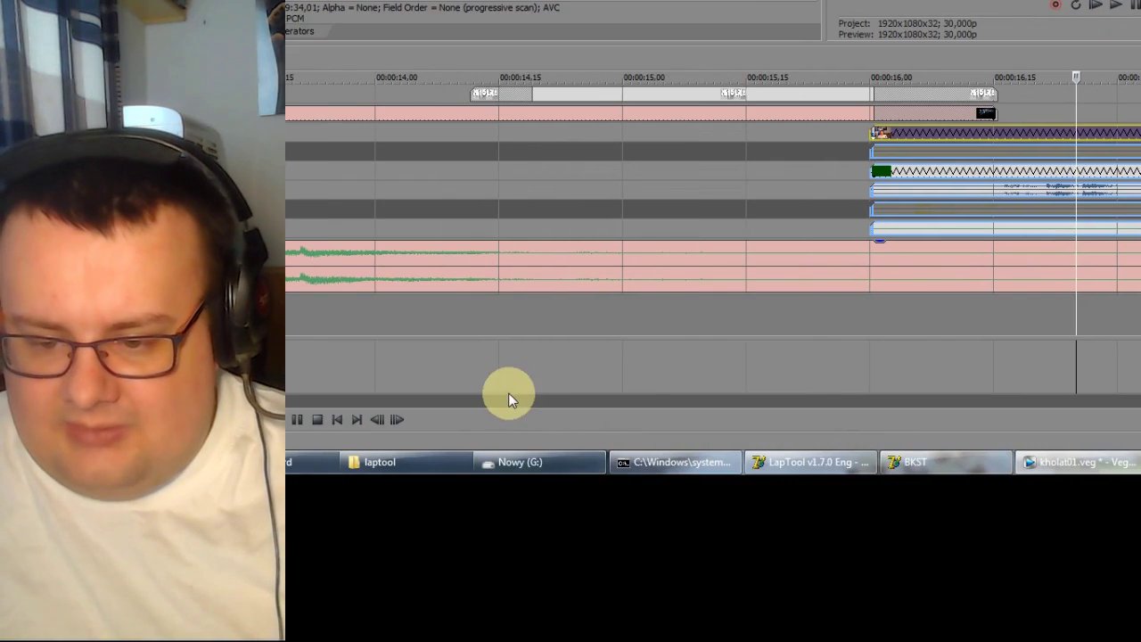
# - Switch to the folder window and select SHOWERDAD_2015_09_12_12_21_19_704.mov in the bf folder on drive O:
pyautogui.click(507, 474)
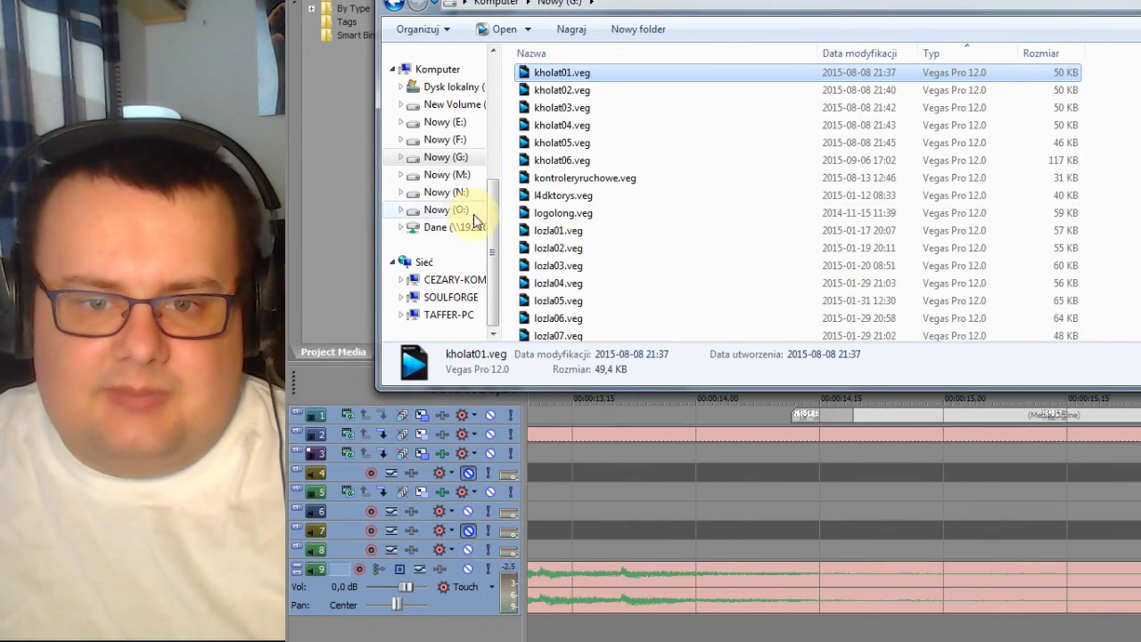
pyautogui.click(461, 210)
pyautogui.click(527, 170)
pyautogui.write('bf')
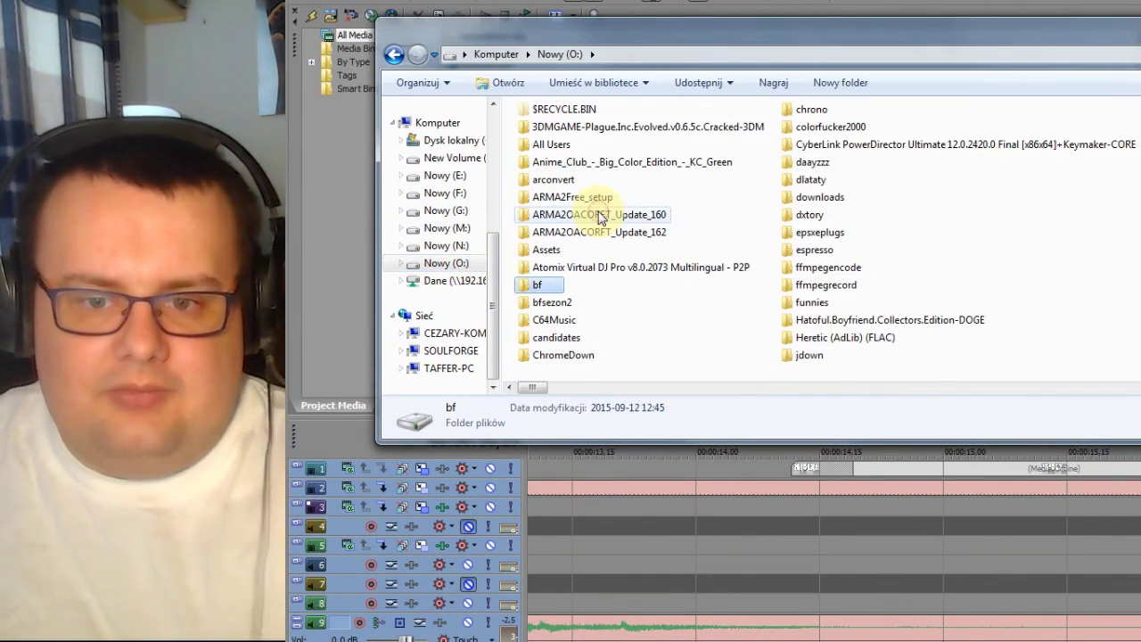
pyautogui.press('Return')
pyautogui.write('sho')
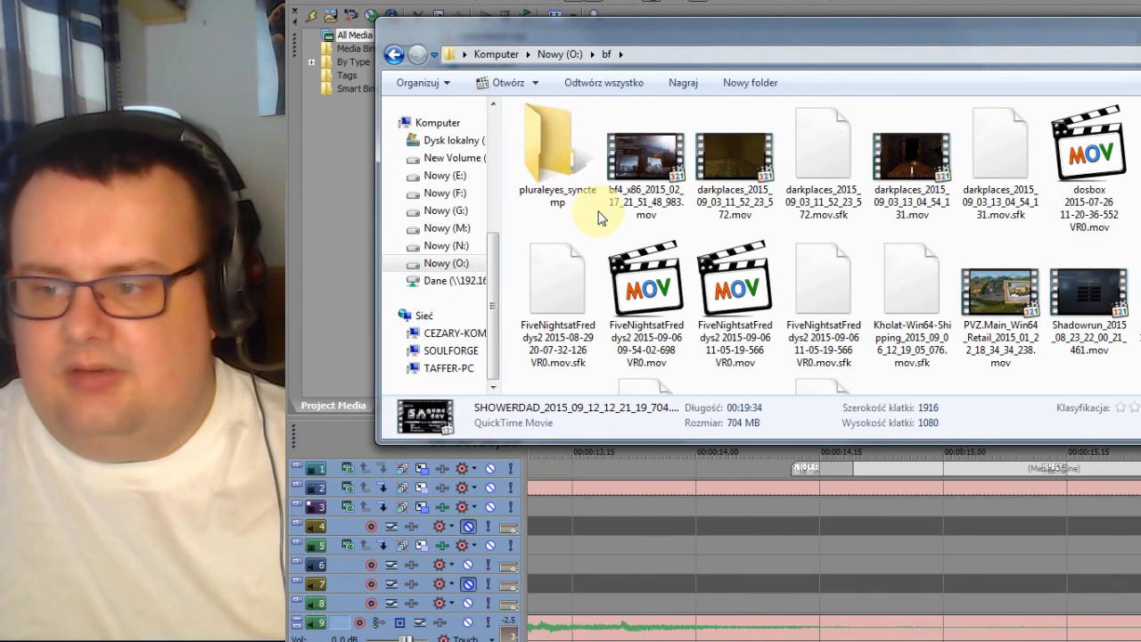
# - Return to drive O: and open the arconvert folder
pyautogui.click(456, 266)
pyautogui.press('f')
pyautogui.click(637, 241)
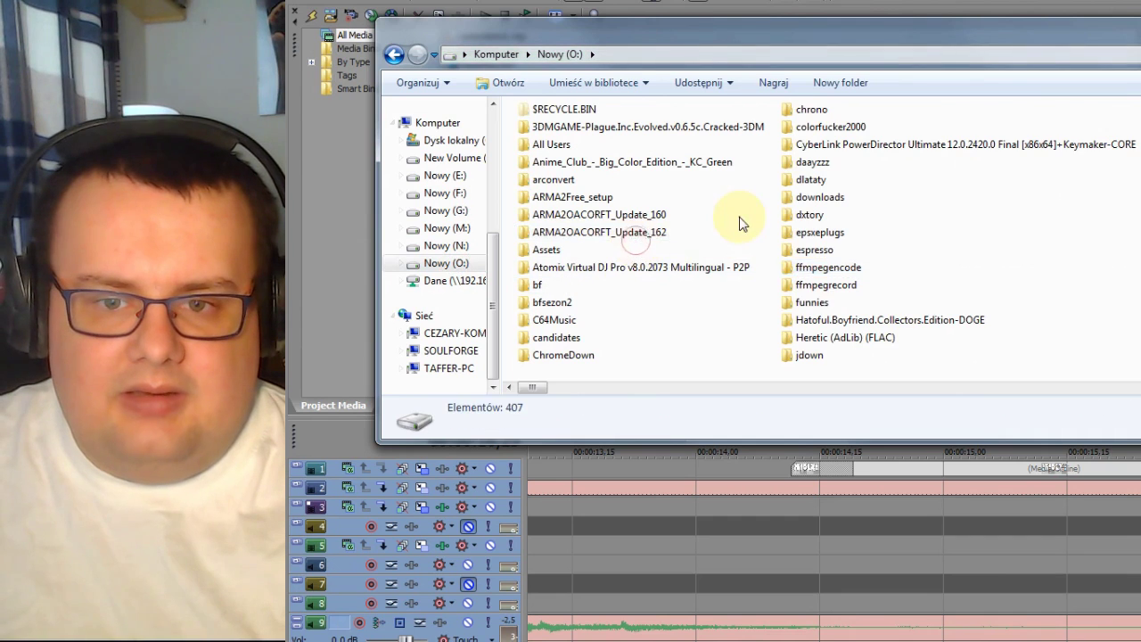
pyautogui.write('fa')
pyautogui.click(535, 222)
pyautogui.press('Home')
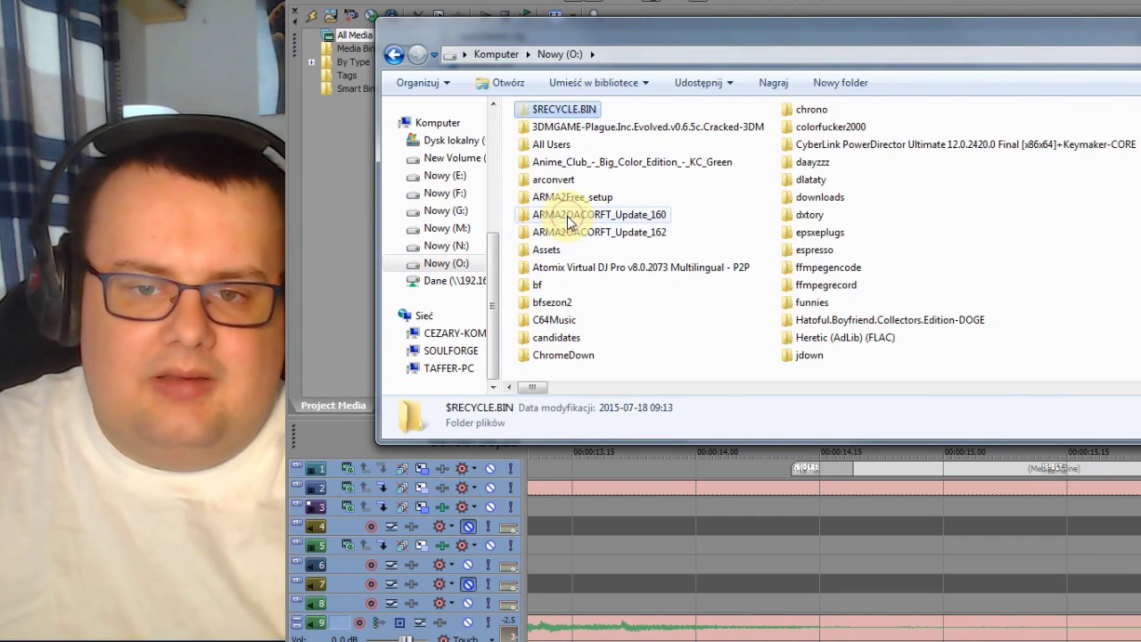
pyautogui.write('ar')
pyautogui.press('Return')
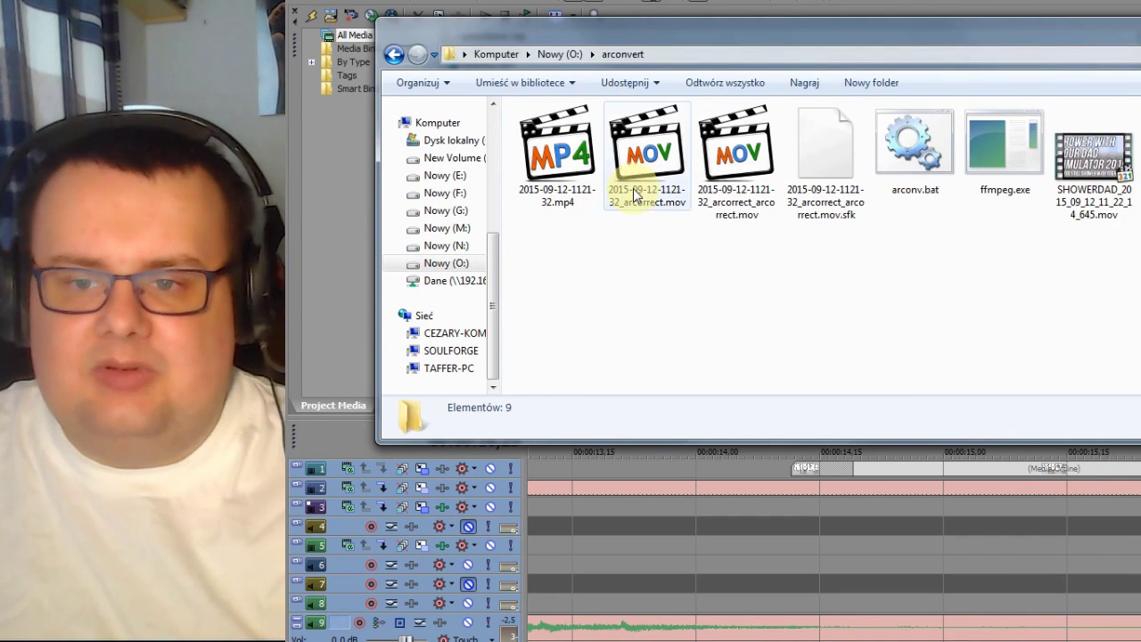
# - Permanently delete the old MP4 and MOV recordings from arconvert and move SHOWERDAD_2015_09_12_12_21_19_704.mov there
pyautogui.moveTo(740, 262); pyautogui.dragTo(506, 125)
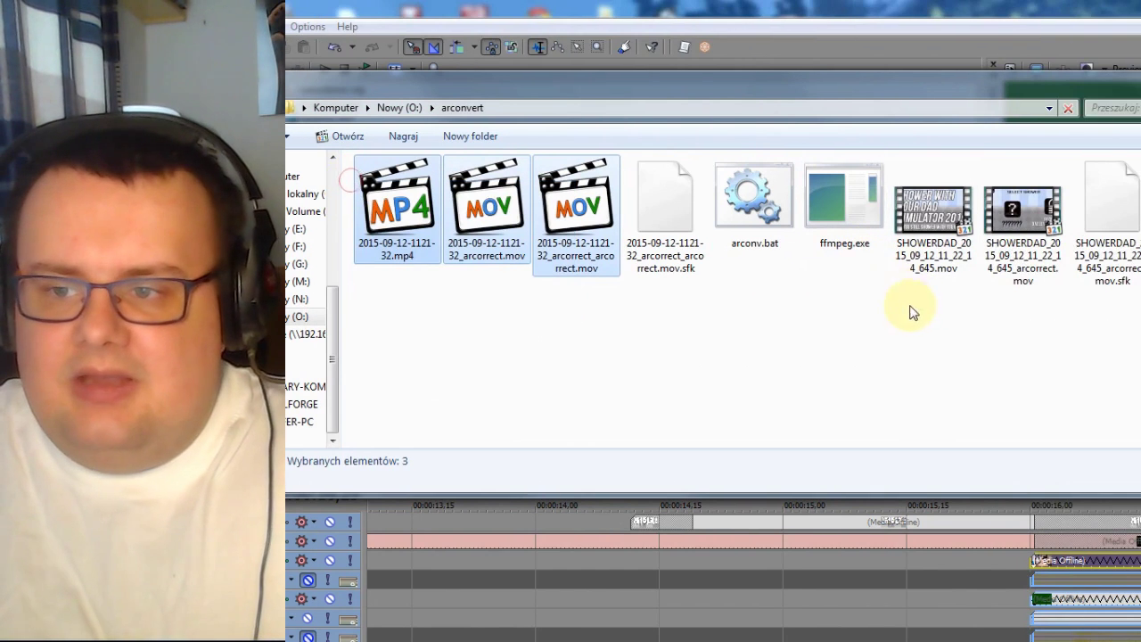
pyautogui.moveTo(912, 311); pyautogui.dragTo(1025, 210)
pyautogui.hotkey('shift', 'Delete')
pyautogui.press('Return')
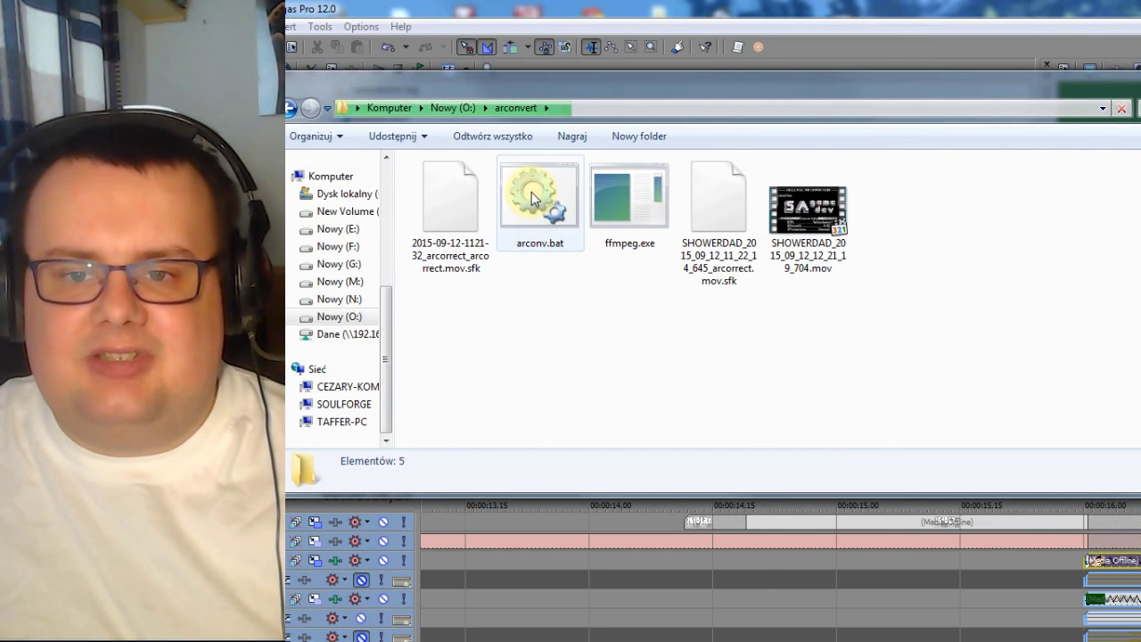
# - Convert SHOWERDAD_2015_09_12_12_21_19_704.mov with arconv.bat and check the output file in the arconvert folder
pyautogui.doubleClick(532, 198)
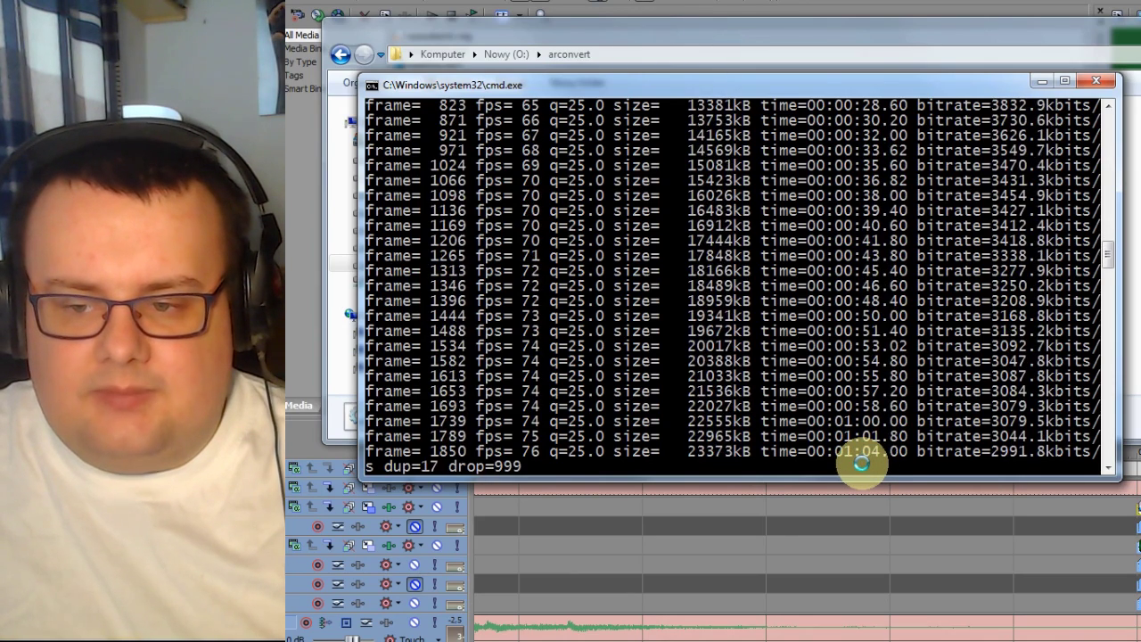
pyautogui.click(911, 310)
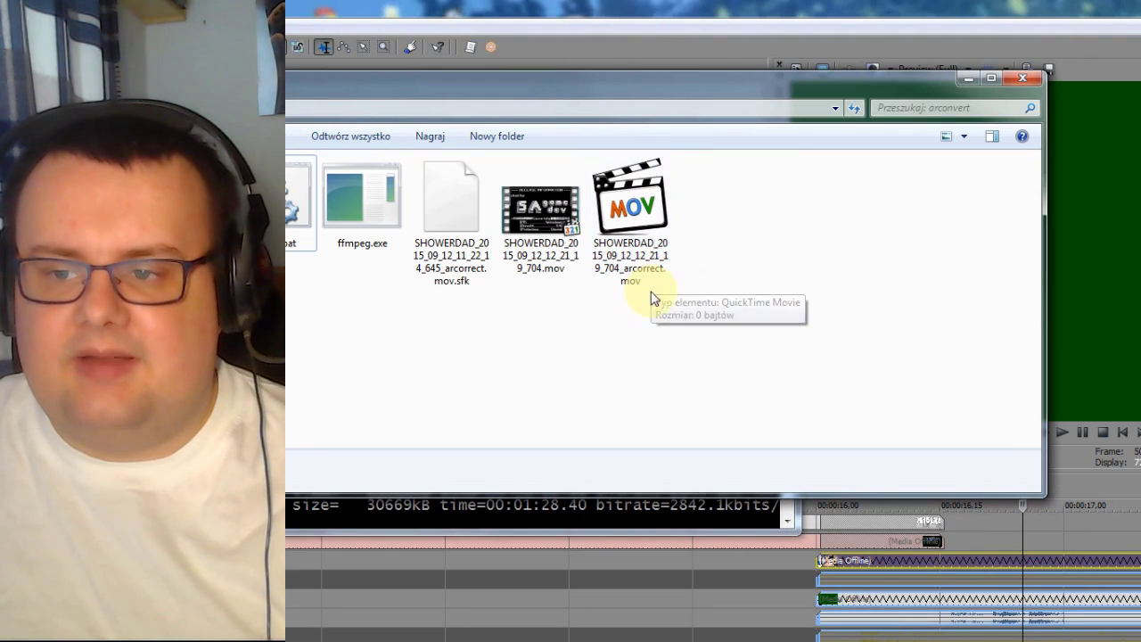
pyautogui.click(722, 287)
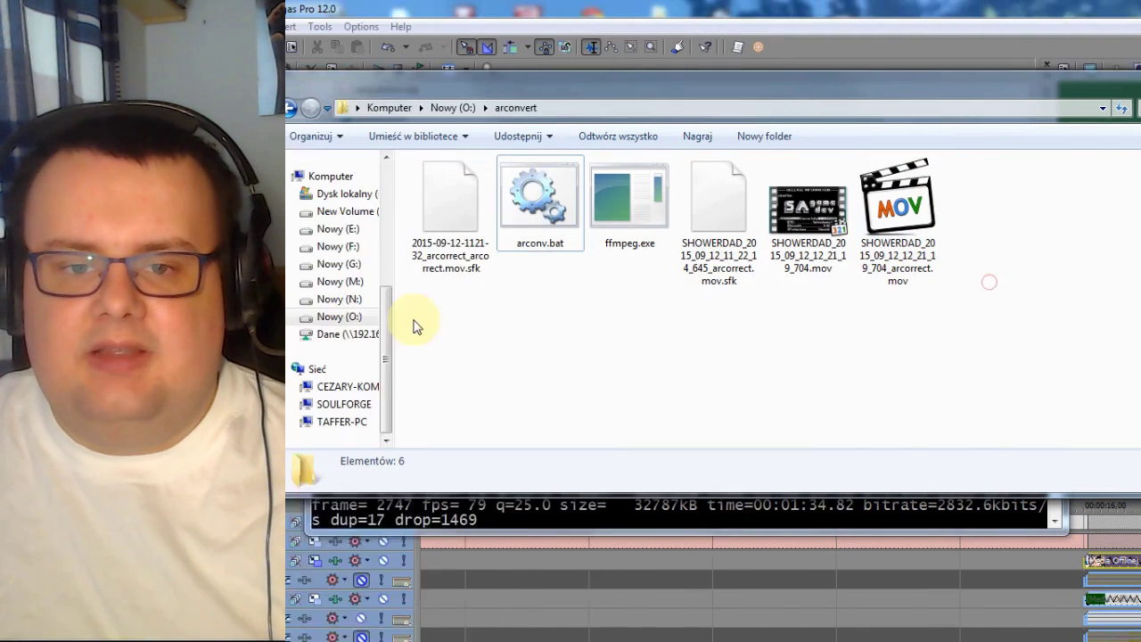
# - Browse the contents of drives M:, O: and N:, and return to the kholat01.veg project in Vegas Pro
pyautogui.click(460, 282)
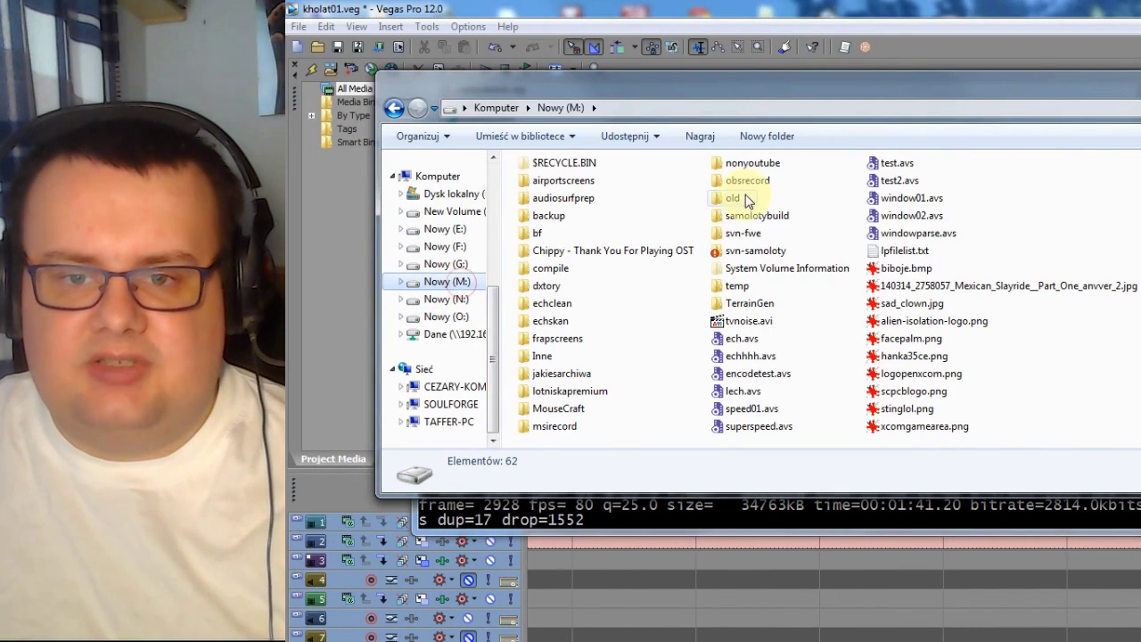
pyautogui.click(430, 317)
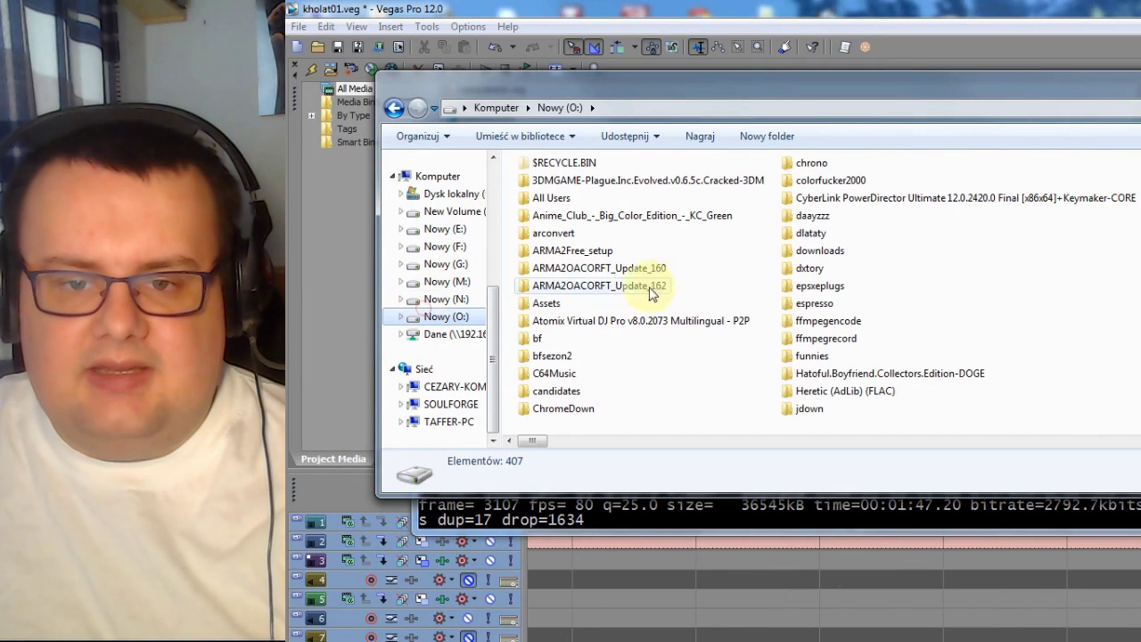
pyautogui.click(440, 301)
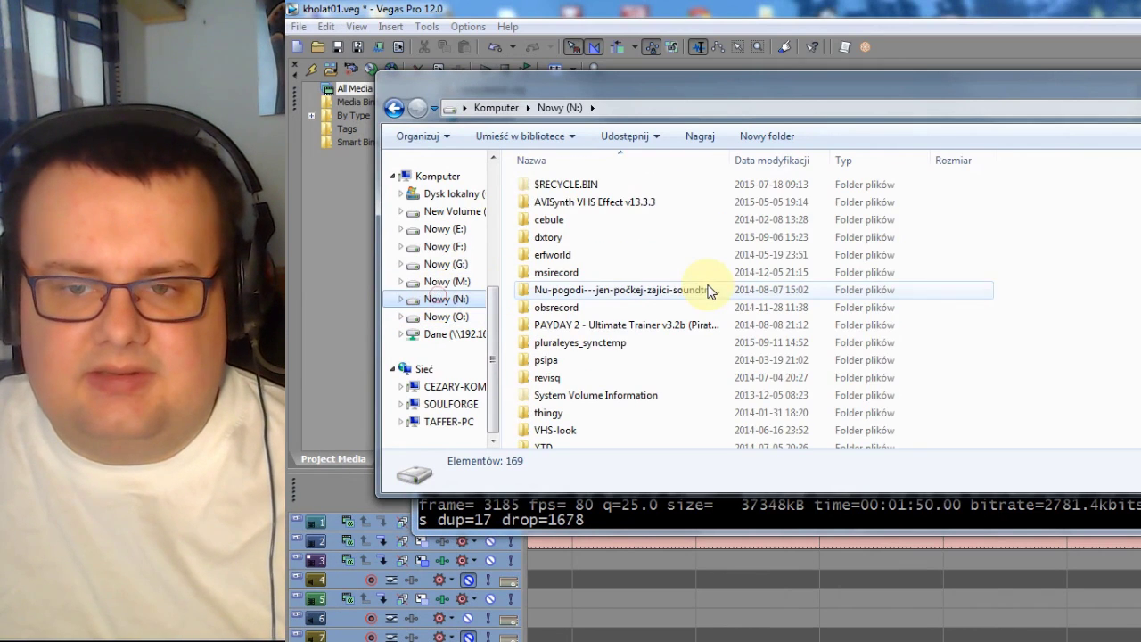
pyautogui.click(701, 24)
pyautogui.click(863, 416)
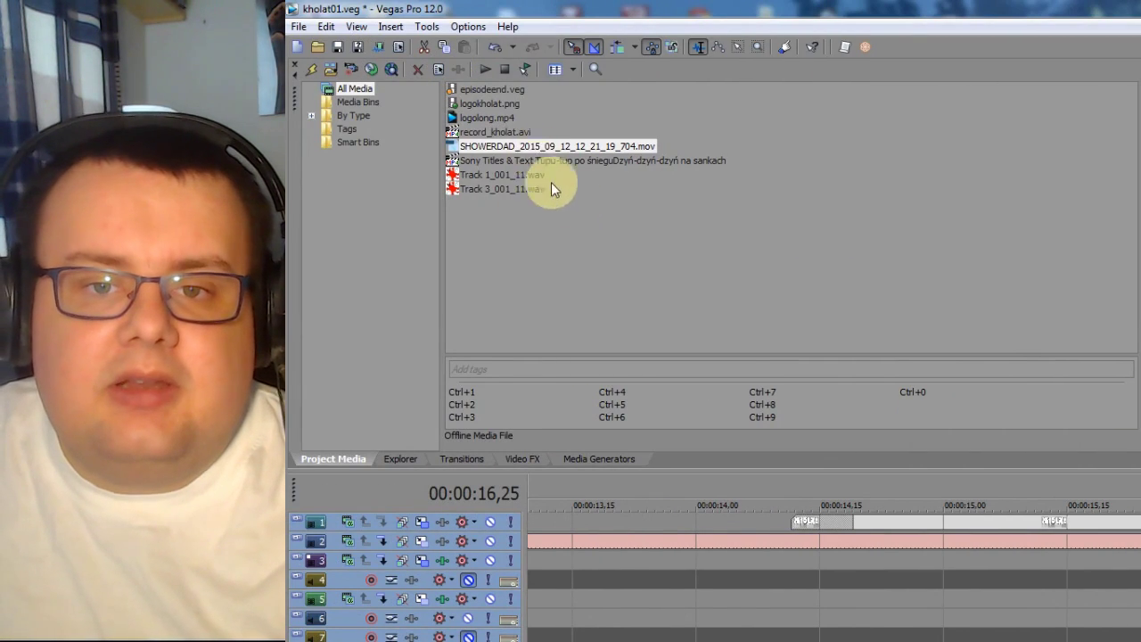
# - Start replacing record_kholat.avi in the project media and find record.avi among the recordings on drive N:
pyautogui.rightClick(506, 134)
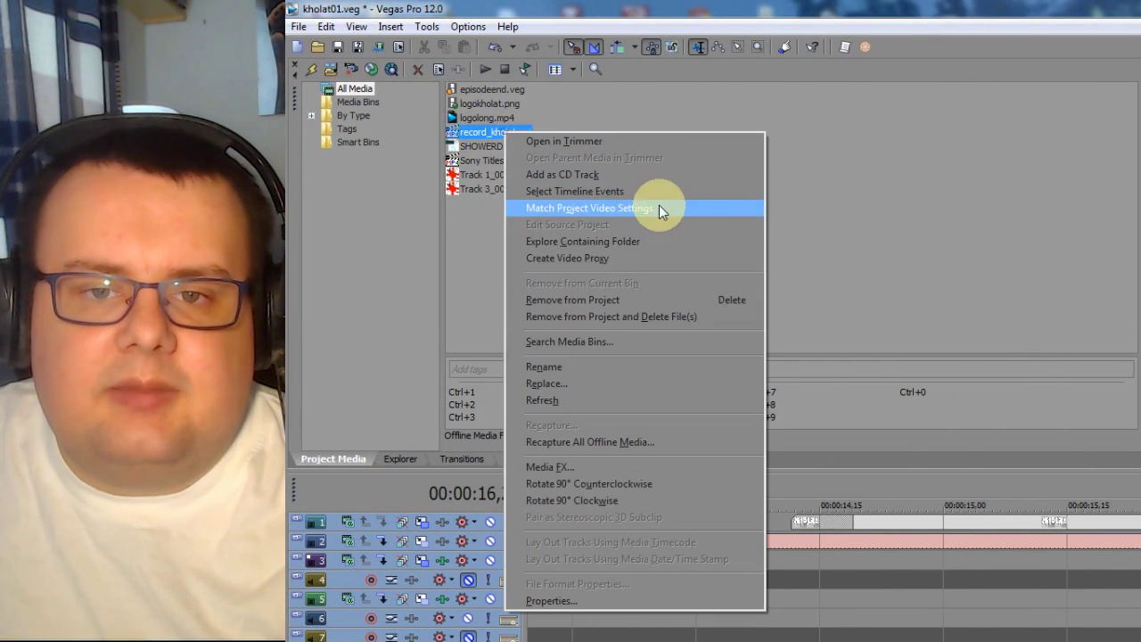
pyautogui.click(576, 382)
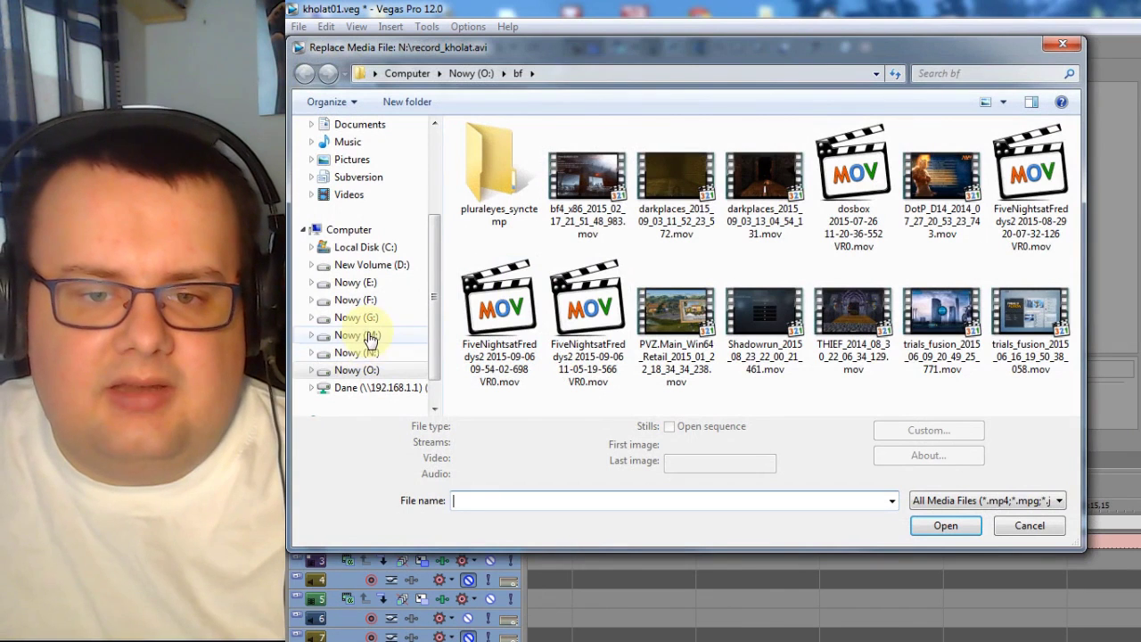
pyautogui.write('record')
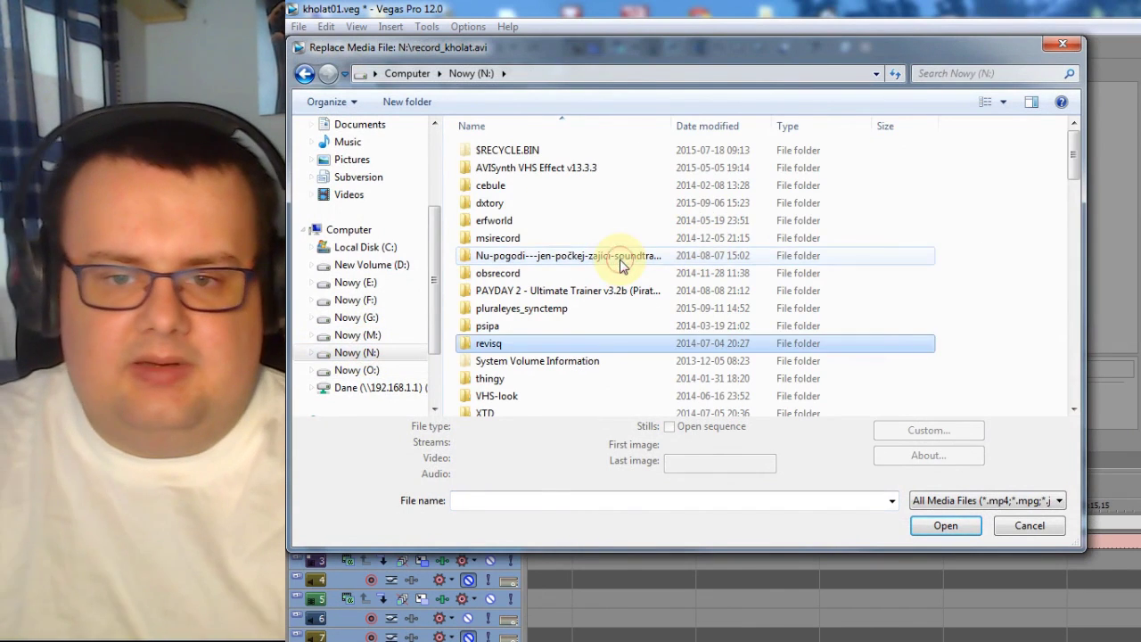
pyautogui.write('_doom3_2.avi')
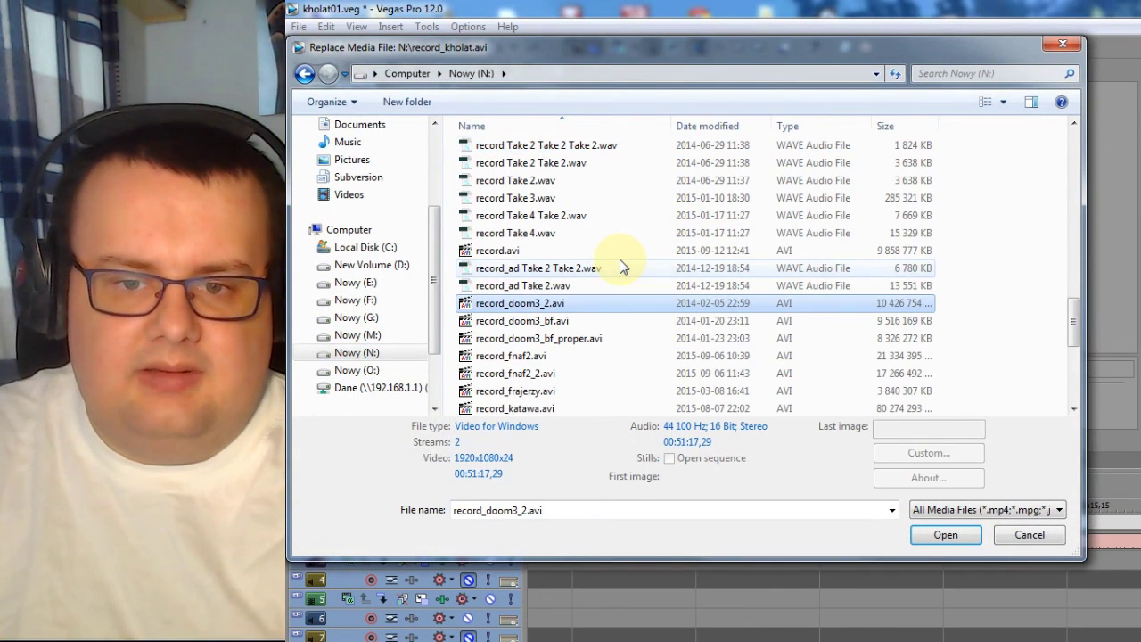
pyautogui.press('Down')
pyautogui.press('Down')
pyautogui.press('Down')
pyautogui.press('Down')
pyautogui.press('Down')
pyautogui.press('Down')
pyautogui.press('Down')
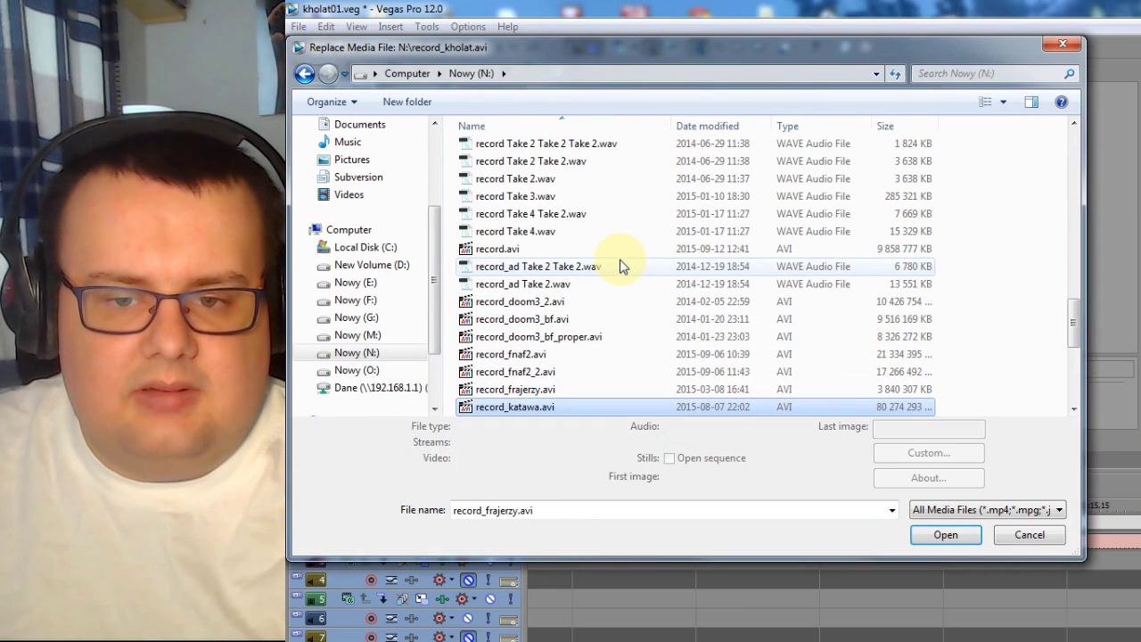
pyautogui.press('t')
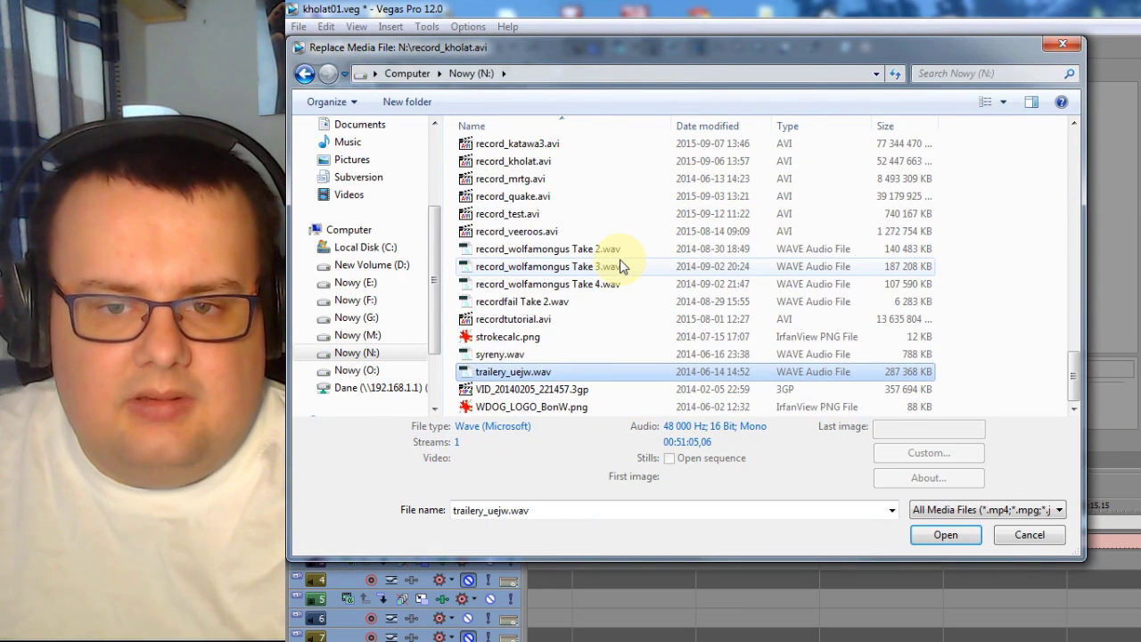
pyautogui.press('Up')
pyautogui.press('Up')
pyautogui.press('Down')
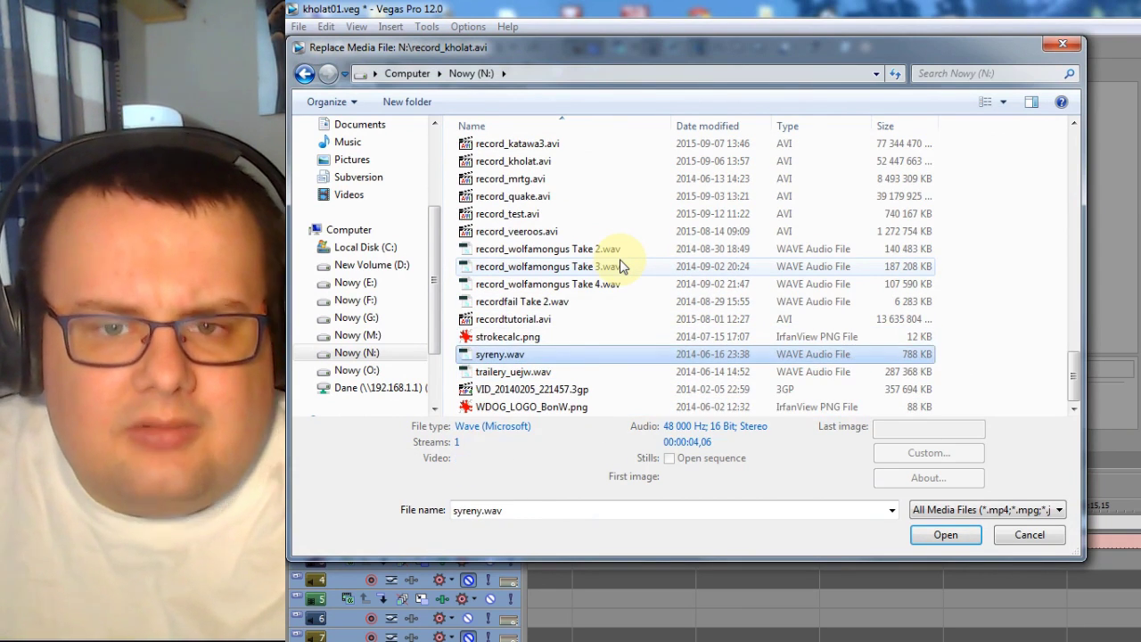
pyautogui.write('record_kholat')
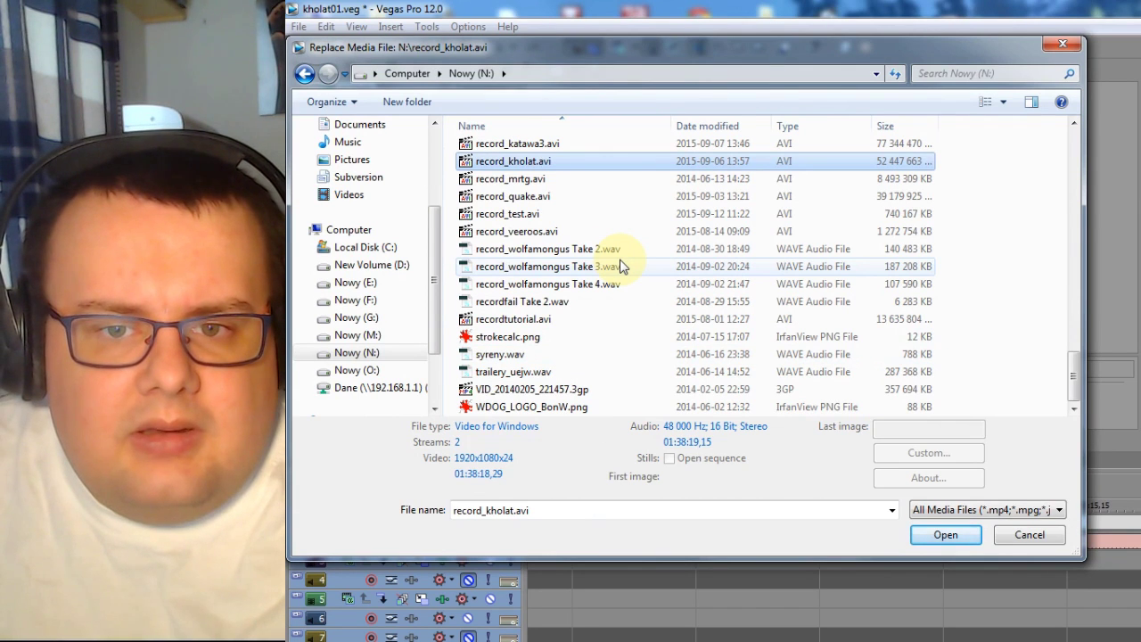
pyautogui.press('Up')
pyautogui.press('Up')
pyautogui.press('Up')
pyautogui.press('Up')
pyautogui.press('Up')
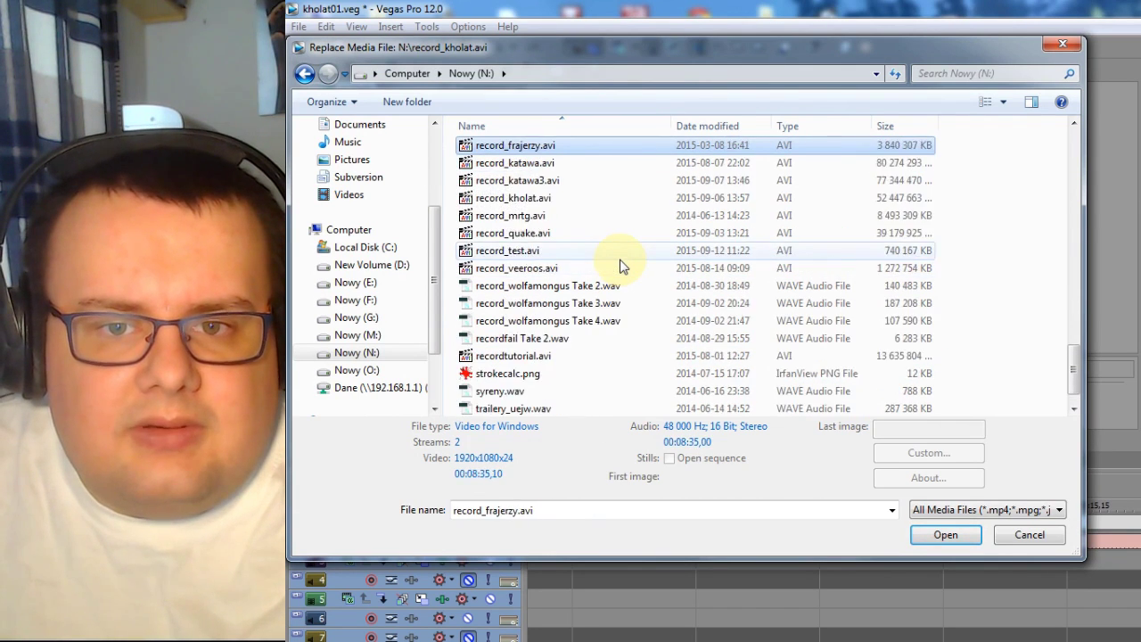
pyautogui.press('Up')
pyautogui.press('Up')
pyautogui.press('Up')
pyautogui.press('Up')
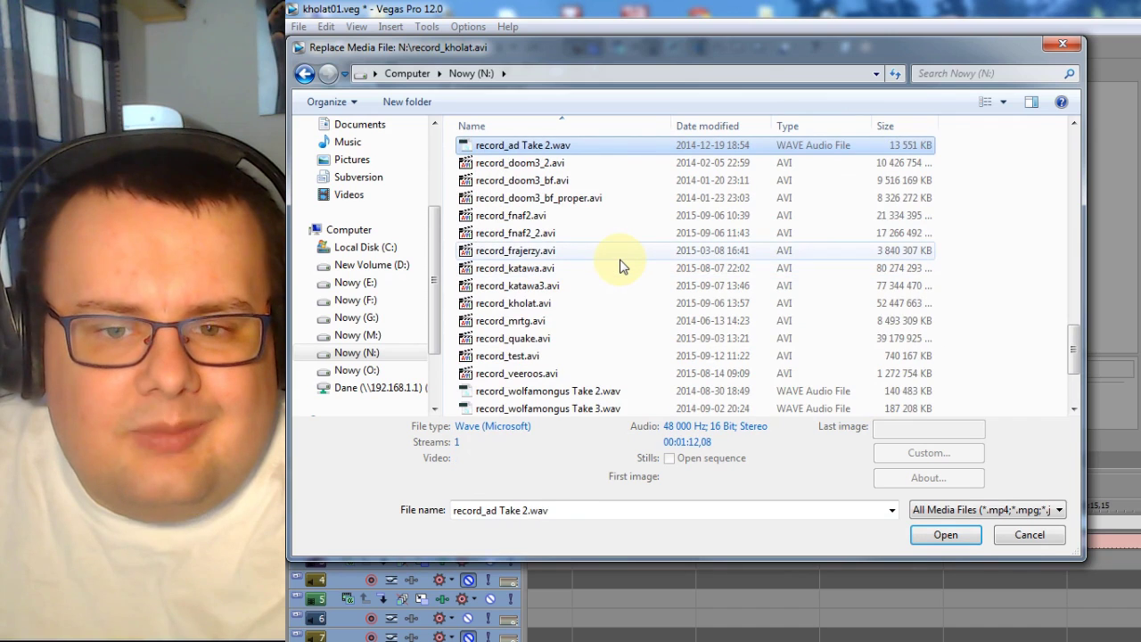
pyautogui.press('Up')
pyautogui.press('Up')
pyautogui.press('Up')
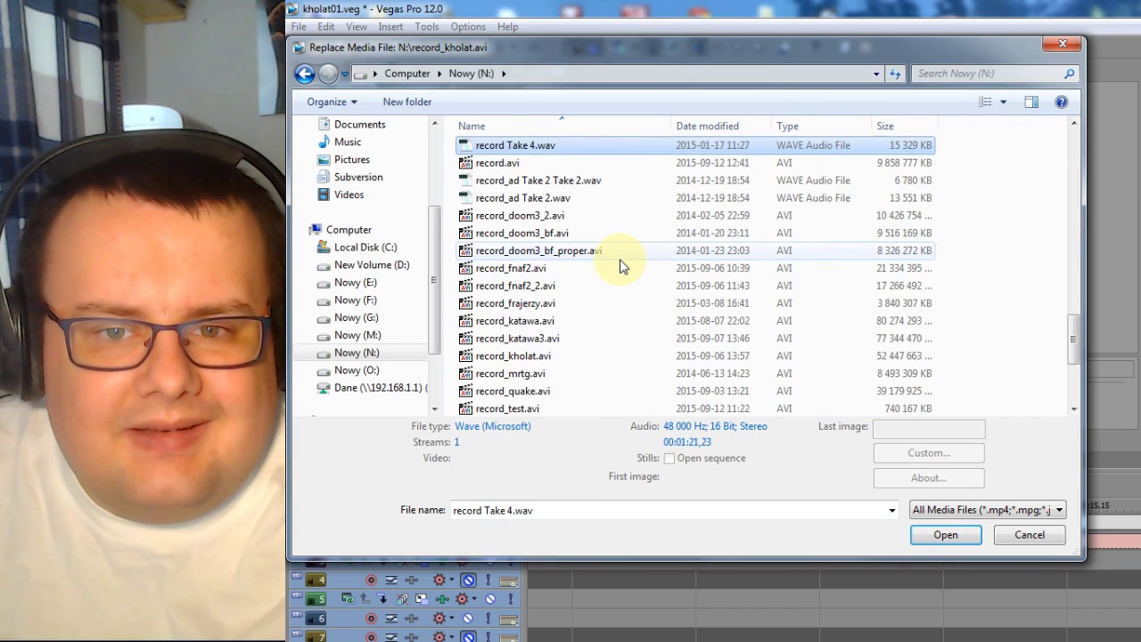
pyautogui.press('Down')
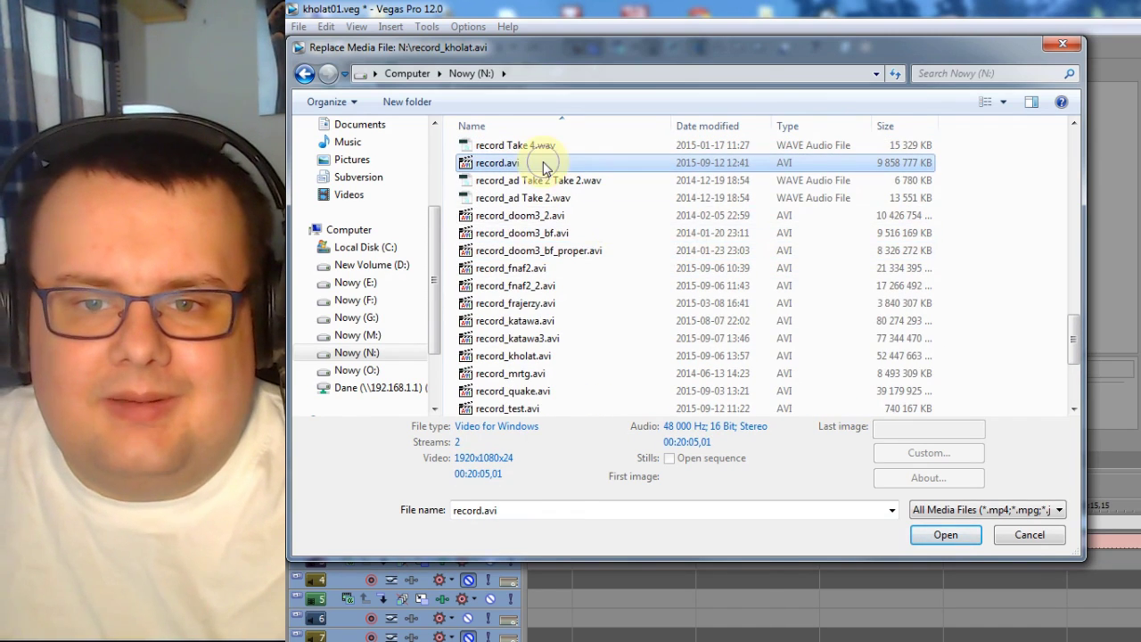
# - Play record.avi to check its content, close the player, and use the file as the replacement for record_kholat.avi
pyautogui.rightClick(543, 164)
pyautogui.click(595, 194)
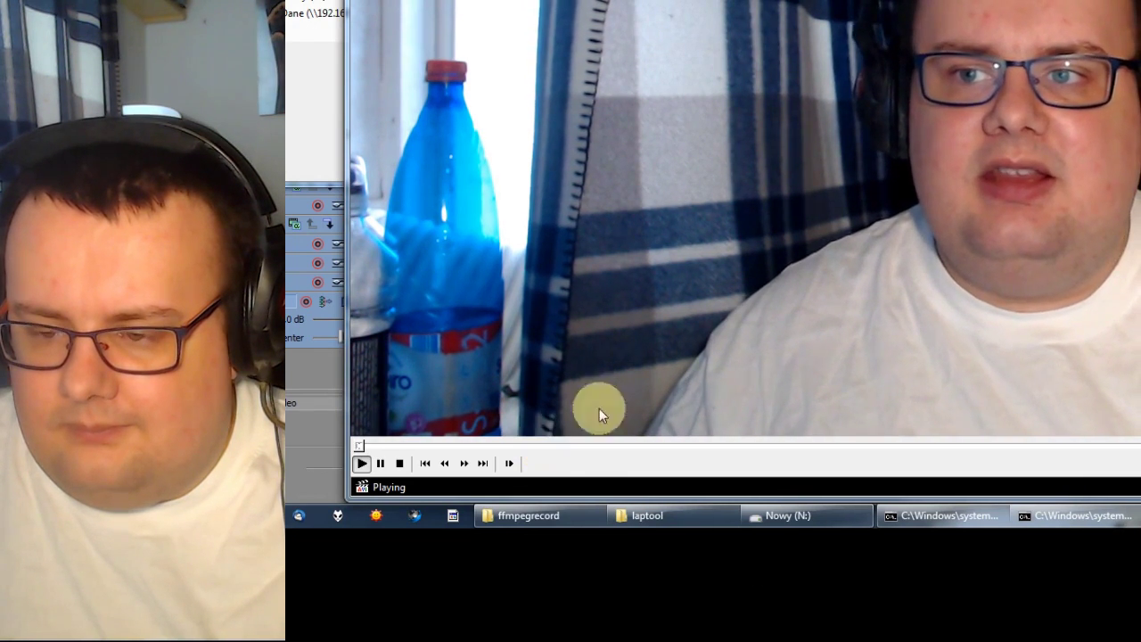
pyautogui.hotkey('alt', 'F4')
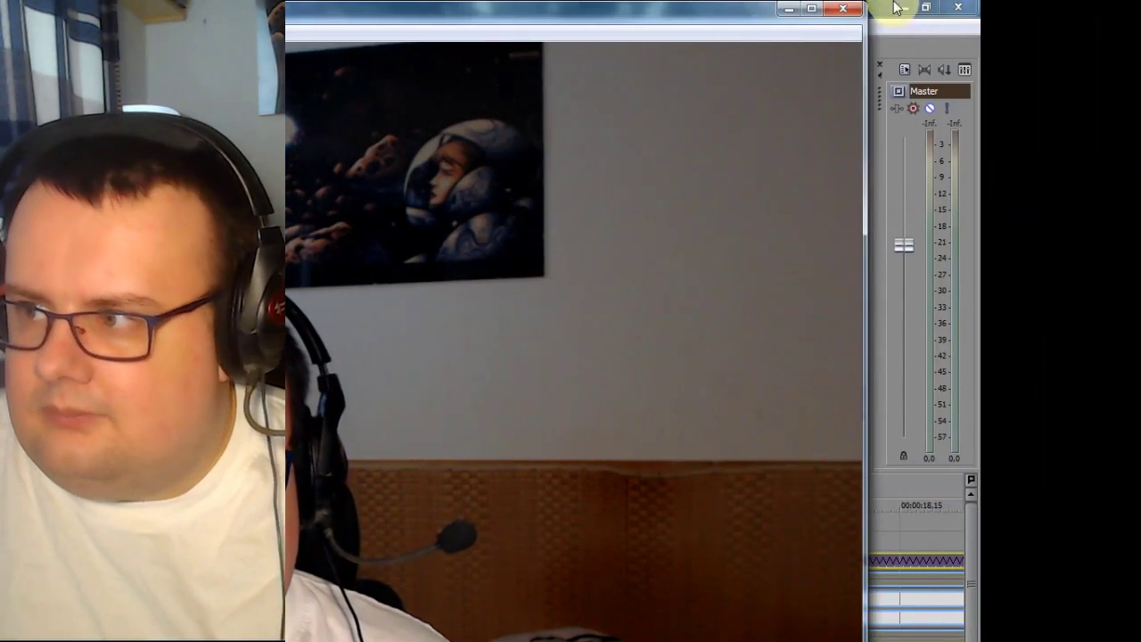
pyautogui.click(842, 8)
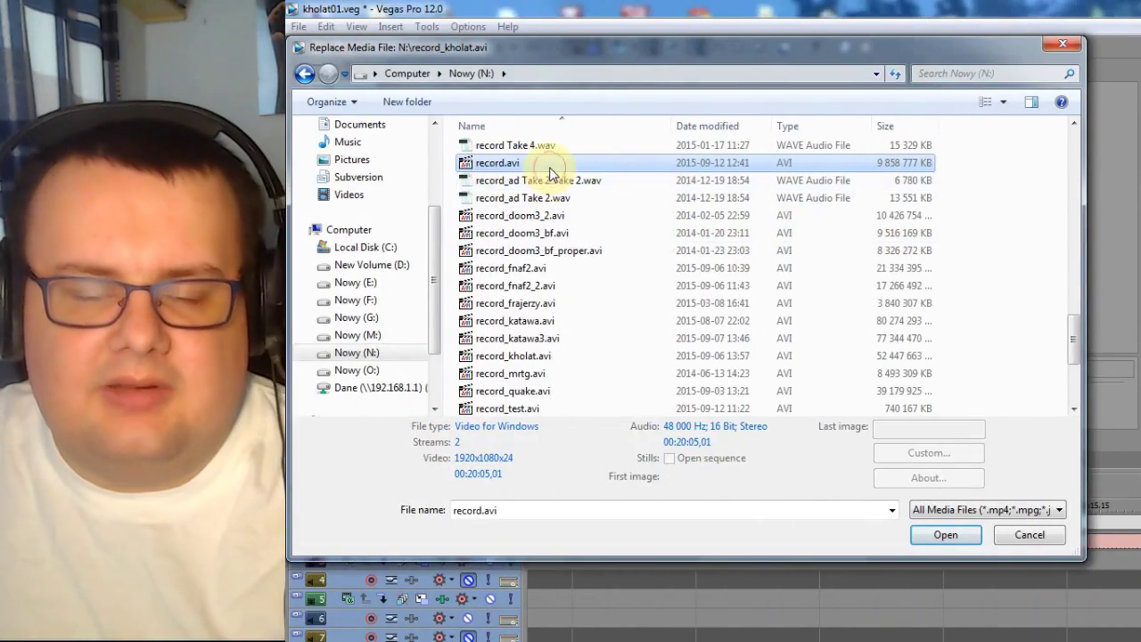
pyautogui.doubleClick(550, 167)
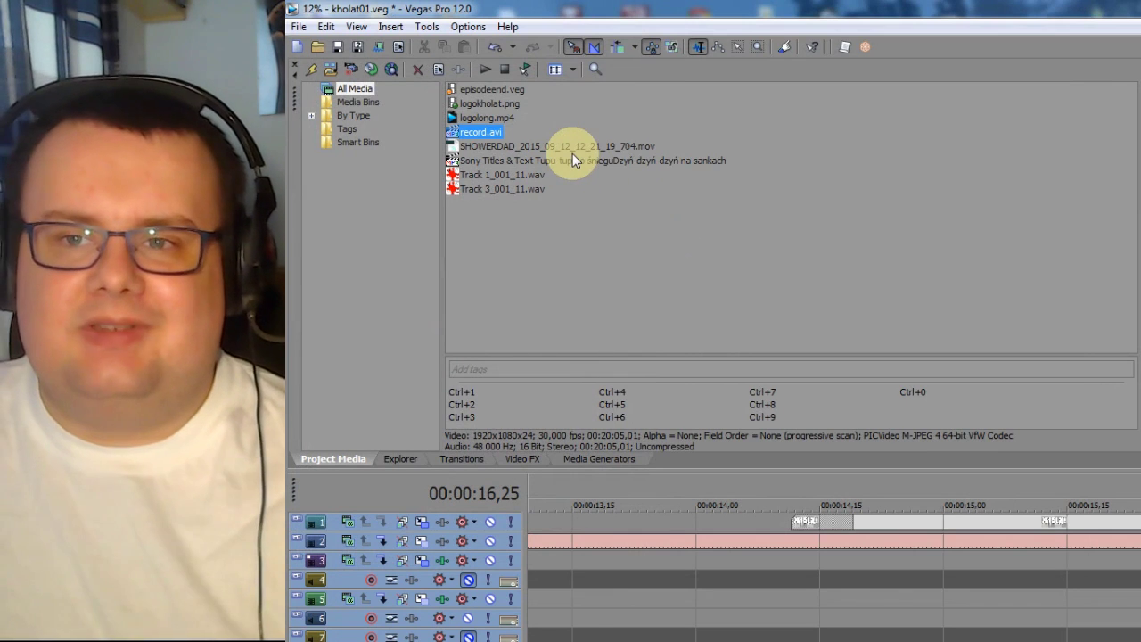
# - Replace Track 1_001_11.wav with Track 1_001_27.wav from G:\nagrywki\showerdad\nagrywanie_01_CopiedFiles
pyautogui.rightClick(493, 175)
pyautogui.click(551, 419)
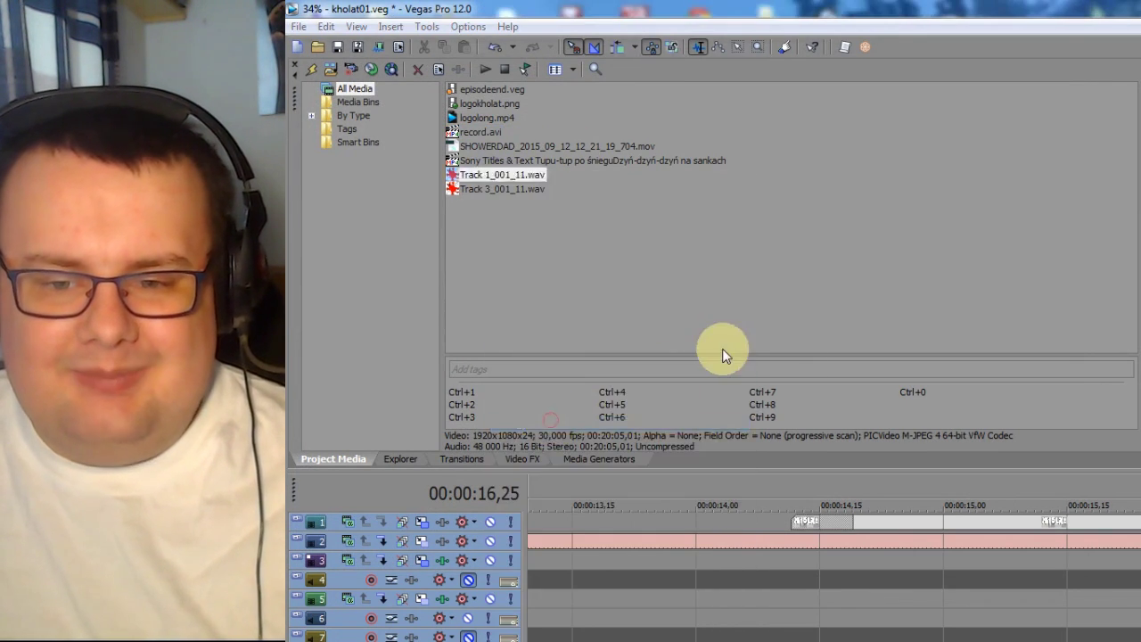
pyautogui.click(373, 370)
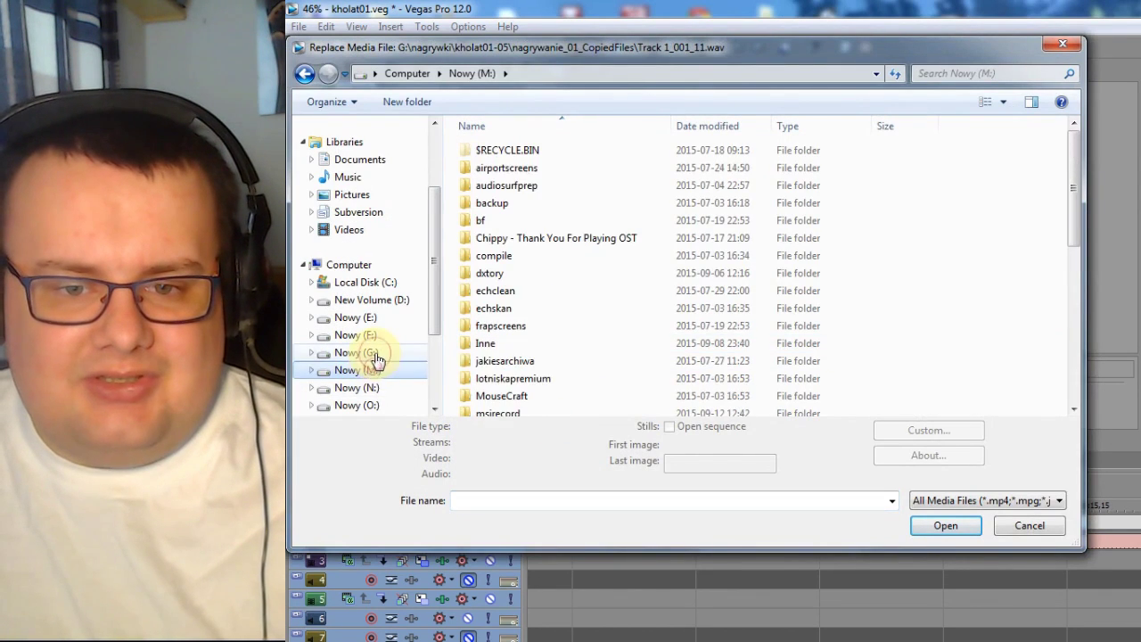
pyautogui.click(361, 352)
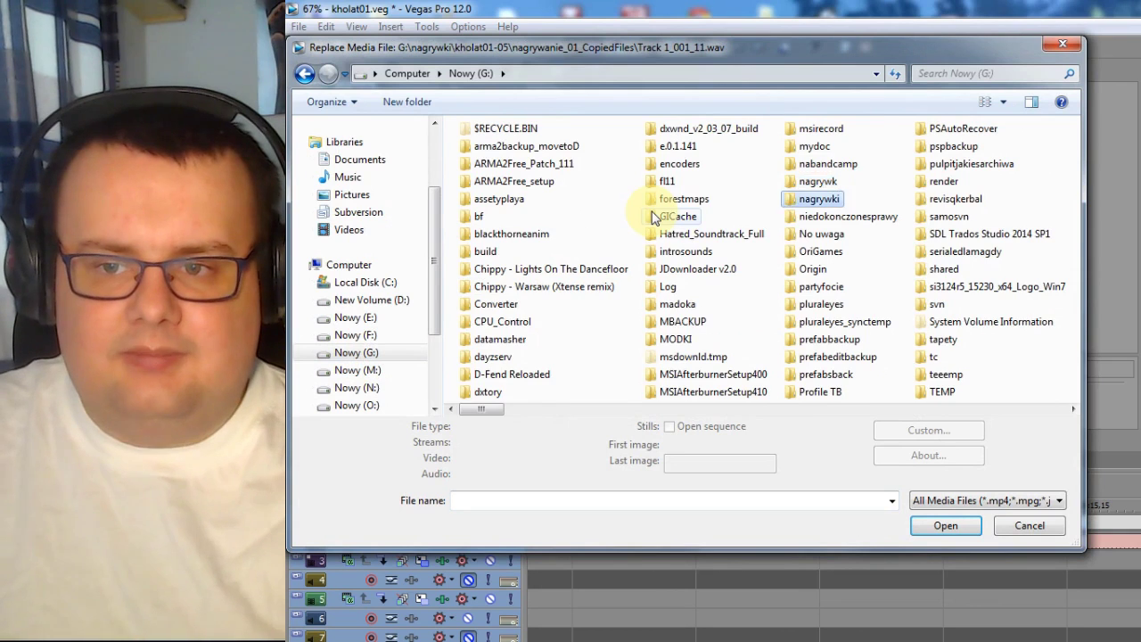
pyautogui.press('Return')
pyautogui.press('s')
pyautogui.press('Return')
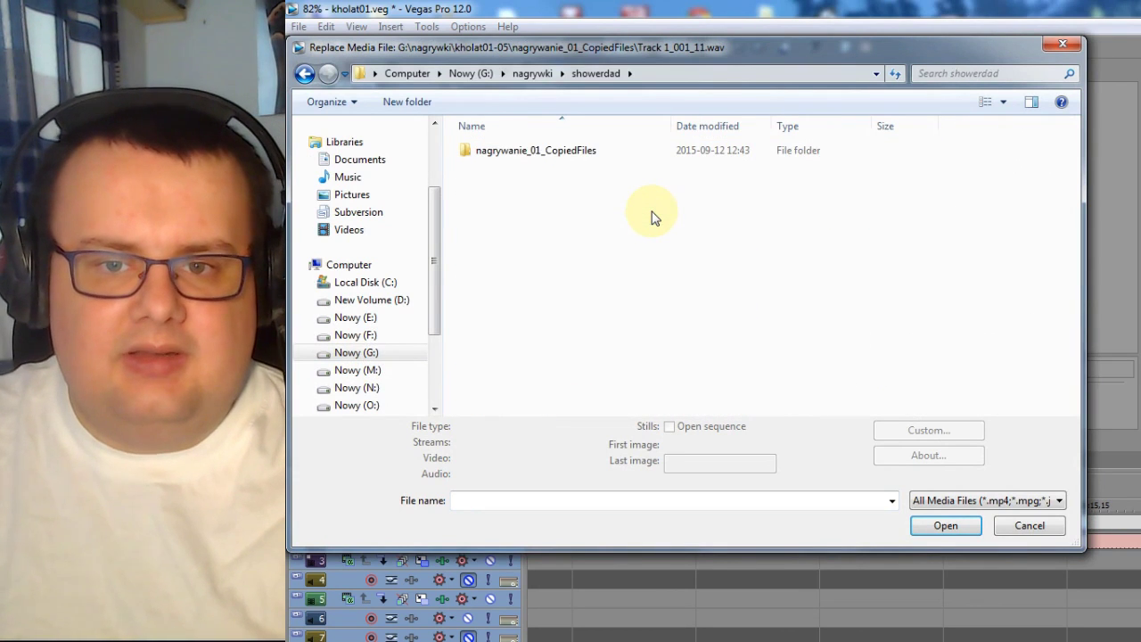
pyautogui.press('Down')
pyautogui.press('Return')
pyautogui.press('Down')
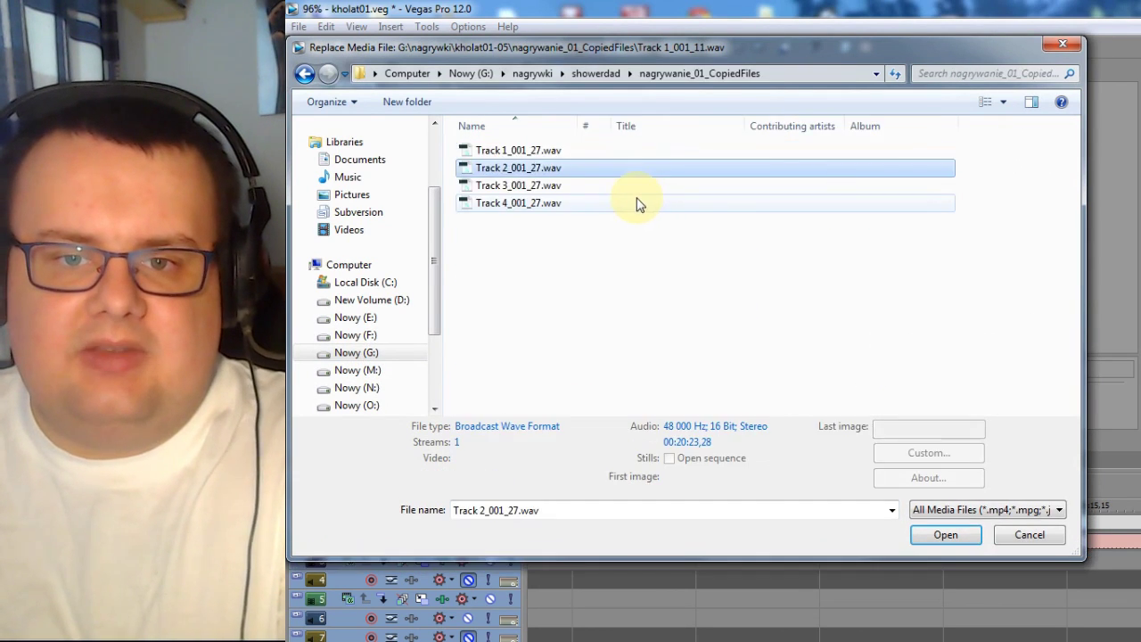
pyautogui.press('Return')
# - Replace Track 3_001_11.wav with Track 3_001_27.wav from the same nagrywanie_01_CopiedFiles folder
pyautogui.rightClick(500, 187)
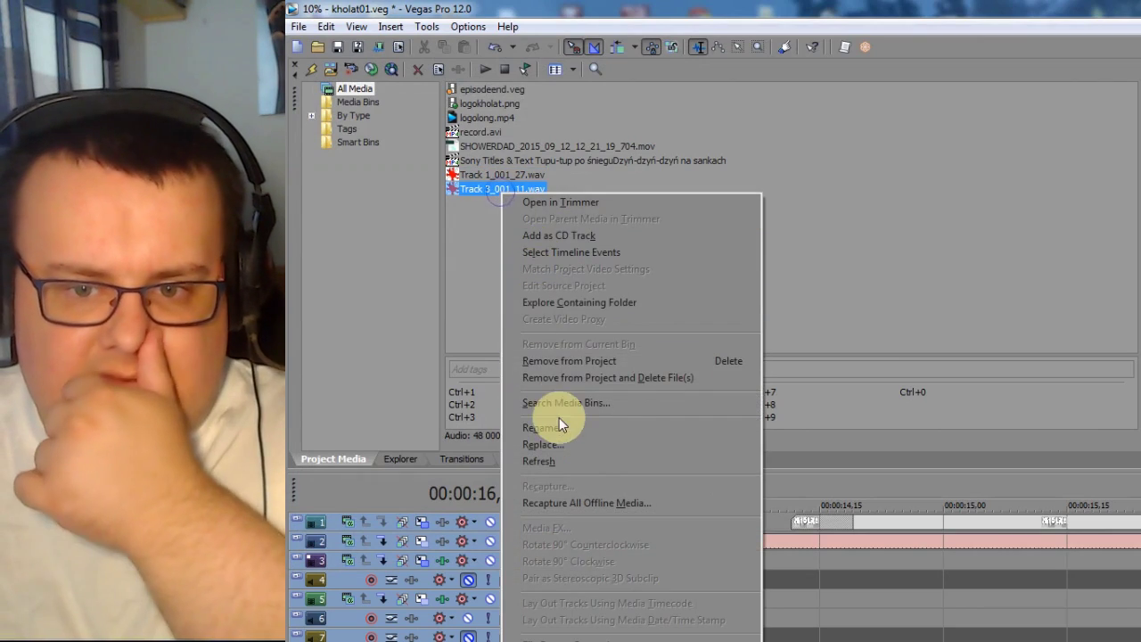
pyautogui.click(542, 444)
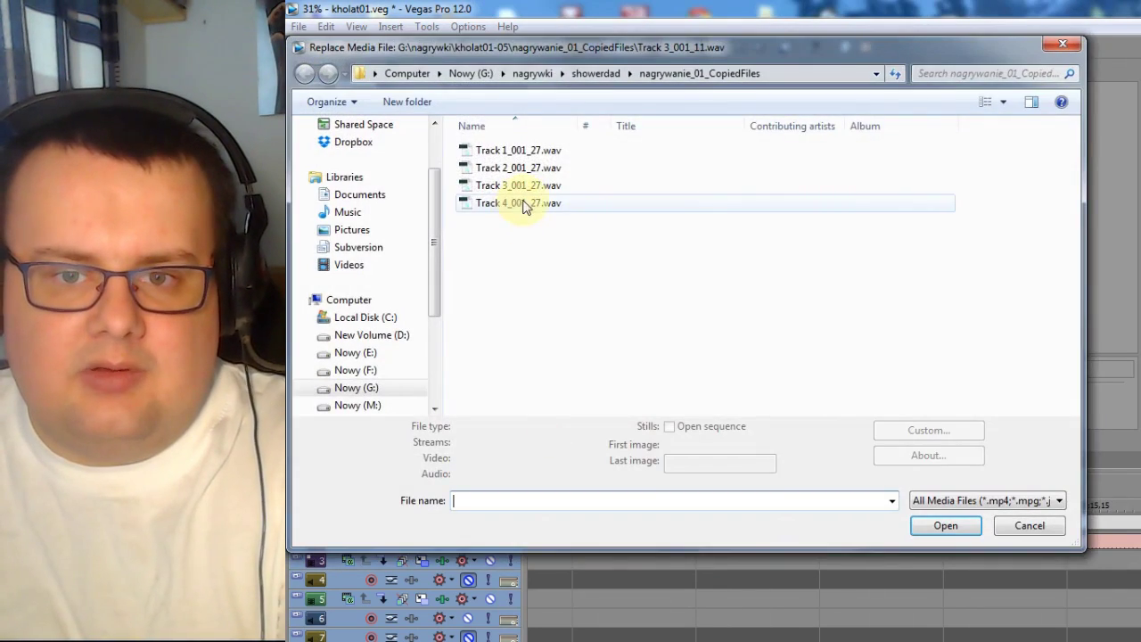
pyautogui.doubleClick(525, 187)
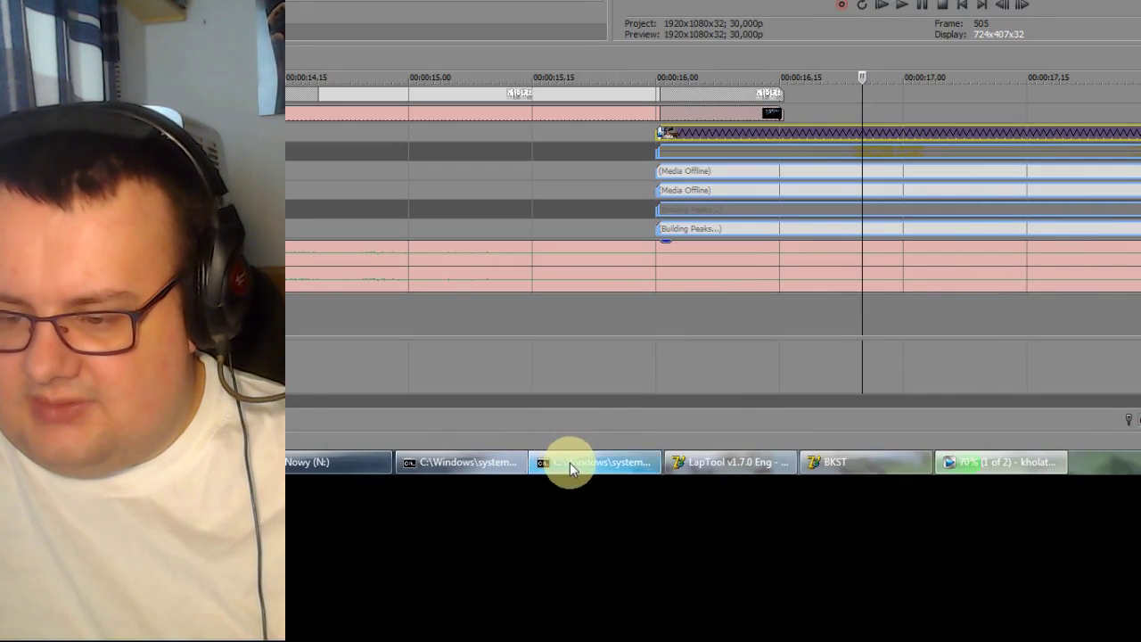
pyautogui.click(517, 569)
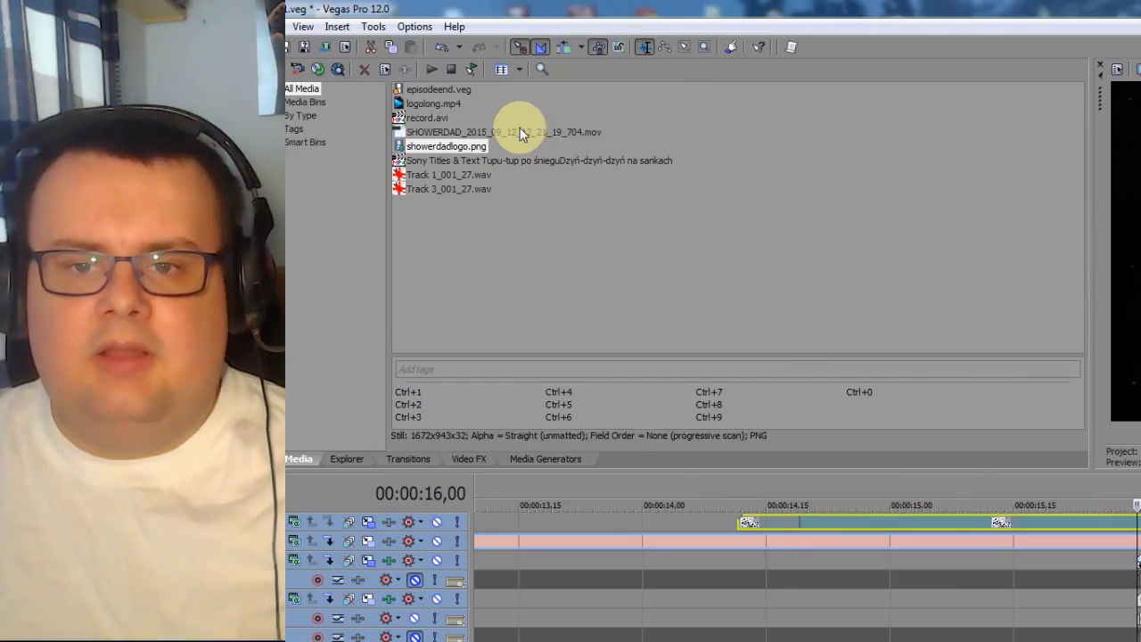
# - Replace the offline SHOWERDAD_2015_09_12_12_21_19_704.mov with SHOWERDAD_2015_09_12_12_21_19_704_arcorrect.mov from O:\arconvert
pyautogui.click(520, 128)
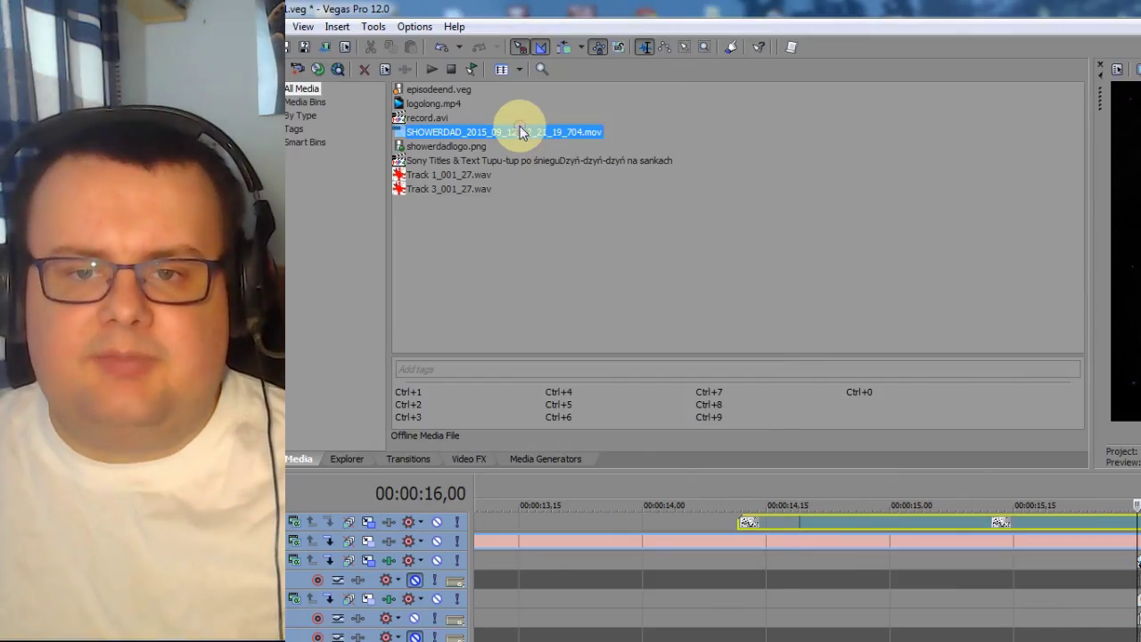
pyautogui.rightClick(519, 133)
pyautogui.click(569, 395)
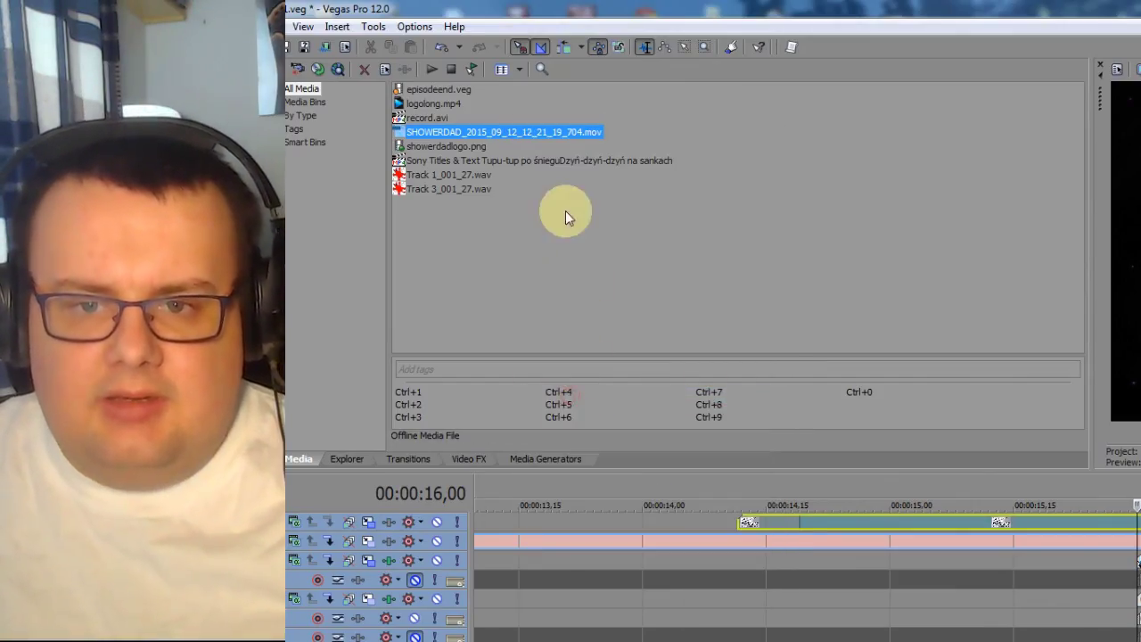
pyautogui.rightClick(554, 131)
pyautogui.rightClick(521, 133)
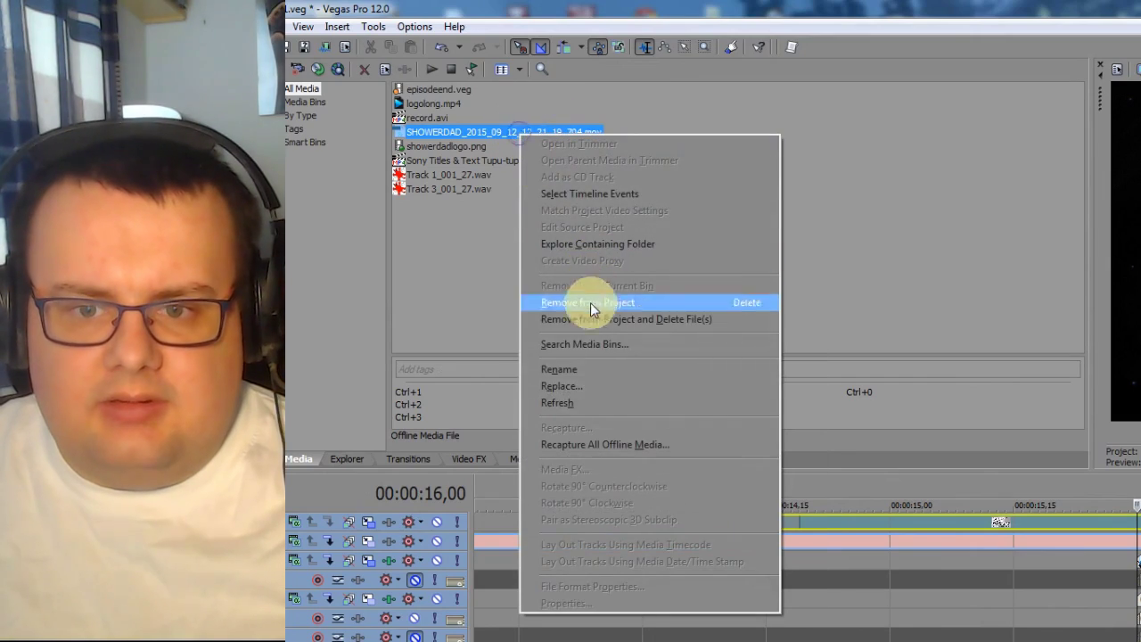
pyautogui.click(569, 393)
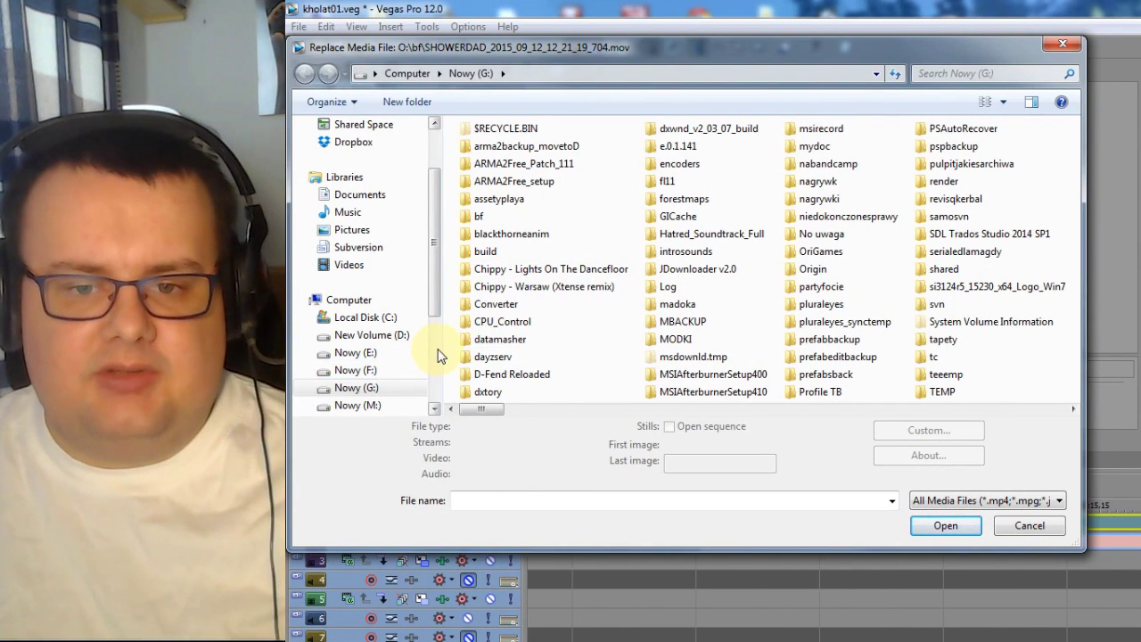
pyautogui.scroll(-3, 431, 356)
pyautogui.click(361, 282)
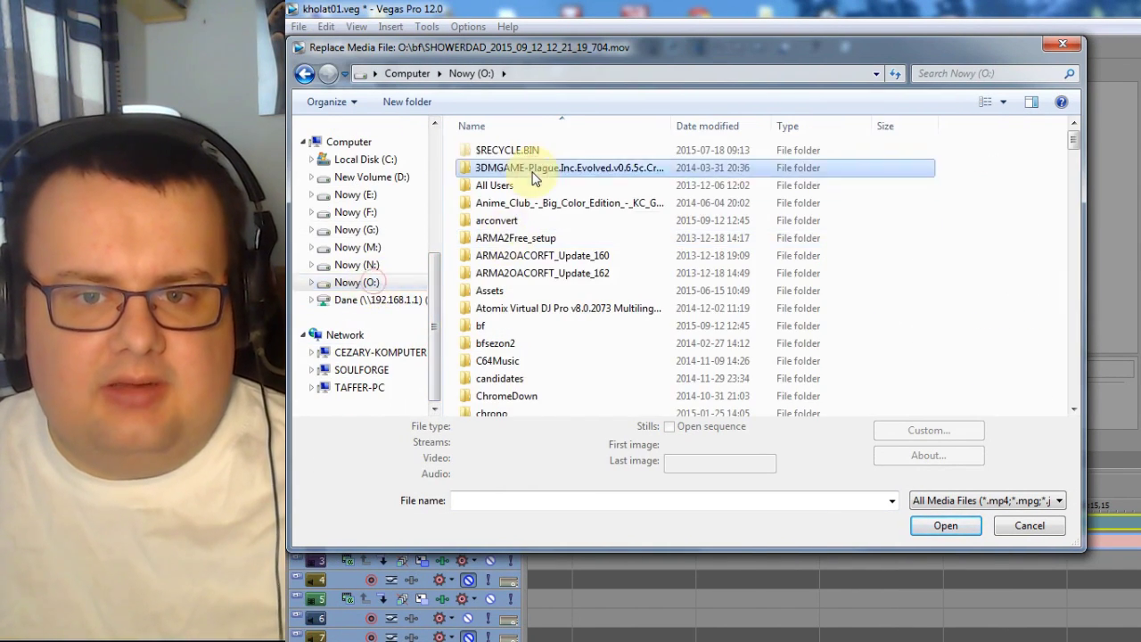
pyautogui.doubleClick(523, 224)
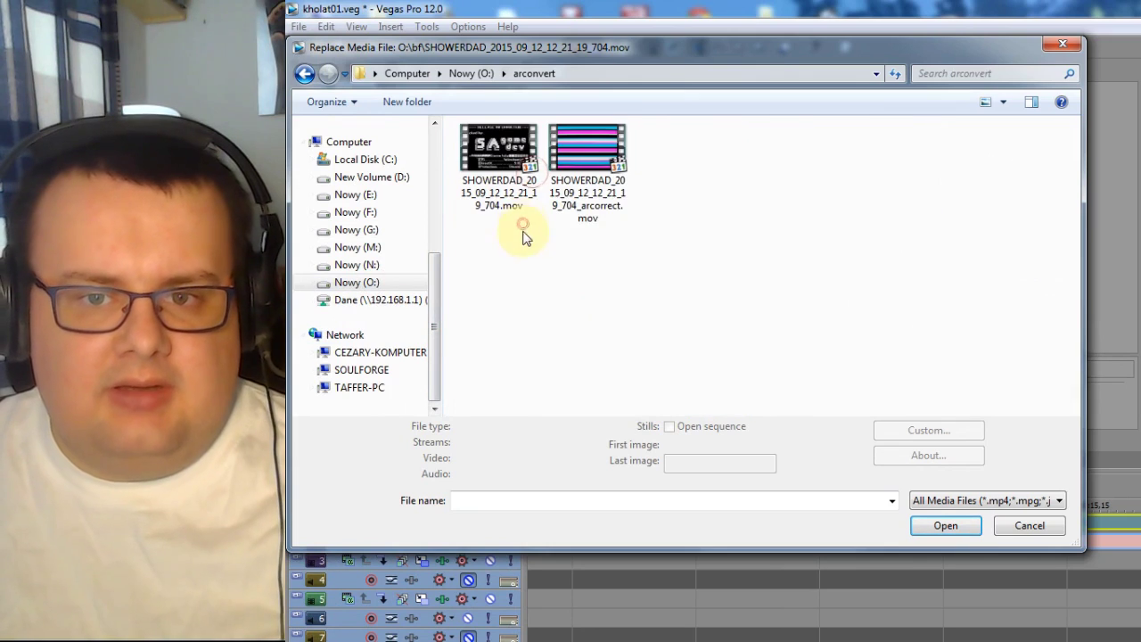
pyautogui.doubleClick(591, 140)
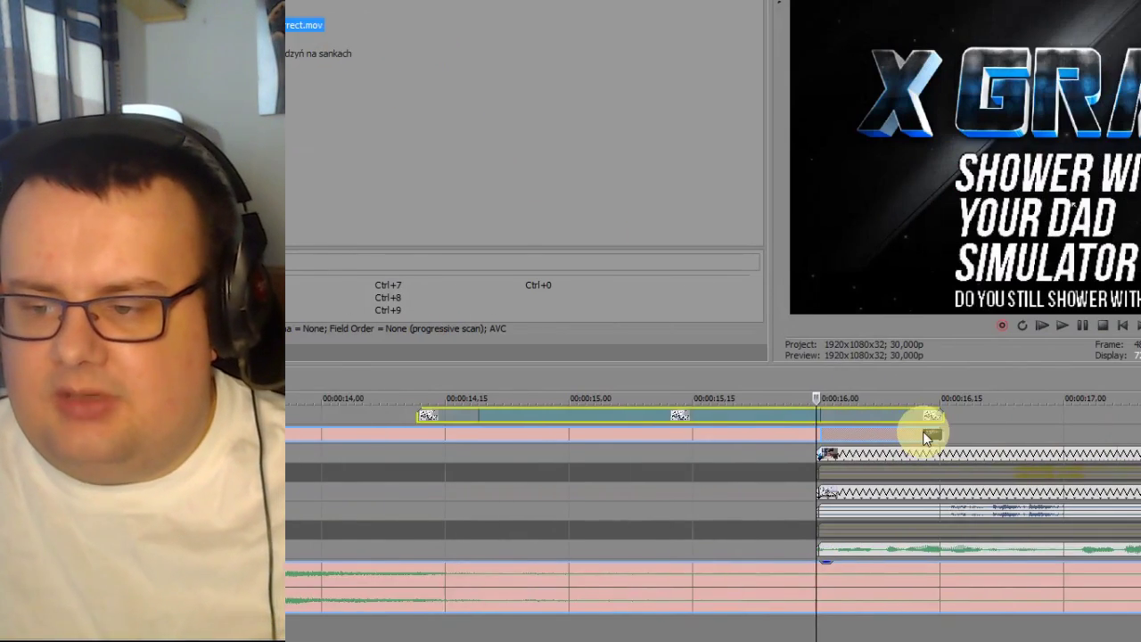
# - Check the replaced recordings on the timeline and place the playhead at their start, 00:00:16,00
pyautogui.click(902, 454)
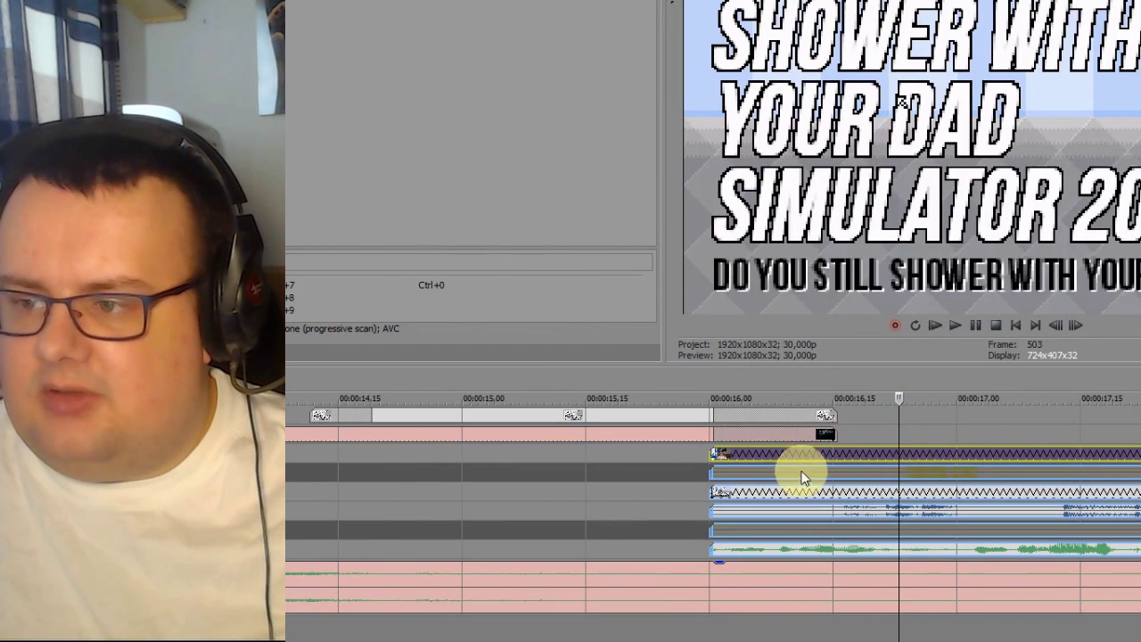
pyautogui.click(713, 450)
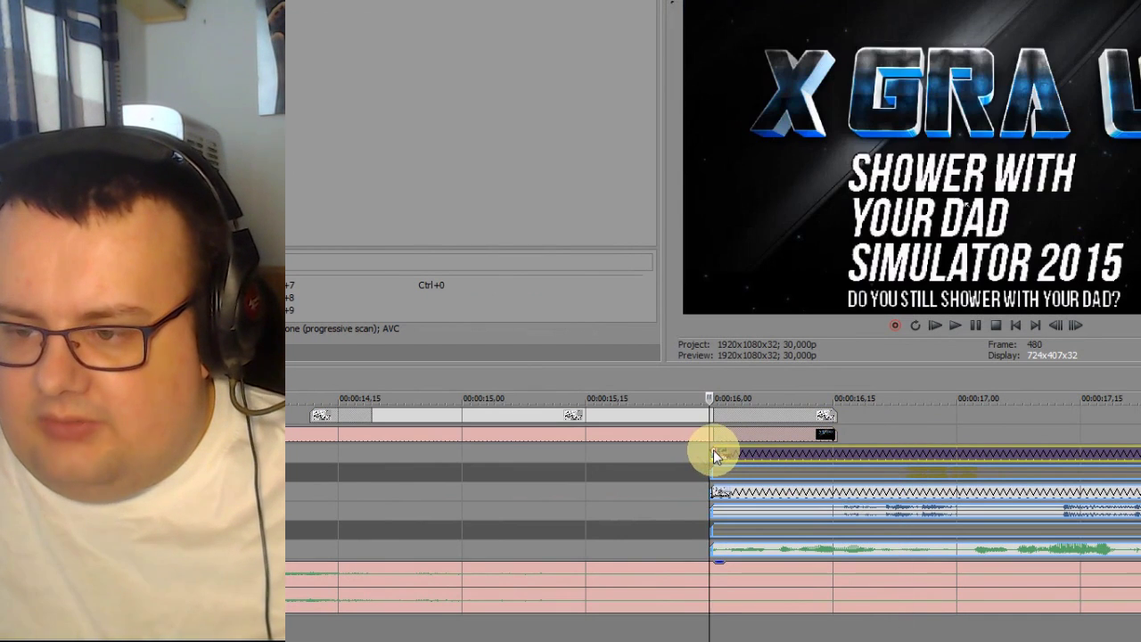
pyautogui.scroll(5, 771, 463)
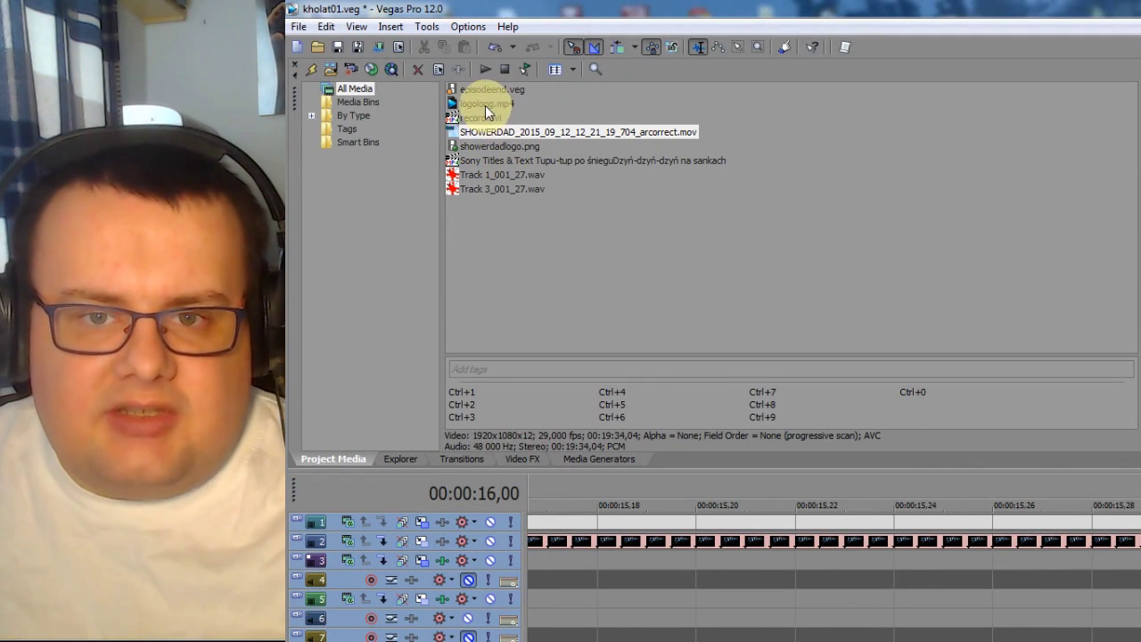
# - Place record.avi on tracks 3–4 and SHOWERDAD_2015_09_12_12_21_19_704_arcorrect.mov on tracks 5–6, both starting at 00:00:16,00
pyautogui.click(474, 116)
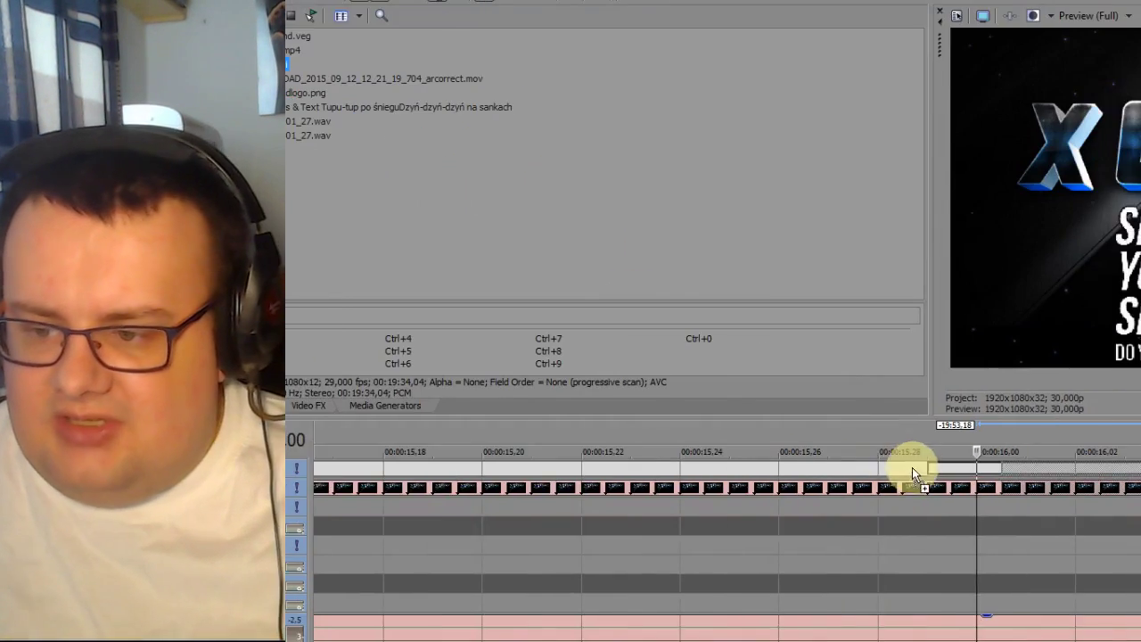
pyautogui.click(984, 506)
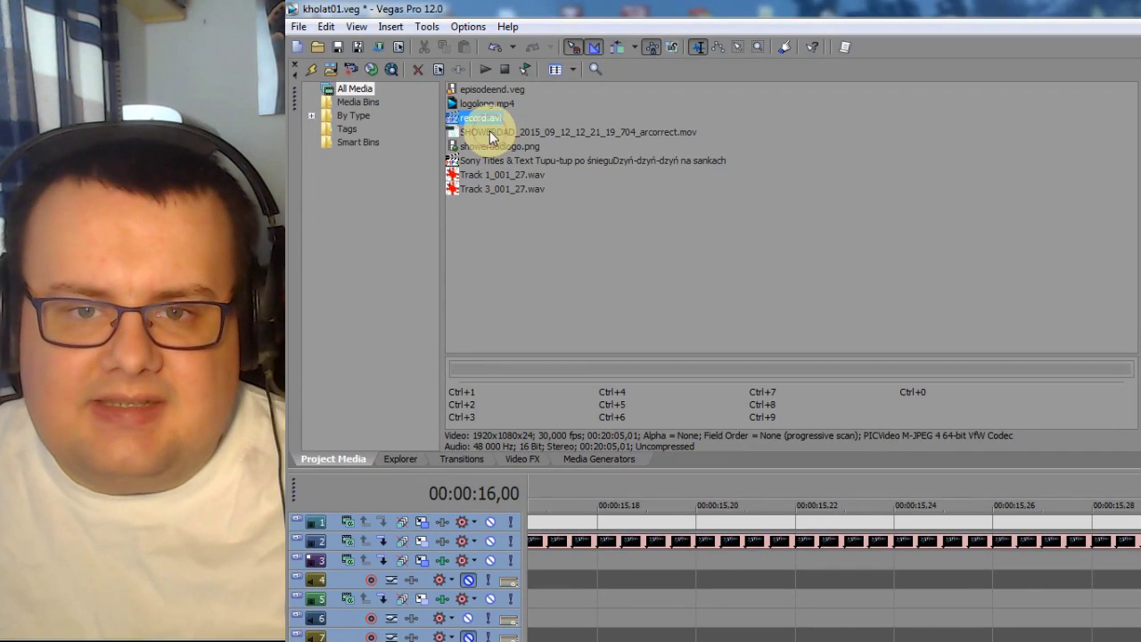
pyautogui.click(490, 25)
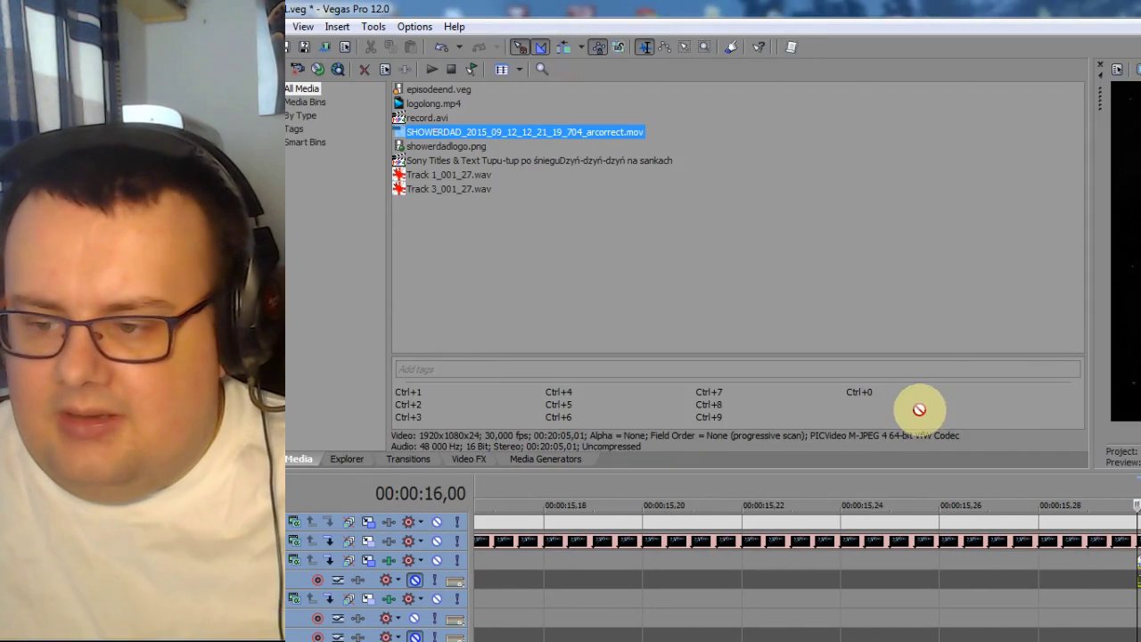
pyautogui.moveTo(920, 409); pyautogui.dragTo(1140, 580)
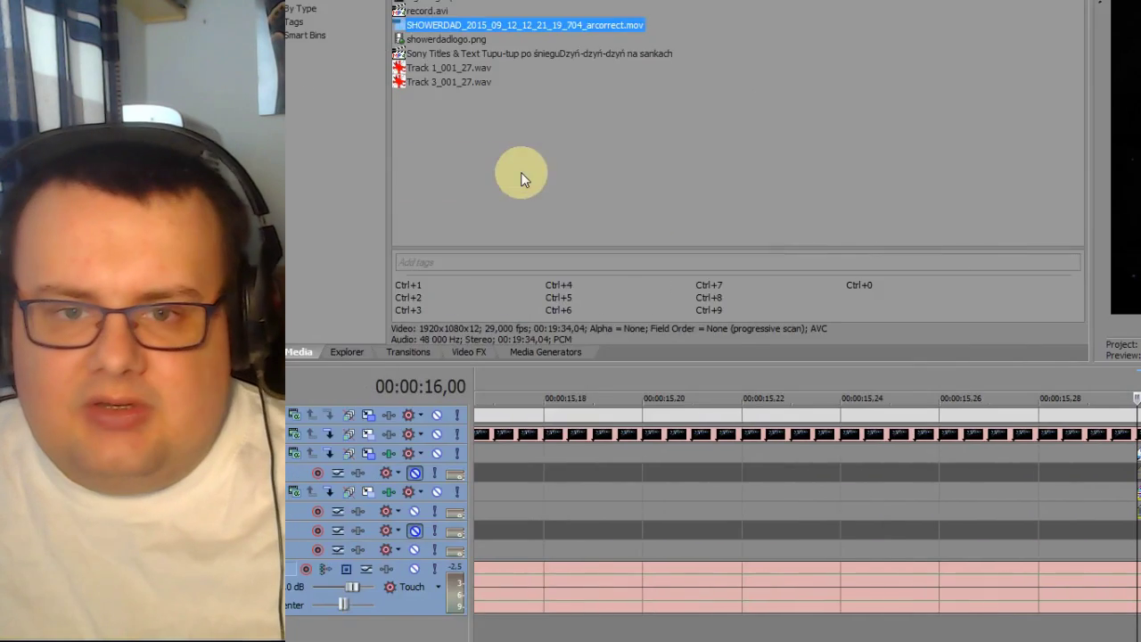
# - Place Track 1_001_27.wav on track 7 and Track 3_001_27.wav on track 8, both starting at 00:00:16,00
pyautogui.moveTo(524, 178); pyautogui.dragTo(1140, 562)
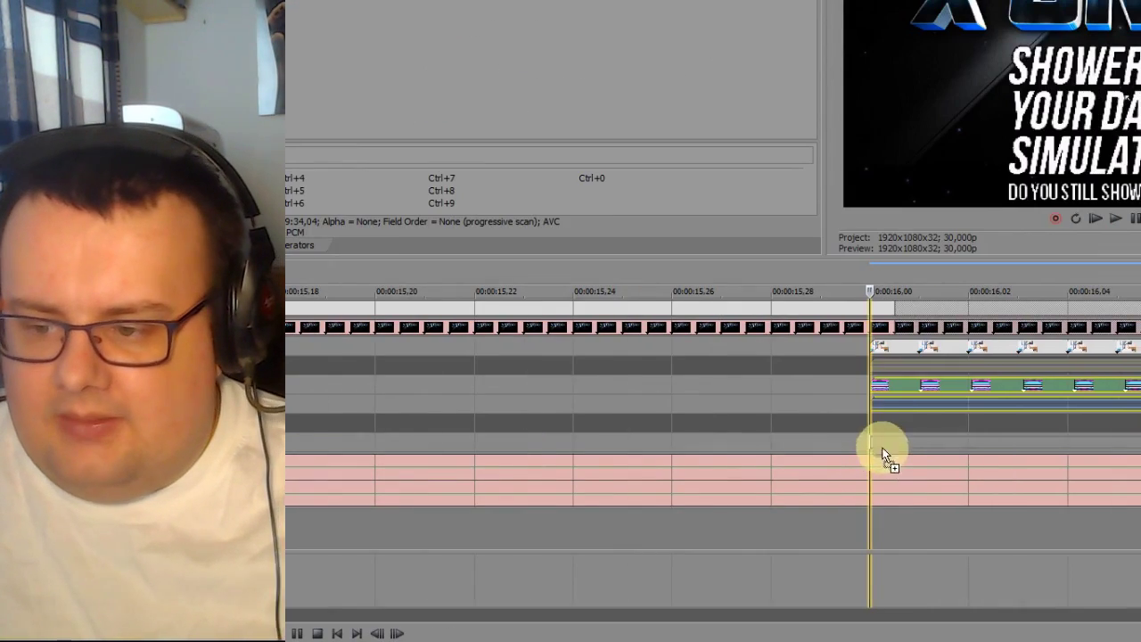
pyautogui.moveTo(883, 454); pyautogui.dragTo(879, 427)
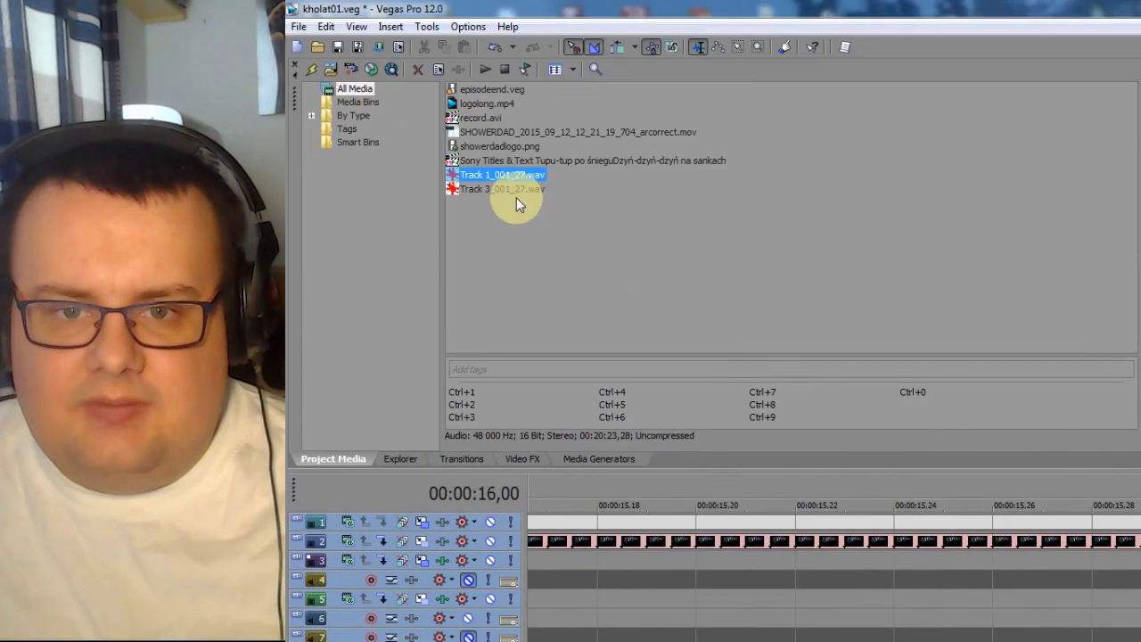
pyautogui.moveTo(516, 195); pyautogui.dragTo(1140, 641)
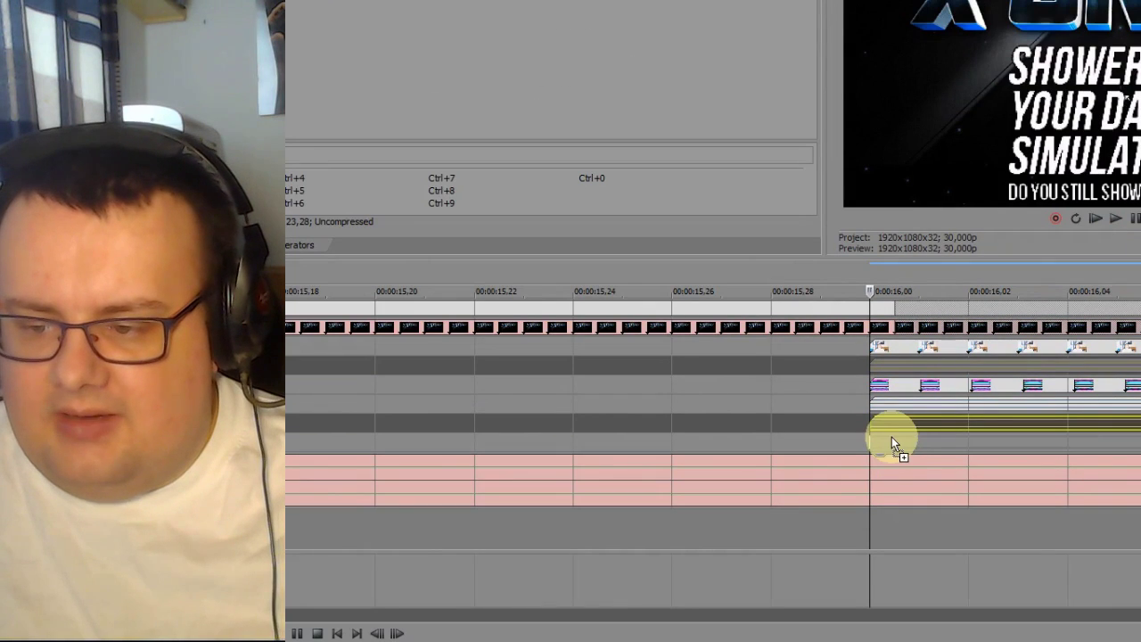
pyautogui.moveTo(886, 437); pyautogui.dragTo(886, 438)
# - Apply the saved Video Event Pan/Crop preset to the facecam event on track 3 so it frames the face
pyautogui.scroll(-15, 946, 389)
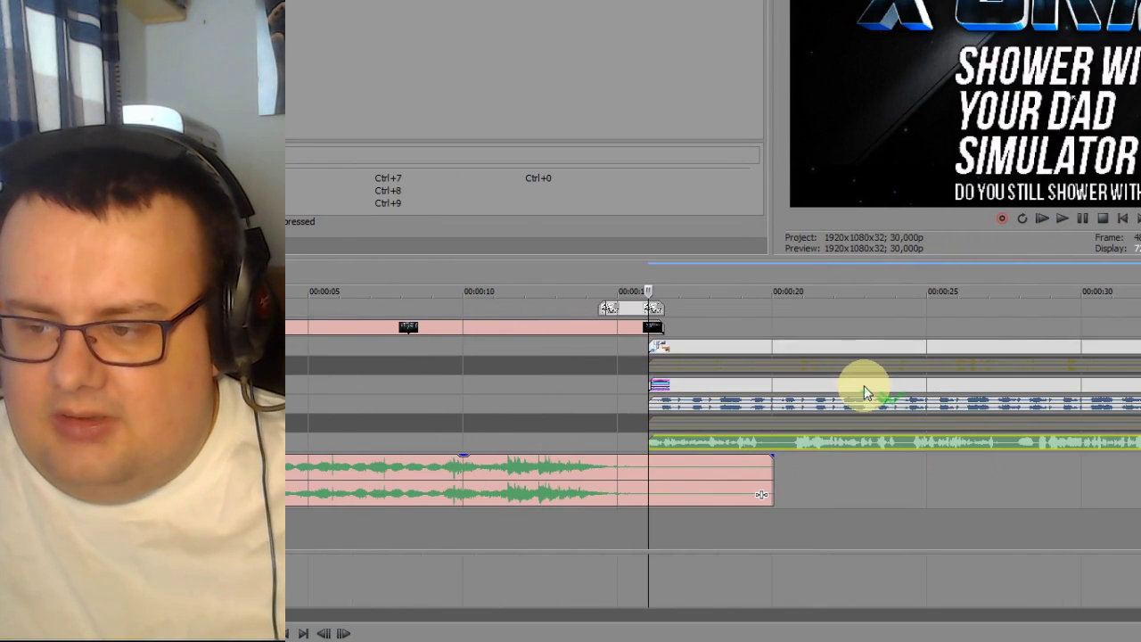
pyautogui.click(799, 340)
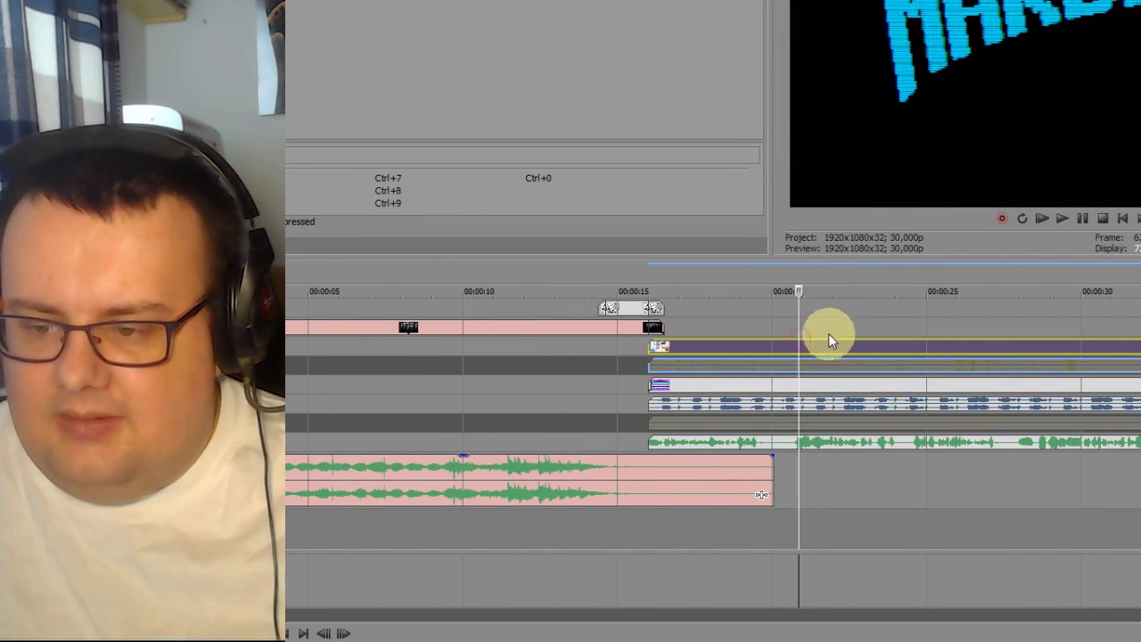
pyautogui.scroll(3, 843, 340)
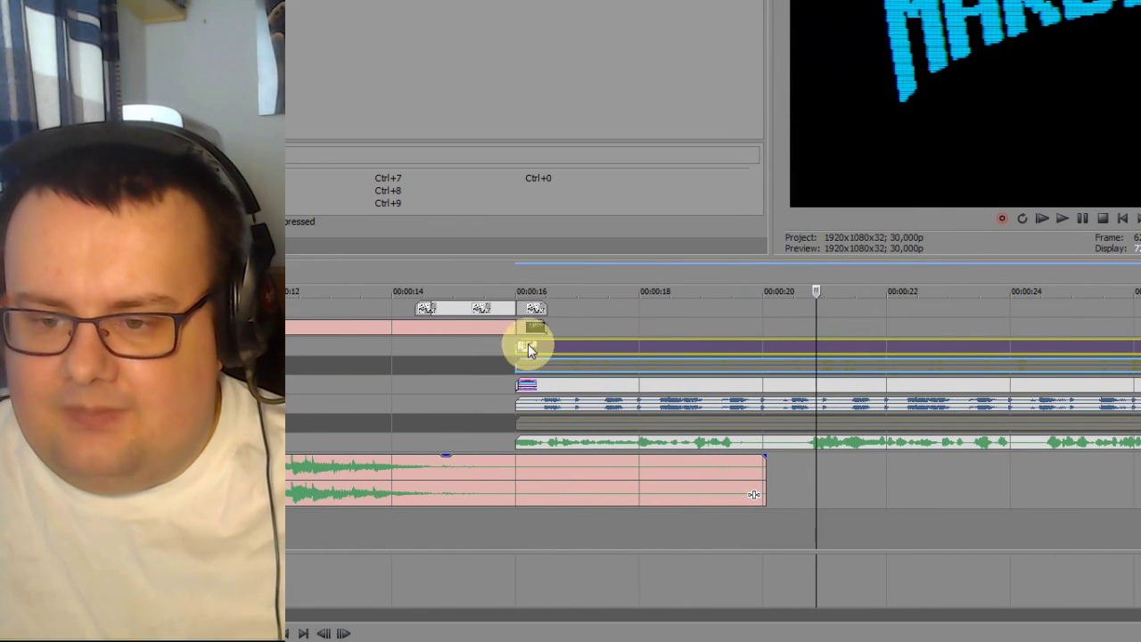
pyautogui.click(528, 344)
pyautogui.rightClick(532, 344)
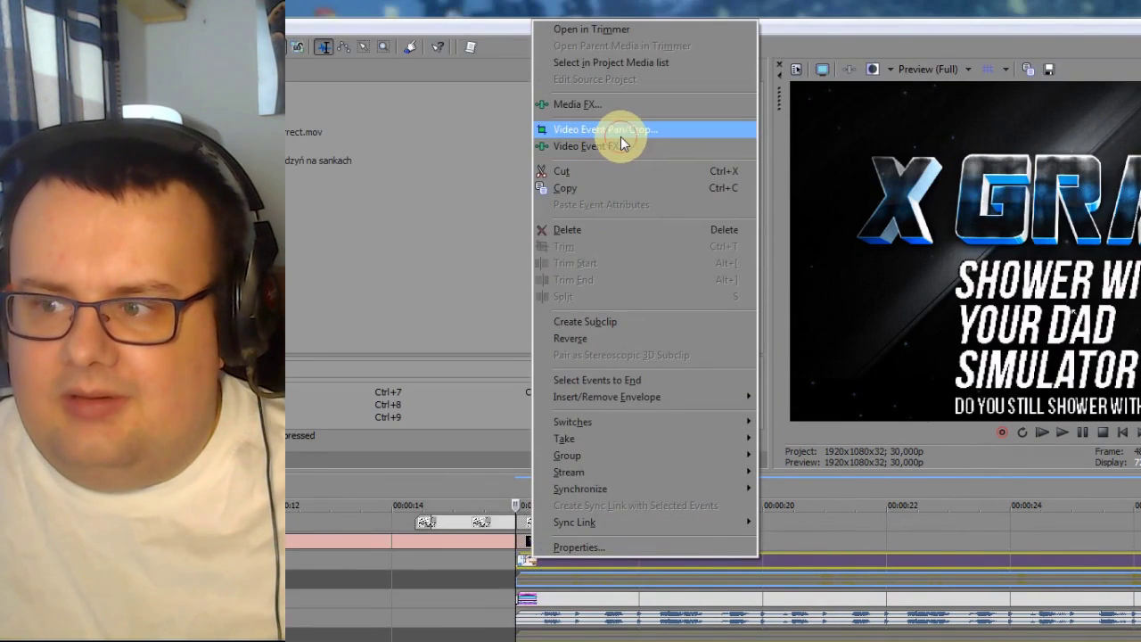
pyautogui.click(621, 27)
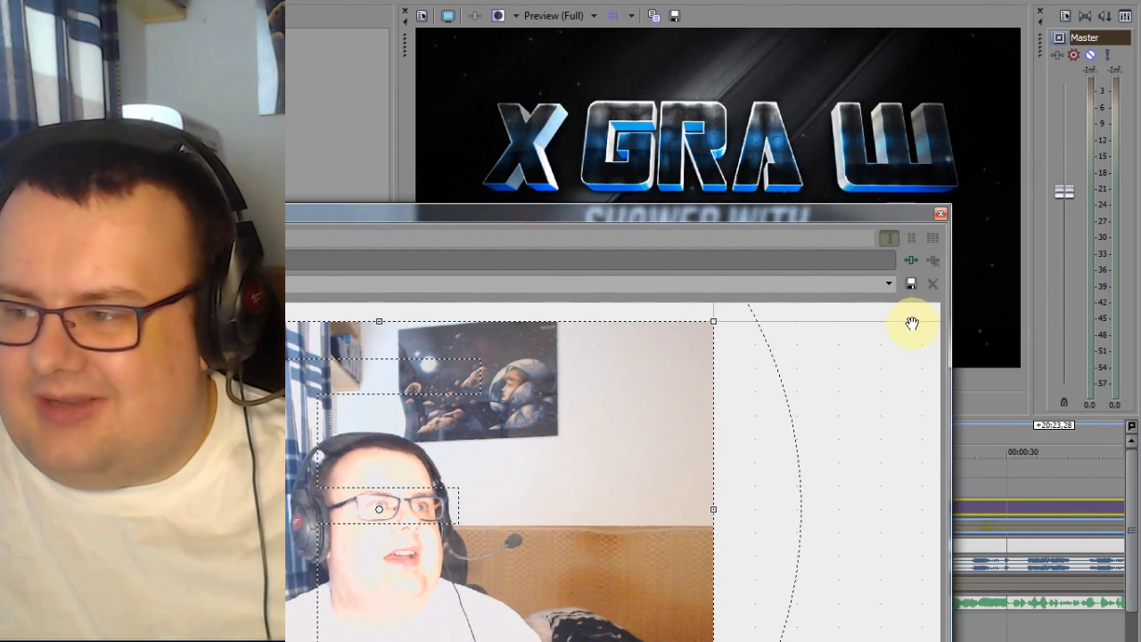
pyautogui.moveTo(889, 291); pyautogui.dragTo(40, 401)
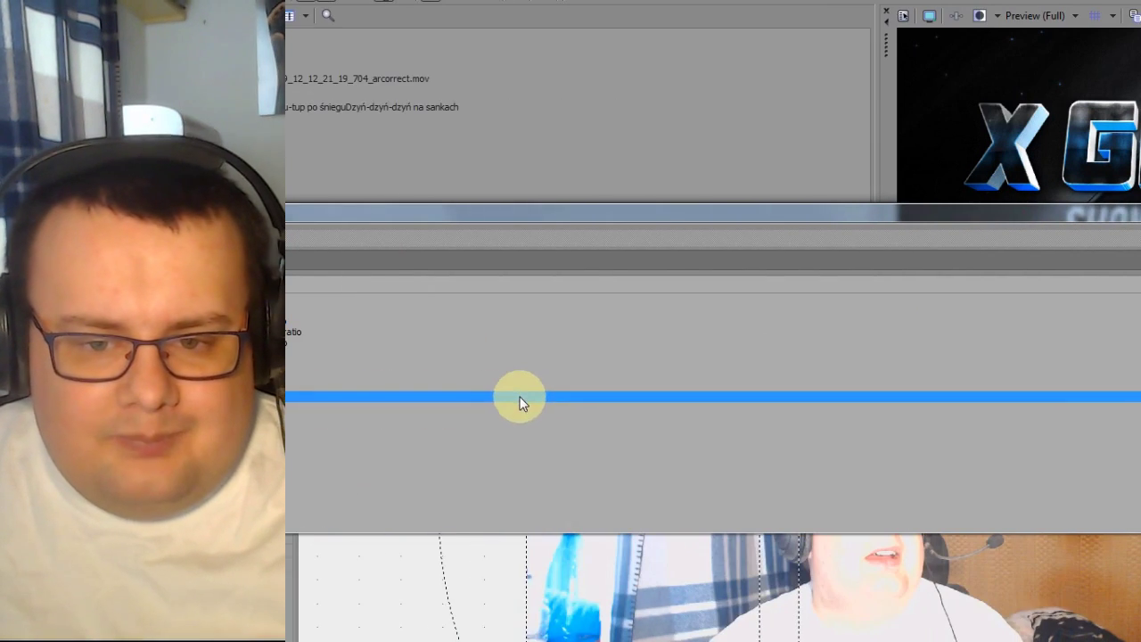
pyautogui.moveTo(520, 399); pyautogui.dragTo(518, 392)
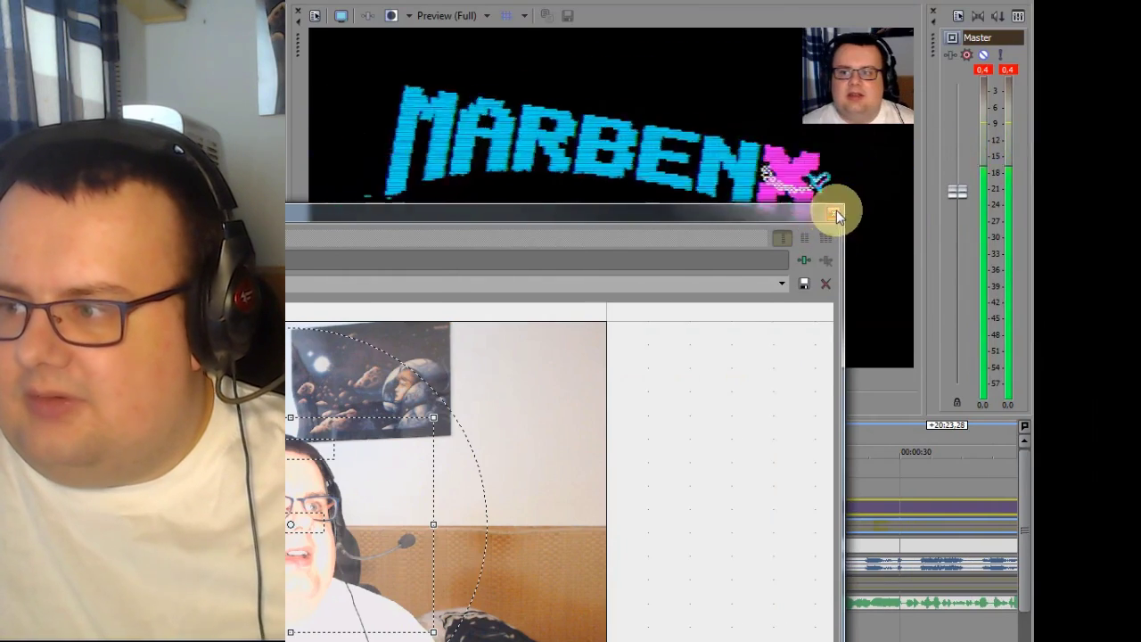
pyautogui.click(941, 160)
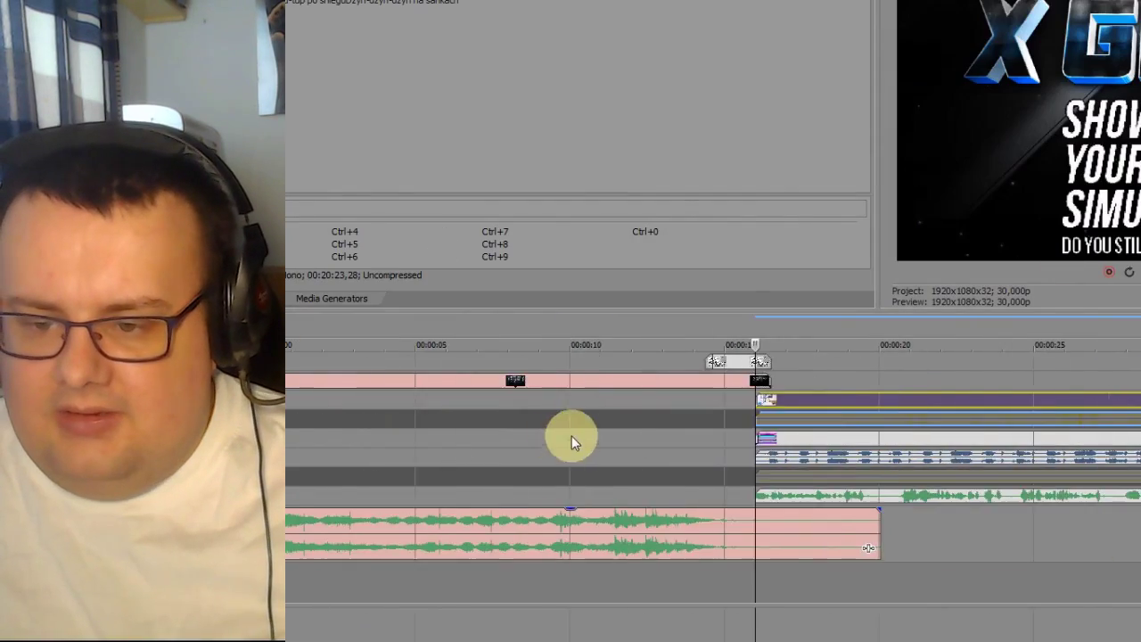
# - Unmute audio tracks 4 and 7 so their waveforms can be compared with the other recordings
pyautogui.scroll(-5, 572, 433)
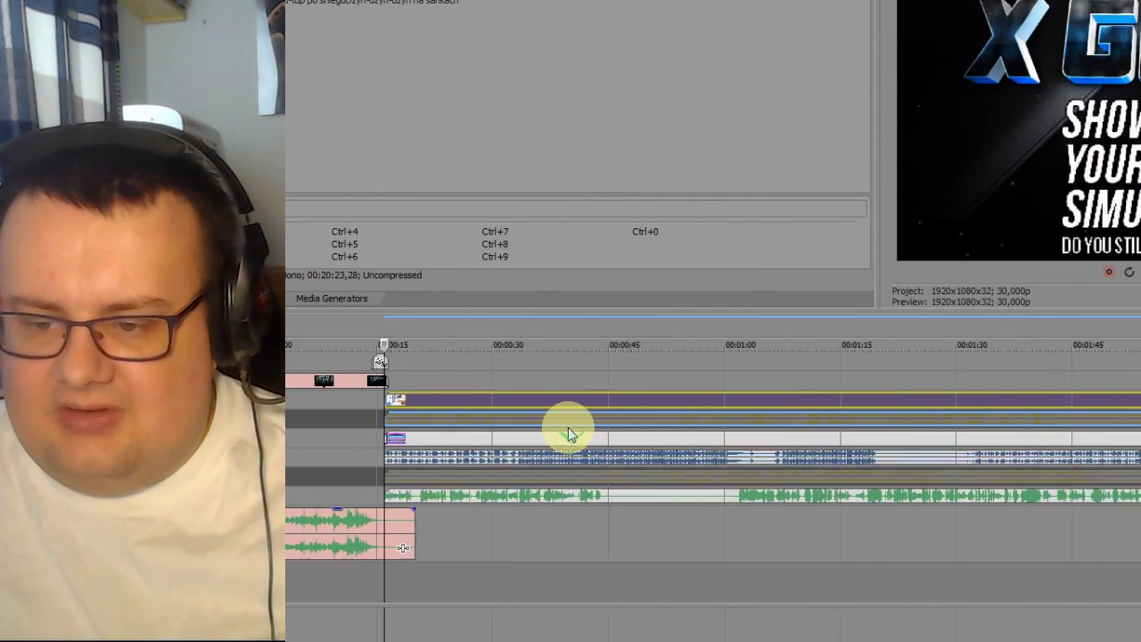
pyautogui.scroll(3, 568, 428)
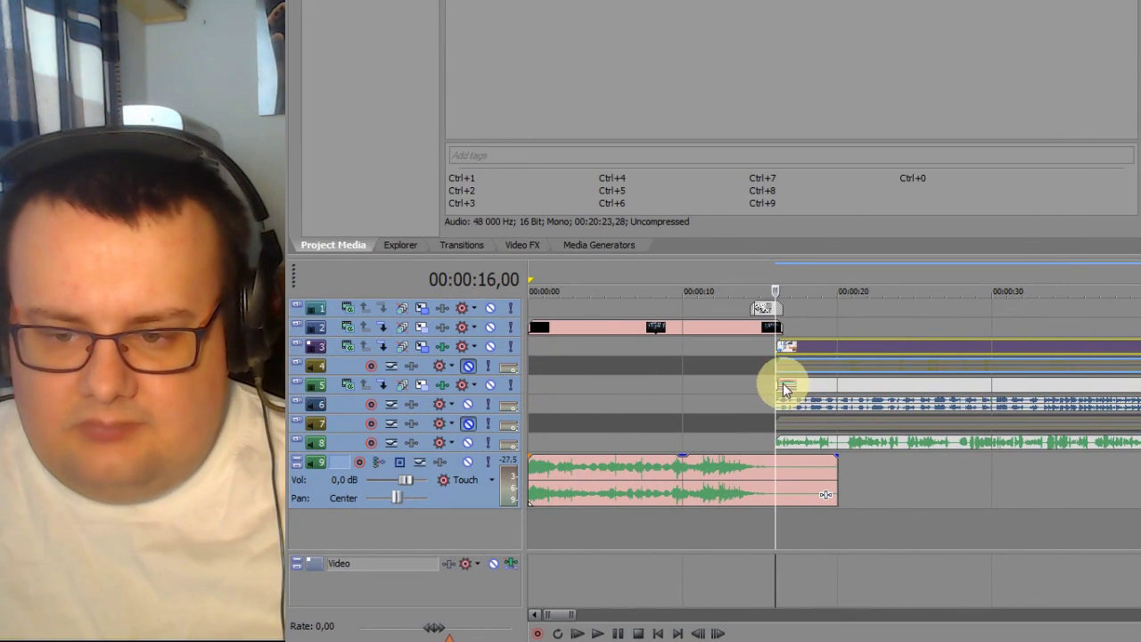
pyautogui.click(783, 383)
pyautogui.click(469, 366)
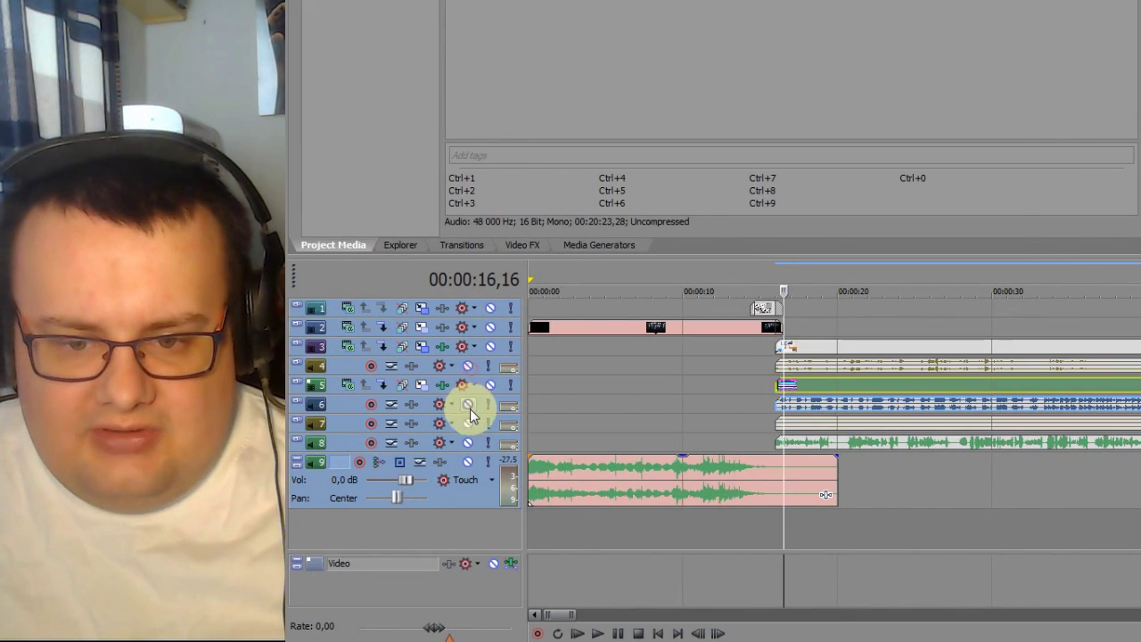
pyautogui.keyDown('ctrl'); pyautogui.click(468, 424); pyautogui.keyUp('ctrl')
pyautogui.keyDown('ctrl'); pyautogui.click(469, 424); pyautogui.keyUp('ctrl')
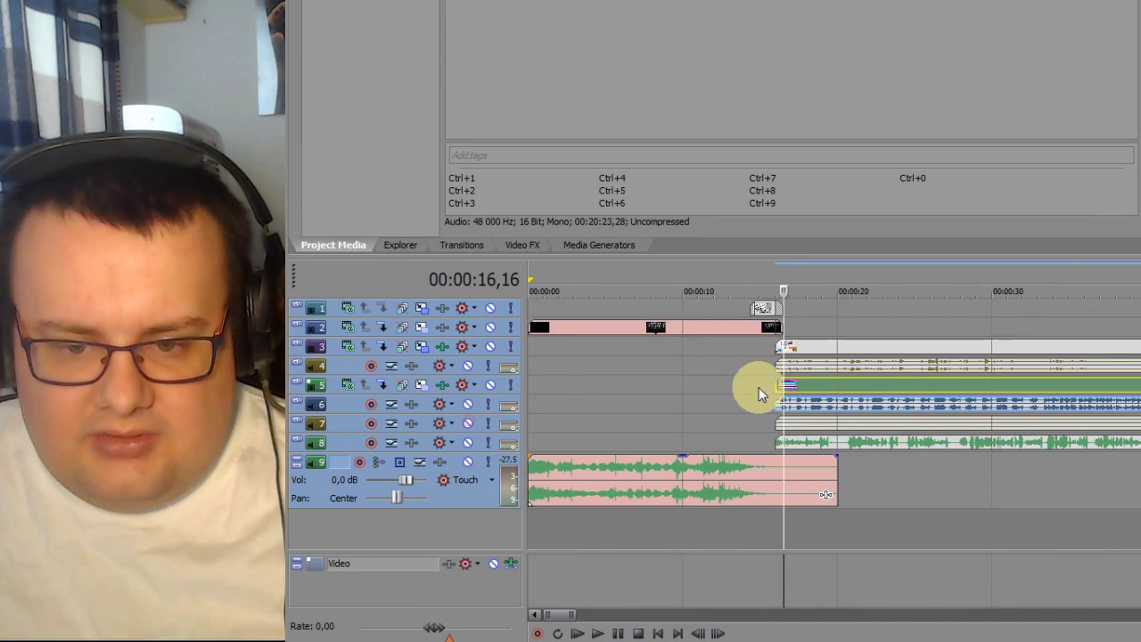
# - Move the facecam event on track 3, with its audio, 22 frames later to synchronise it with the voice recording
pyautogui.click(796, 362)
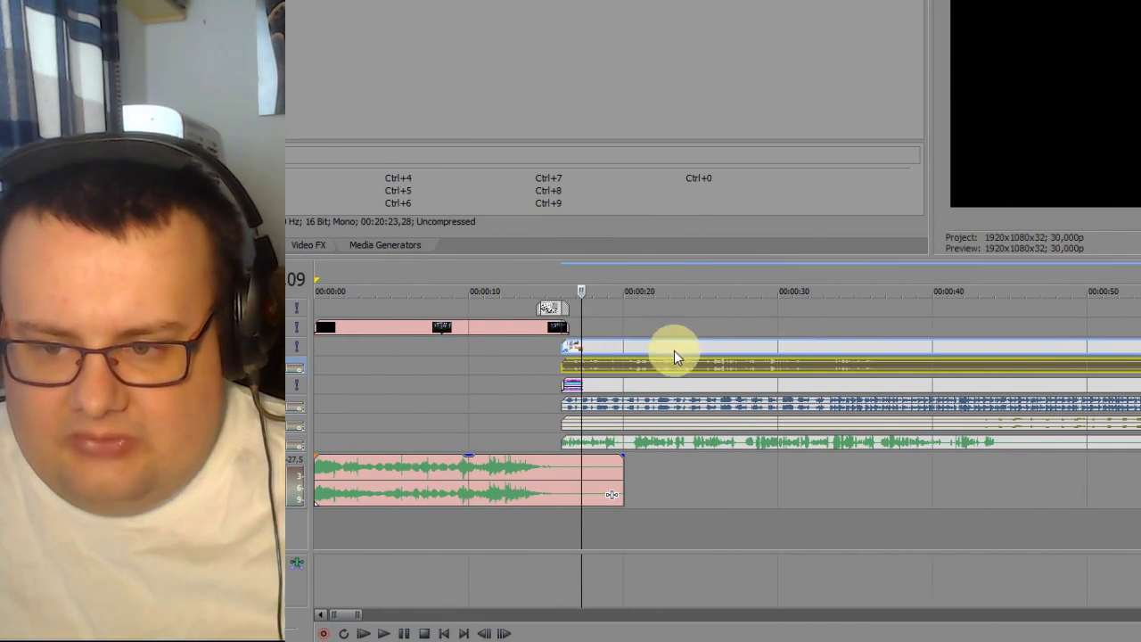
pyautogui.click(623, 348)
pyautogui.scroll(5, 777, 387)
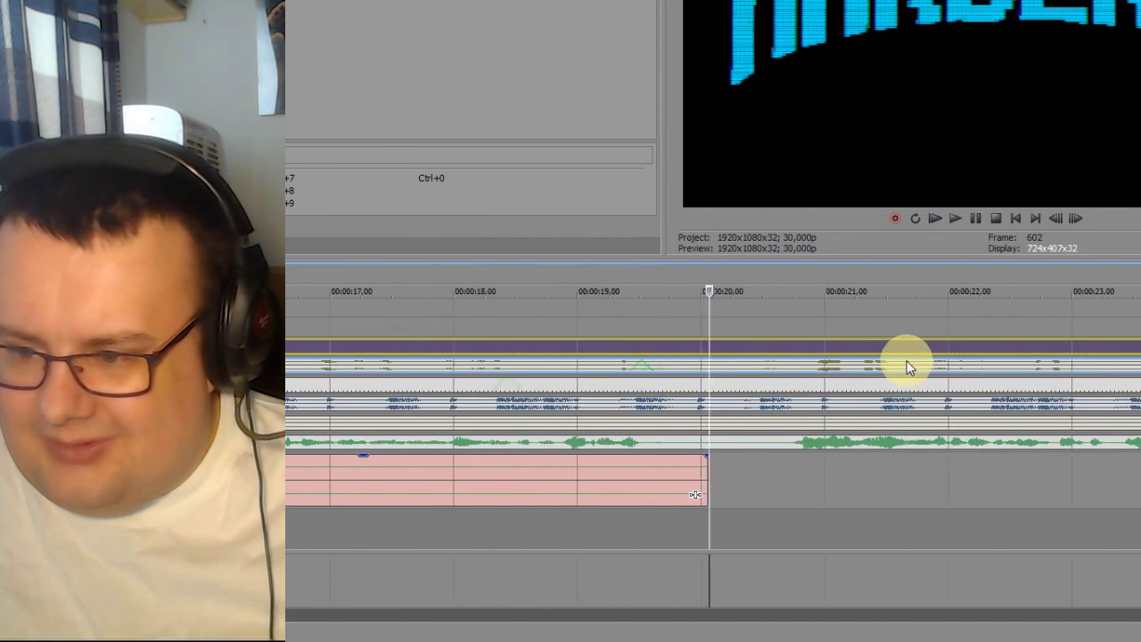
pyautogui.scroll(3, 906, 360)
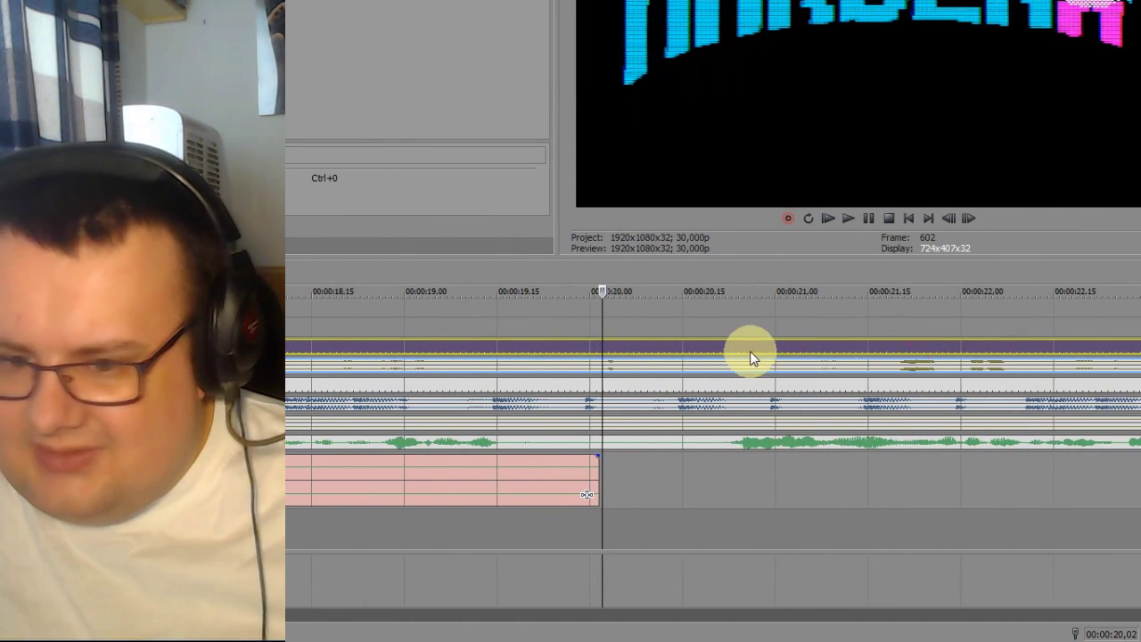
pyautogui.scroll(-8, 678, 366)
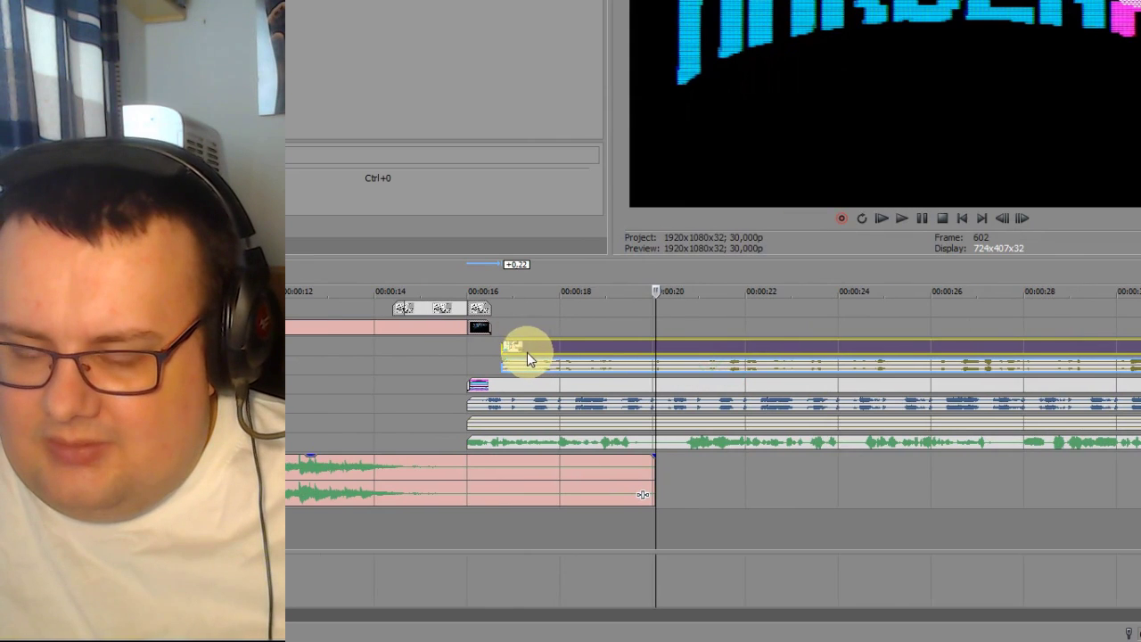
# - Expand track 7 and move the gameplay event with its audio later by 13,16 and another 13,17 towards the matching waveform
pyautogui.click(578, 425)
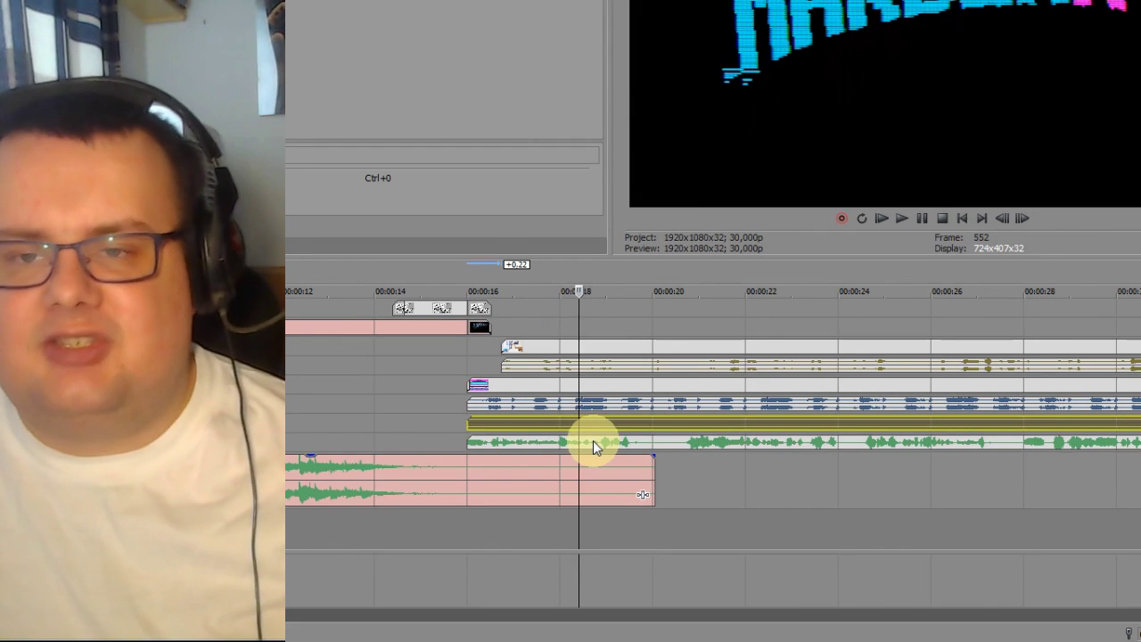
pyautogui.click(608, 384)
pyautogui.scroll(-2, 650, 371)
pyautogui.scroll(-2, 650, 372)
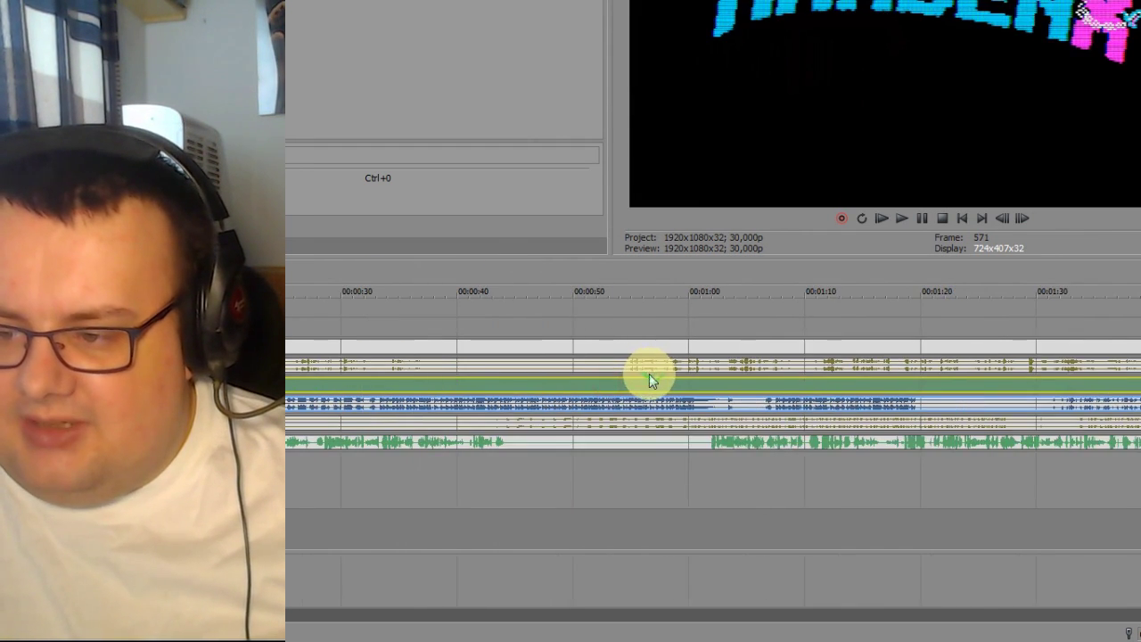
pyautogui.moveTo(502, 381); pyautogui.dragTo(489, 406)
pyautogui.scroll(2, 502, 398)
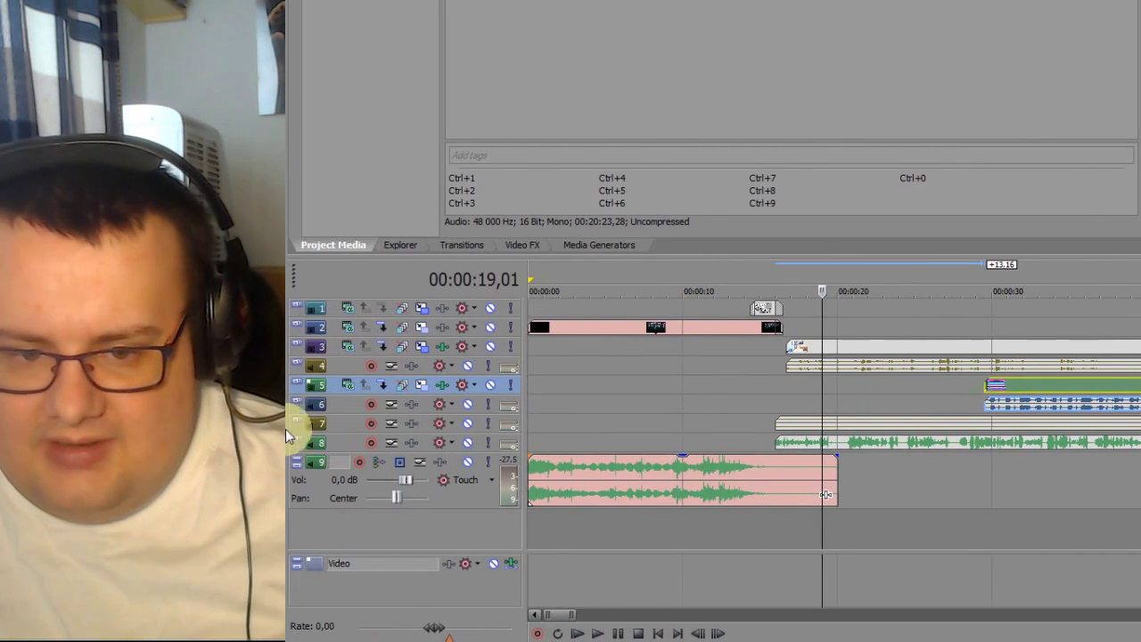
pyautogui.click(296, 421)
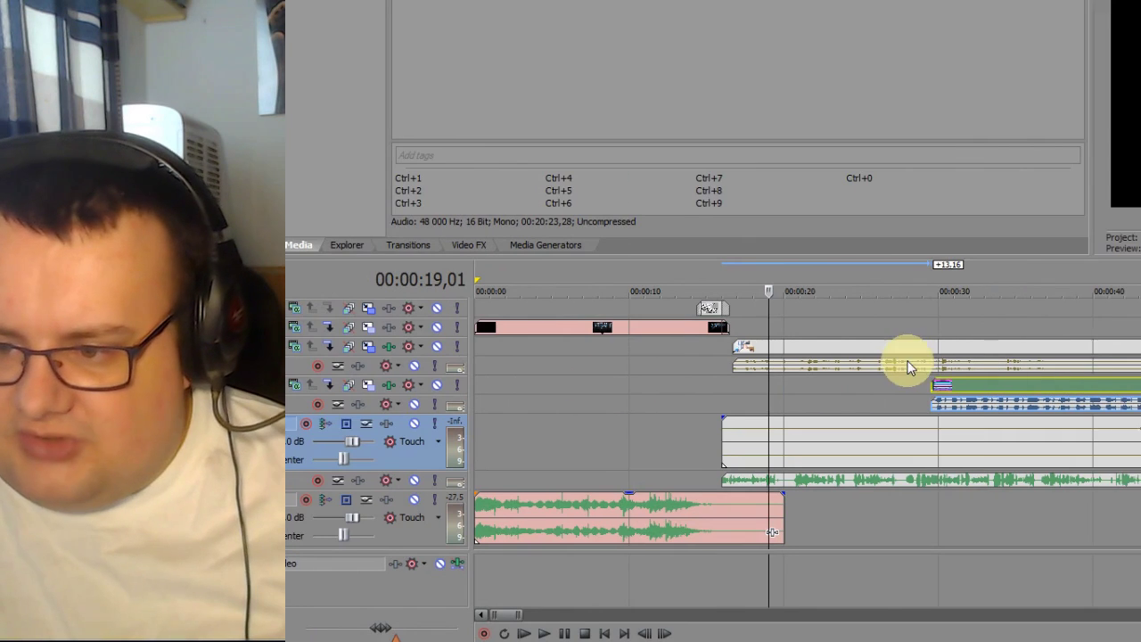
pyautogui.moveTo(875, 379); pyautogui.dragTo(1085, 379)
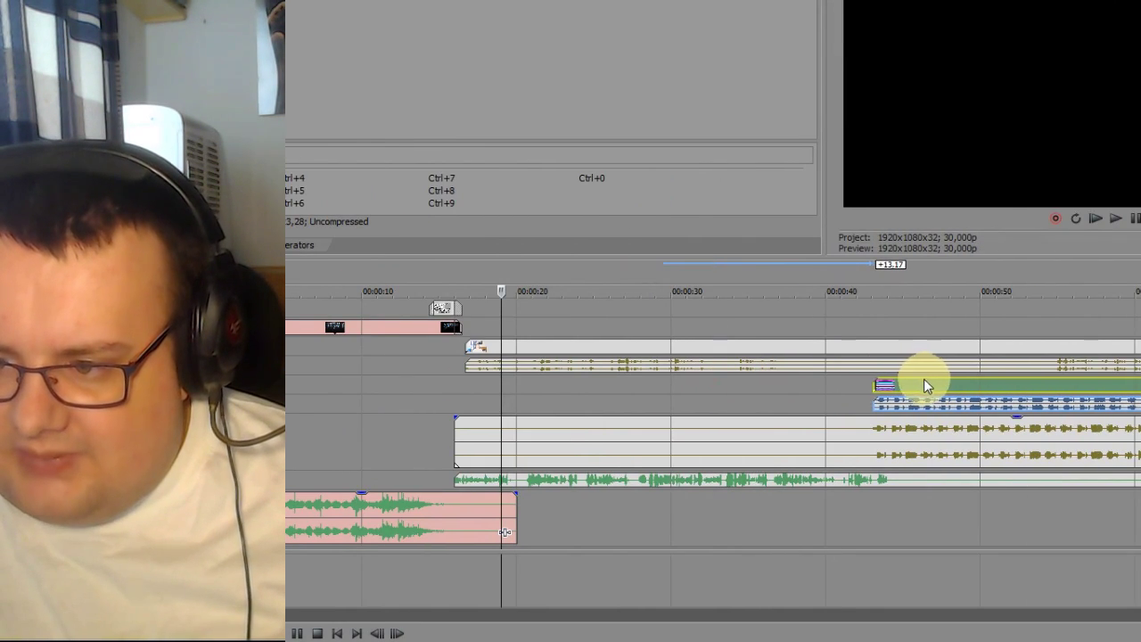
# - Play from the gameplay event's start and shift the event 6 frames earlier to align its audio with track 7
pyautogui.click(874, 386)
pyautogui.scroll(5, 874, 386)
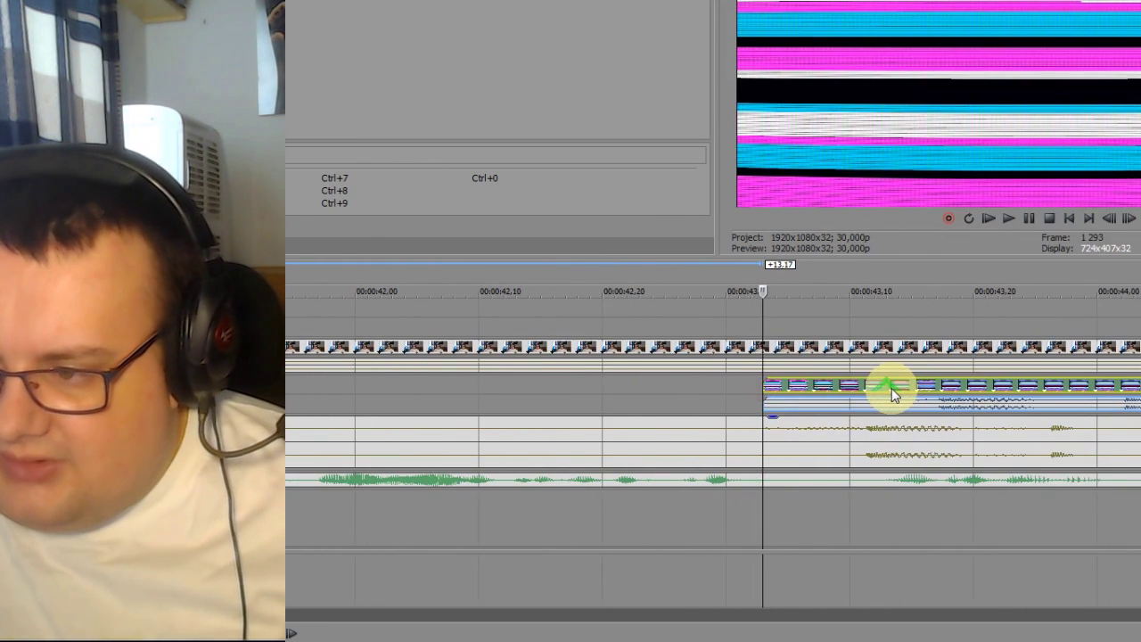
pyautogui.press('space')
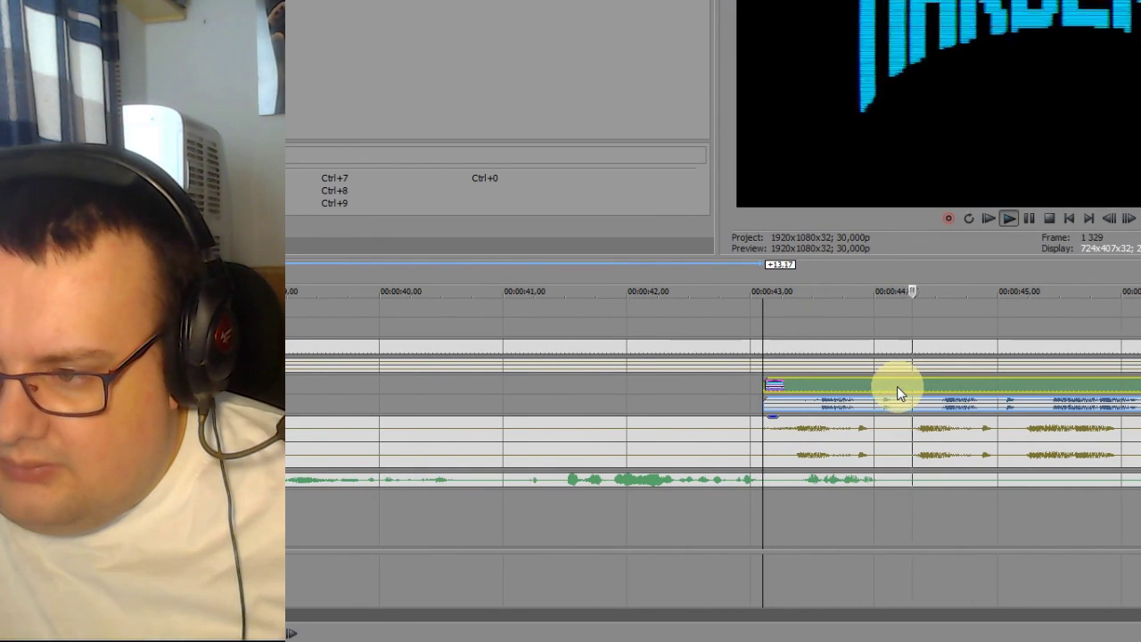
pyautogui.moveTo(897, 386); pyautogui.dragTo(874, 388)
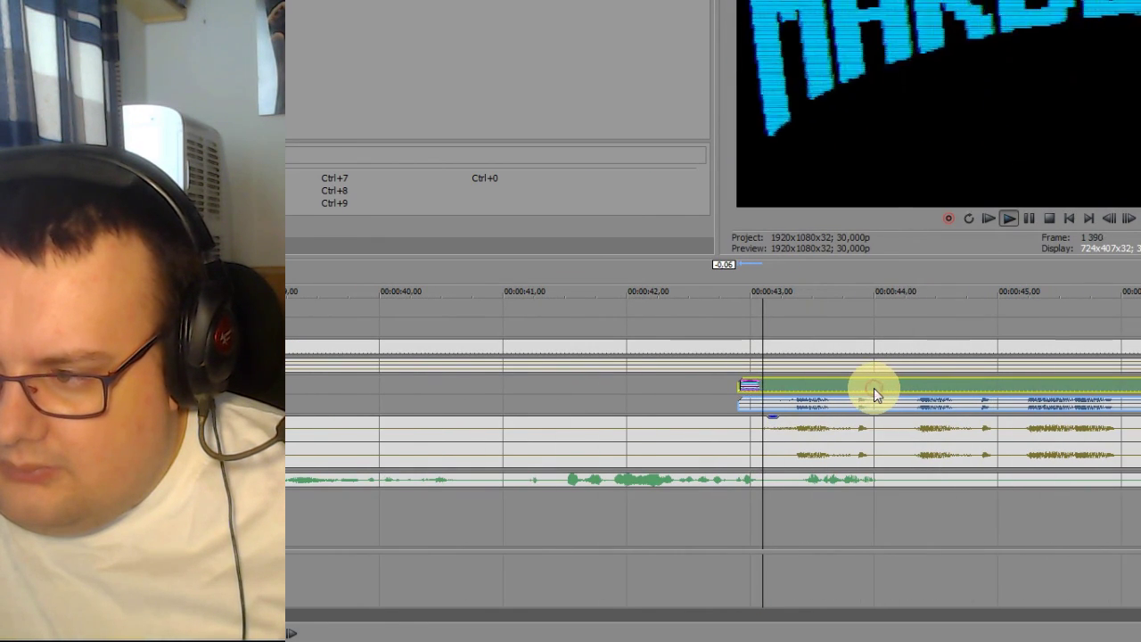
# - Check the ends of the synchronised clips on the timeline and mute reference audio track 7
pyautogui.scroll(-3, 874, 390)
pyautogui.scroll(-10, 874, 393)
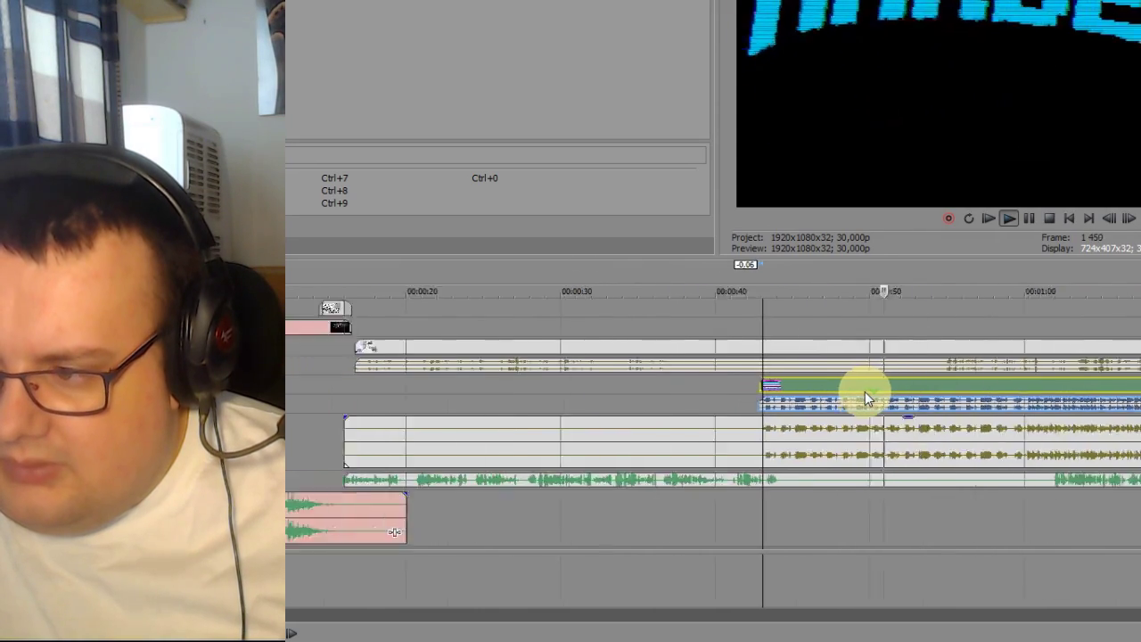
pyautogui.scroll(-2, 802, 393)
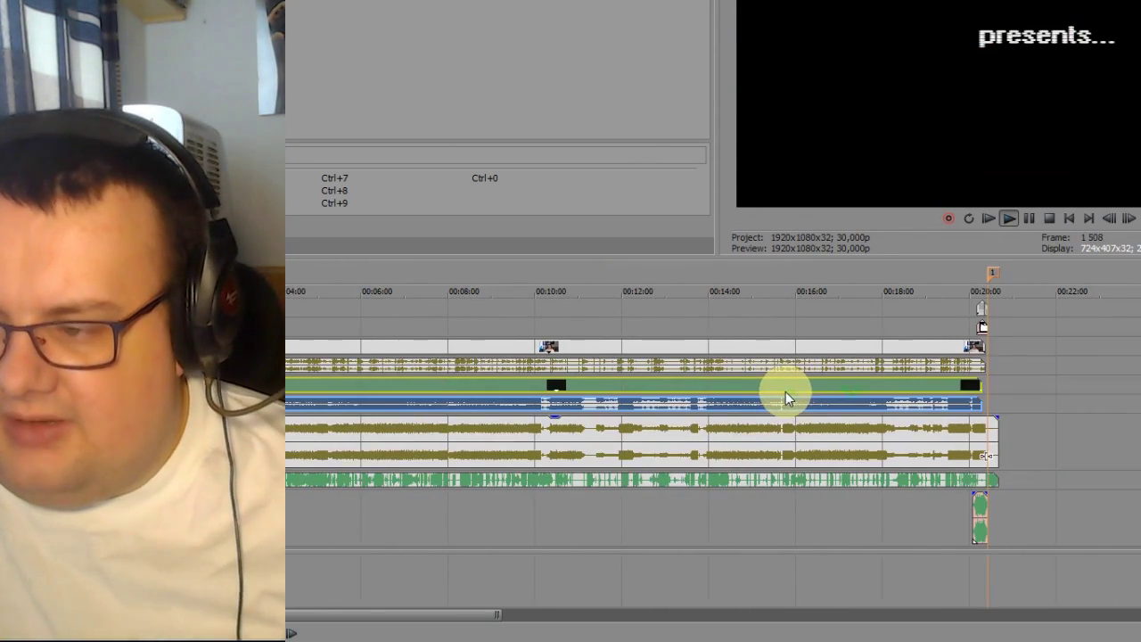
pyautogui.scroll(8, 783, 389)
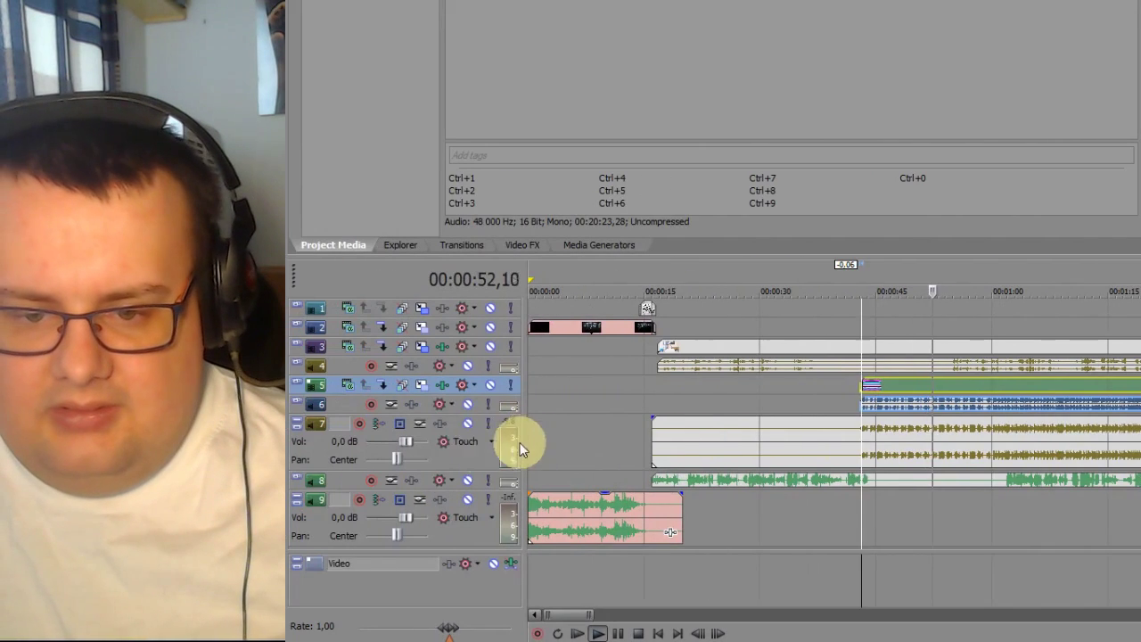
pyautogui.click(468, 424)
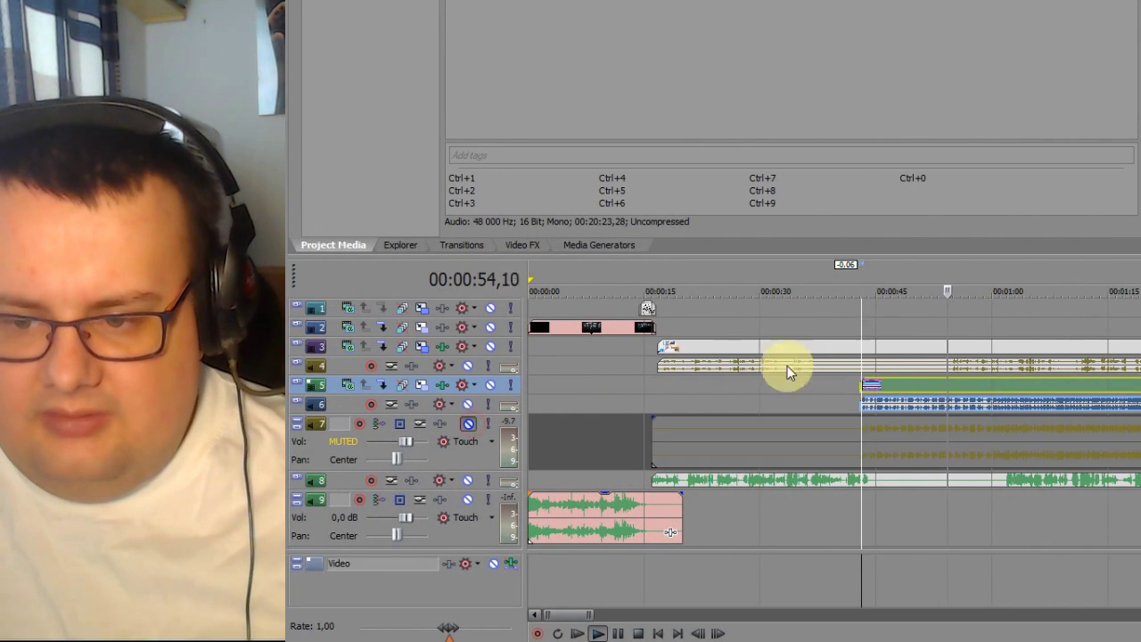
# - Move the facecam event on track 3 later by 6,18 and one more frame to match the voice, and mute its audio on track 4
pyautogui.click(1030, 350)
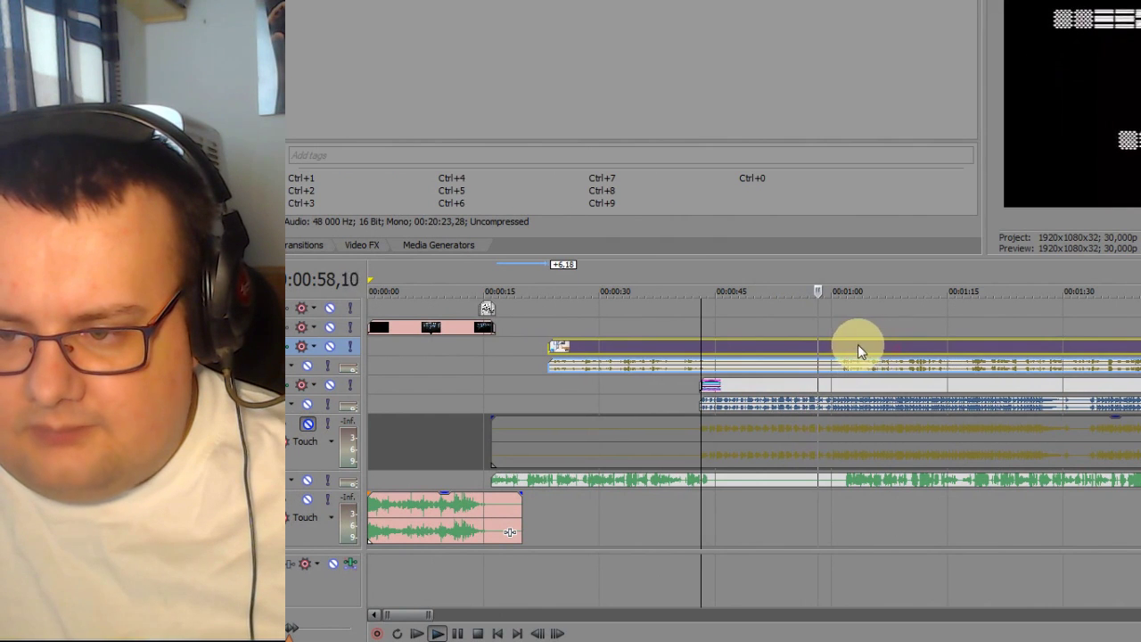
pyautogui.click(830, 346)
pyautogui.scroll(5, 925, 370)
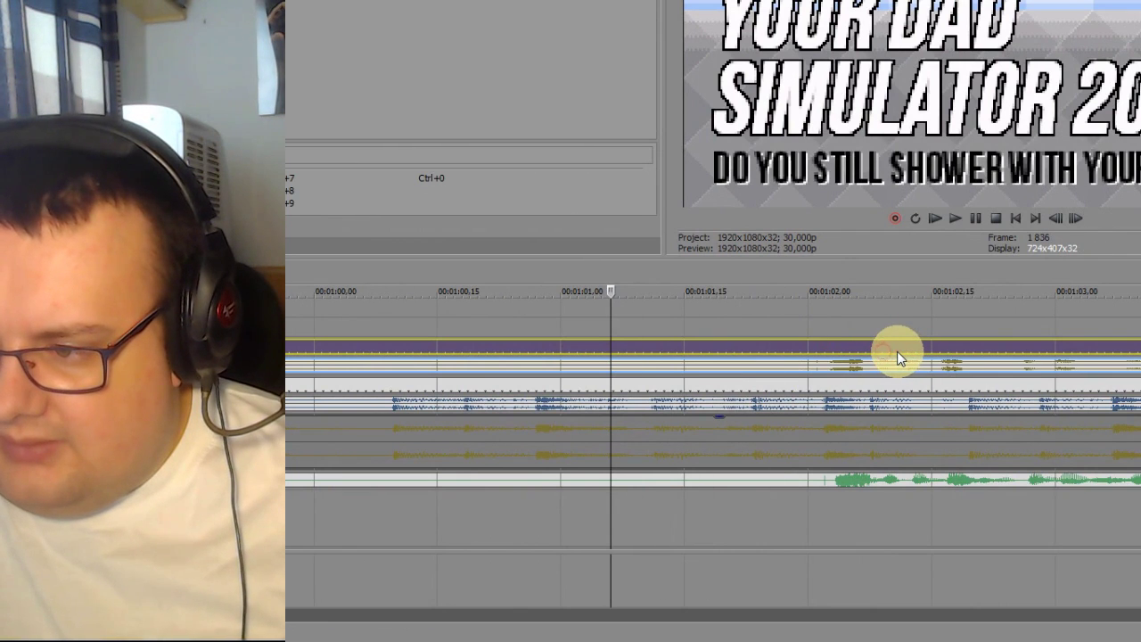
pyautogui.press('space')
pyautogui.press('space')
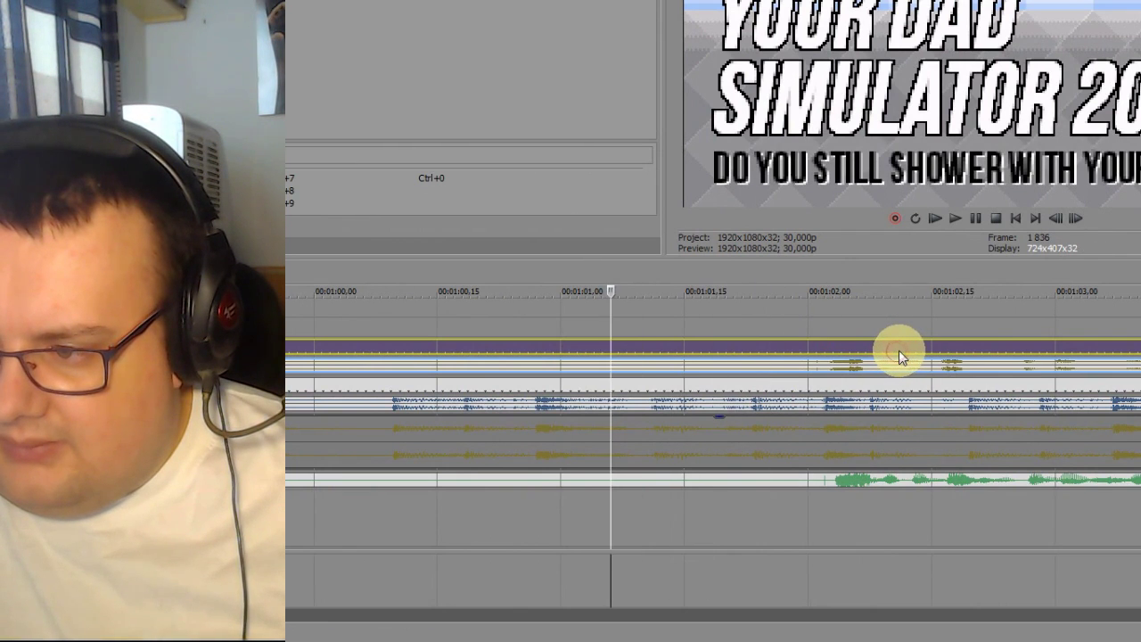
pyautogui.press('space')
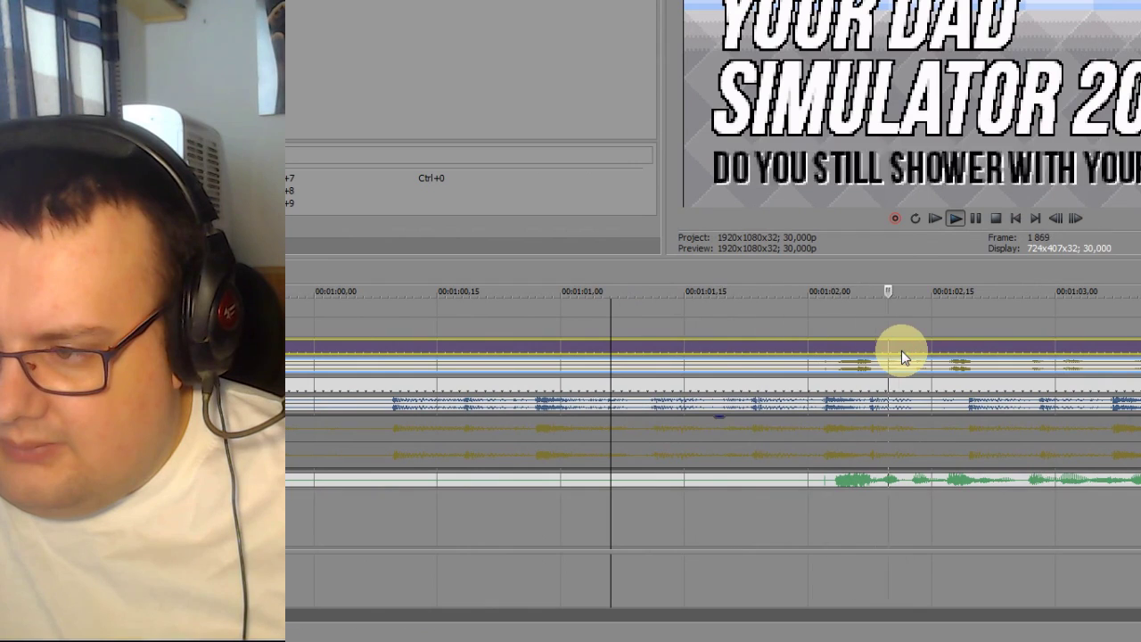
pyautogui.scroll(-10, 896, 351)
pyautogui.press('space')
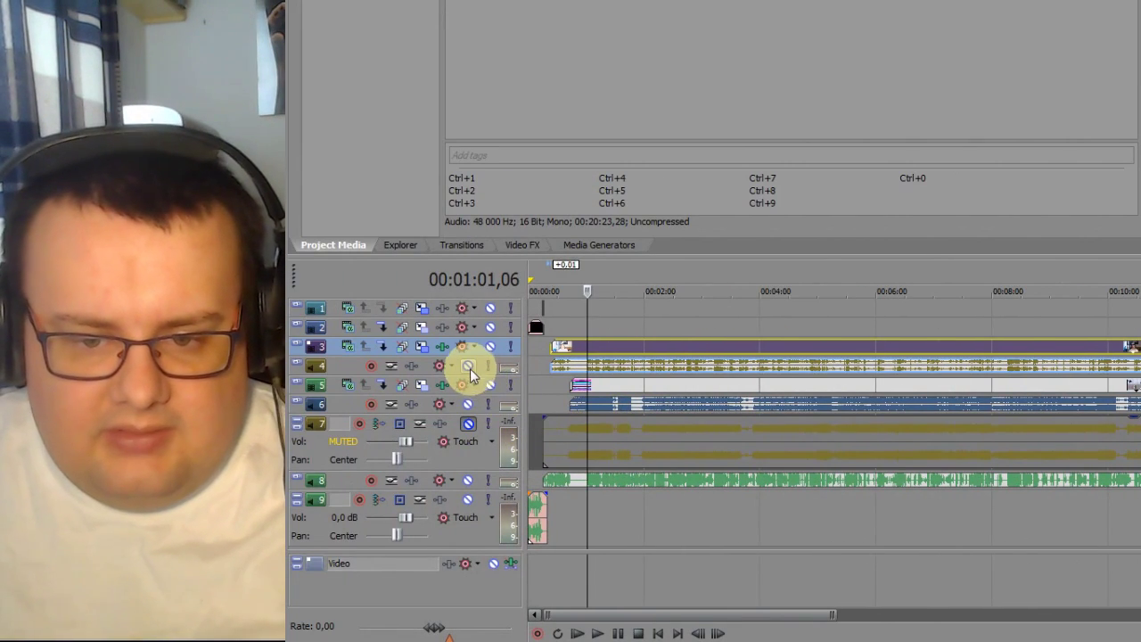
pyautogui.click(468, 366)
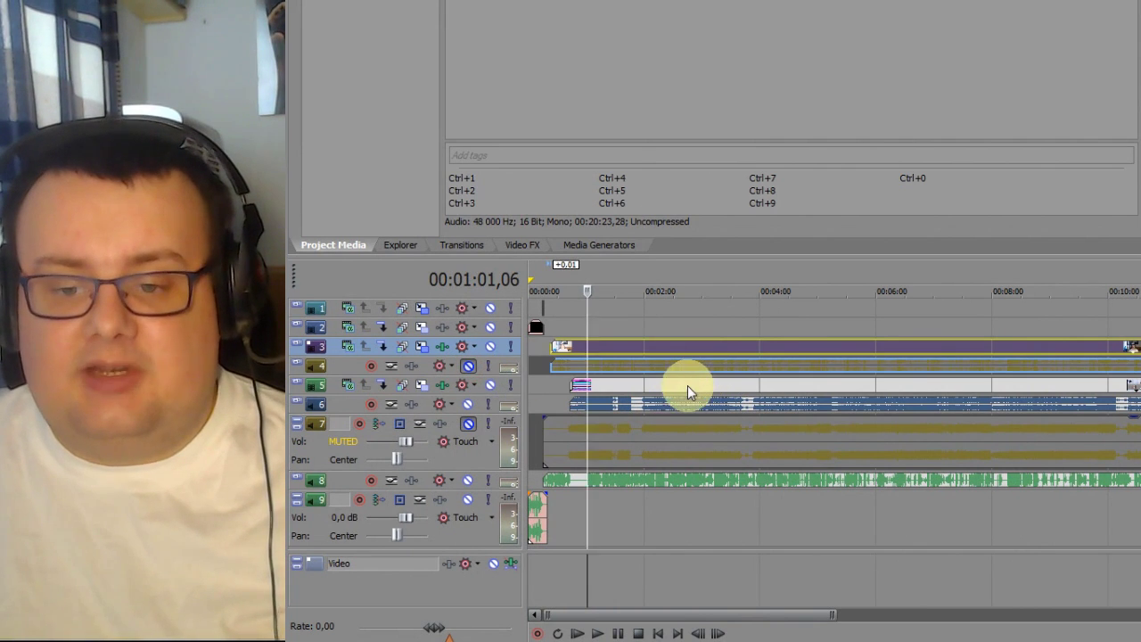
# - Apply the same event playback setting to the gameplay video on track 5 and the facecam video on track 3
pyautogui.click(688, 385)
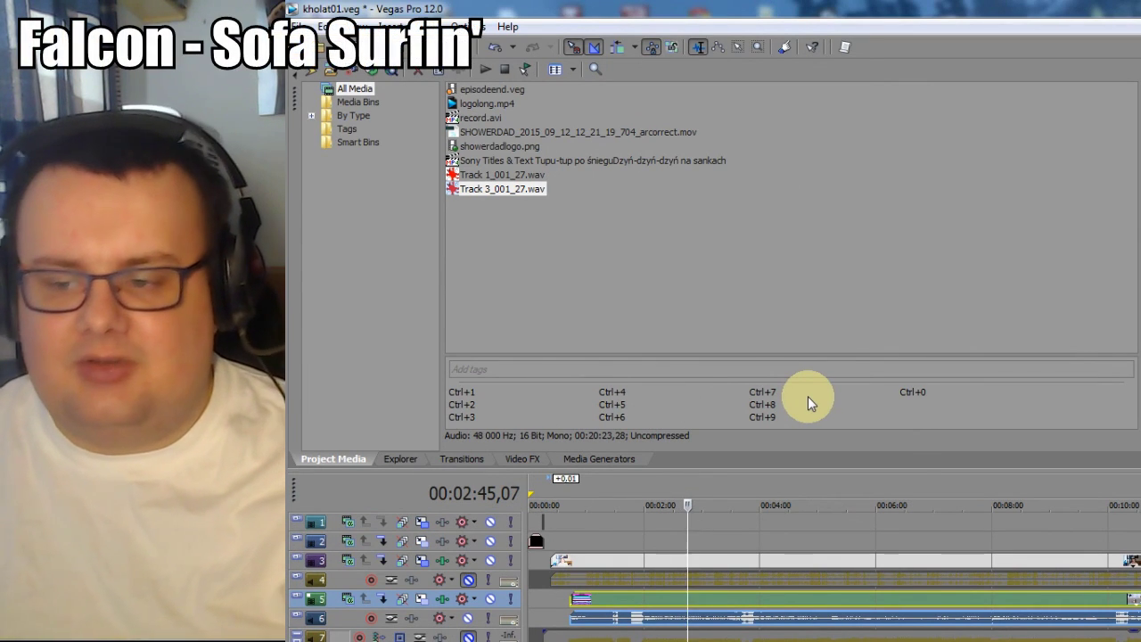
pyautogui.scroll(5, 740, 546)
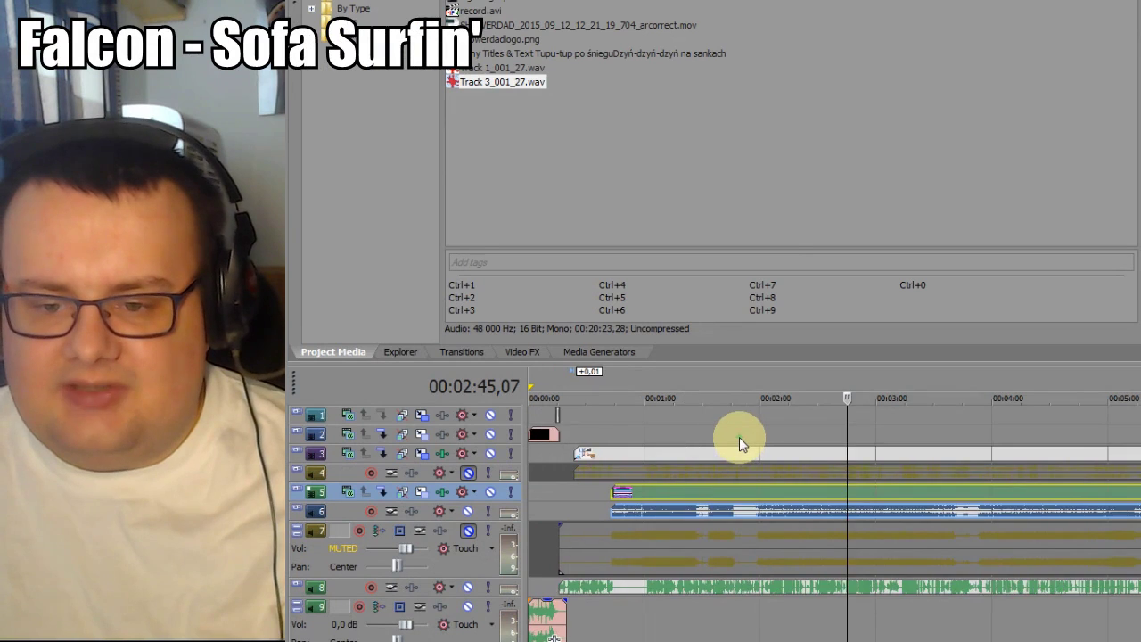
pyautogui.scroll(2, 964, 427)
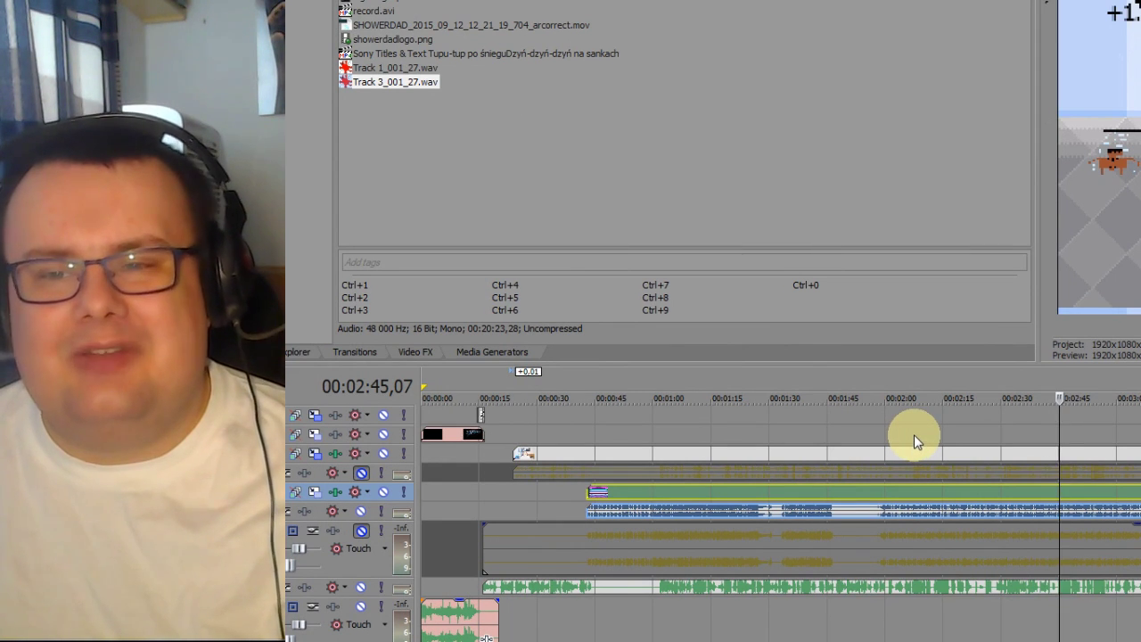
pyautogui.scroll(2, 886, 436)
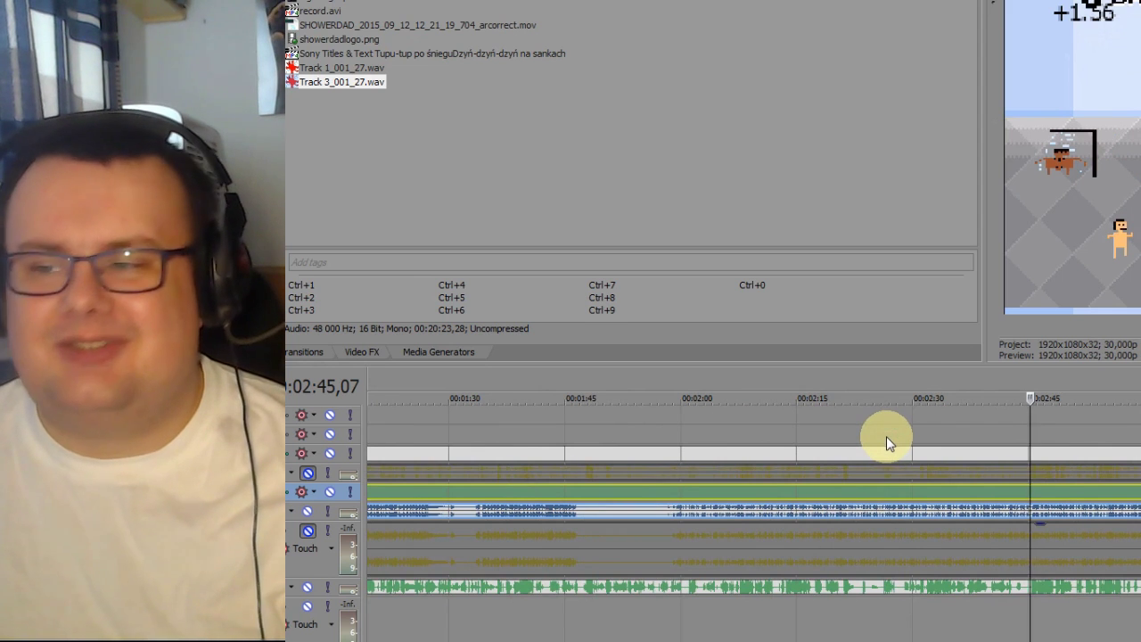
pyautogui.scroll(-4, 888, 426)
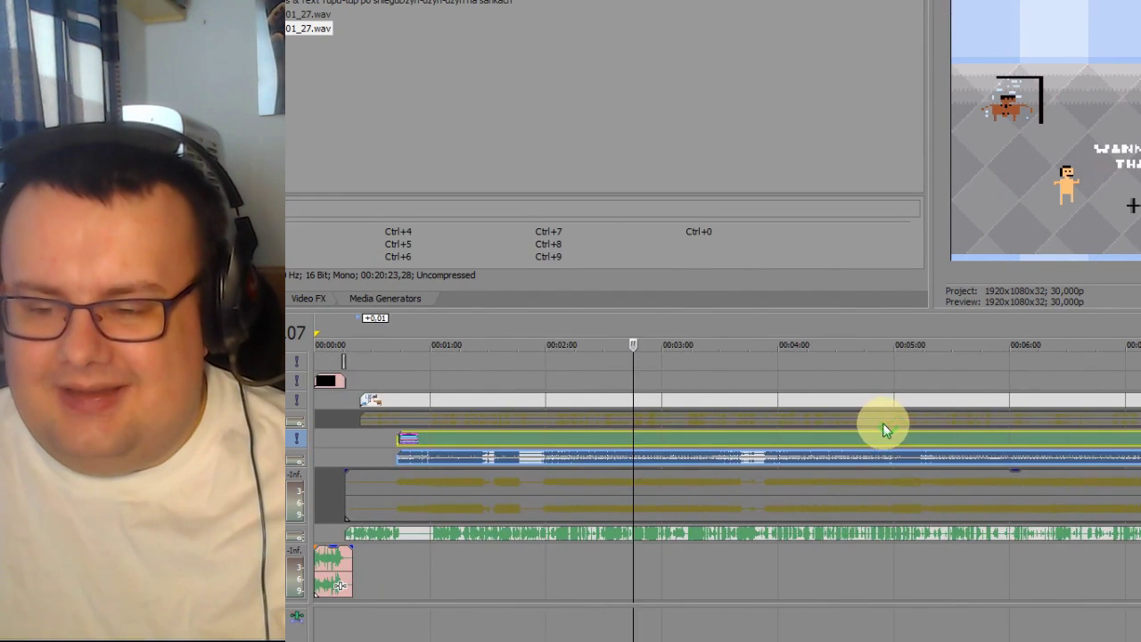
pyautogui.scroll(-2, 887, 424)
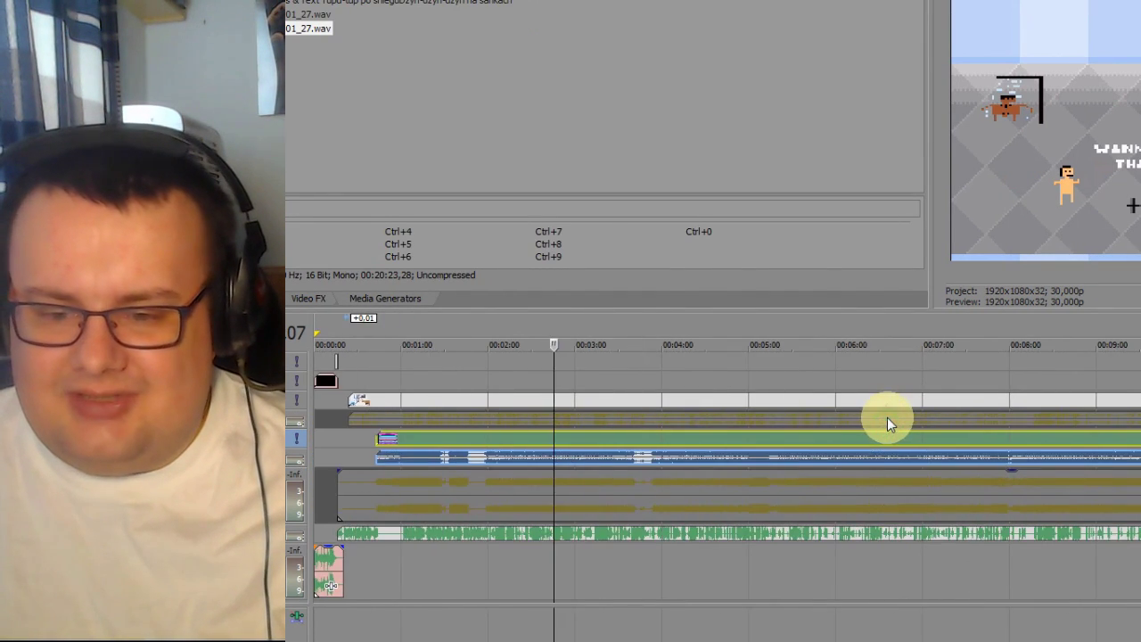
pyautogui.click(559, 438)
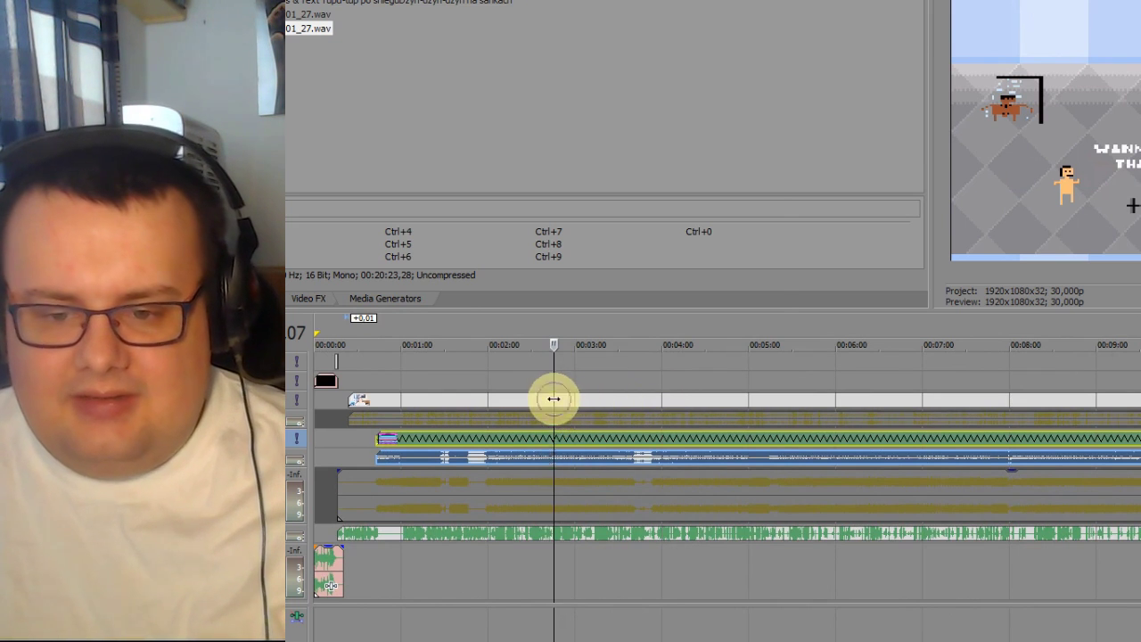
pyautogui.rightClick(554, 398)
pyautogui.click(698, 398)
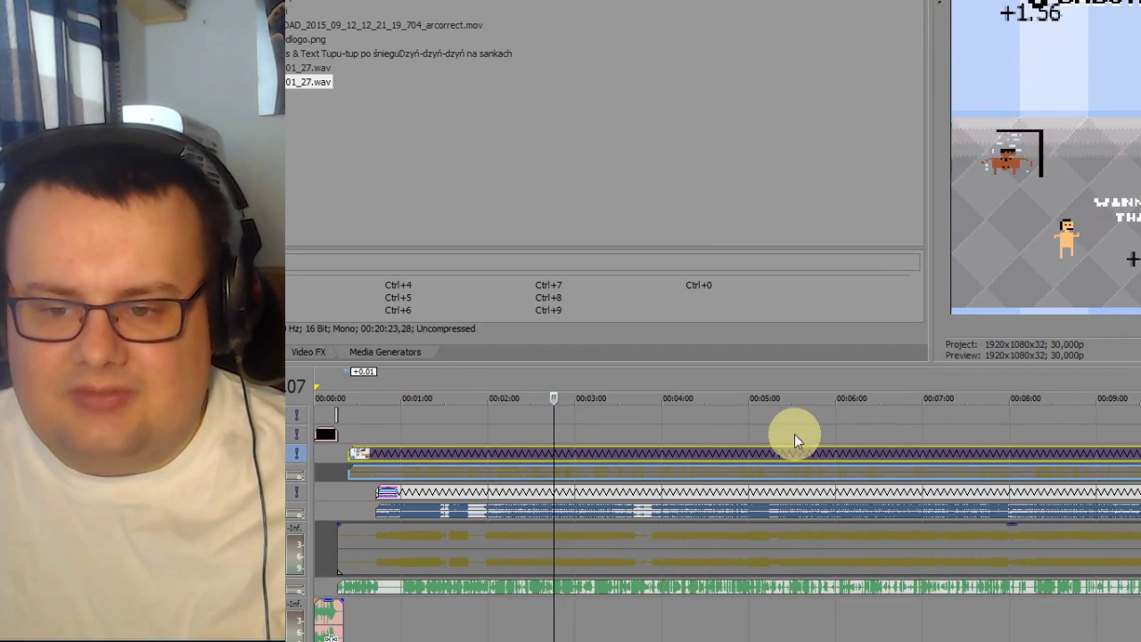
# - Play the timeline from about 00:19:59 to check how the recordings run into the closing sequence
pyautogui.scroll(-5, 899, 410)
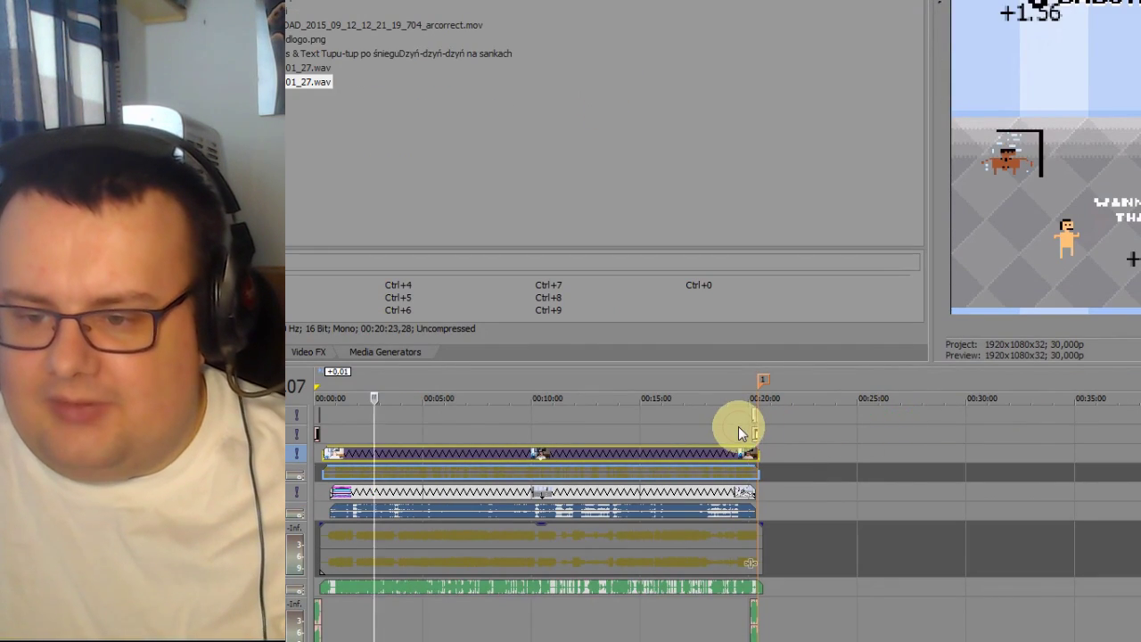
pyautogui.click(738, 432)
pyautogui.scroll(5, 738, 434)
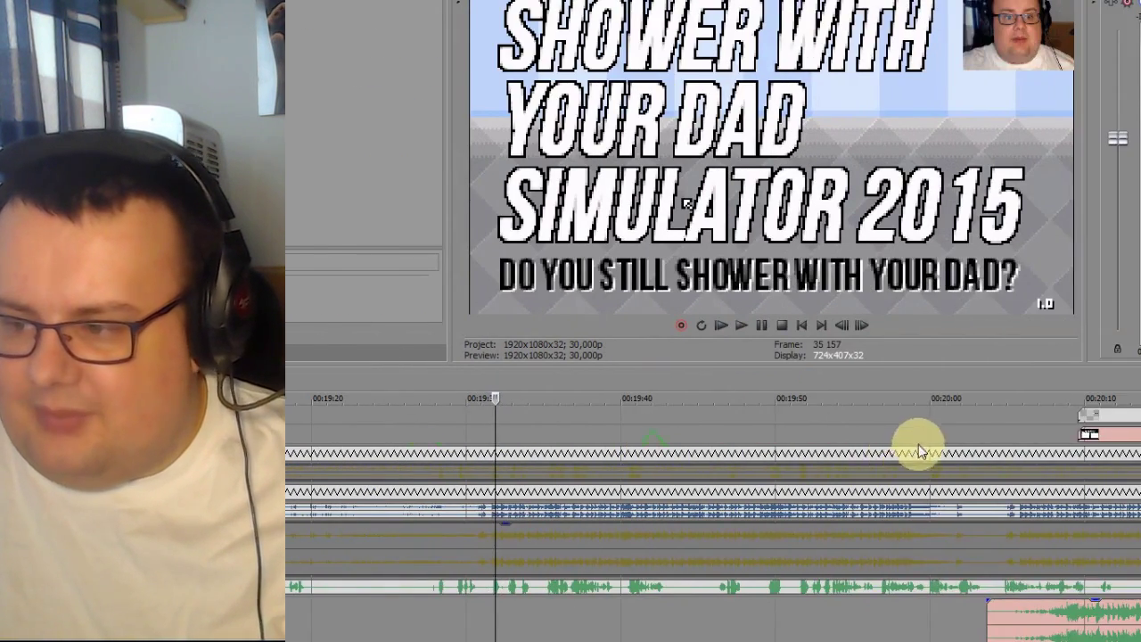
pyautogui.click(1129, 433)
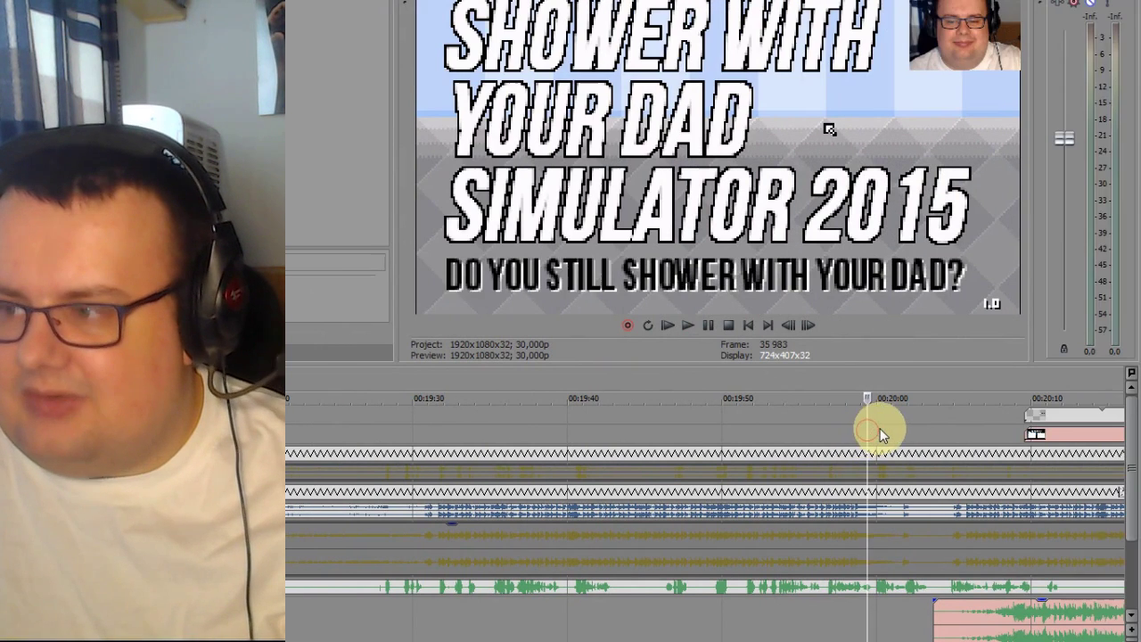
pyautogui.press('space')
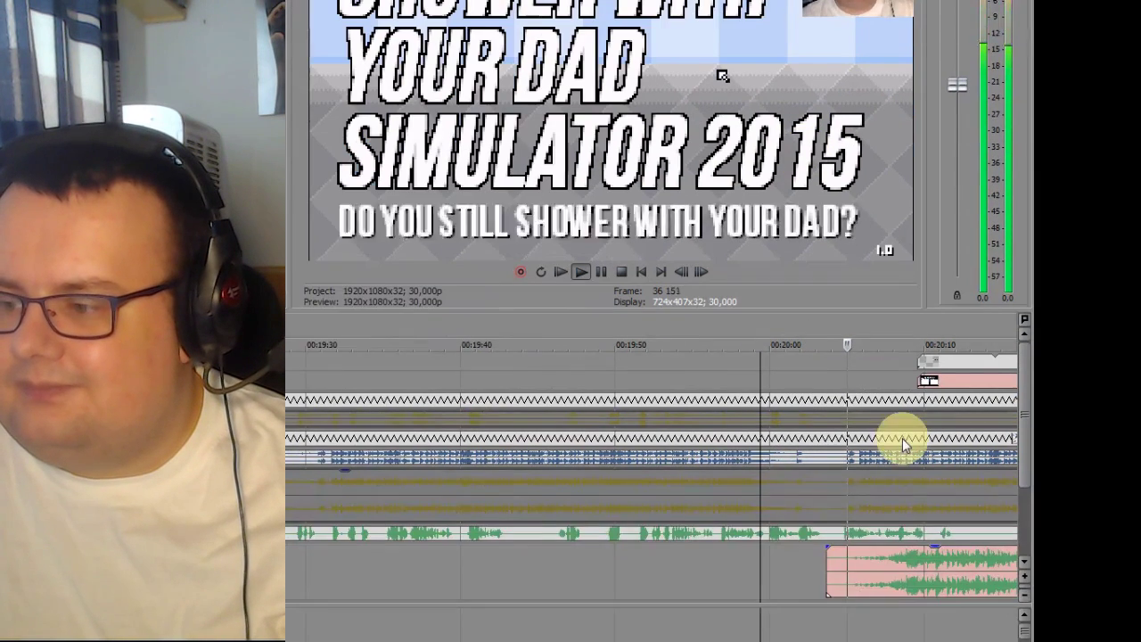
pyautogui.press('space')
pyautogui.scroll(-3, 892, 638)
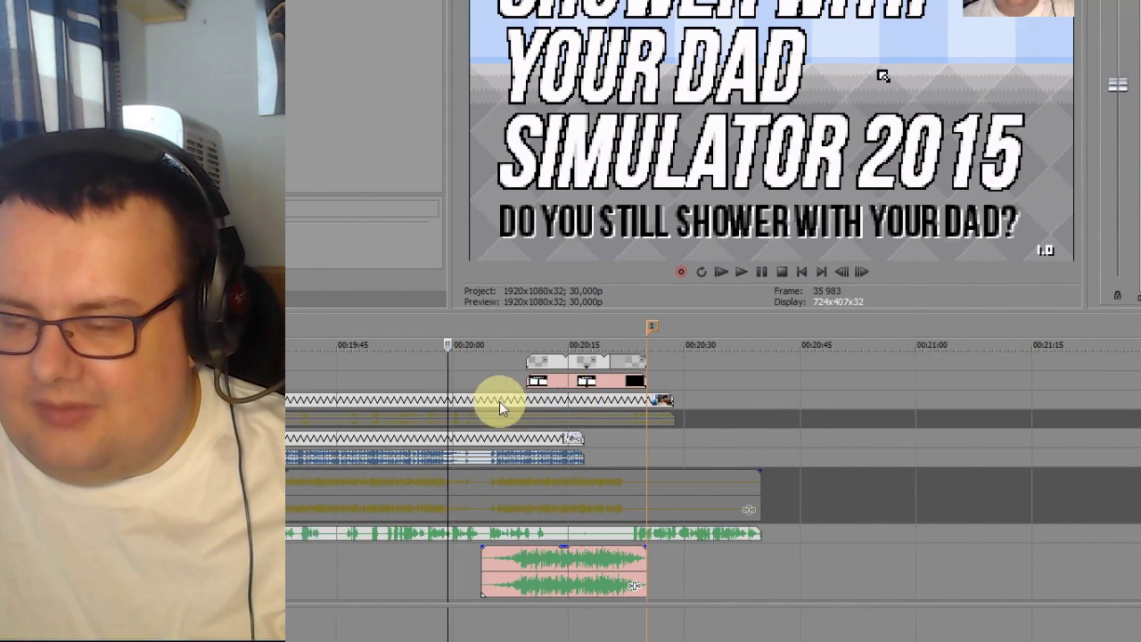
pyautogui.scroll(-10, 504, 406)
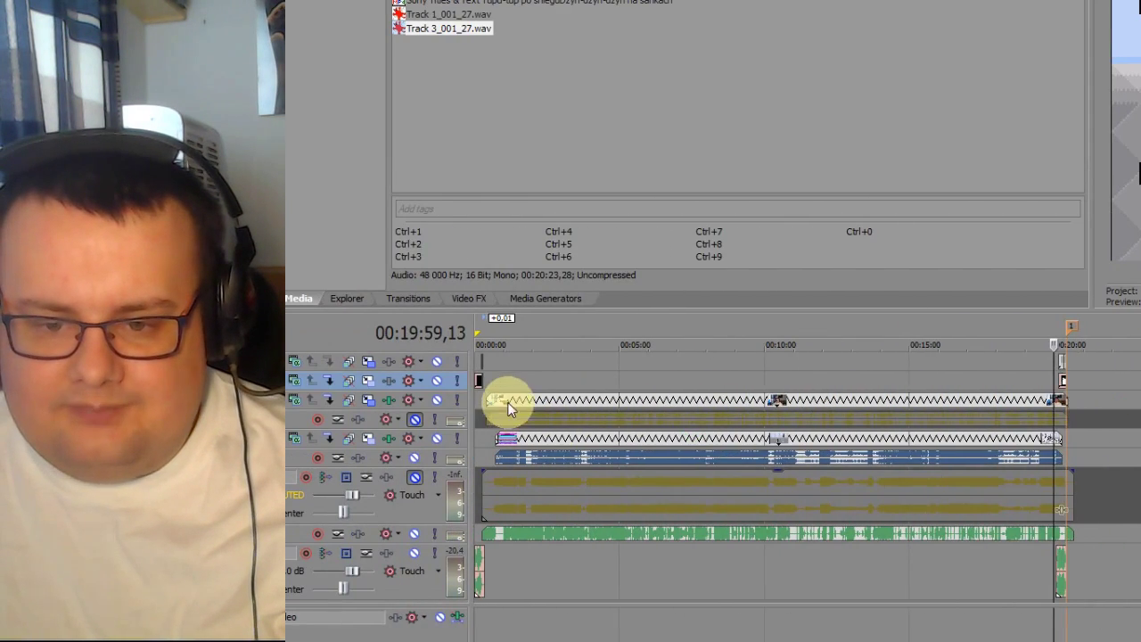
# - Select the facecam, gameplay and audio events on tracks 3 to 8 and split them where the gameplay begins, at about 00:00:43
pyautogui.click(508, 406)
pyautogui.scroll(10, 566, 446)
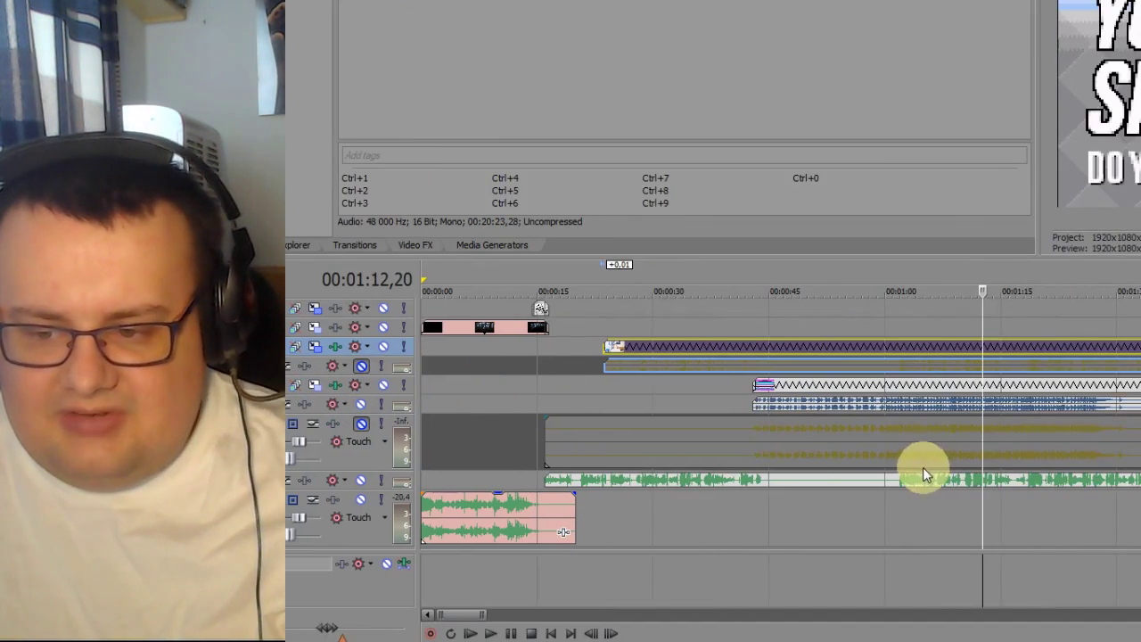
pyautogui.hotkey('ctrl', 'a')
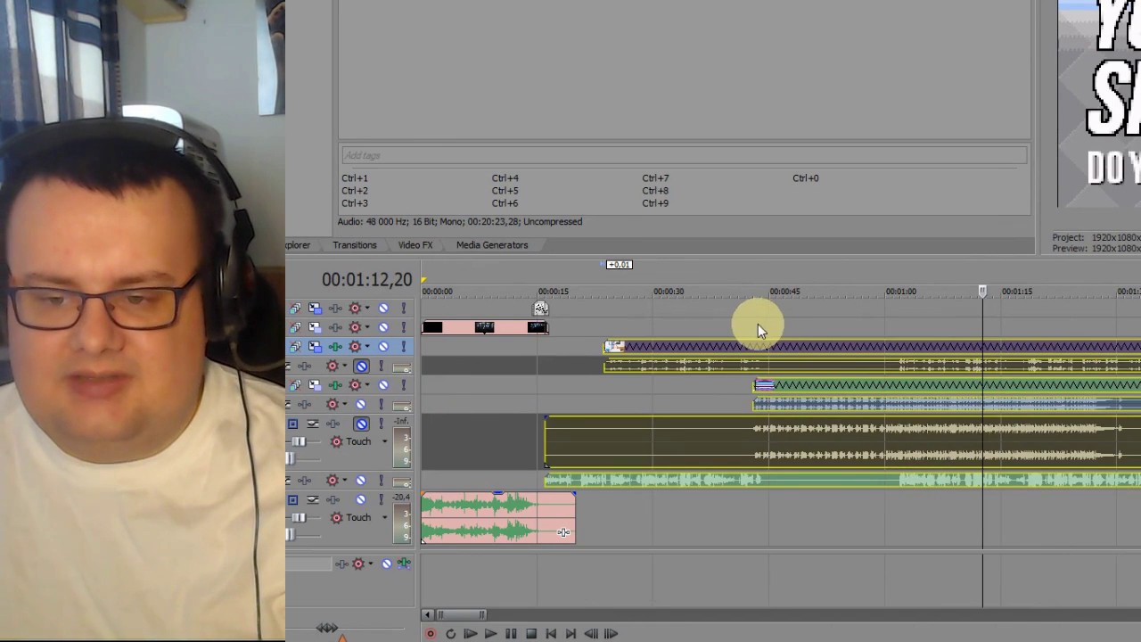
pyautogui.click(765, 346)
pyautogui.scroll(8, 804, 347)
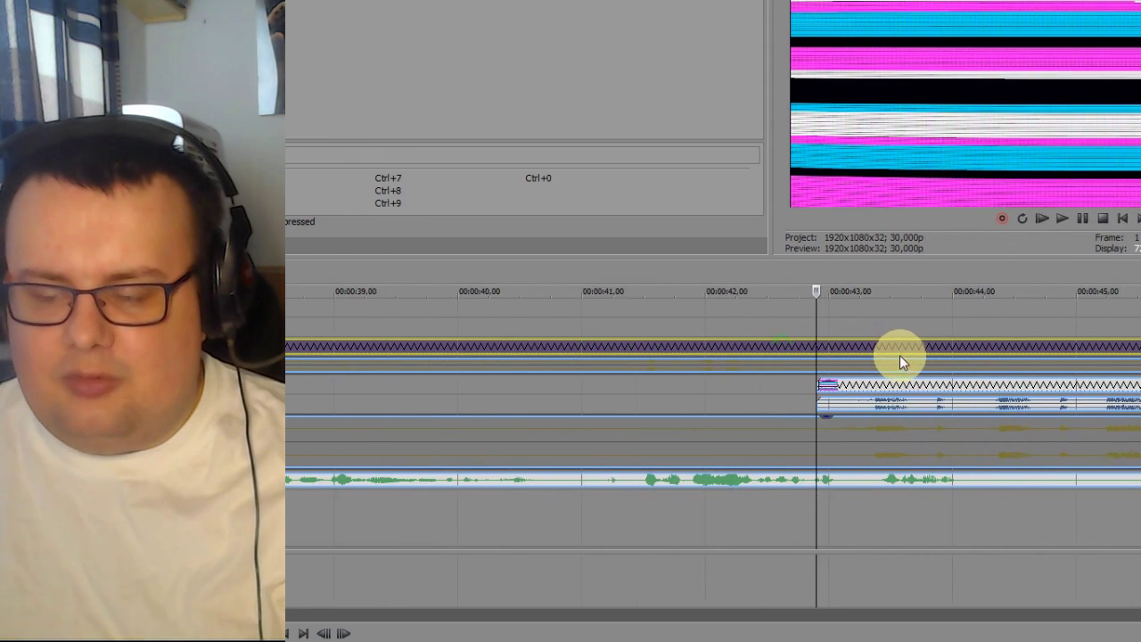
pyautogui.scroll(-3, 901, 375)
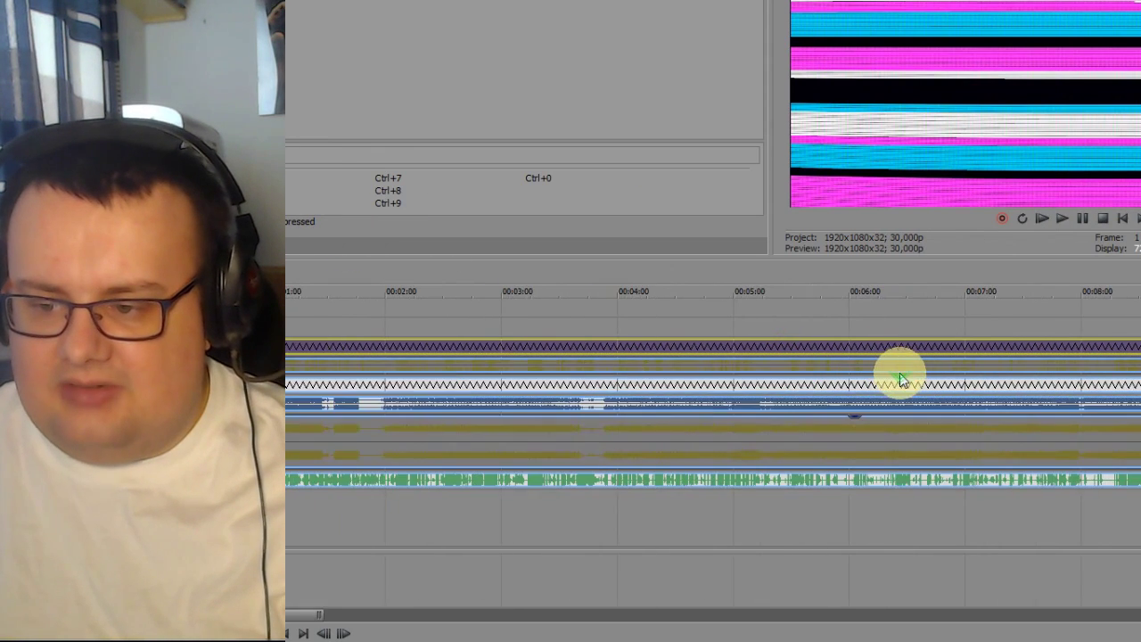
pyautogui.scroll(-5, 903, 378)
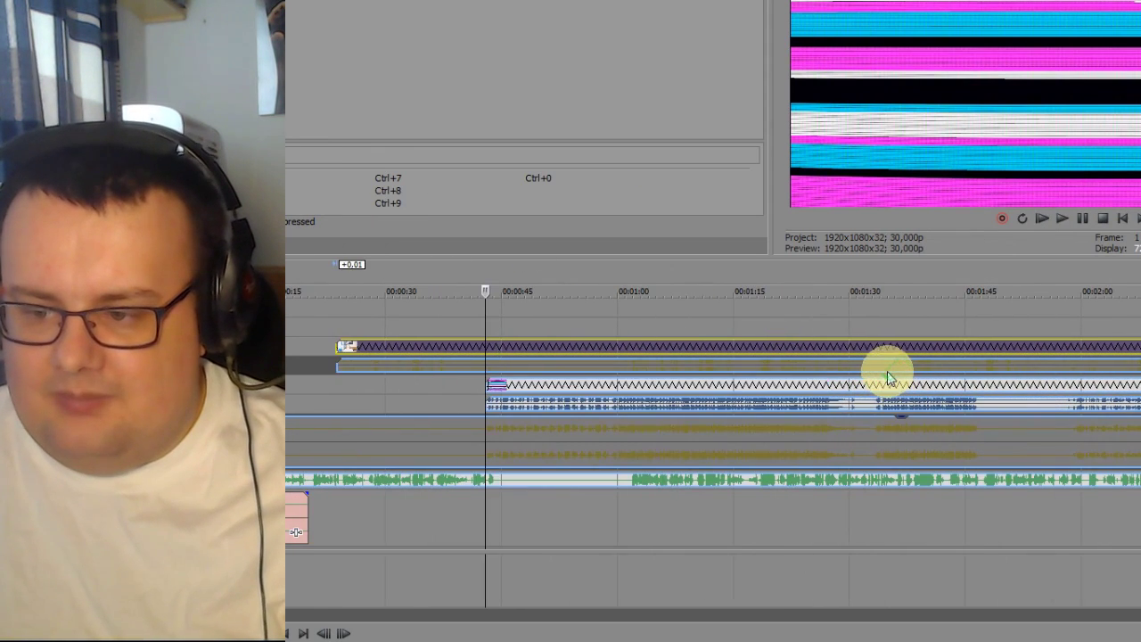
pyautogui.click(614, 343)
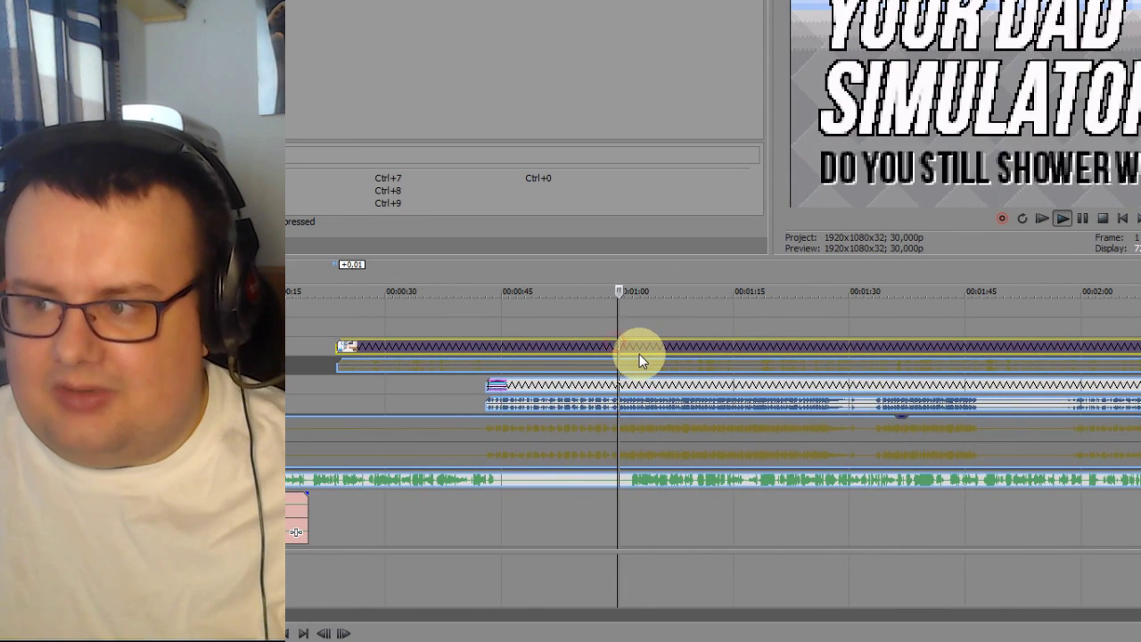
pyautogui.scroll(2, 639, 354)
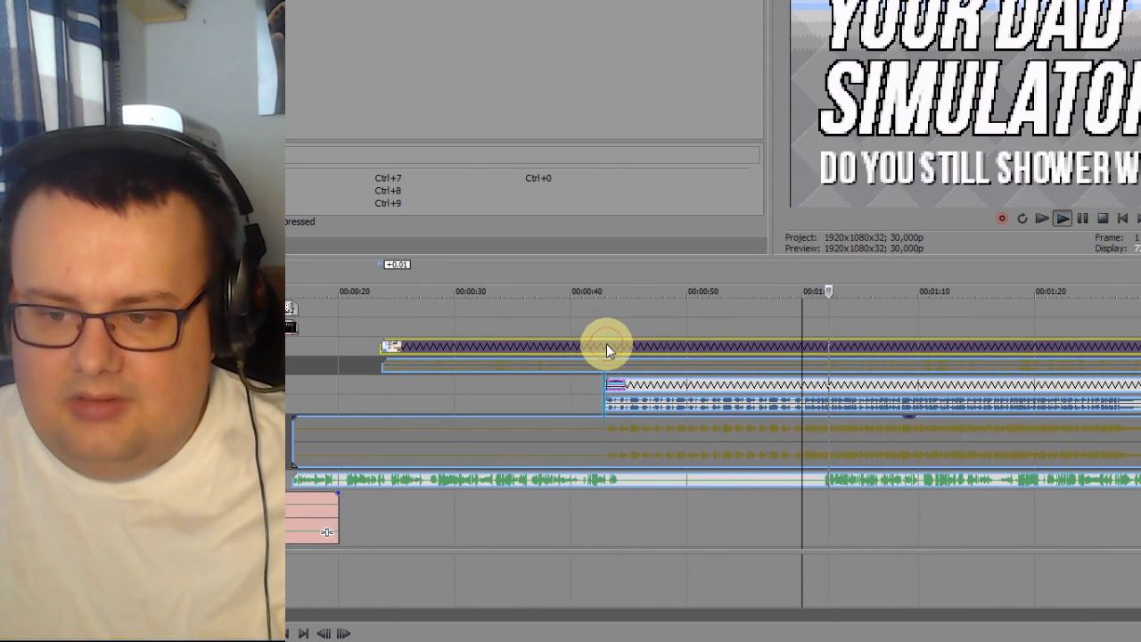
pyautogui.click(607, 346)
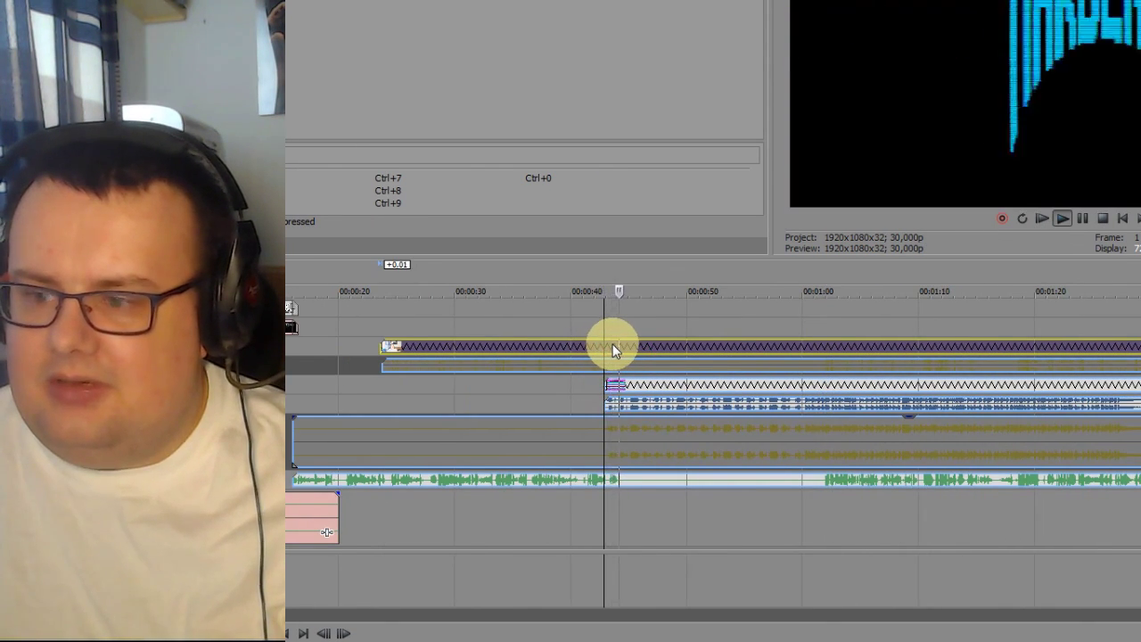
pyautogui.press('space')
pyautogui.press('s')
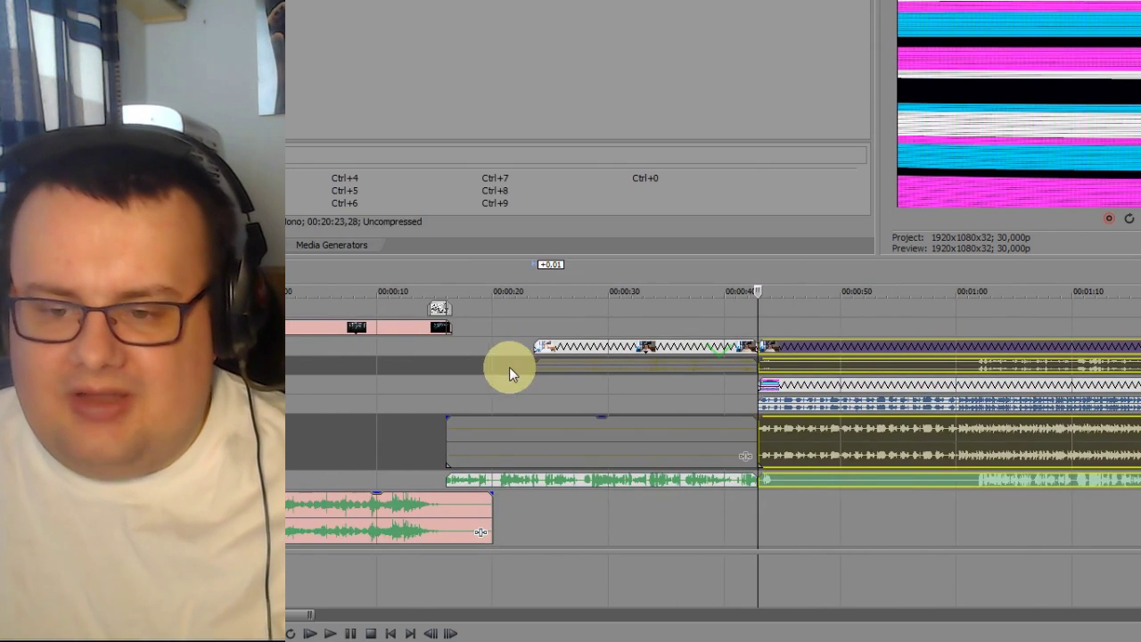
pyautogui.click(553, 426)
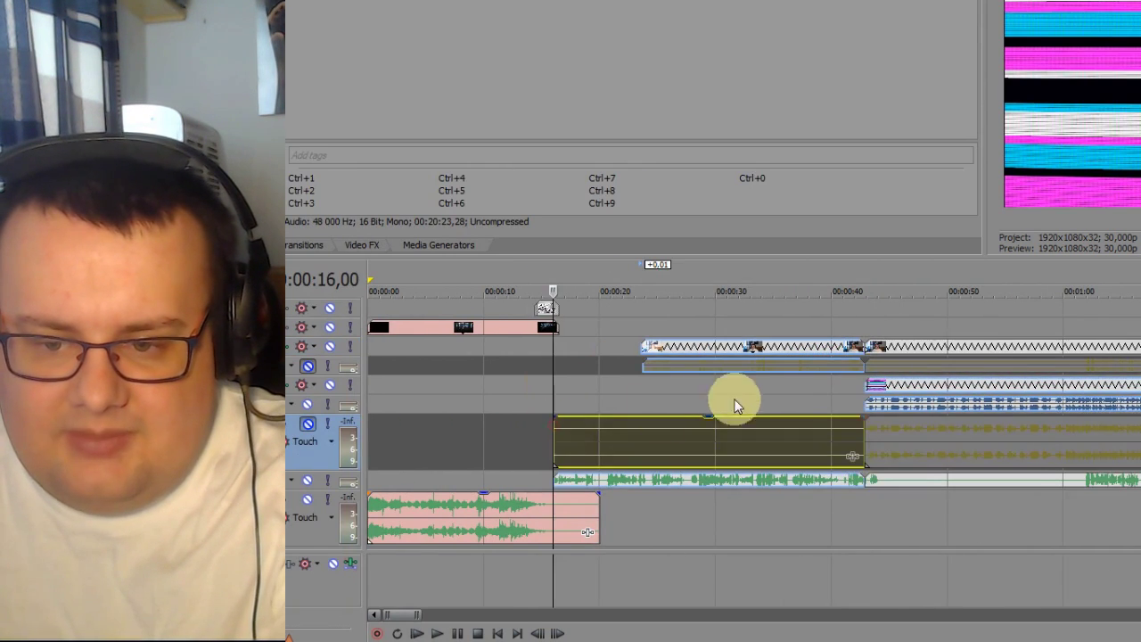
pyautogui.scroll(2, 738, 397)
pyautogui.press('Delete')
pyautogui.hotkey('ctrl', 'z')
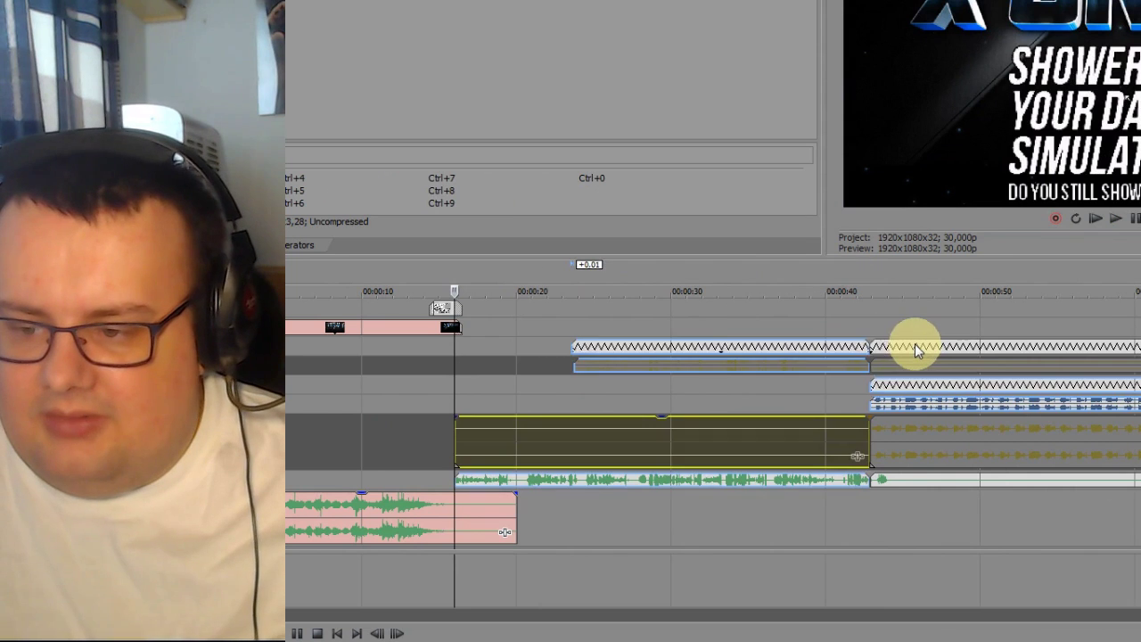
# - Remove the pieces before the split and move the remaining events on tracks 3 to 8 earlier by 26,27 to start at 00:00:16,00
pyautogui.click(877, 345)
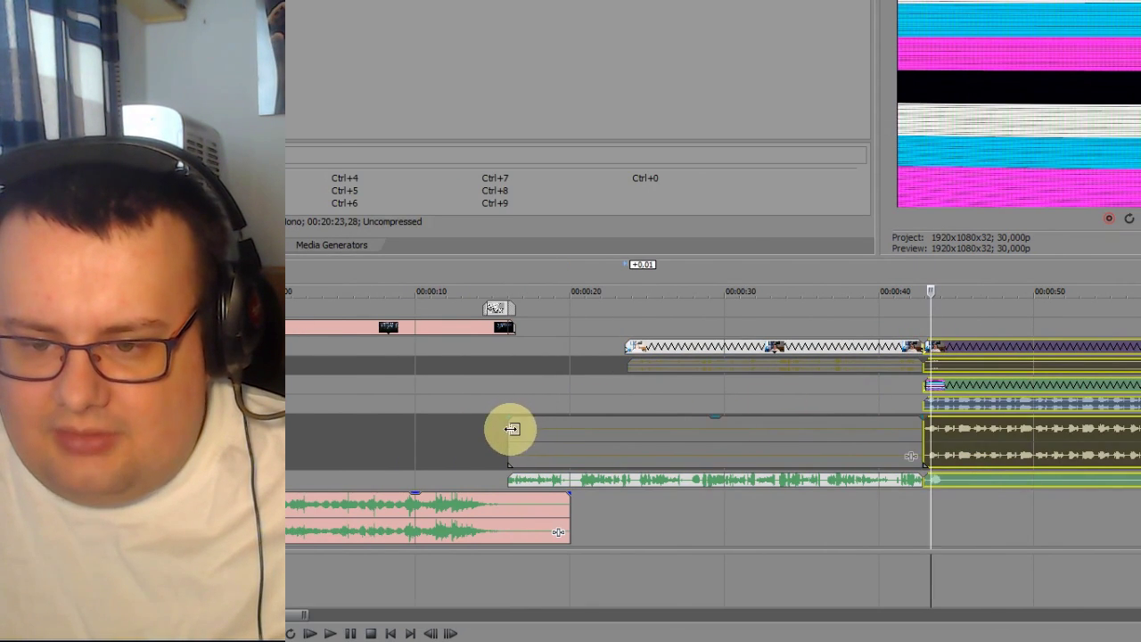
pyautogui.click(513, 430)
pyautogui.moveTo(913, 354); pyautogui.dragTo(542, 346)
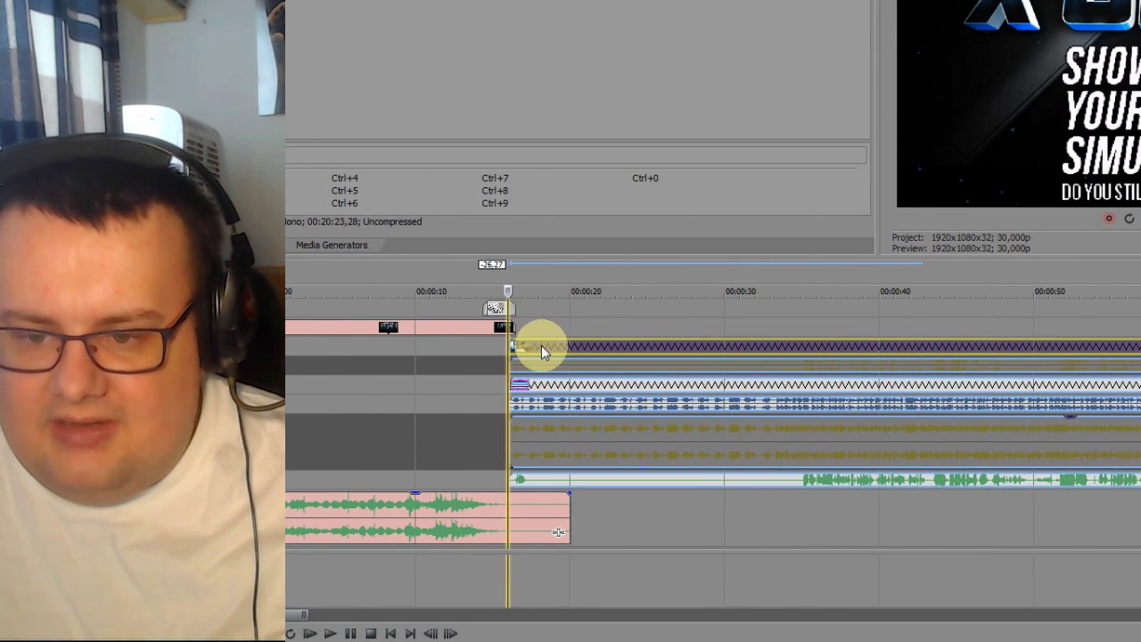
pyautogui.scroll(5, 598, 343)
pyautogui.scroll(2, 927, 291)
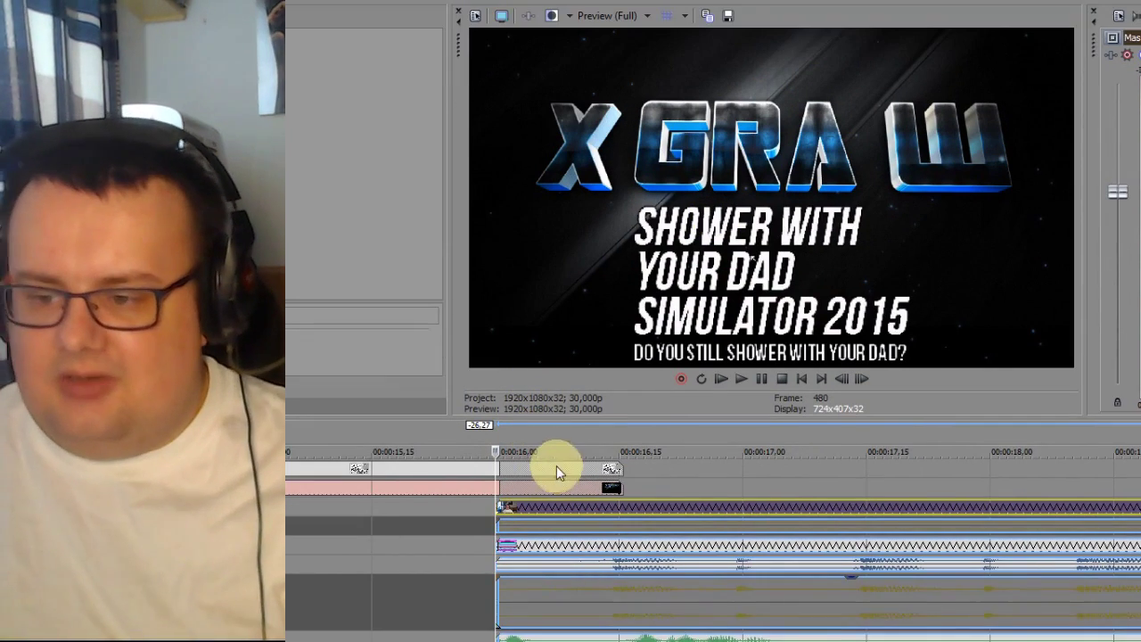
pyautogui.scroll(2, 500, 557)
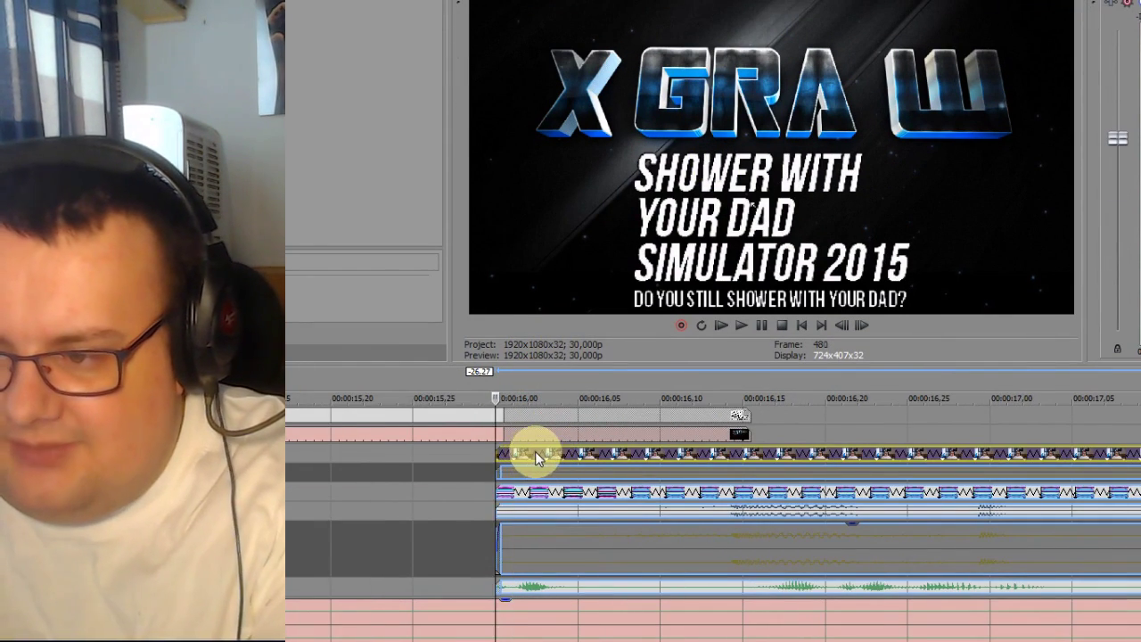
# - Play the timeline from 00:00:16,00 and examine the waveforms up to where the commentary begins, at about 00:00:35
pyautogui.scroll(-4, 535, 453)
pyautogui.press('space')
pyautogui.scroll(-6, 571, 453)
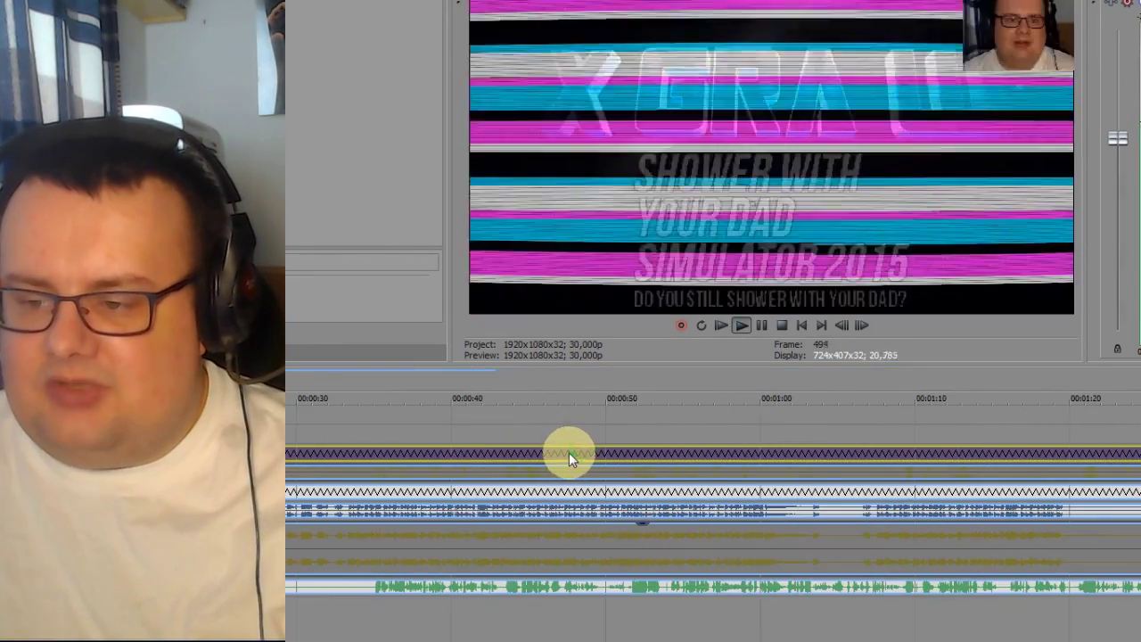
pyautogui.scroll(3, 546, 459)
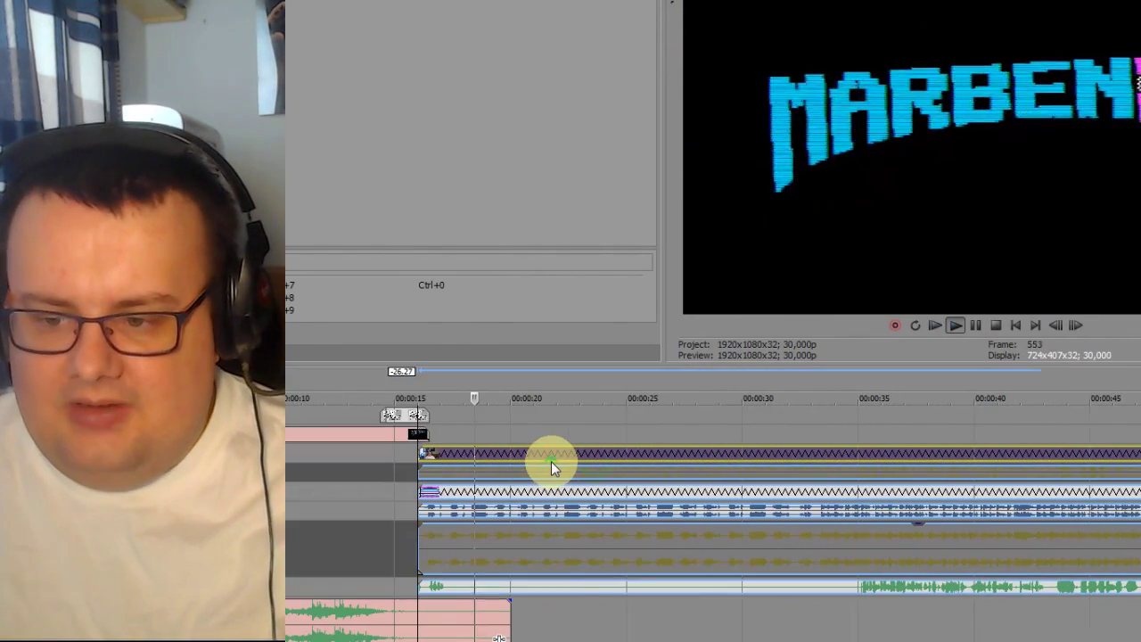
pyautogui.scroll(2, 856, 455)
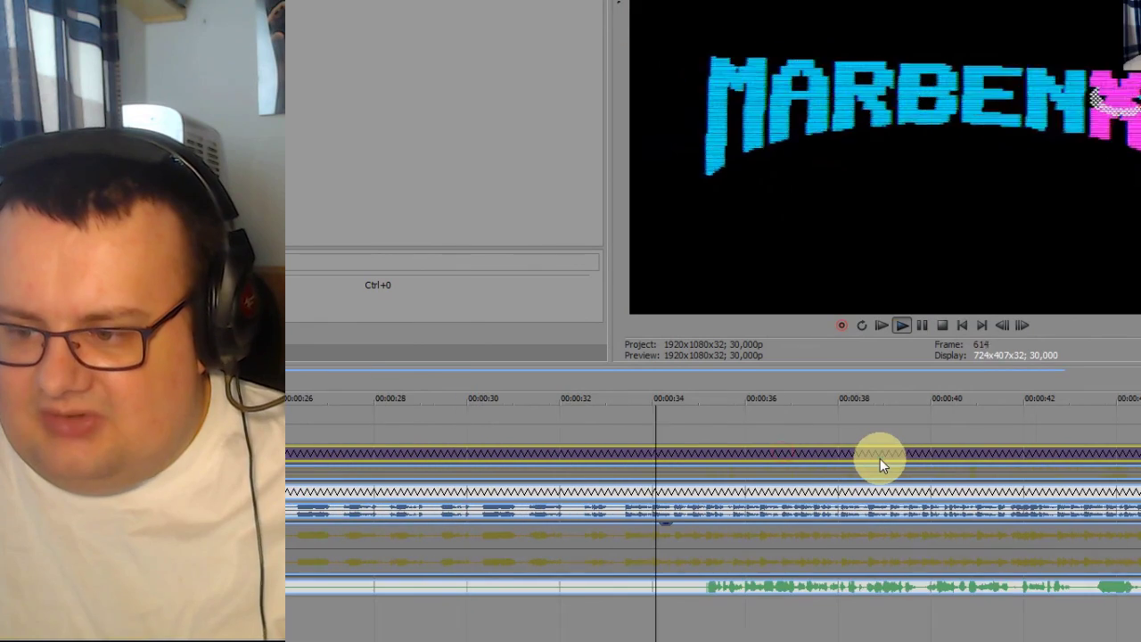
pyautogui.scroll(2, 881, 458)
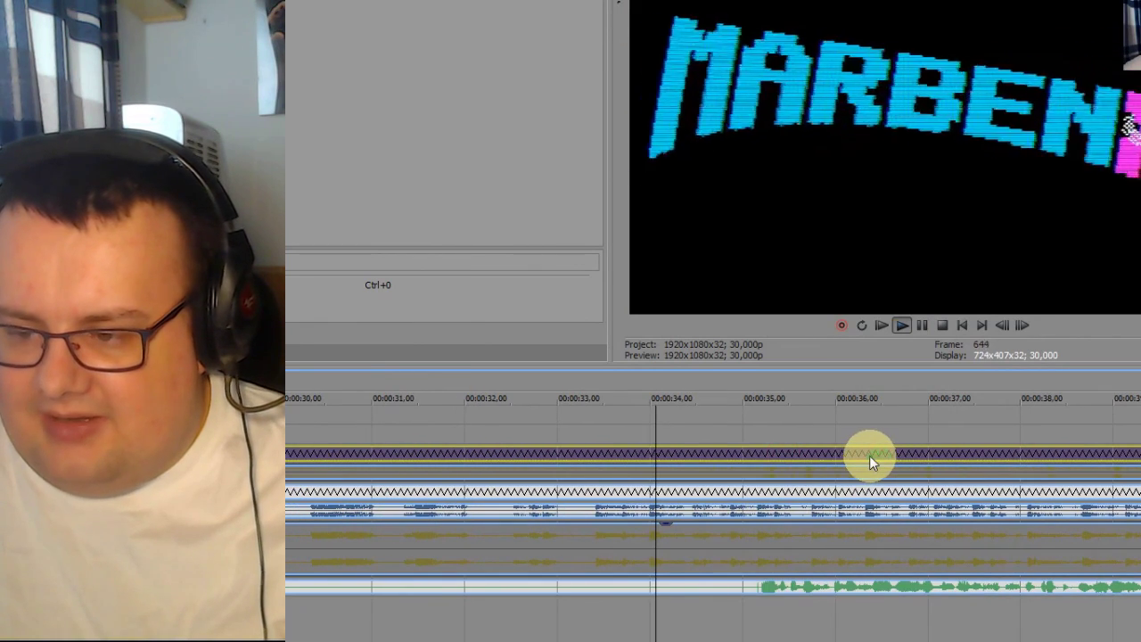
# - Split the facecam and commentary events on tracks 3, 4 and 8 at 00:00:33,15 and remove their pieces before the split
pyautogui.click(701, 466)
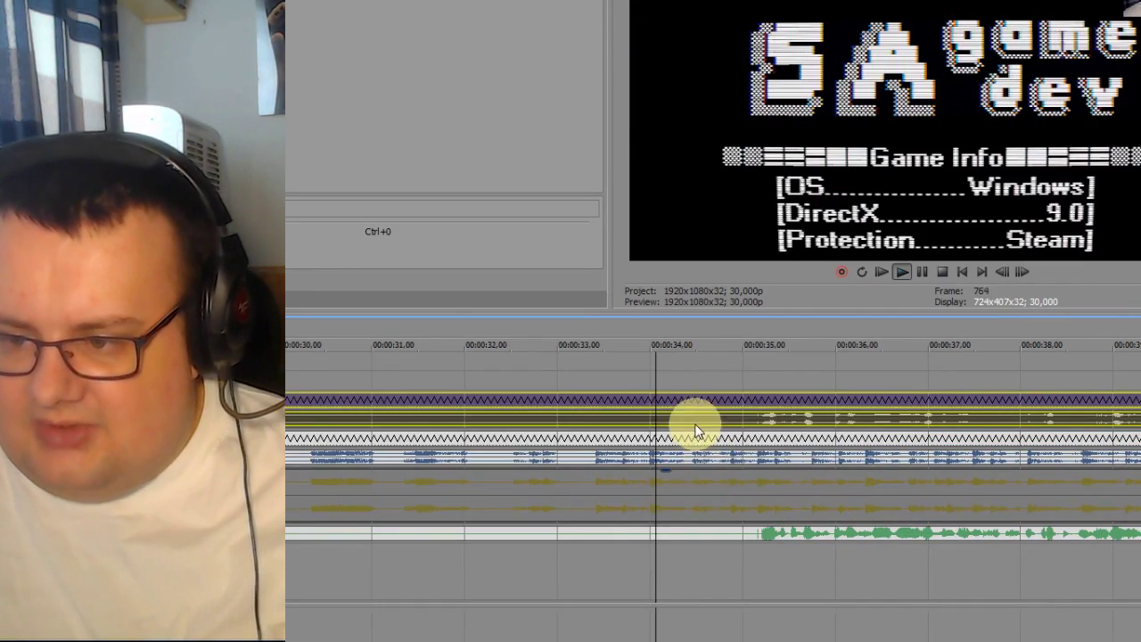
pyautogui.click(695, 462)
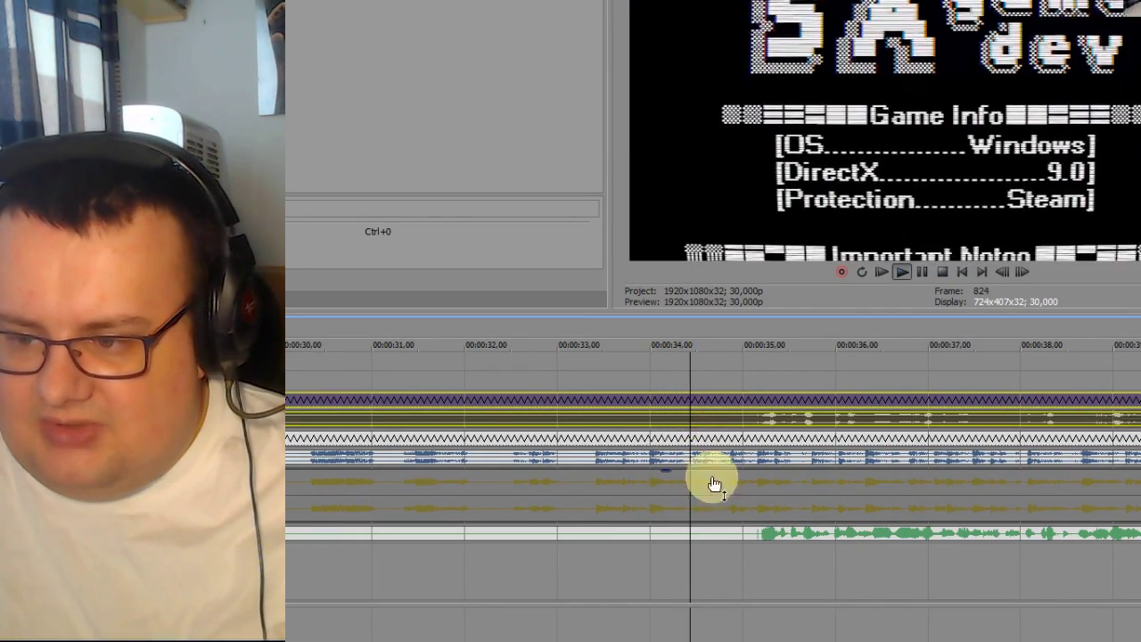
pyautogui.click(716, 532)
pyautogui.click(737, 399)
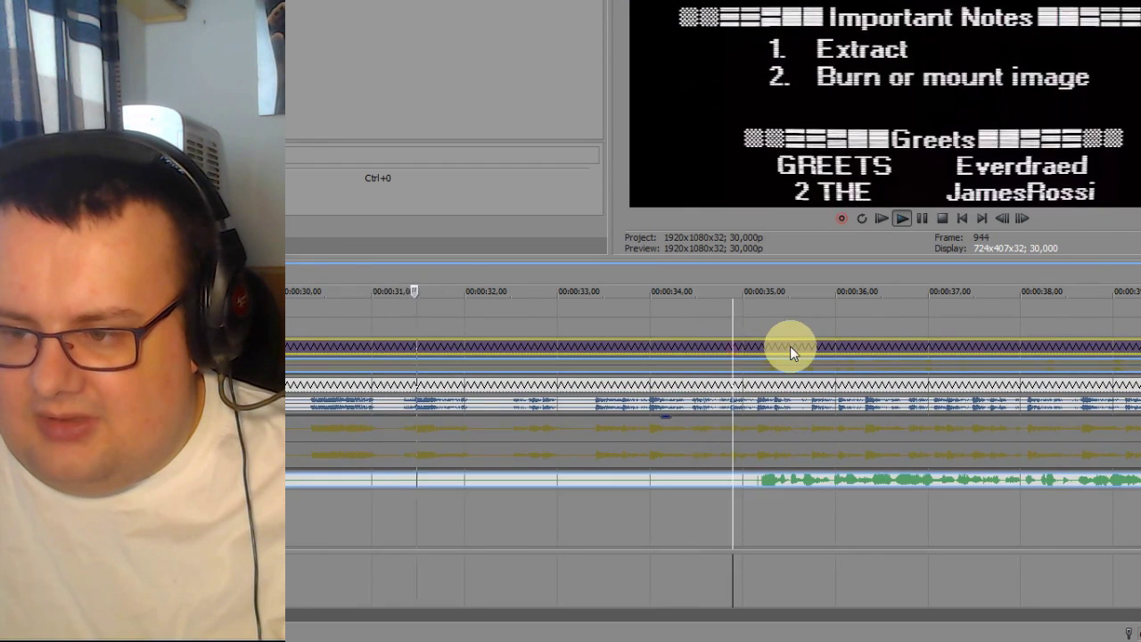
pyautogui.scroll(2, 790, 346)
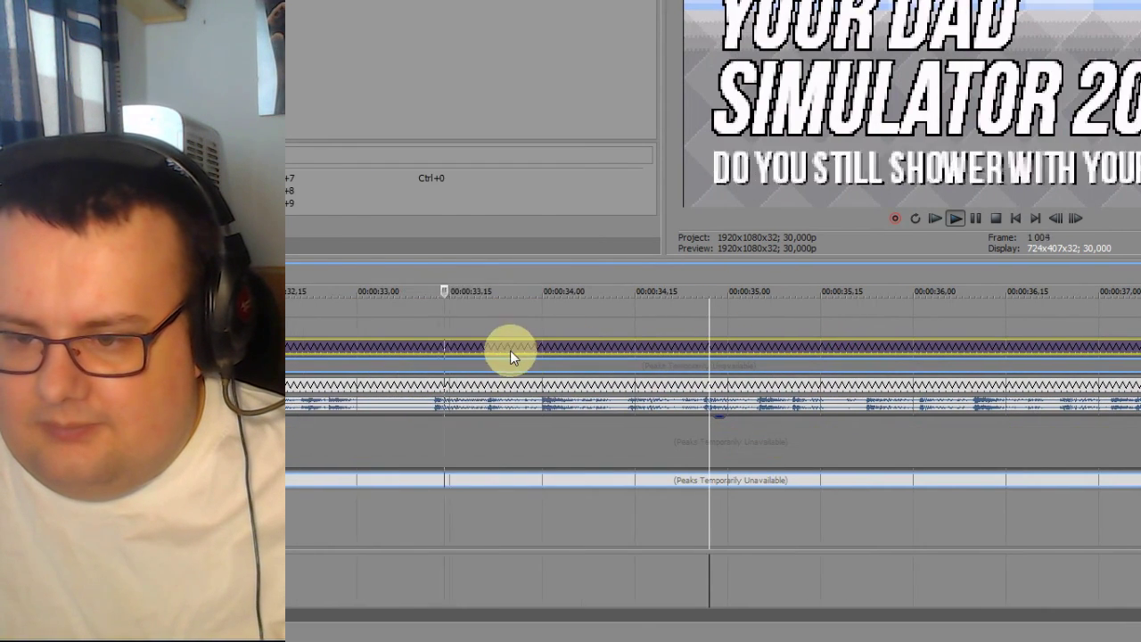
pyautogui.click(468, 347)
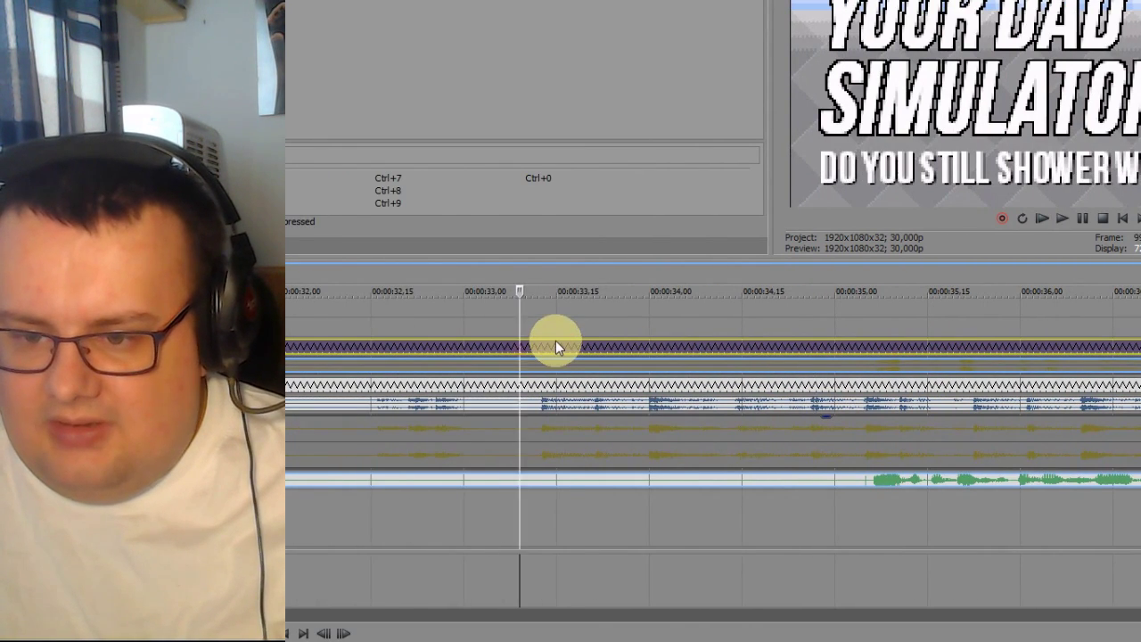
pyautogui.click(502, 340)
pyautogui.press('s')
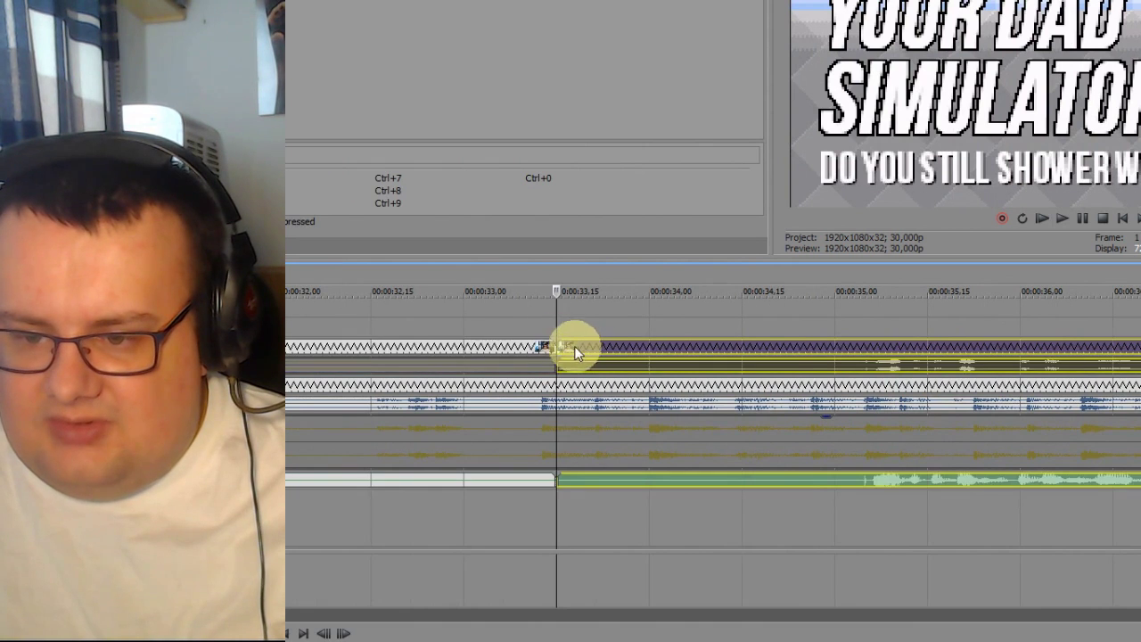
pyautogui.scroll(-10, 574, 346)
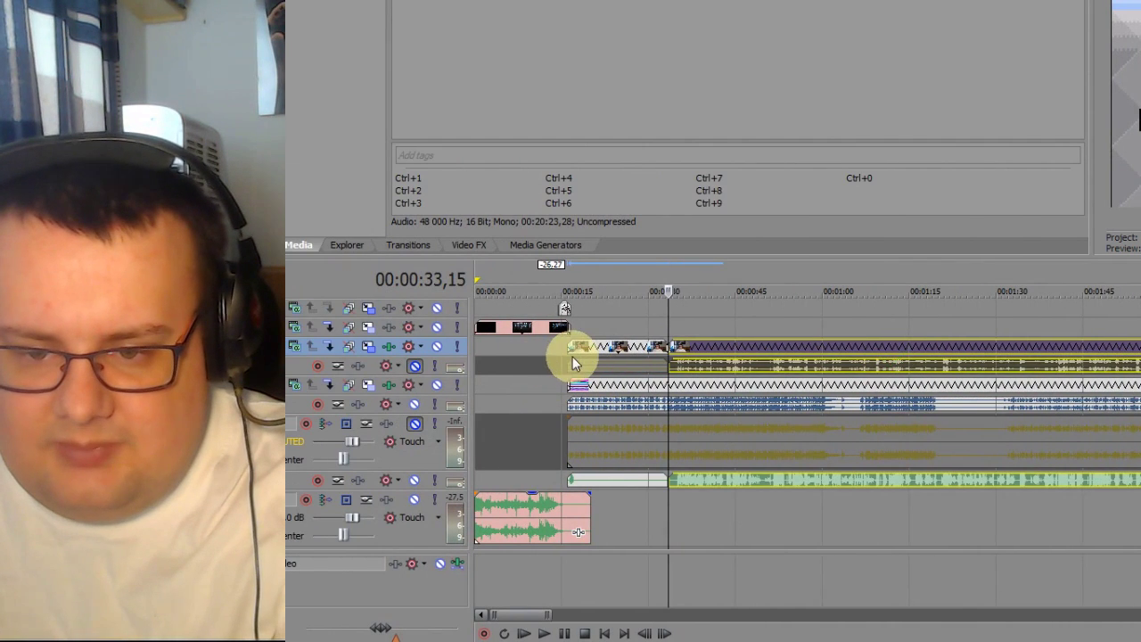
pyautogui.moveTo(573, 348); pyautogui.dragTo(666, 345)
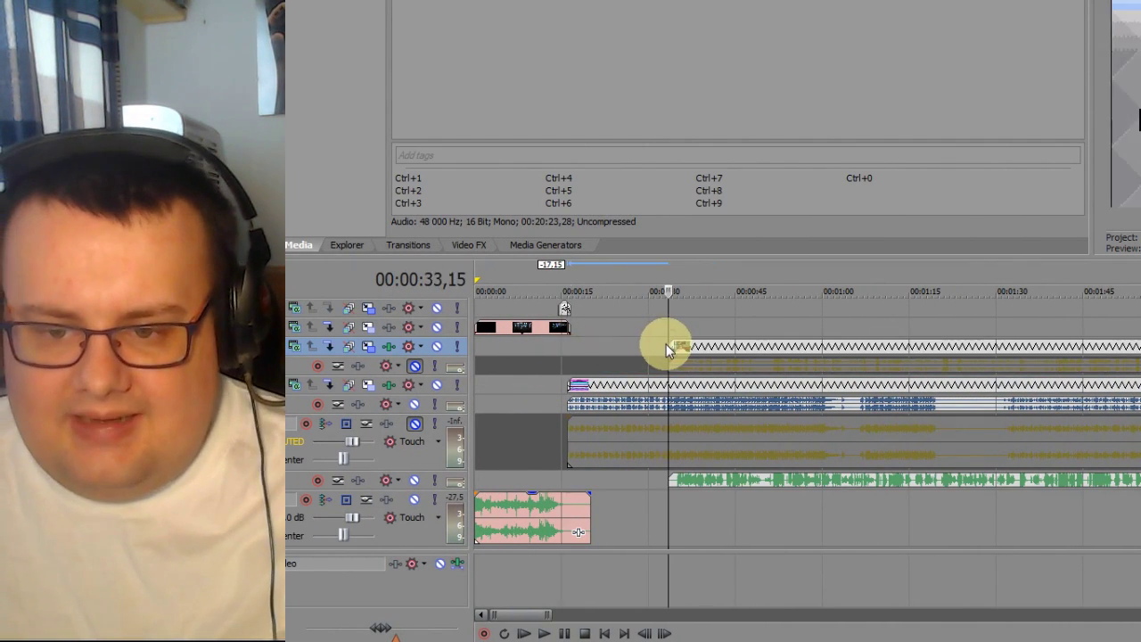
# - Fade in the facecam video on track 3 from 00:00:33,15 to just before 00:00:35 and play the transition
pyautogui.scroll(10, 831, 353)
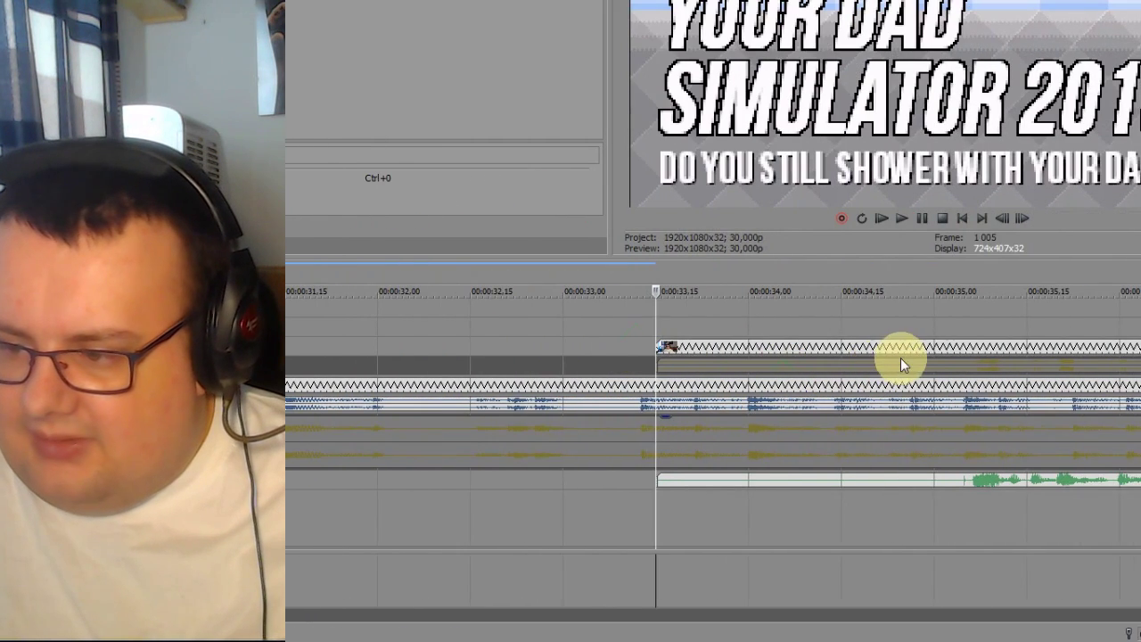
pyautogui.click(916, 346)
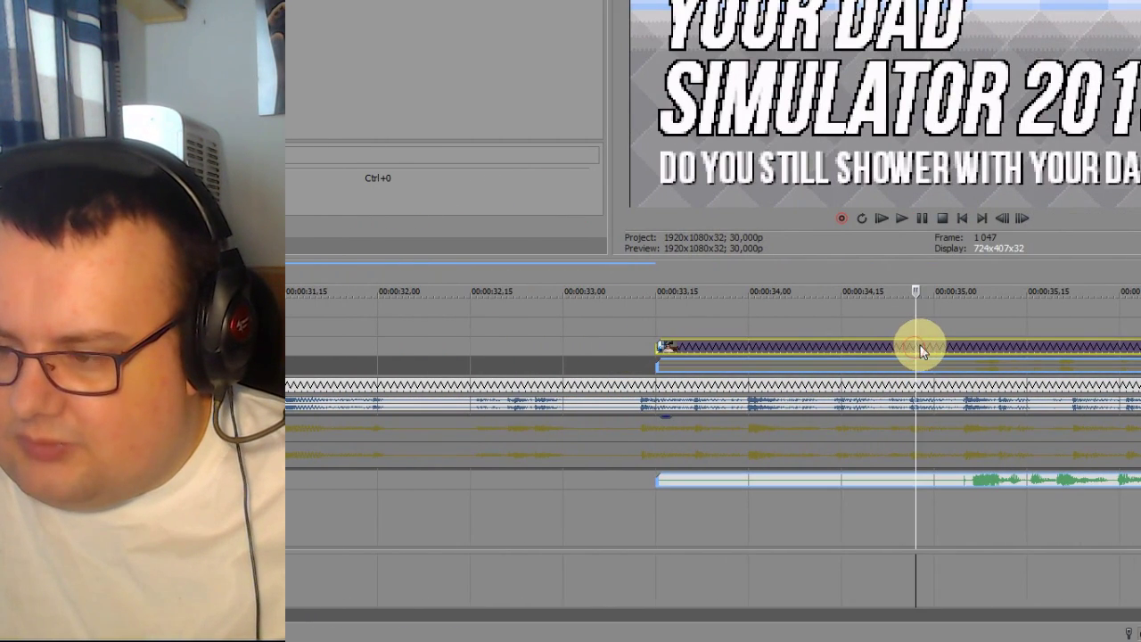
pyautogui.click(916, 345)
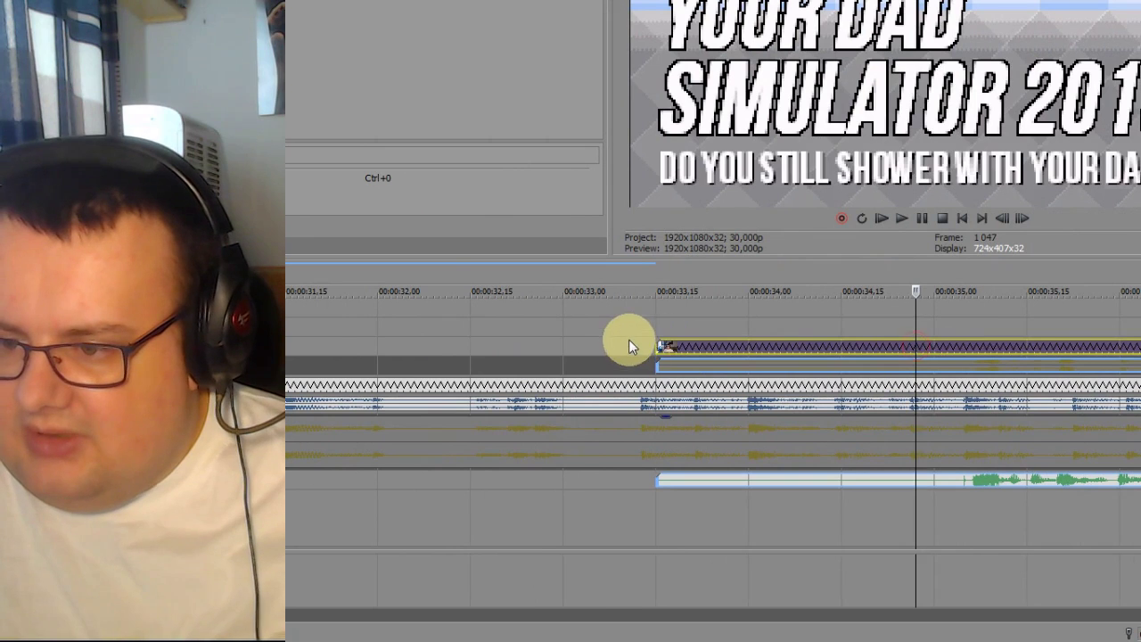
pyautogui.moveTo(654, 341)
pyautogui.mouseDown()
pyautogui.moveTo(918, 341)
pyautogui.moveTo(657, 344)
pyautogui.mouseUp()
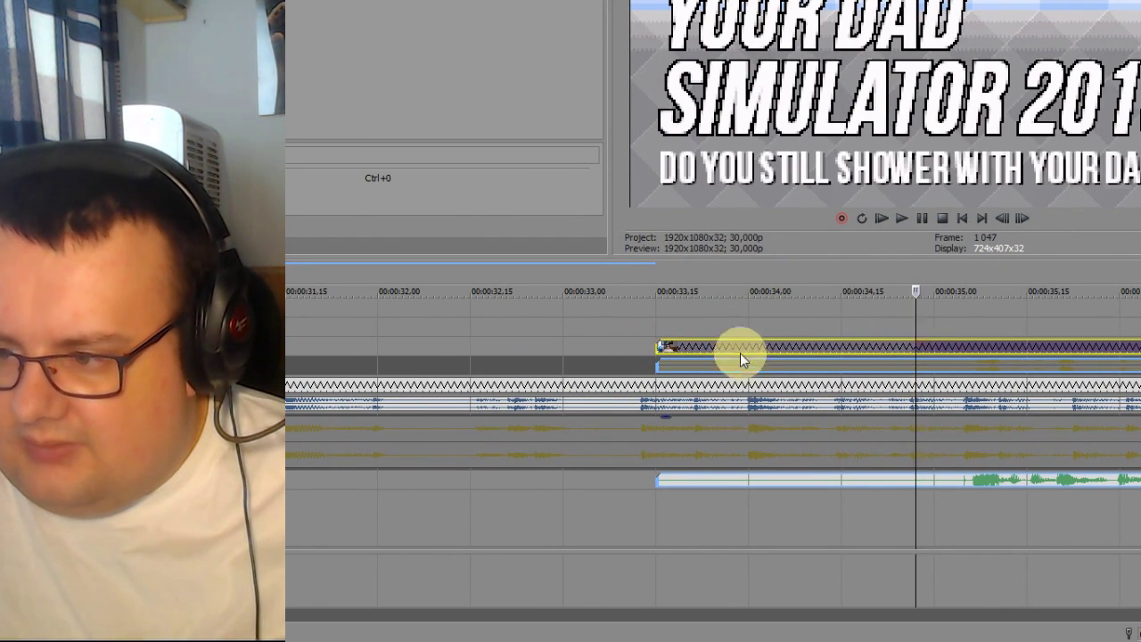
pyautogui.click(658, 330)
pyautogui.press('space')
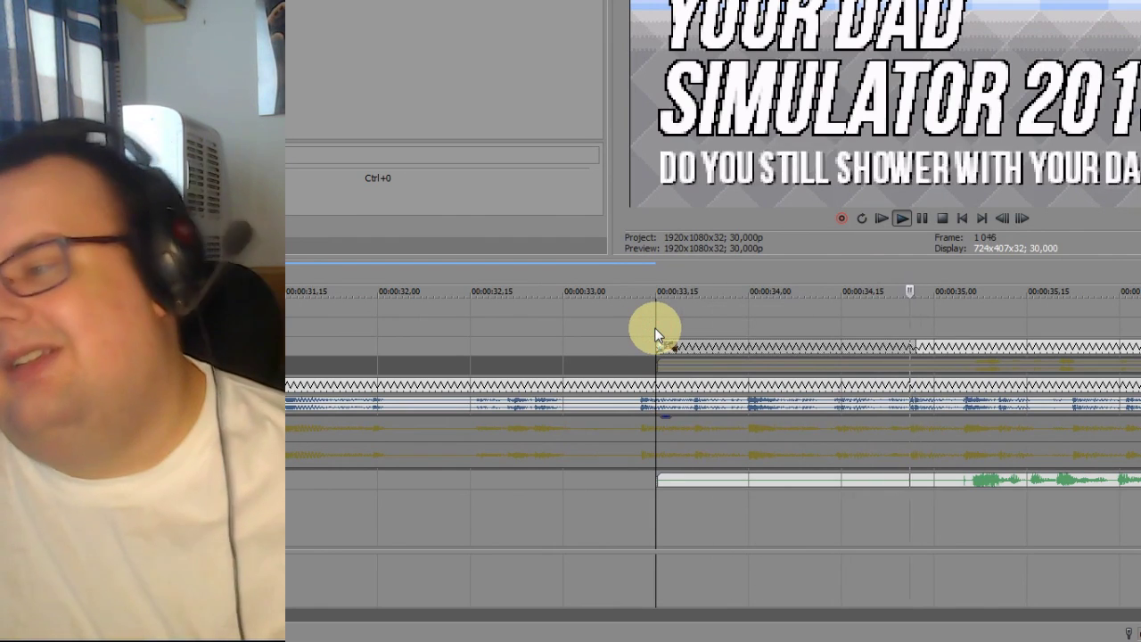
# - Examine where the recordings end against the closing sequence, around 00:19:50
pyautogui.scroll(-10, 631, 356)
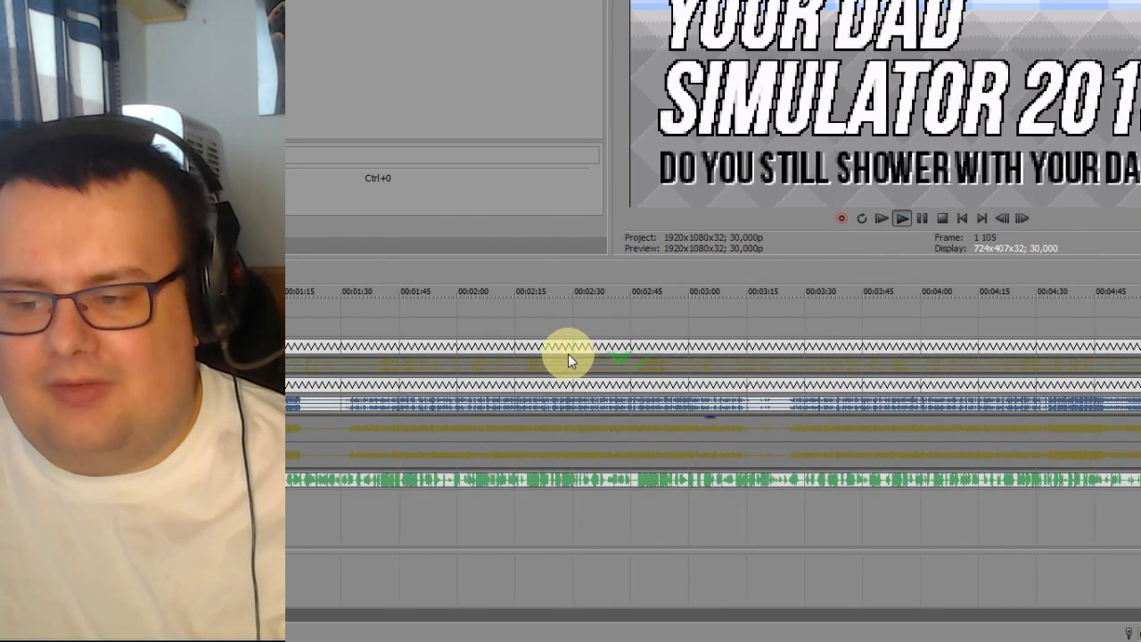
pyautogui.click(570, 355)
pyautogui.hotkey('ctrl', 'a')
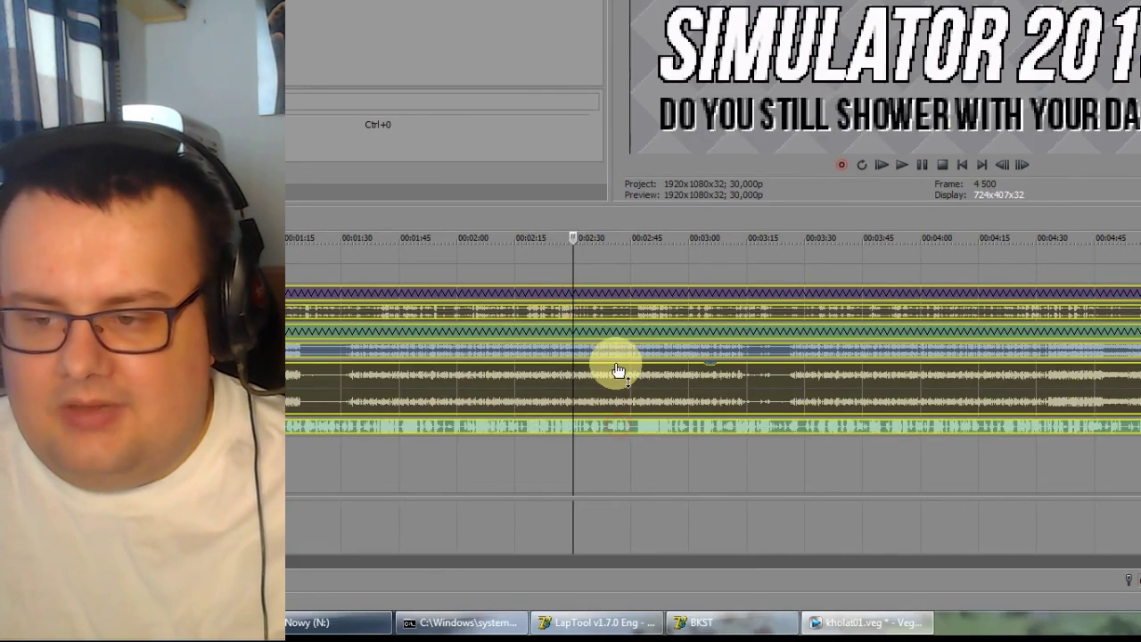
pyautogui.scroll(-6, 645, 364)
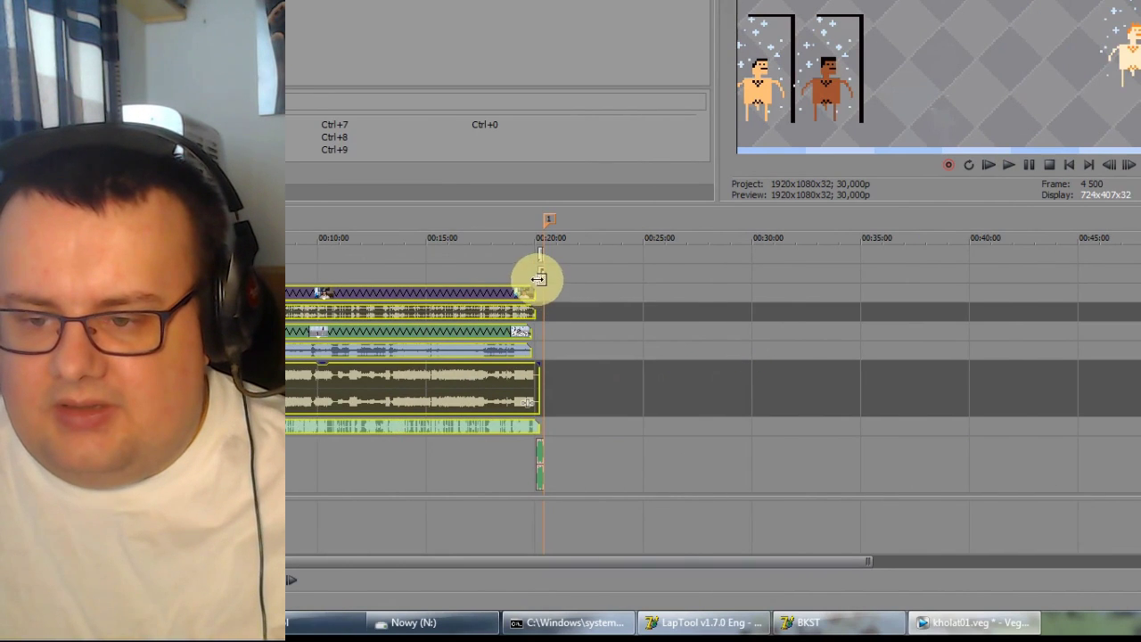
pyautogui.click(532, 277)
pyautogui.scroll(8, 655, 295)
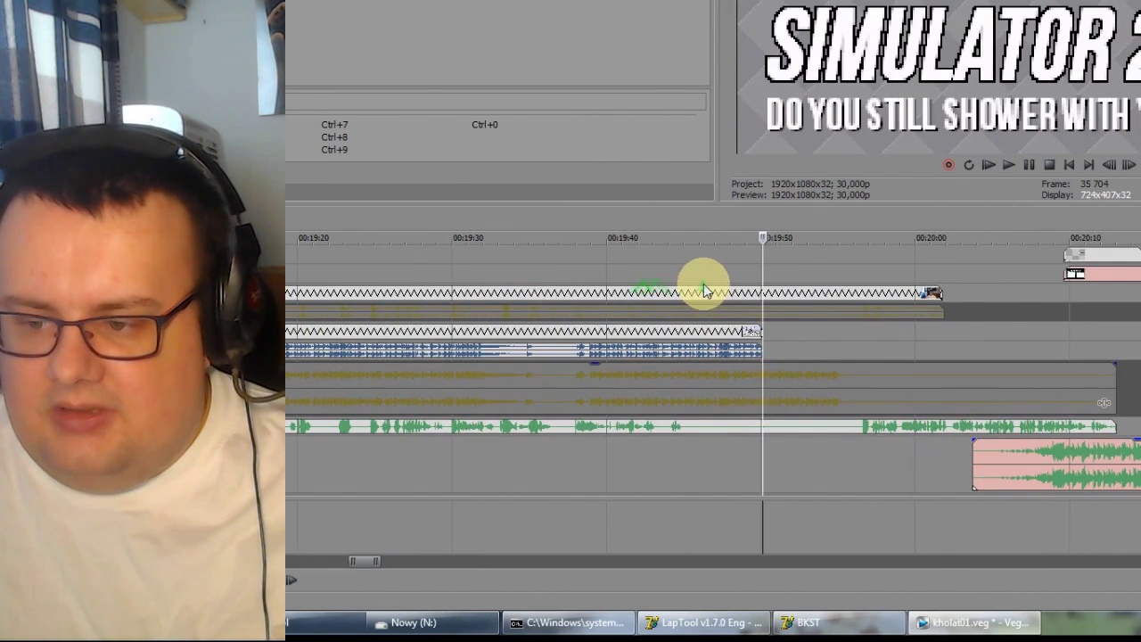
pyautogui.scroll(2, 771, 262)
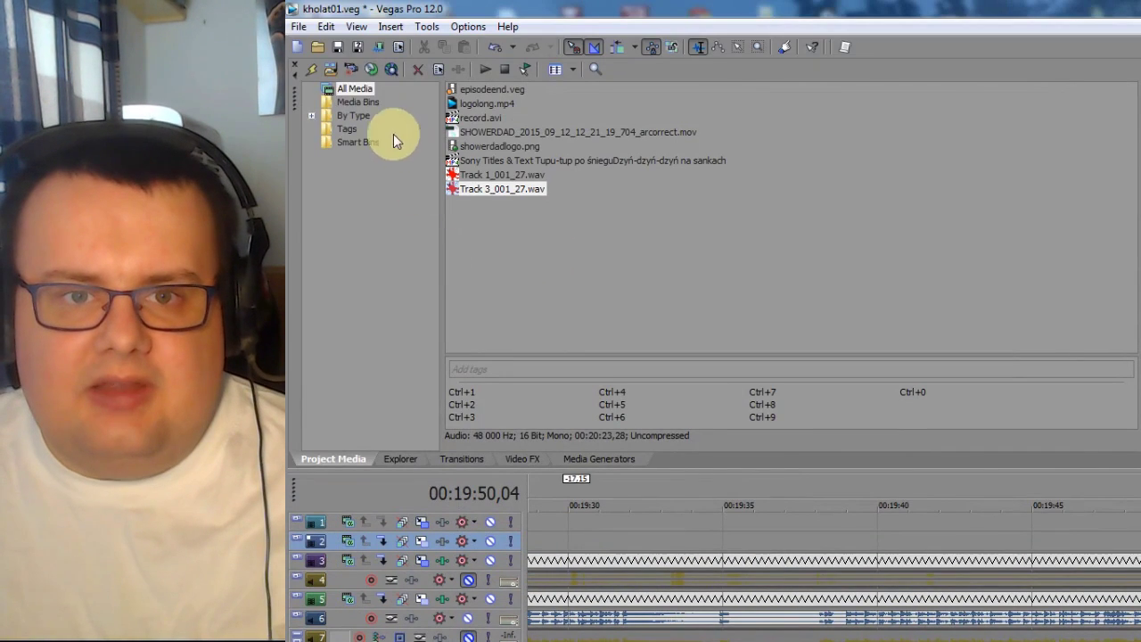
# - Save the project under the new name showerdad.veg on drive G
pyautogui.click(297, 26)
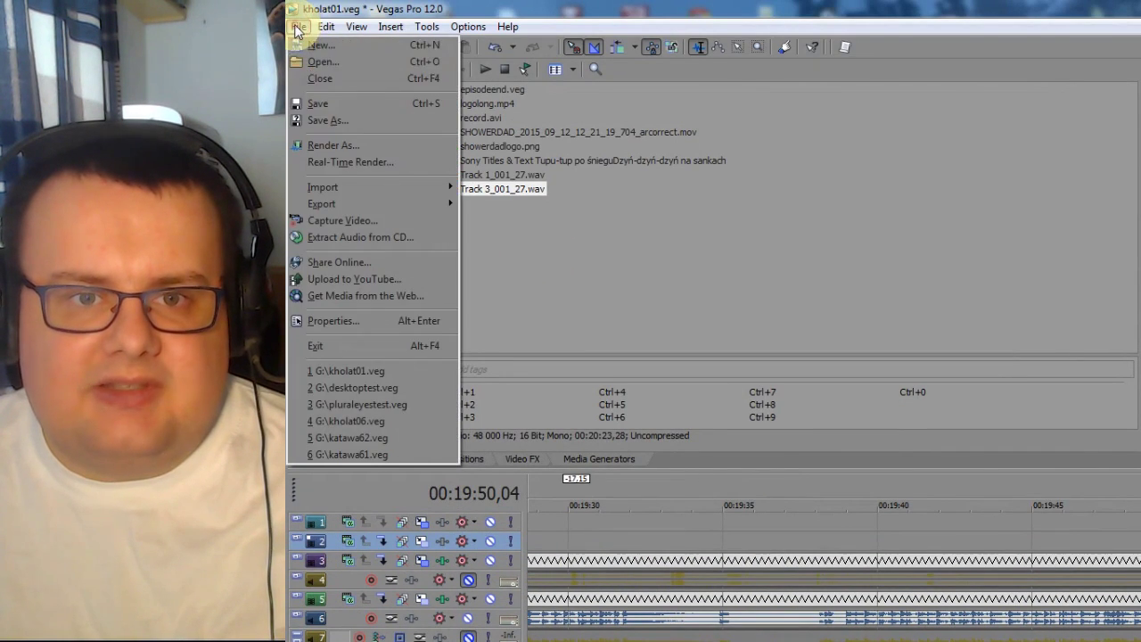
pyautogui.click(337, 119)
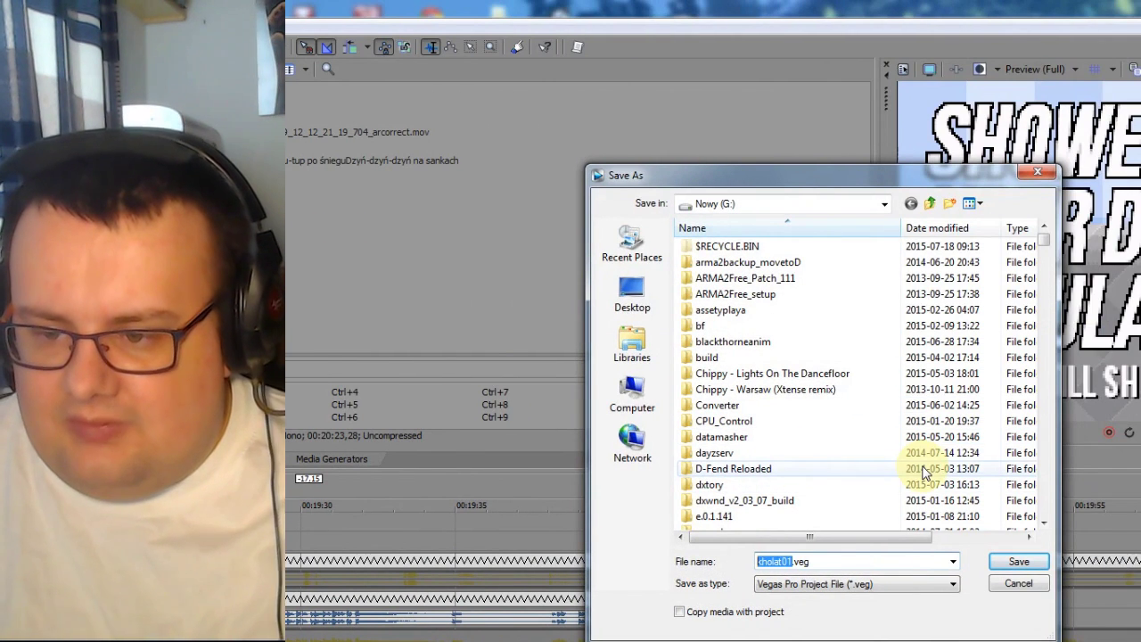
pyautogui.write('showerda')
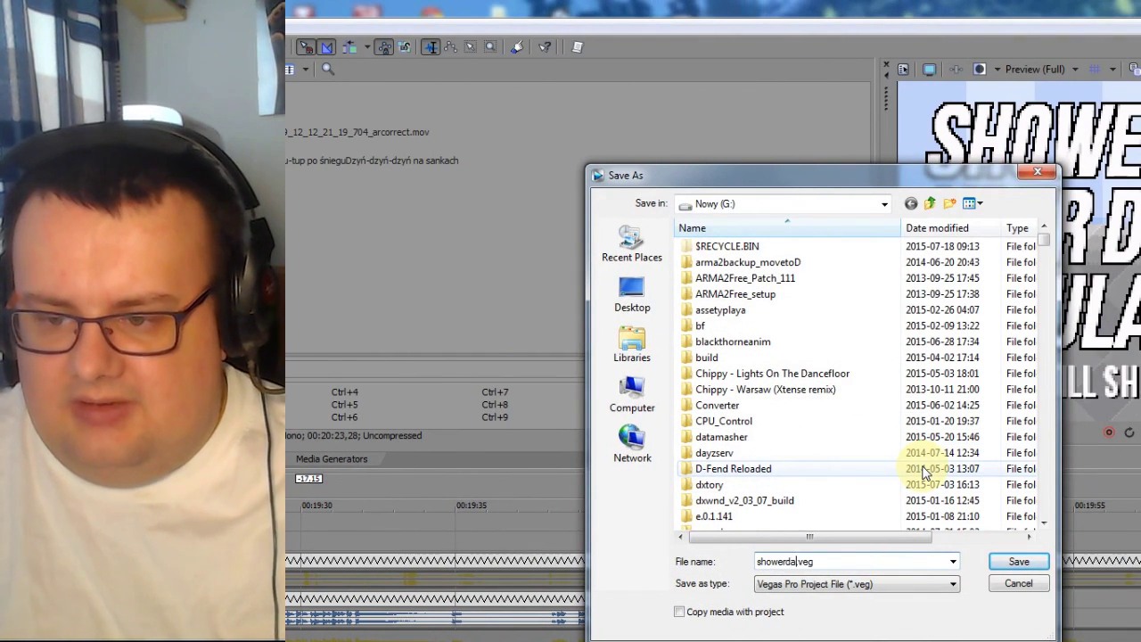
pyautogui.write('d')
pyautogui.press('Return')
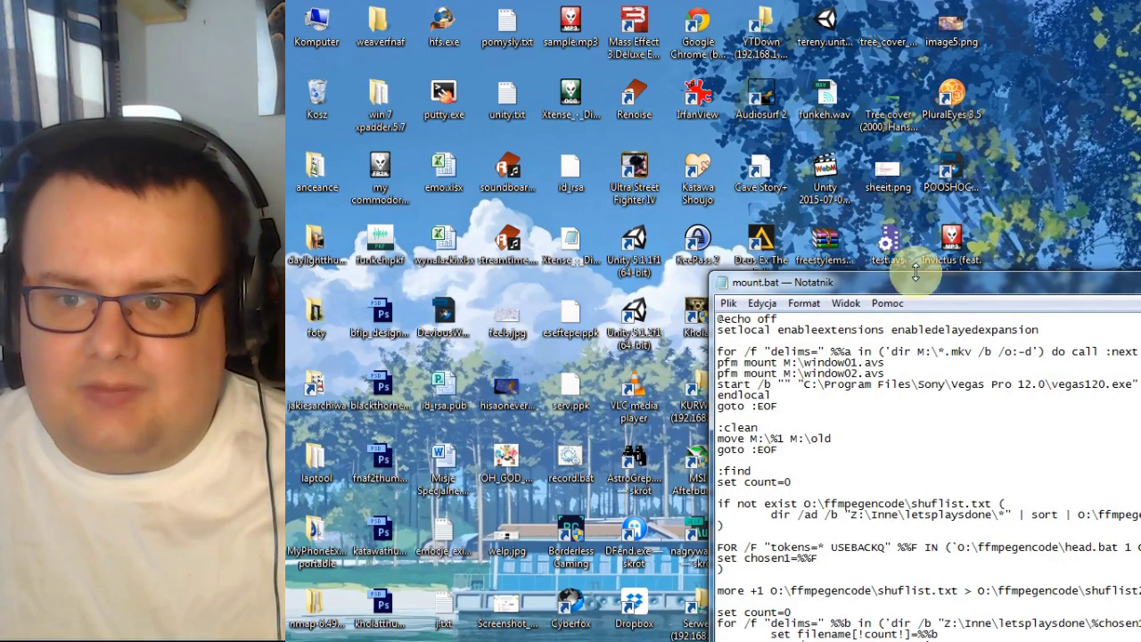
# - Examine the mount.bat script in Notepad, from the mount and Vegas launch commands to the :find and :next sections, and close it
pyautogui.moveTo(911, 273); pyautogui.dragTo(909, 153)
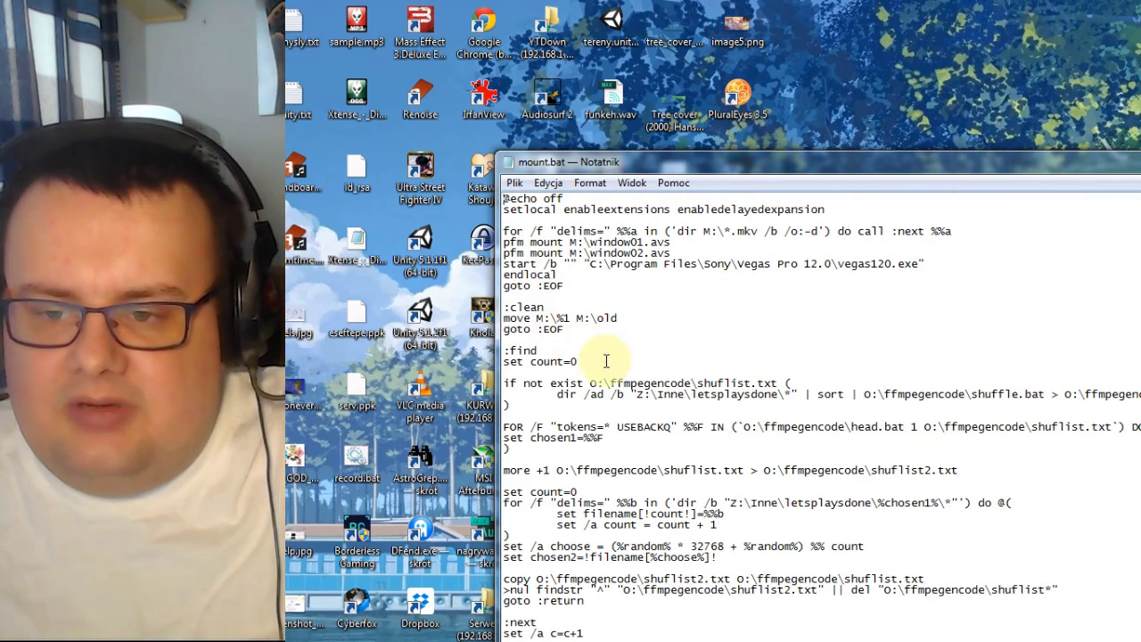
pyautogui.click(573, 313)
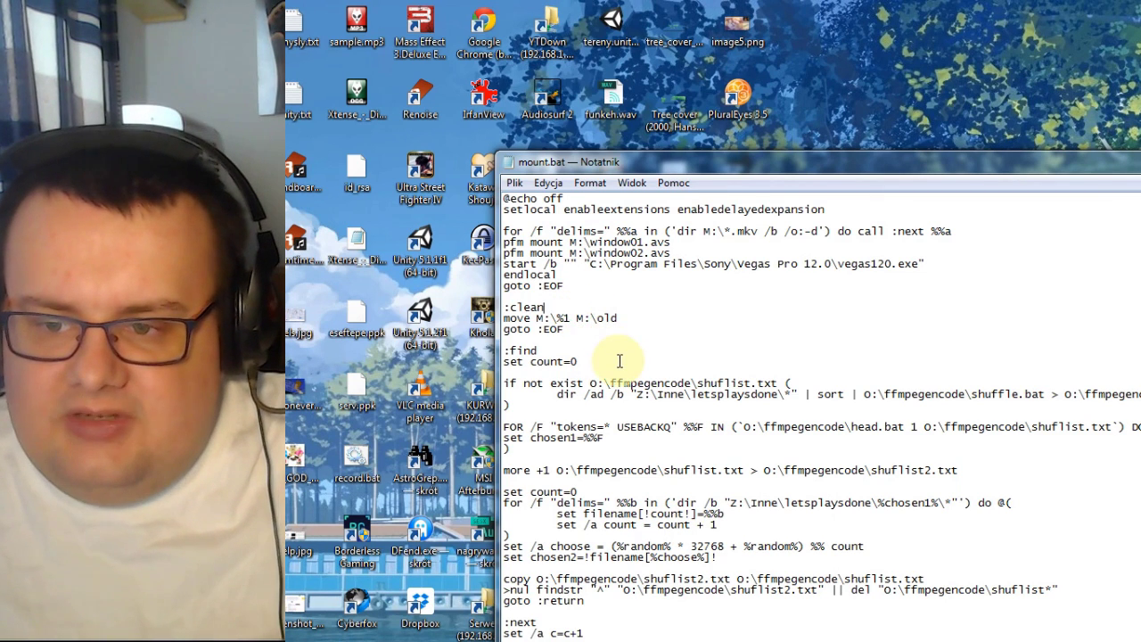
pyautogui.click(608, 300)
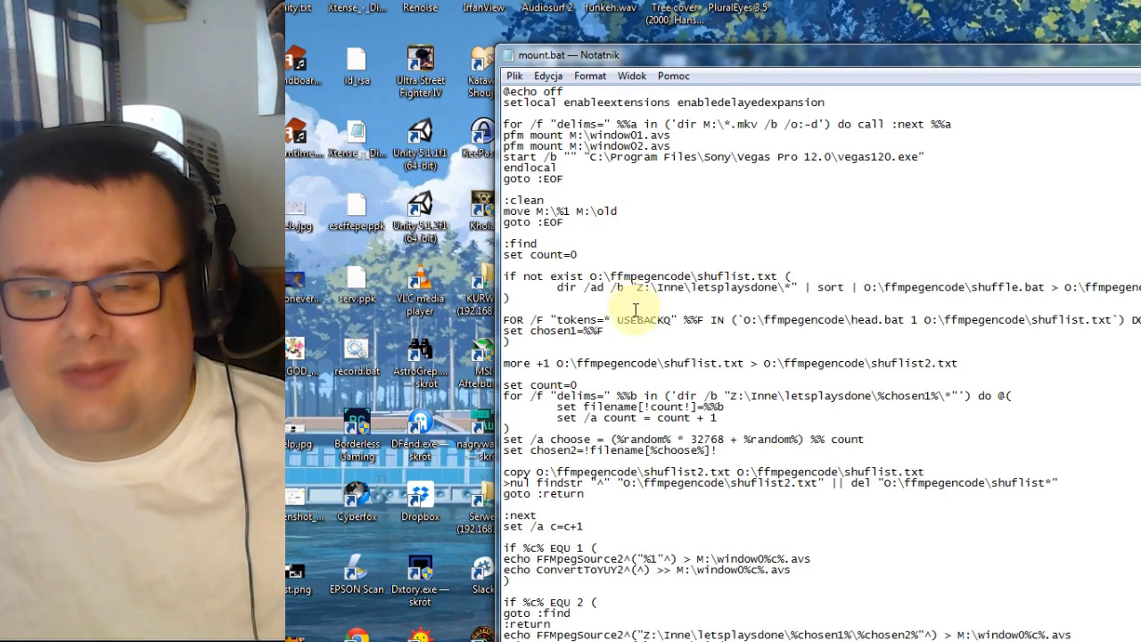
pyautogui.click(725, 339)
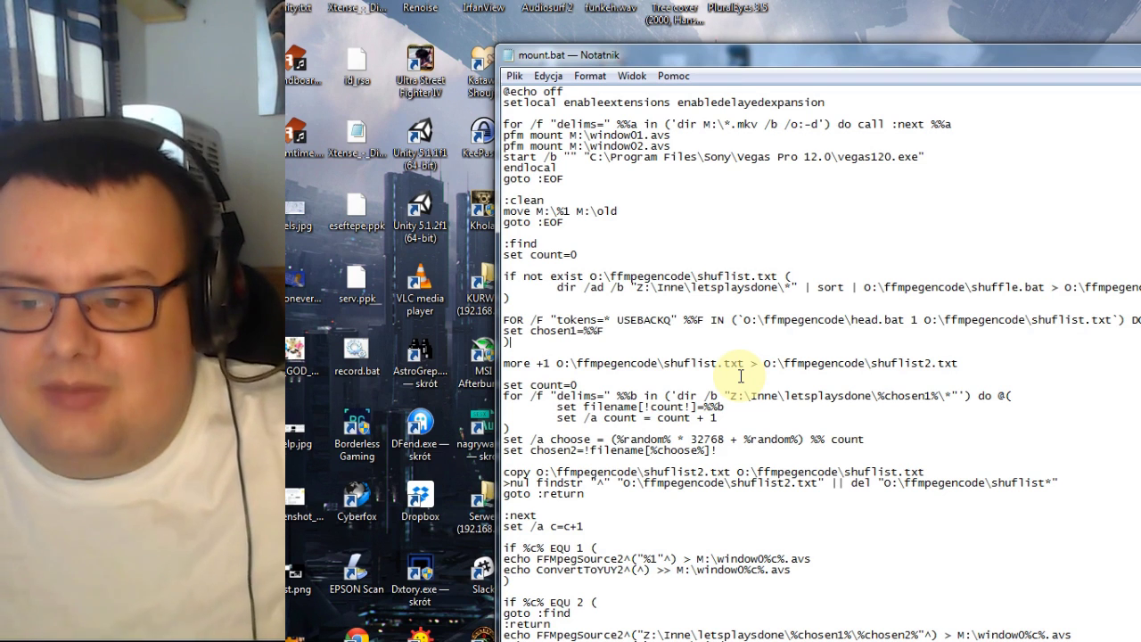
pyautogui.click(669, 337)
pyautogui.click(676, 384)
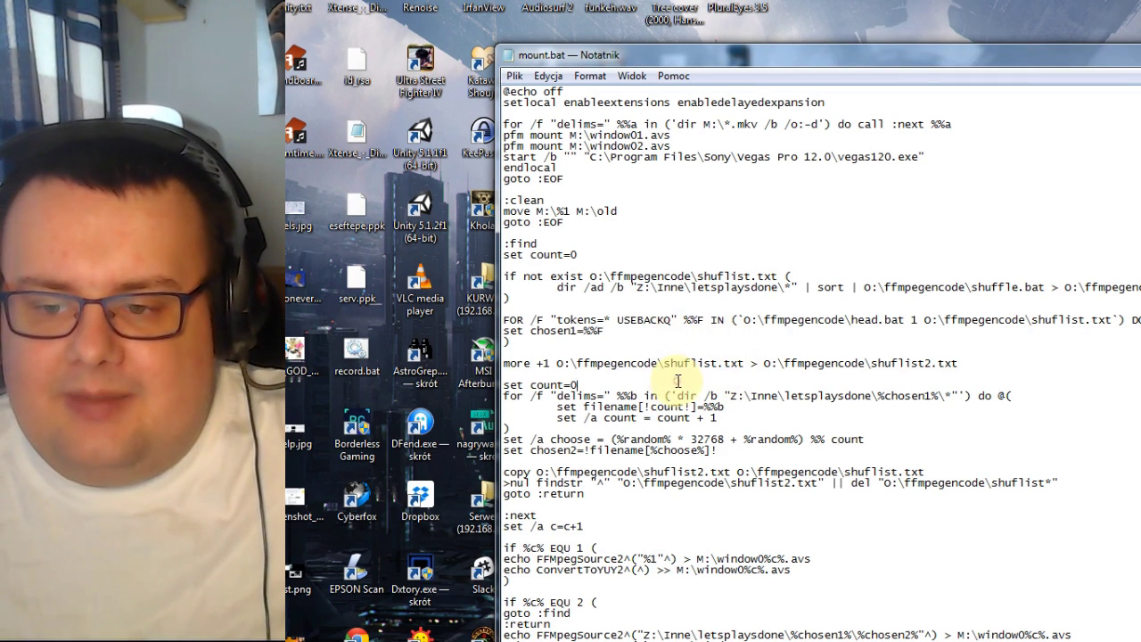
pyautogui.click(679, 372)
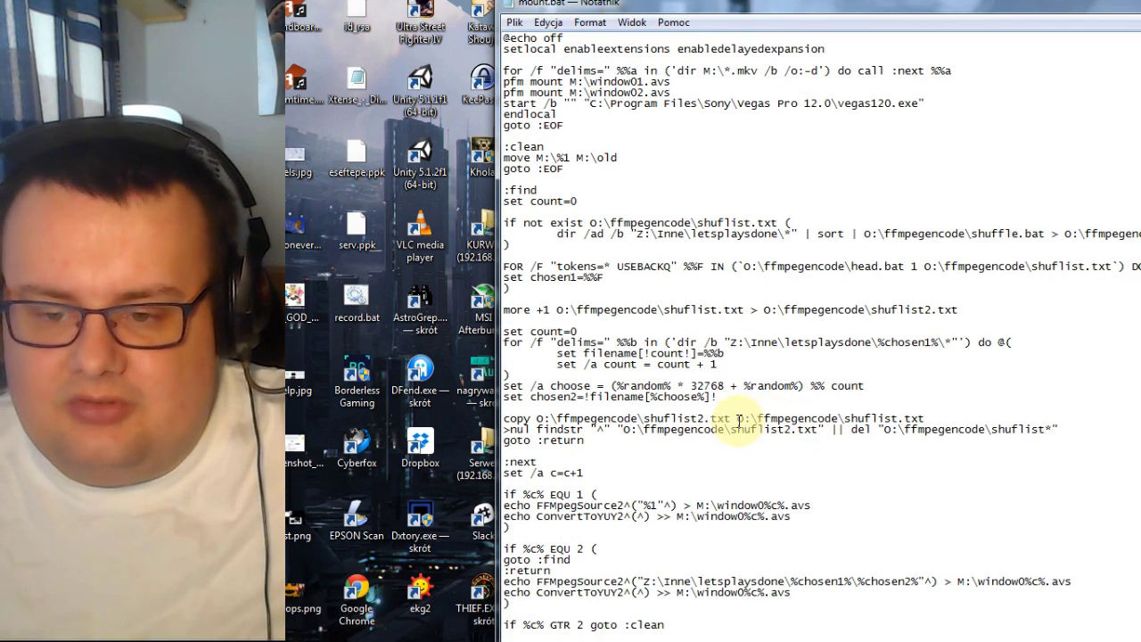
pyautogui.click(648, 441)
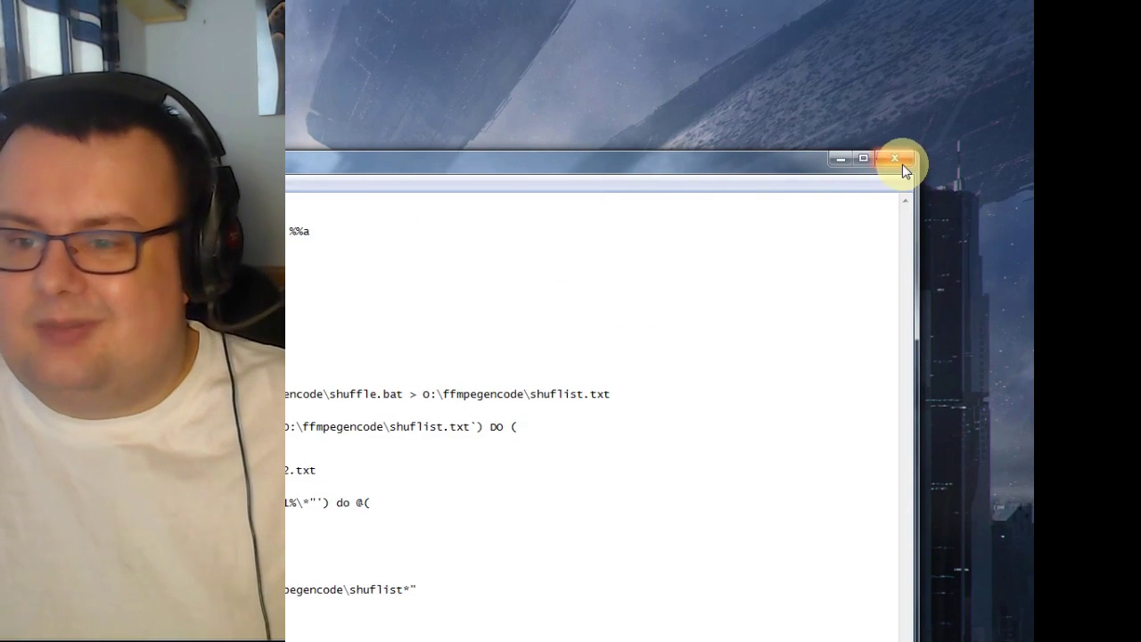
pyautogui.click(902, 164)
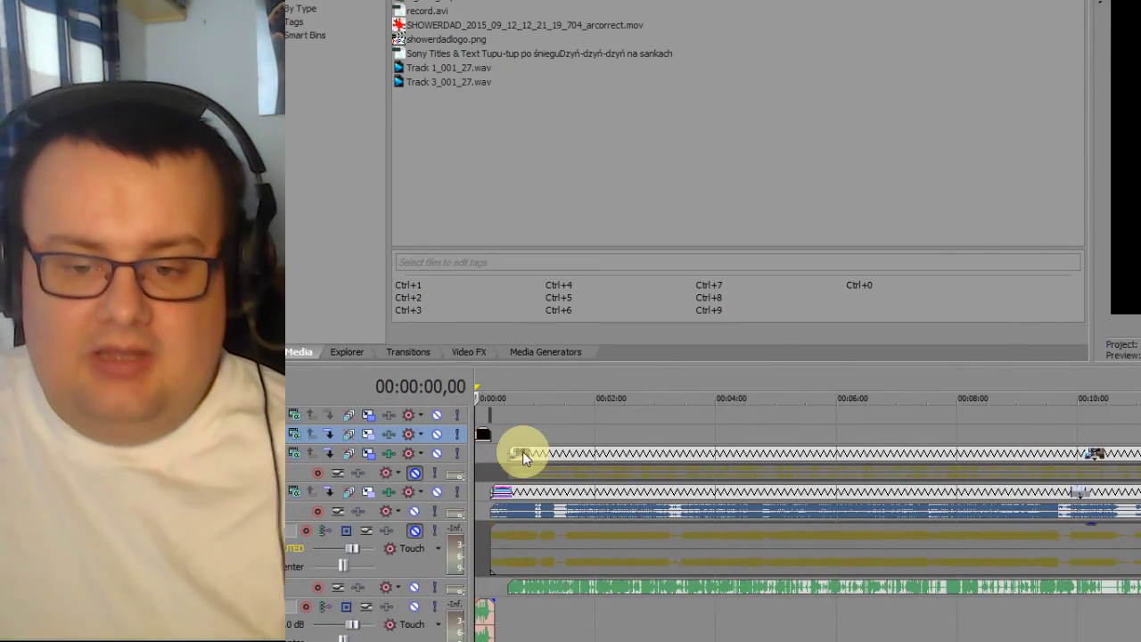
# - Examine the closing sequence from about 00:20:03 to 00:20:25 against the ends of the recordings, playing part of its end screen
pyautogui.press('End')
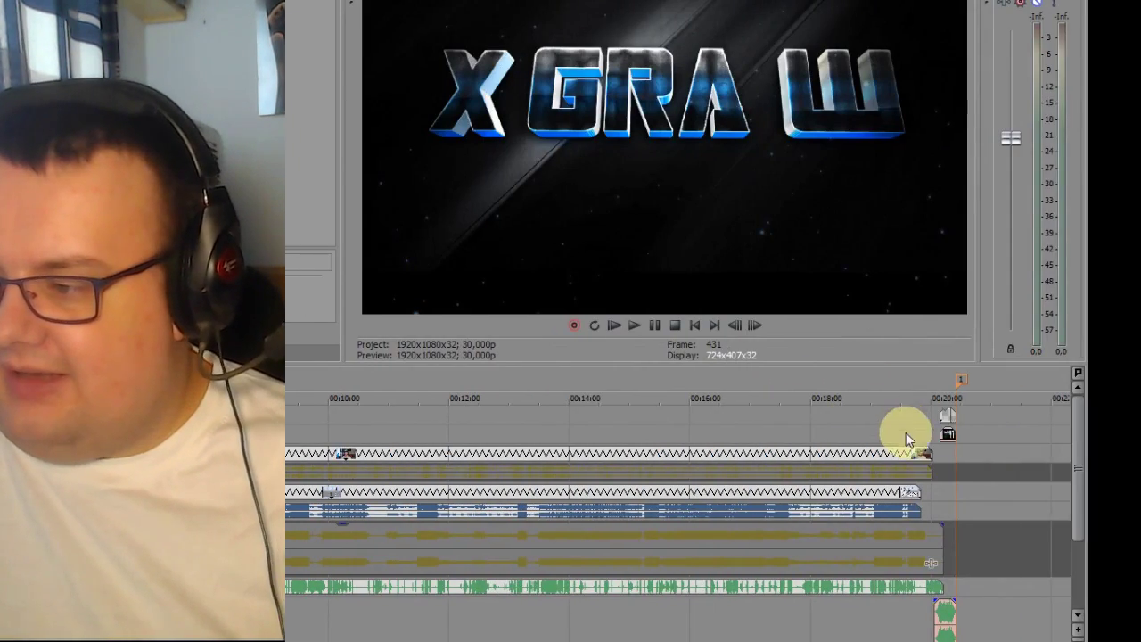
pyautogui.click(943, 445)
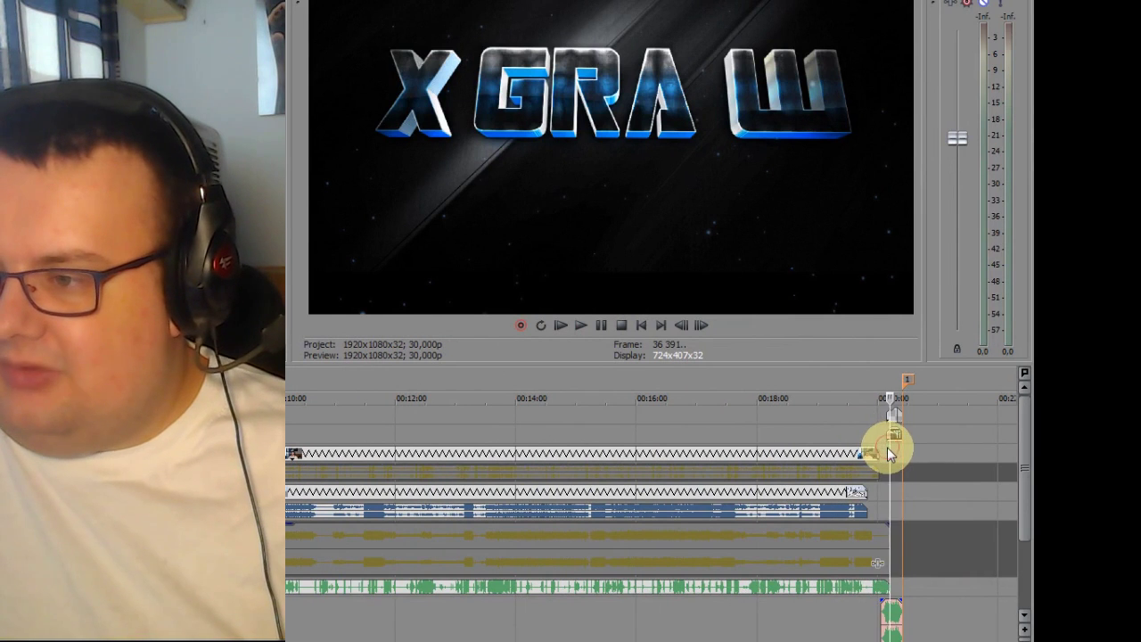
pyautogui.scroll(3, 921, 446)
pyautogui.scroll(3, 868, 446)
pyautogui.scroll(2, 452, 446)
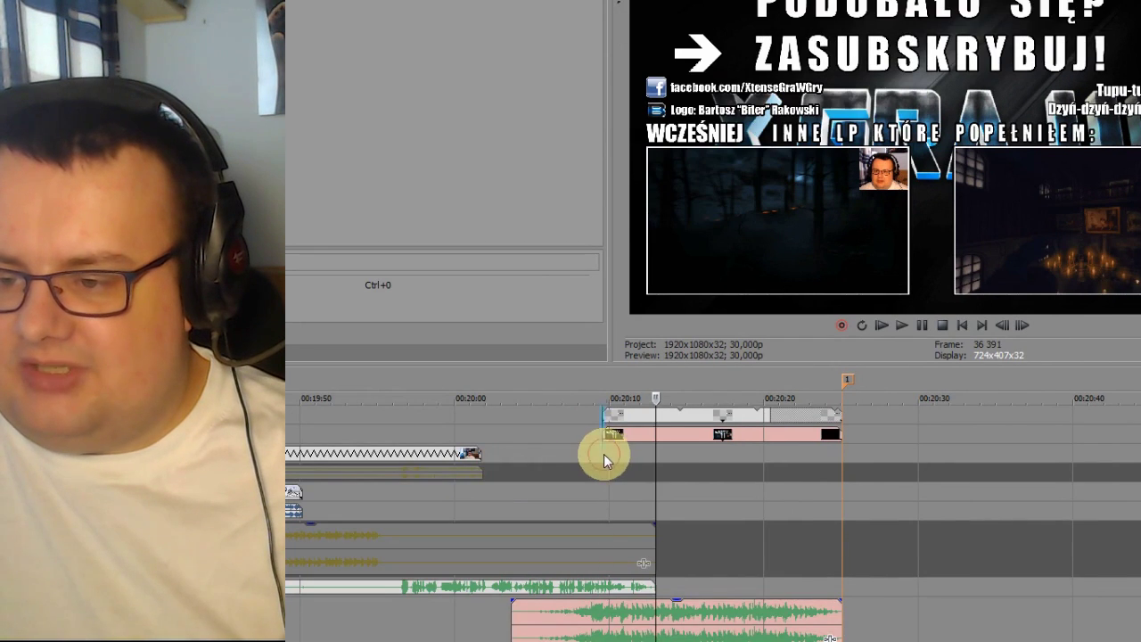
pyautogui.click(551, 507)
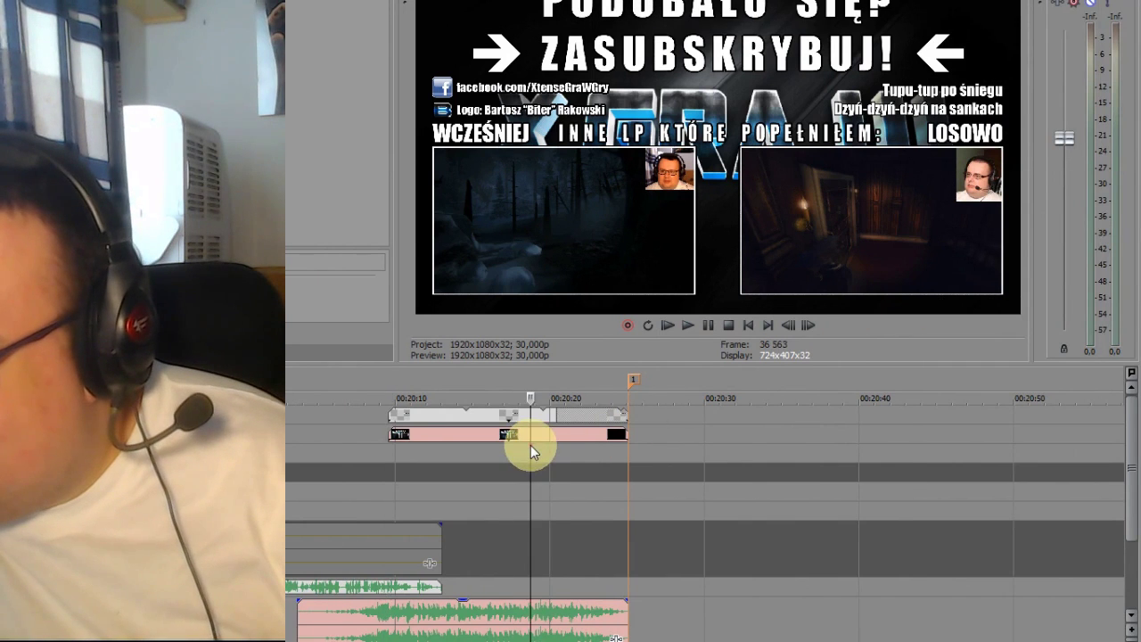
pyautogui.click(477, 445)
pyautogui.click(529, 455)
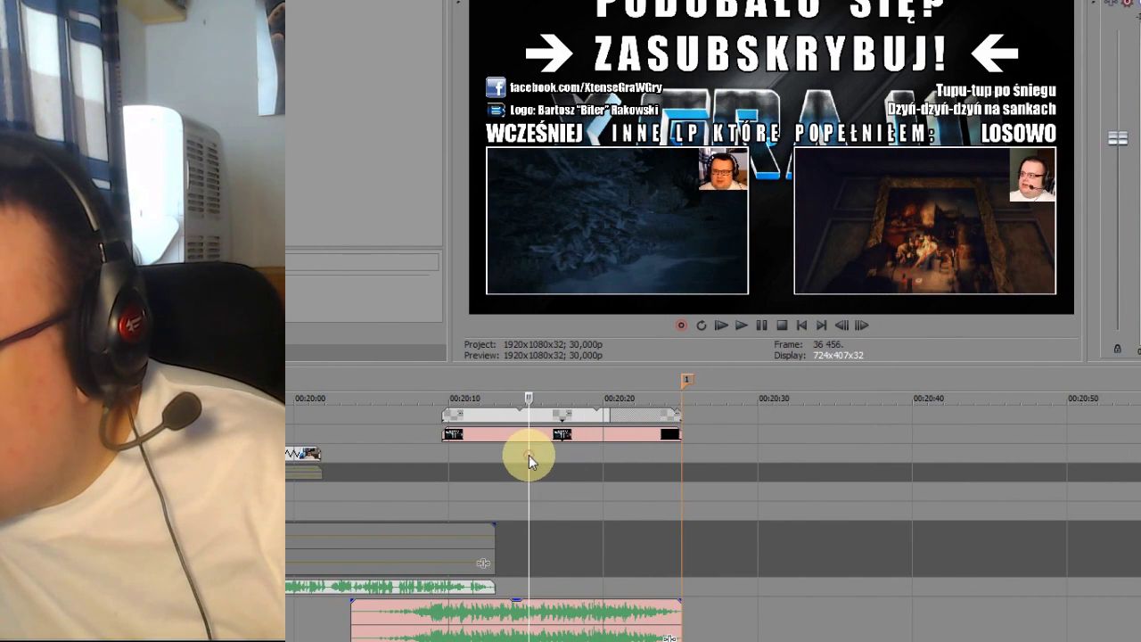
pyautogui.press('space')
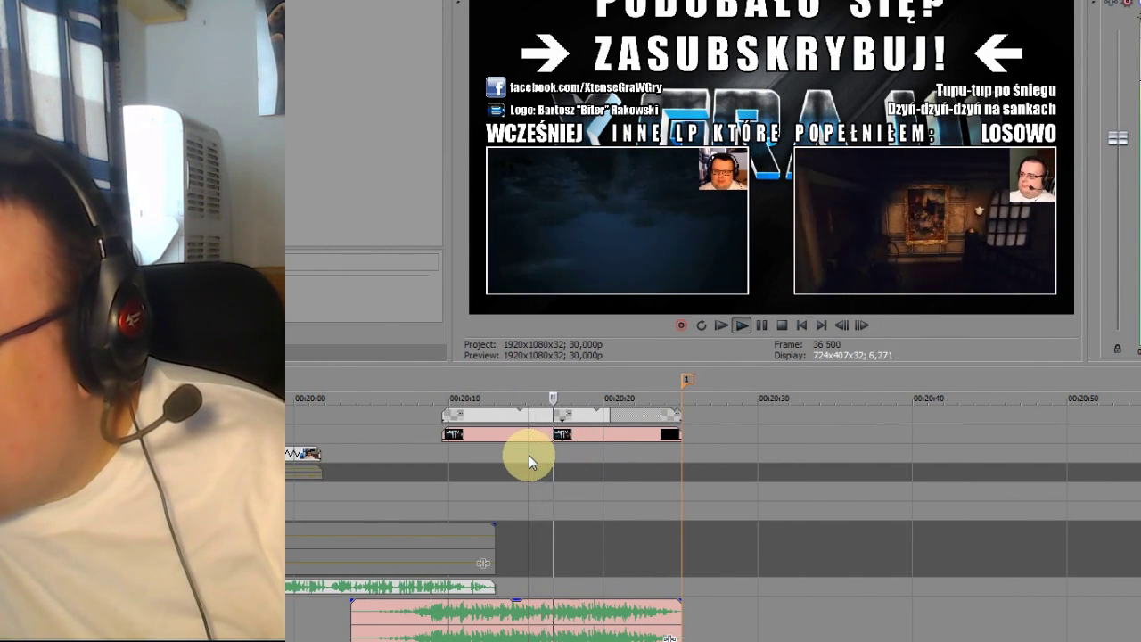
pyautogui.press('space')
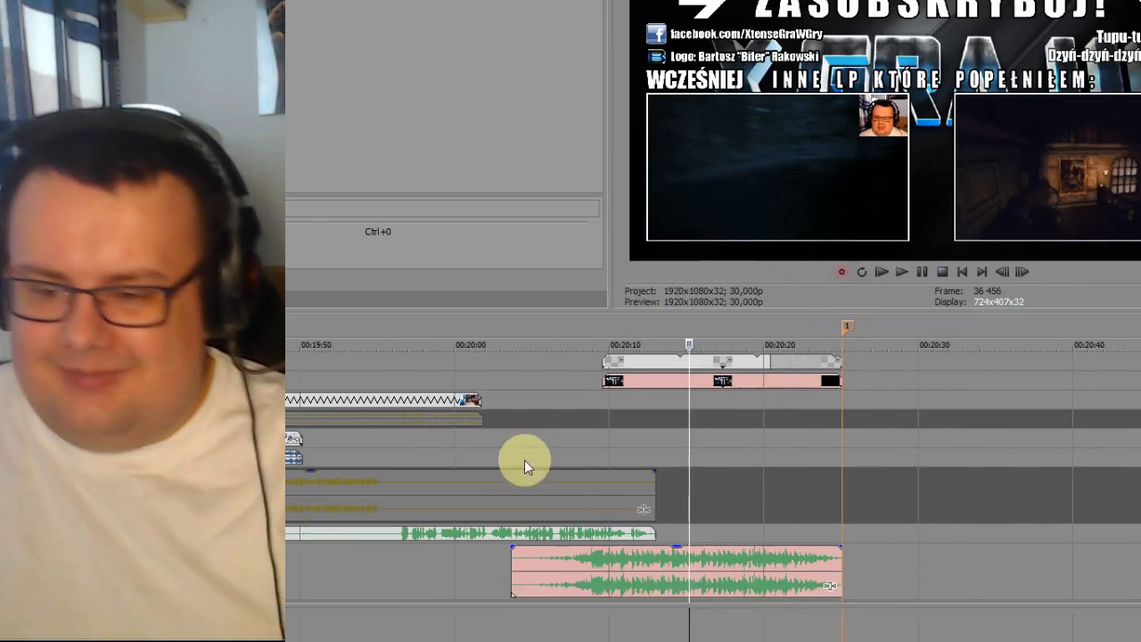
pyautogui.click(511, 396)
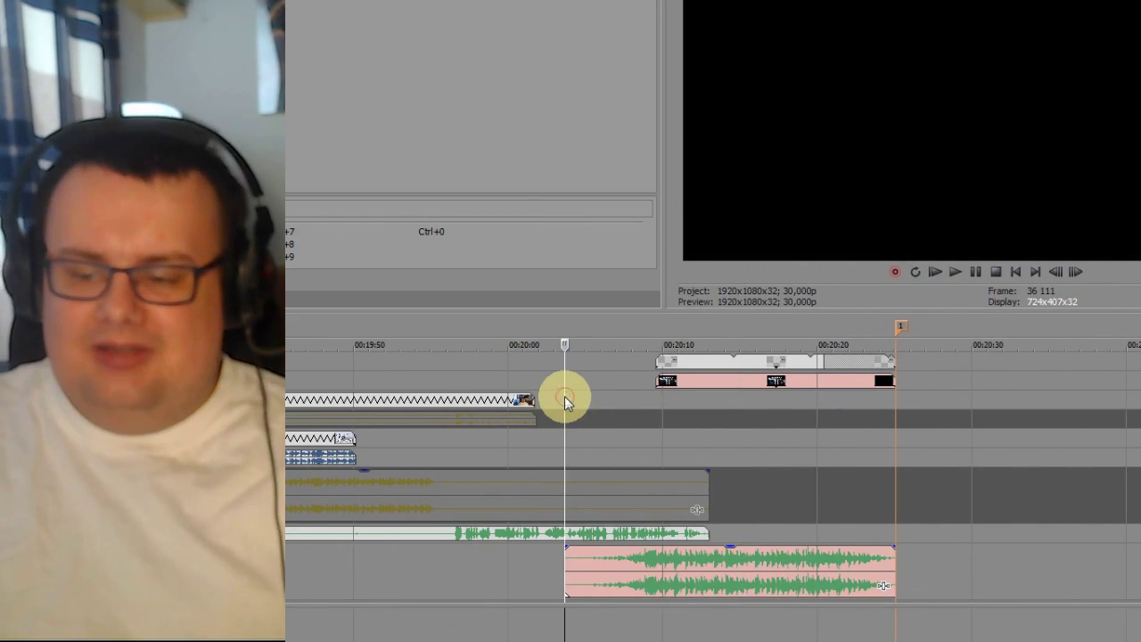
# - Play the end of the recordings to find the cut point, split them at about 00:19:45 and remove the remainder
pyautogui.click(343, 382)
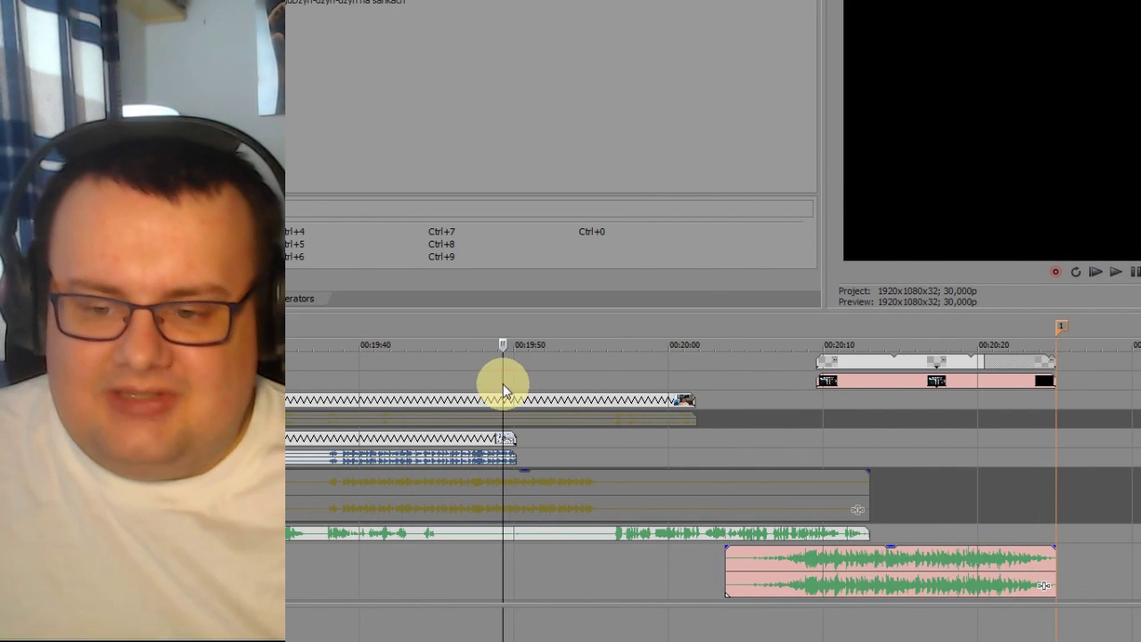
pyautogui.scroll(3, 624, 406)
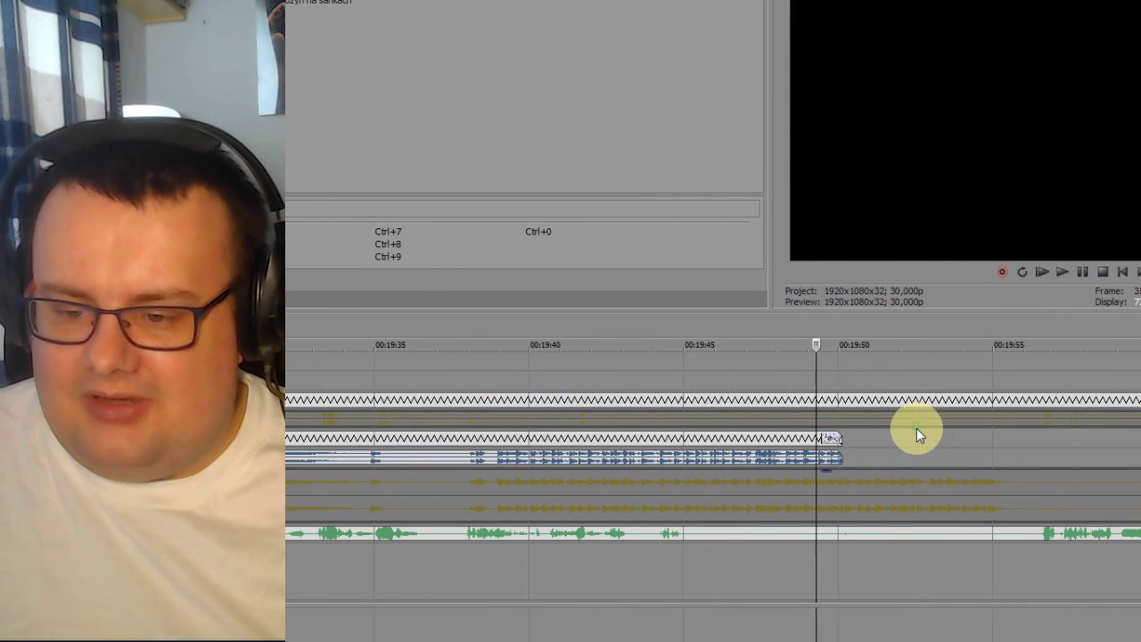
pyautogui.click(655, 403)
pyautogui.press('space')
pyautogui.scroll(3, 757, 403)
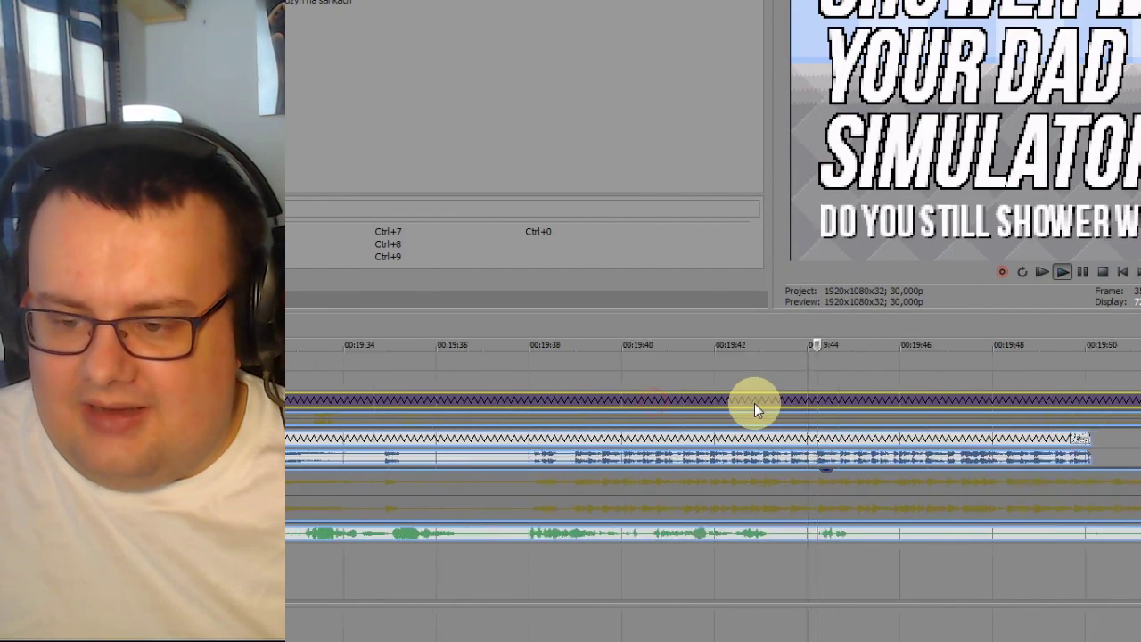
pyautogui.press('space')
pyautogui.click(879, 401)
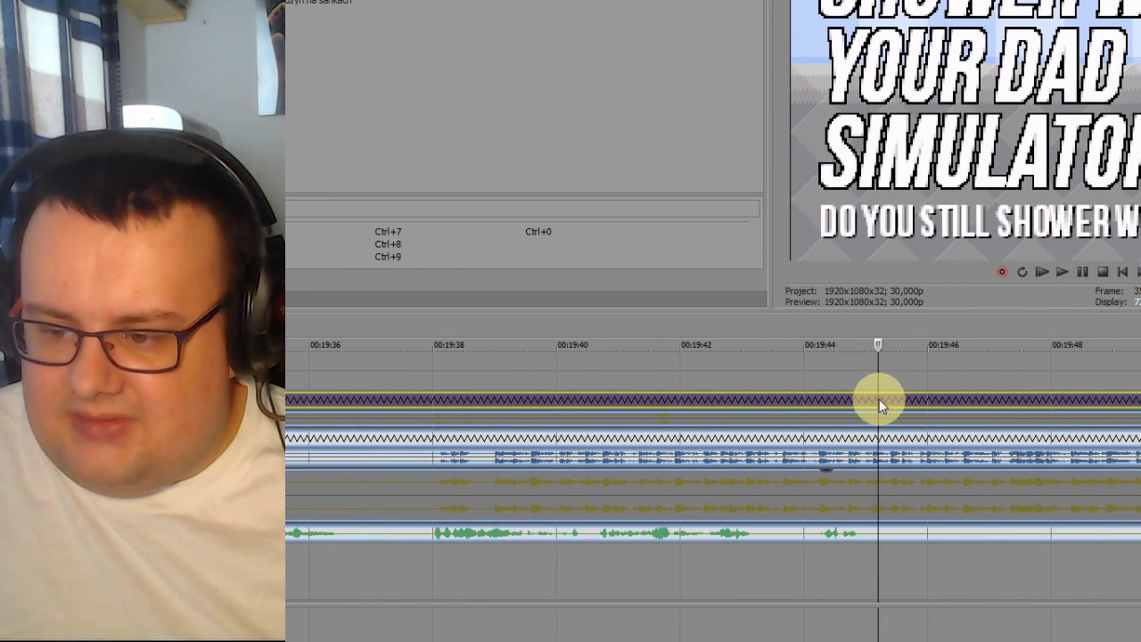
pyautogui.click(888, 397)
pyautogui.hotkey('ctrl', 'v')
pyautogui.scroll(-4, 888, 396)
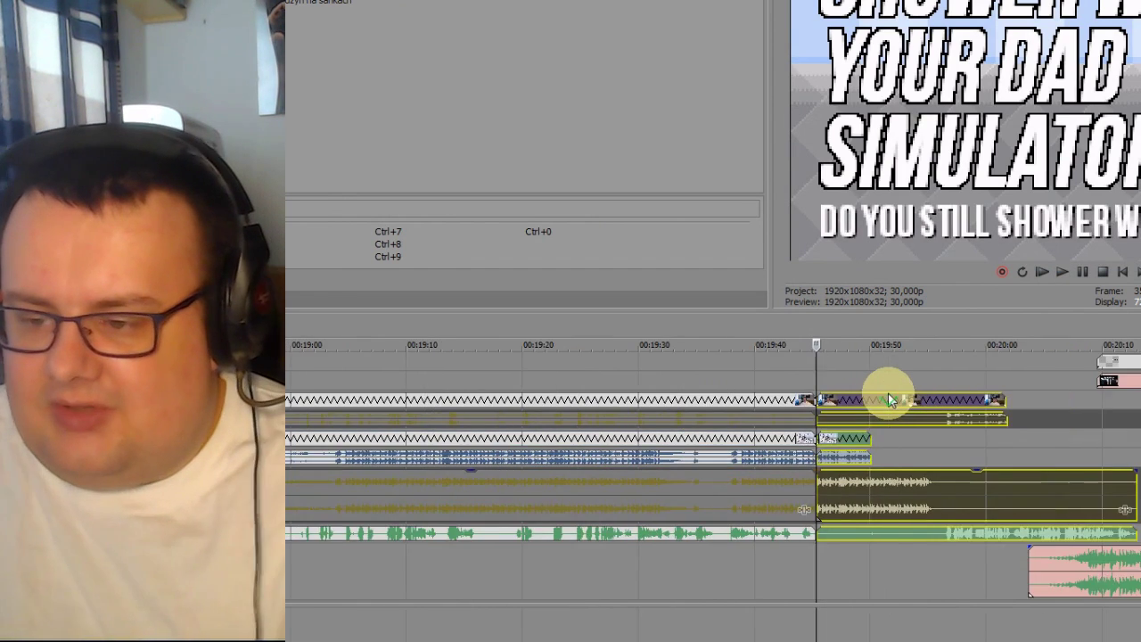
# - Move the closing sequence with its music so the end screen starts at the cut, and bring marker 1 to its end
pyautogui.moveTo(926, 379); pyautogui.dragTo(624, 364)
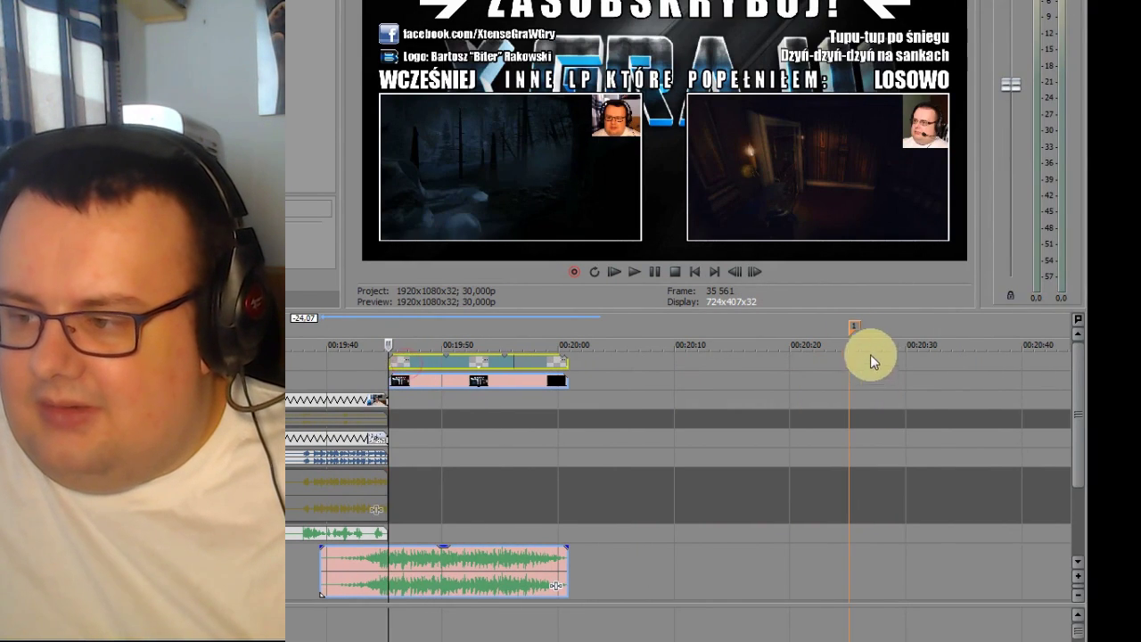
pyautogui.moveTo(851, 328); pyautogui.dragTo(412, 440)
# - Fade out the game audio on track 6 from the start of the closing music to the cut and play the transition
pyautogui.scroll(5, 378, 449)
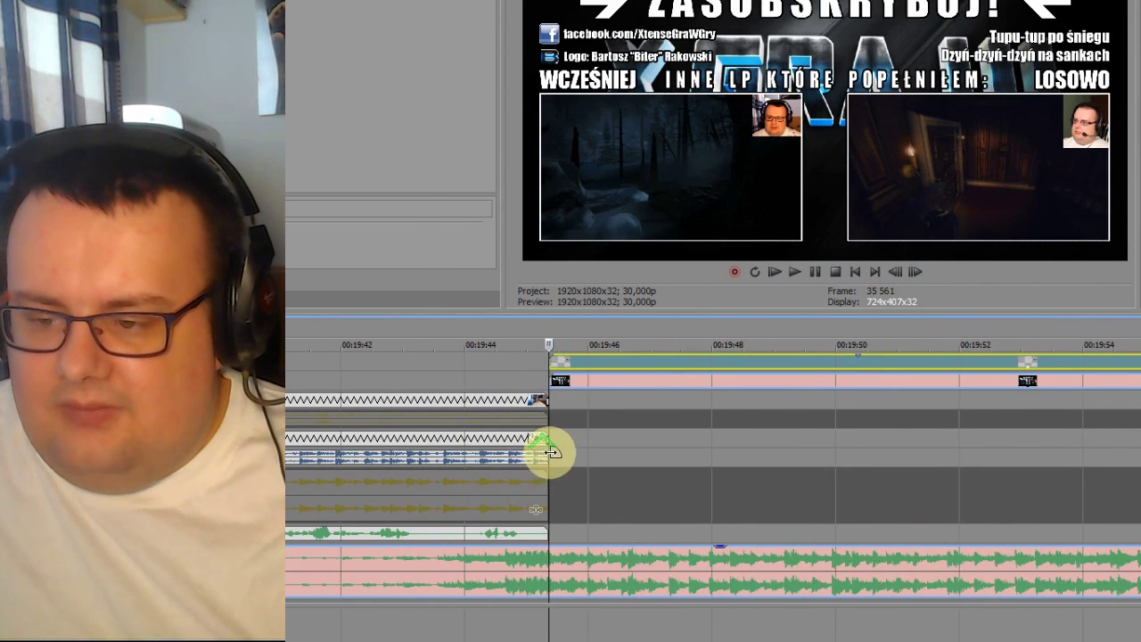
pyautogui.moveTo(550, 448); pyautogui.dragTo(370, 465)
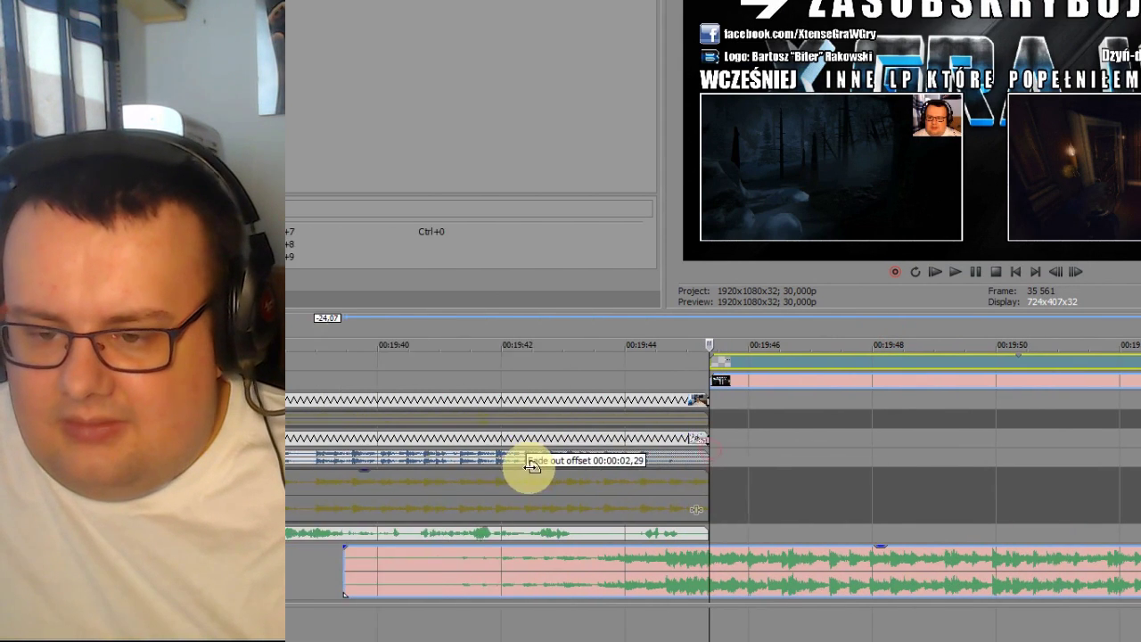
pyautogui.moveTo(530, 465); pyautogui.dragTo(344, 463)
pyautogui.click(344, 463)
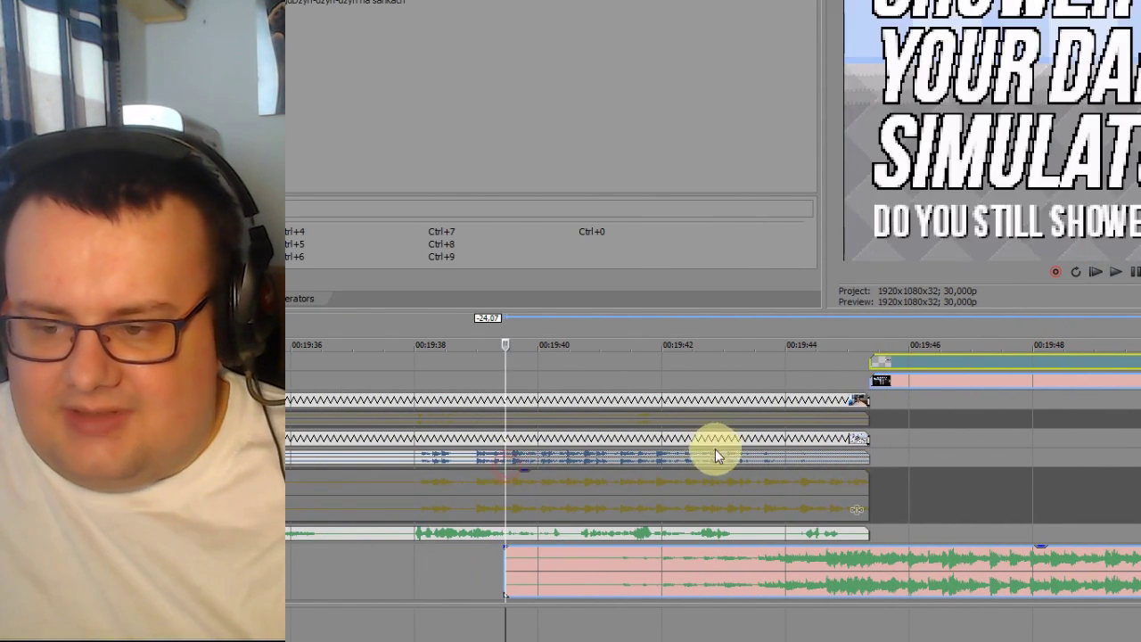
pyautogui.press('space')
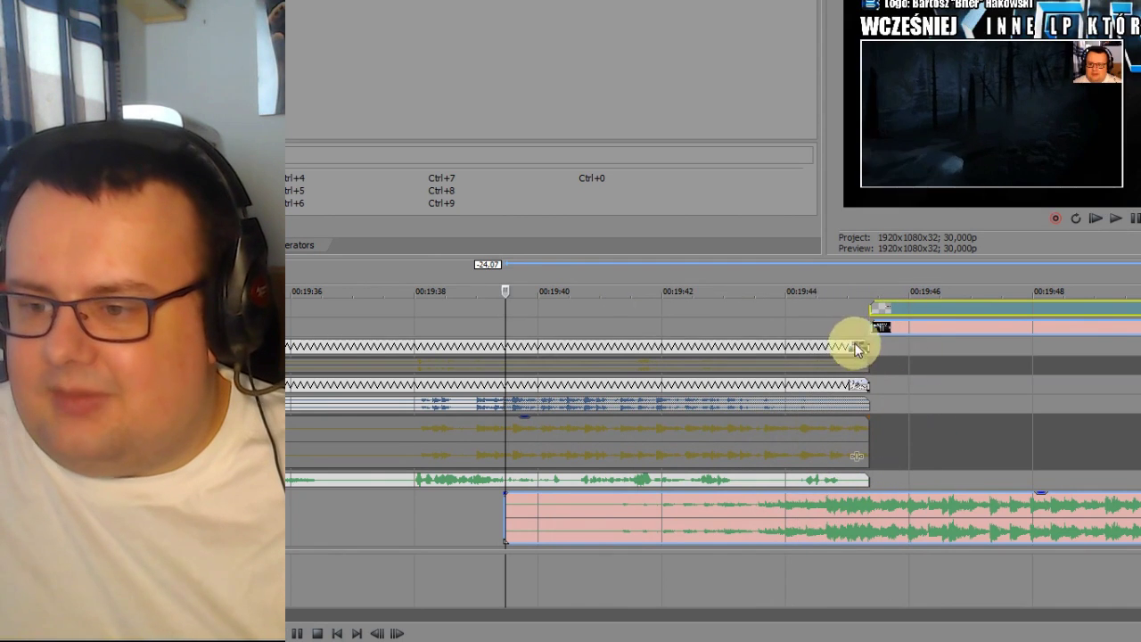
pyautogui.press('space')
# - Open the closing sequence's generated title for editing and delete both of its text lines
pyautogui.click(876, 308)
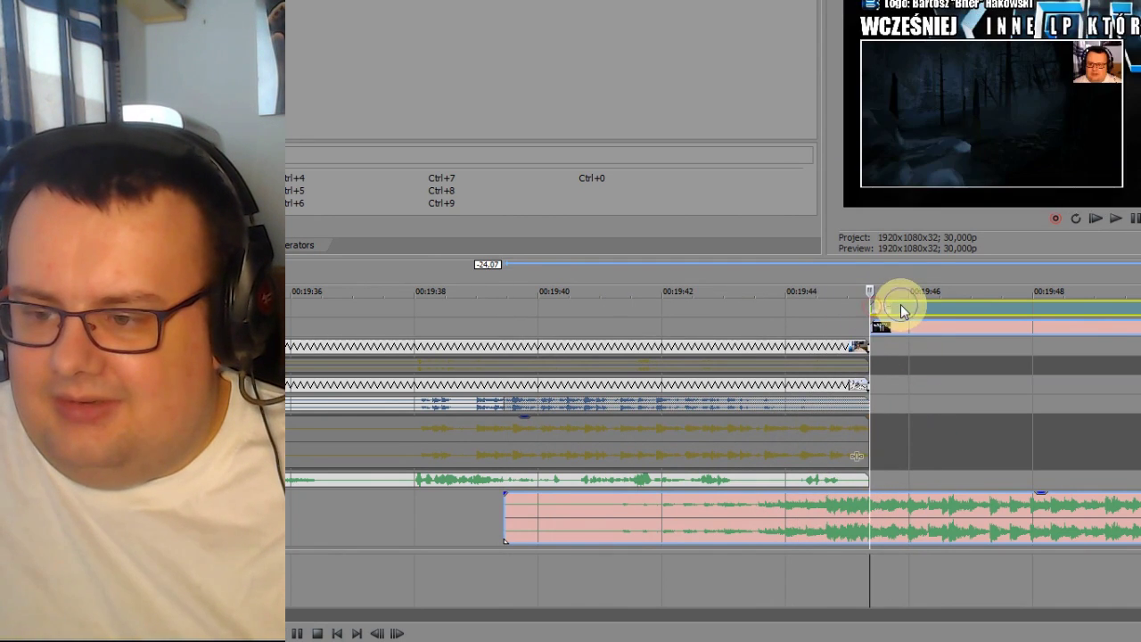
pyautogui.rightClick(899, 308)
pyautogui.click(886, 0)
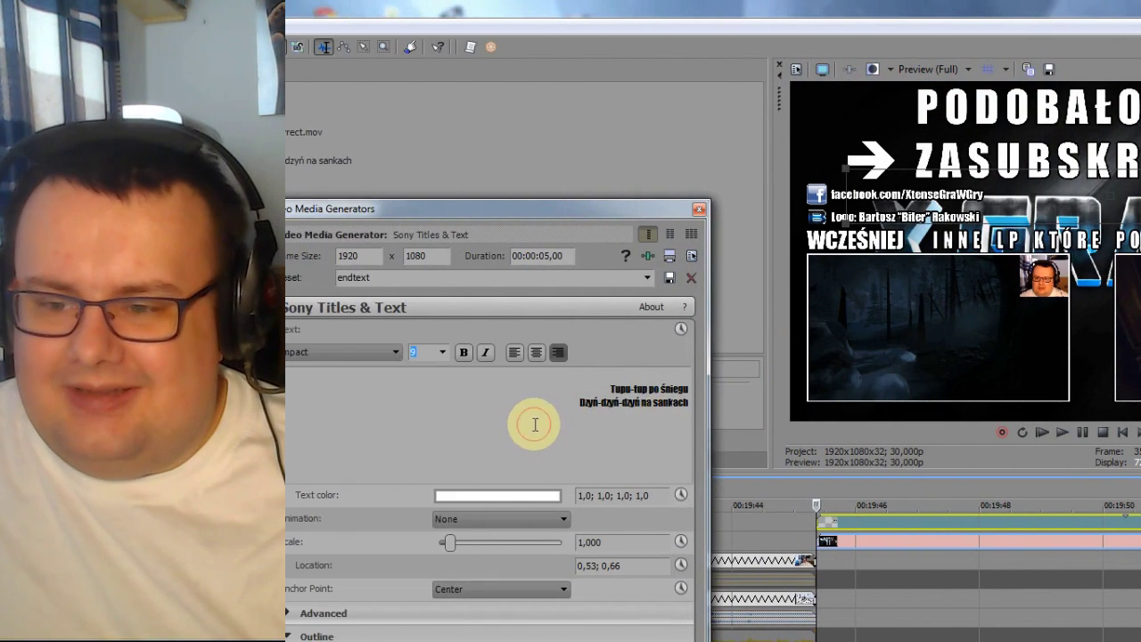
pyautogui.tripleClick(268, 424)
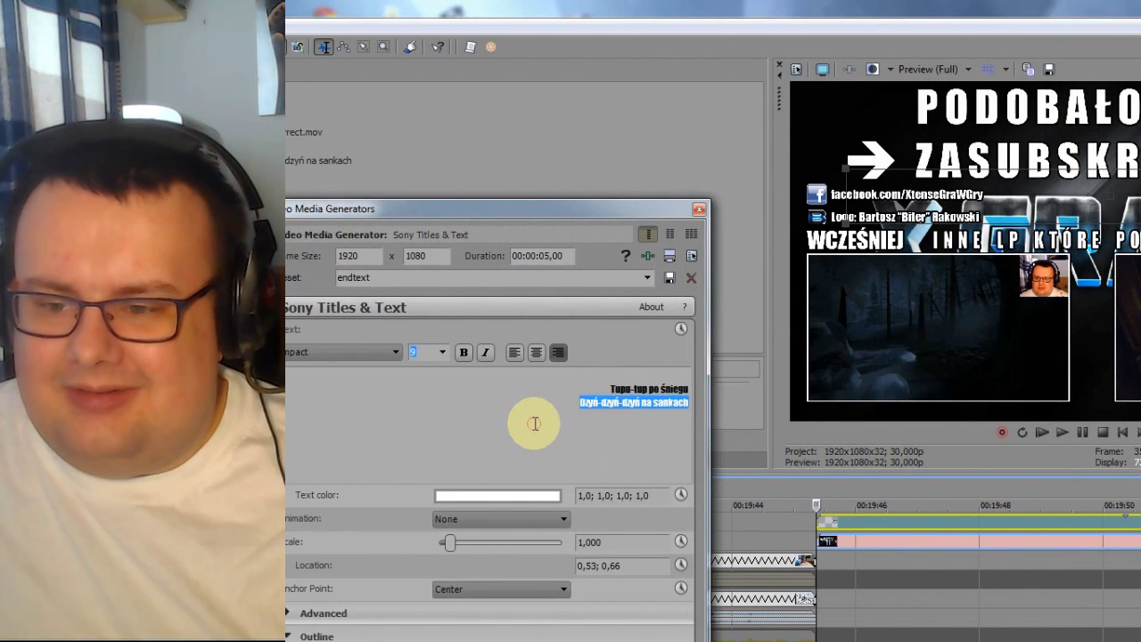
pyautogui.press('Delete')
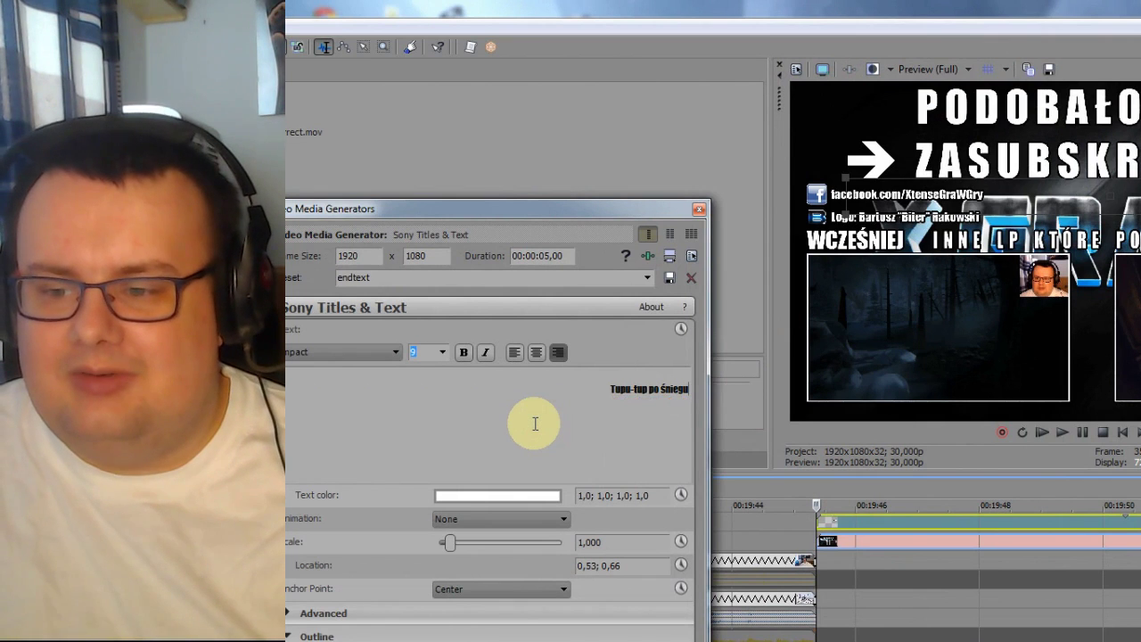
pyautogui.press('BackSpace')
pyautogui.press('BackSpace')
pyautogui.press('BackSpace')
pyautogui.press('BackSpace')
pyautogui.press('BackSpace')
pyautogui.press('BackSpace')
pyautogui.press('BackSpace')
pyautogui.press('BackSpace')
pyautogui.press('BackSpace')
pyautogui.press('BackSpace')
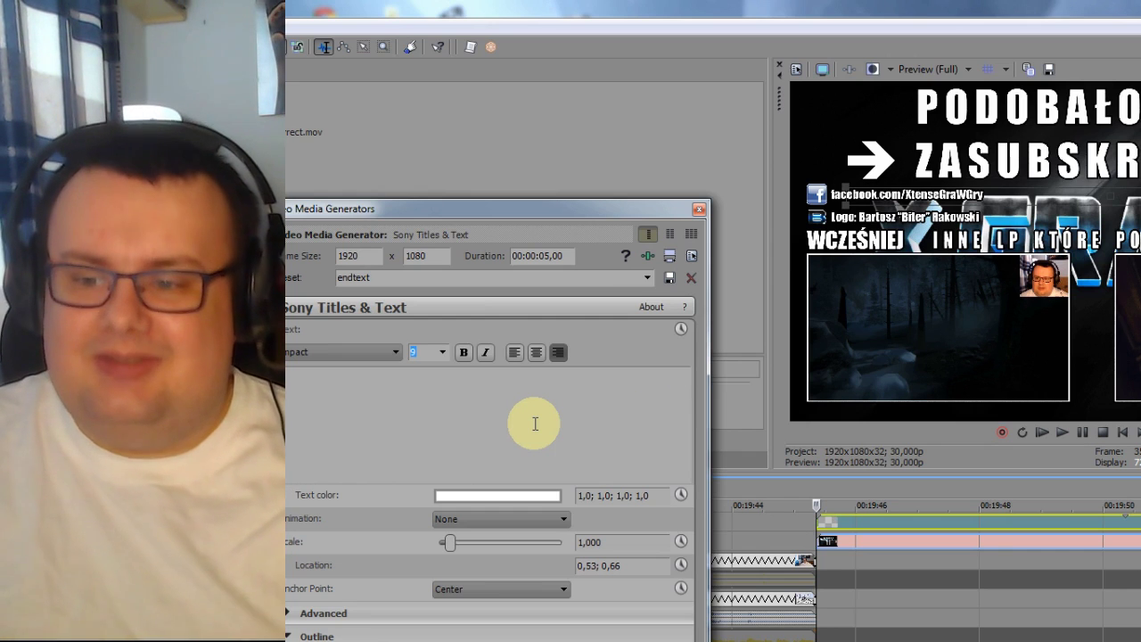
# - Enter "A twoja stara pierze w rzece CHY CHY CHHHHHHHHHH" as the closing title text and close the media generator
pyautogui.write('A')
pyautogui.press('BackSpace')
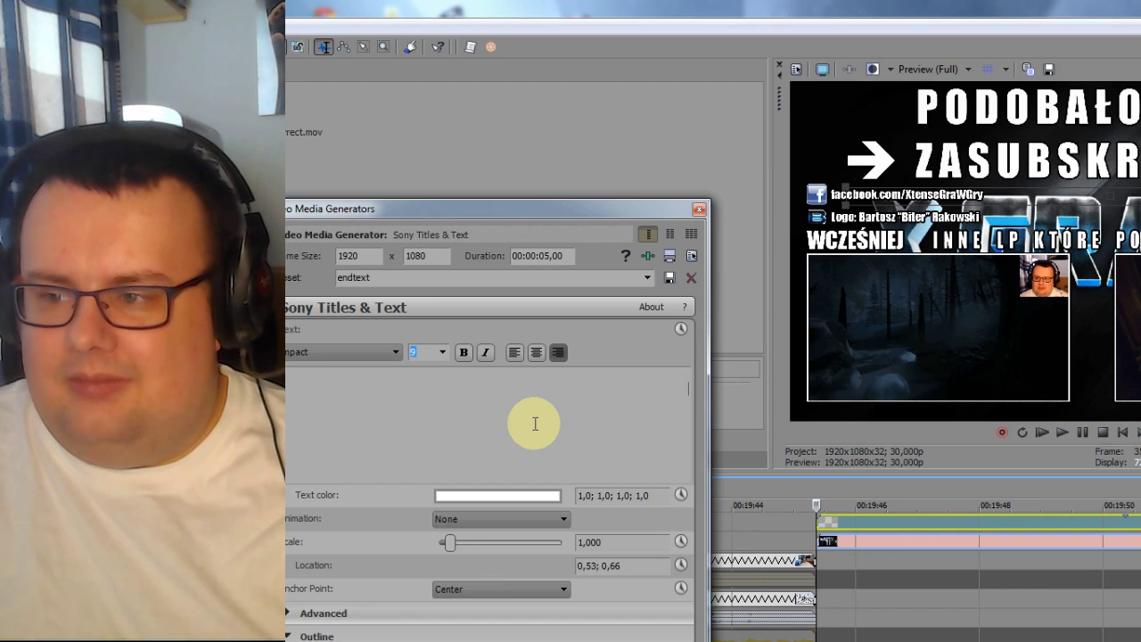
pyautogui.write('A twoja st')
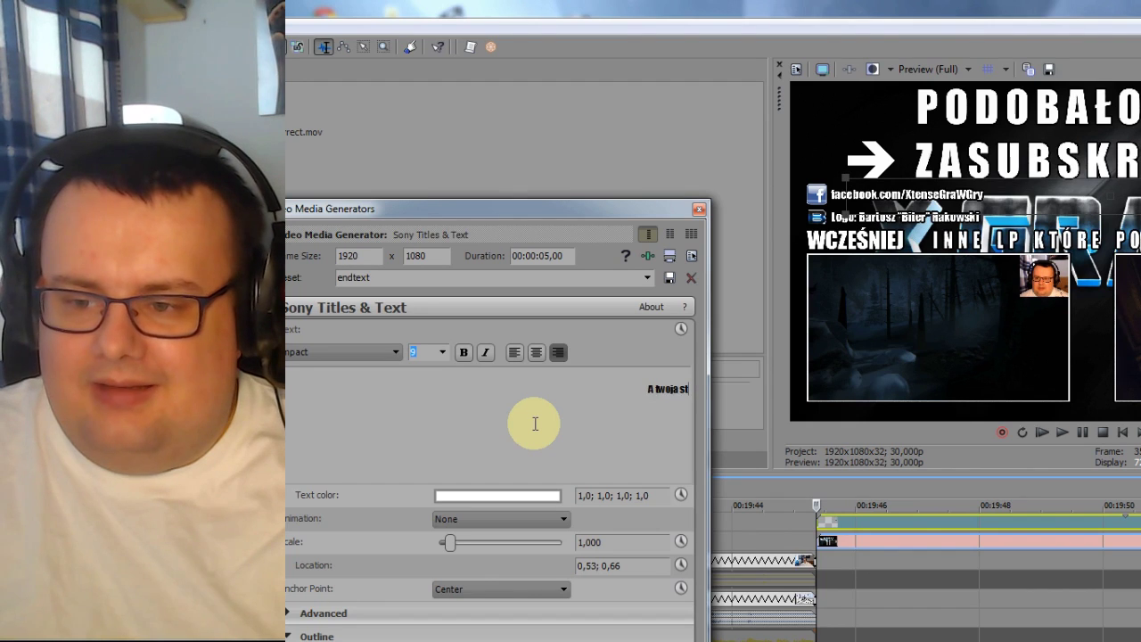
pyautogui.write('ara pierzew rzecze')
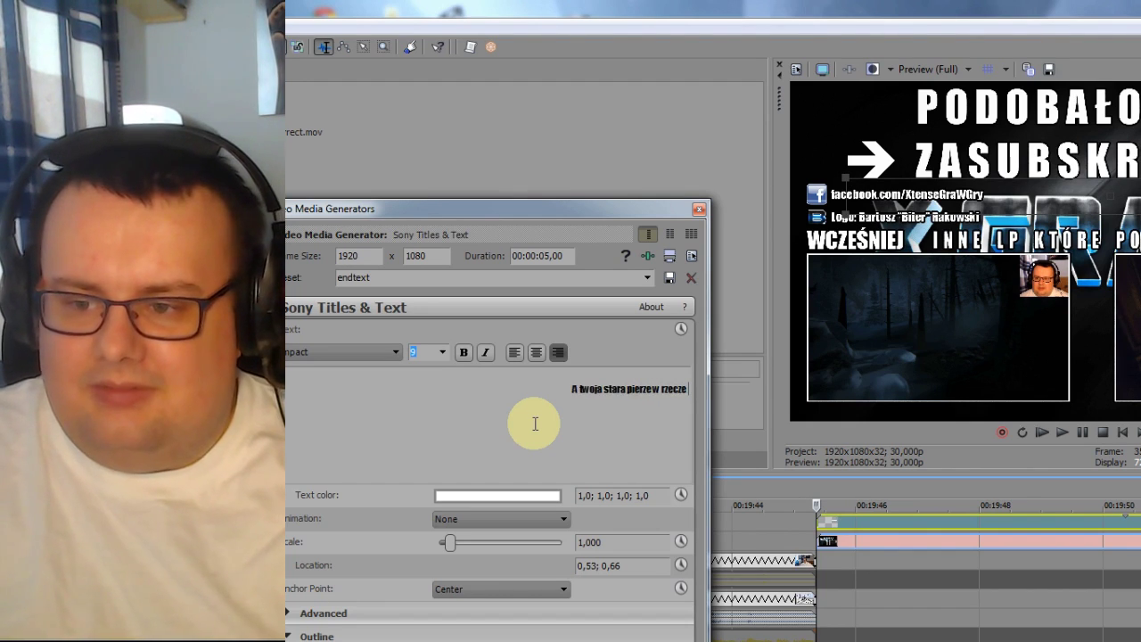
pyautogui.press('BackSpace')
pyautogui.press('BackSpace')
pyautogui.write('e CH')
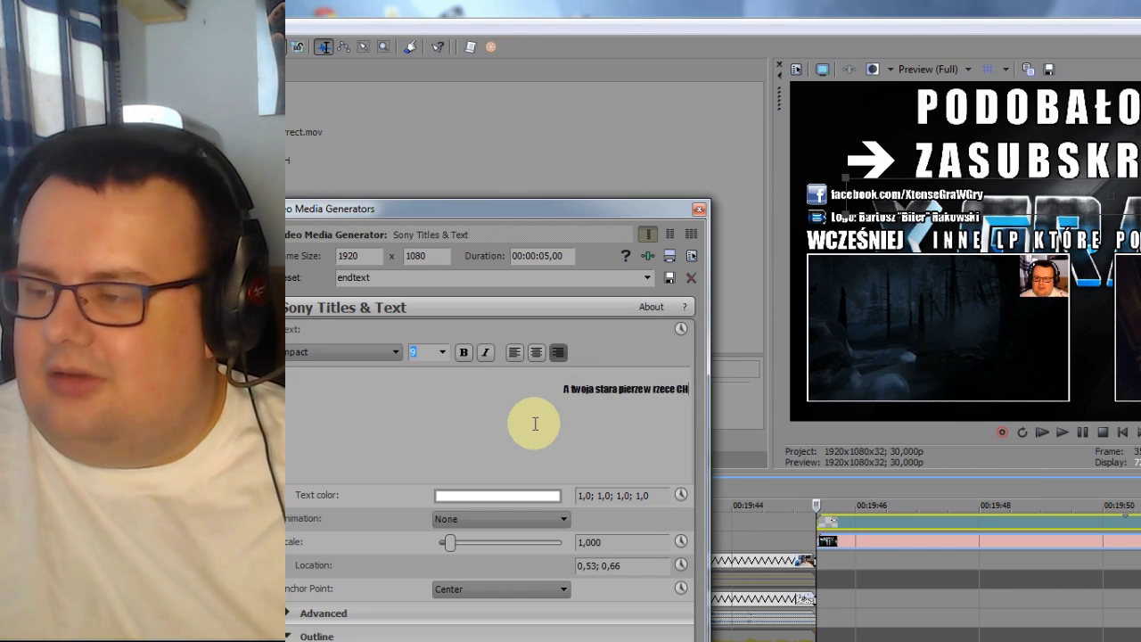
pyautogui.write('Y CHY CHHHHHHHHHH')
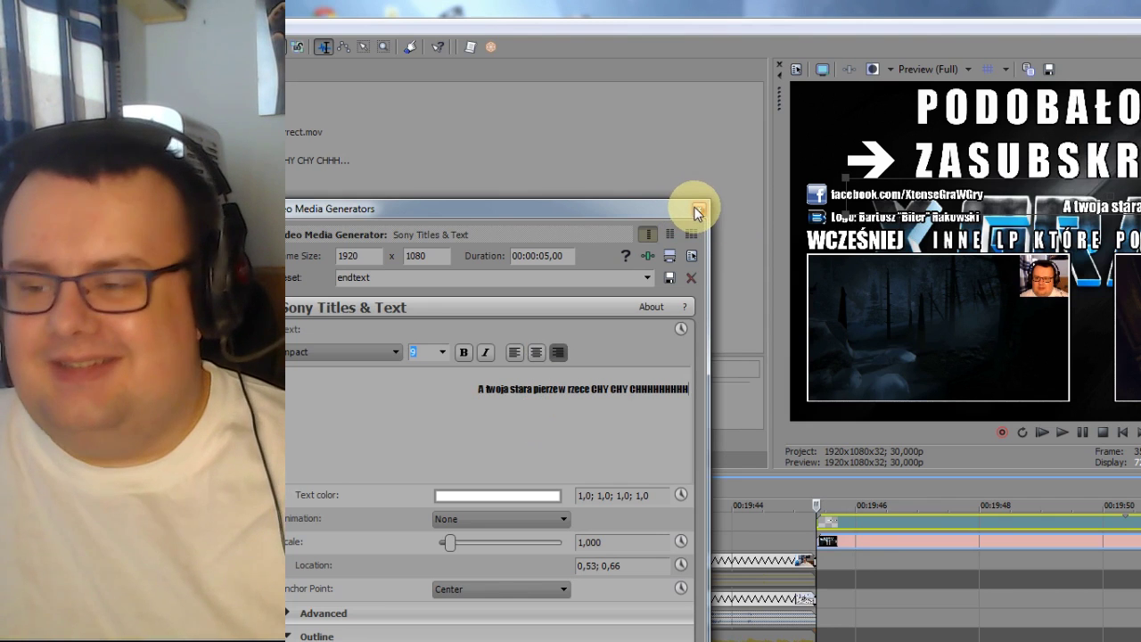
pyautogui.click(698, 211)
# - Review the assembled timeline from its start, previewing the gameplay at several points between about 00:08:00 and 00:15:00
pyautogui.scroll(-5, 856, 424)
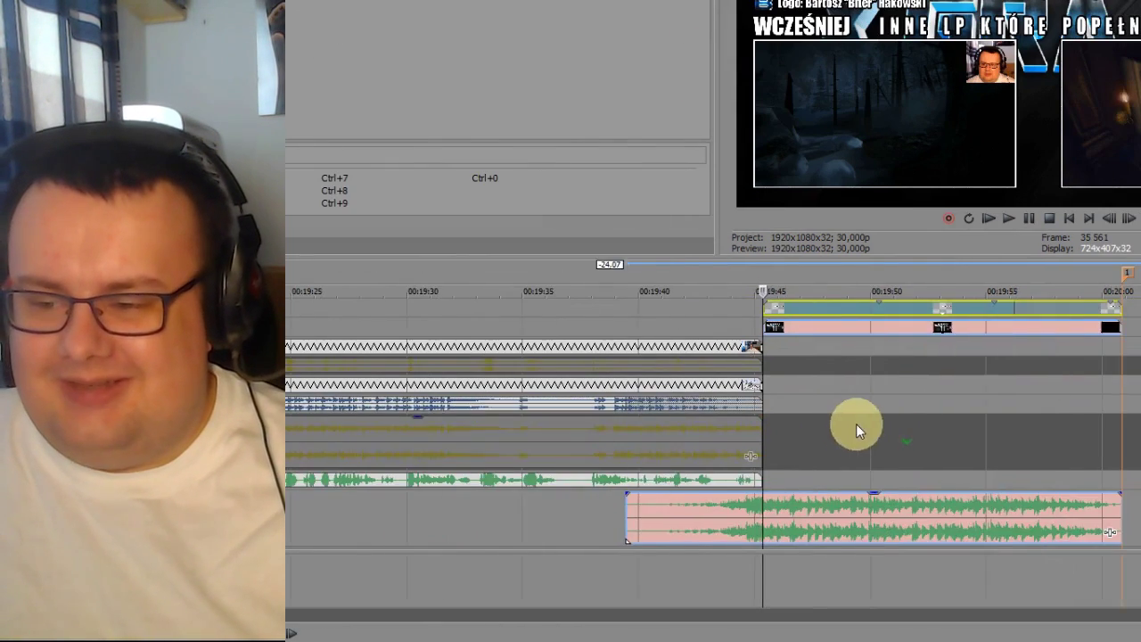
pyautogui.scroll(-4, 749, 360)
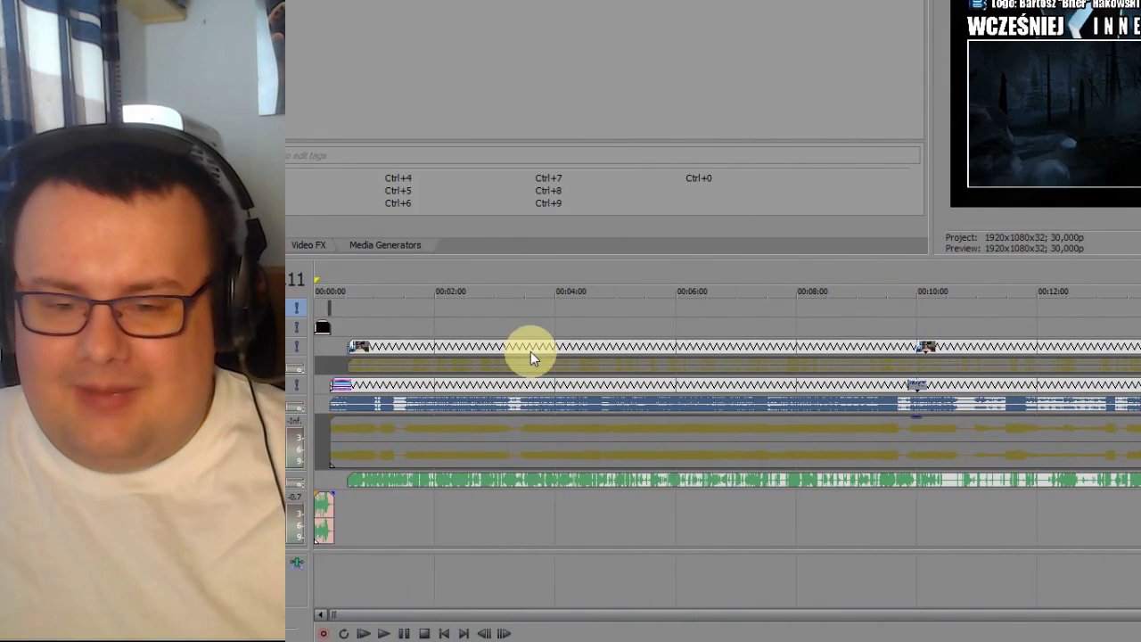
pyautogui.click(327, 345)
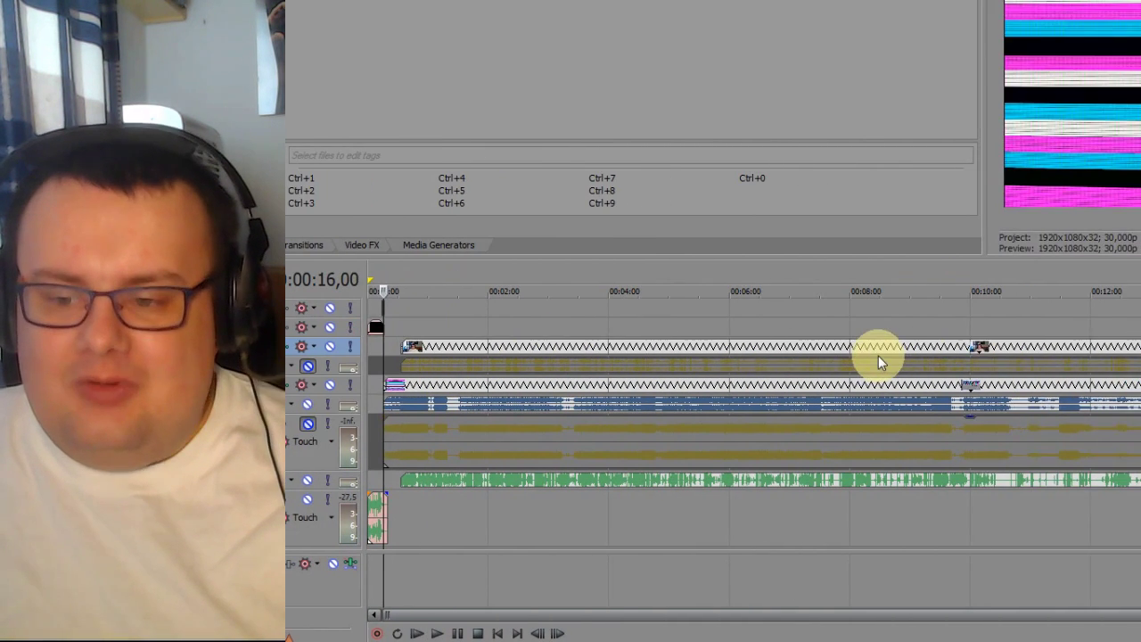
pyautogui.click(1048, 351)
pyautogui.press('space')
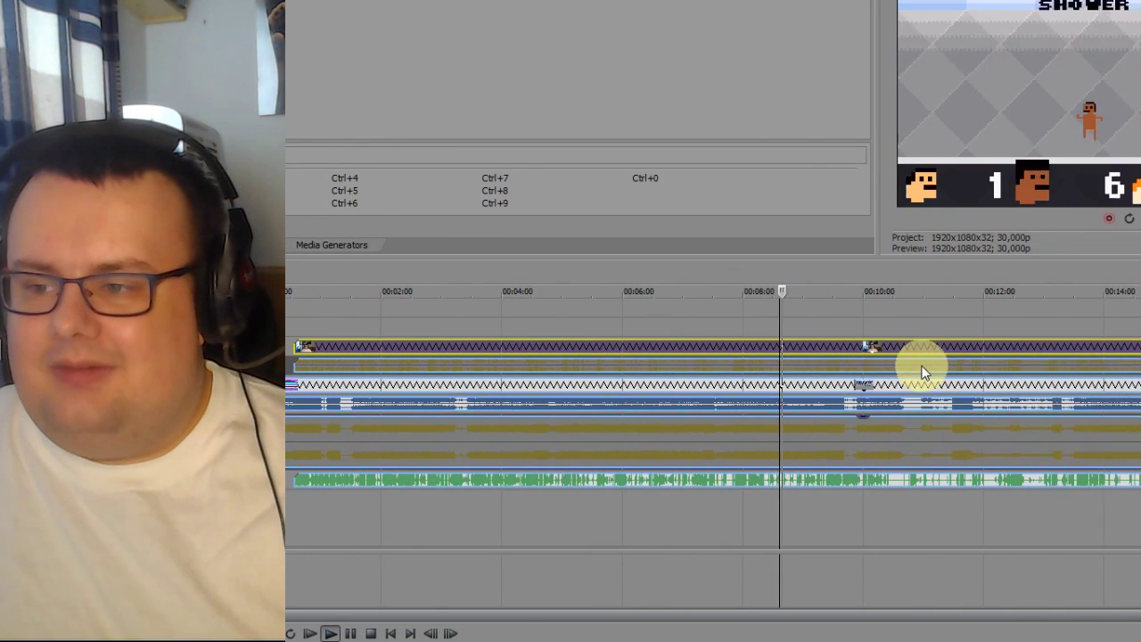
pyautogui.click(848, 362)
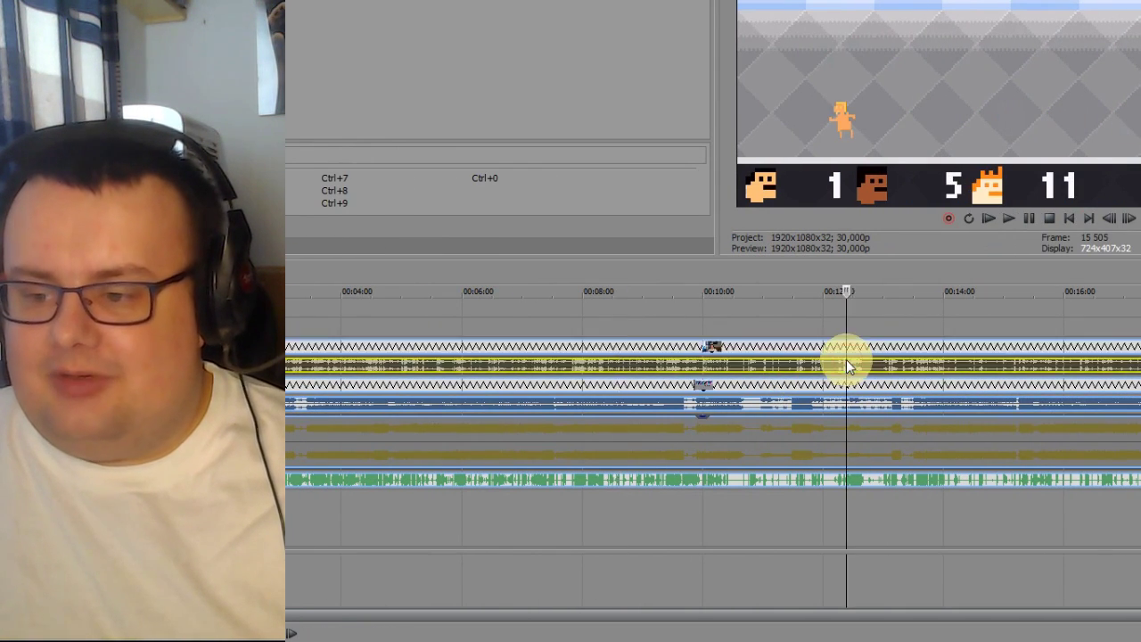
pyautogui.click(887, 356)
pyautogui.click(901, 366)
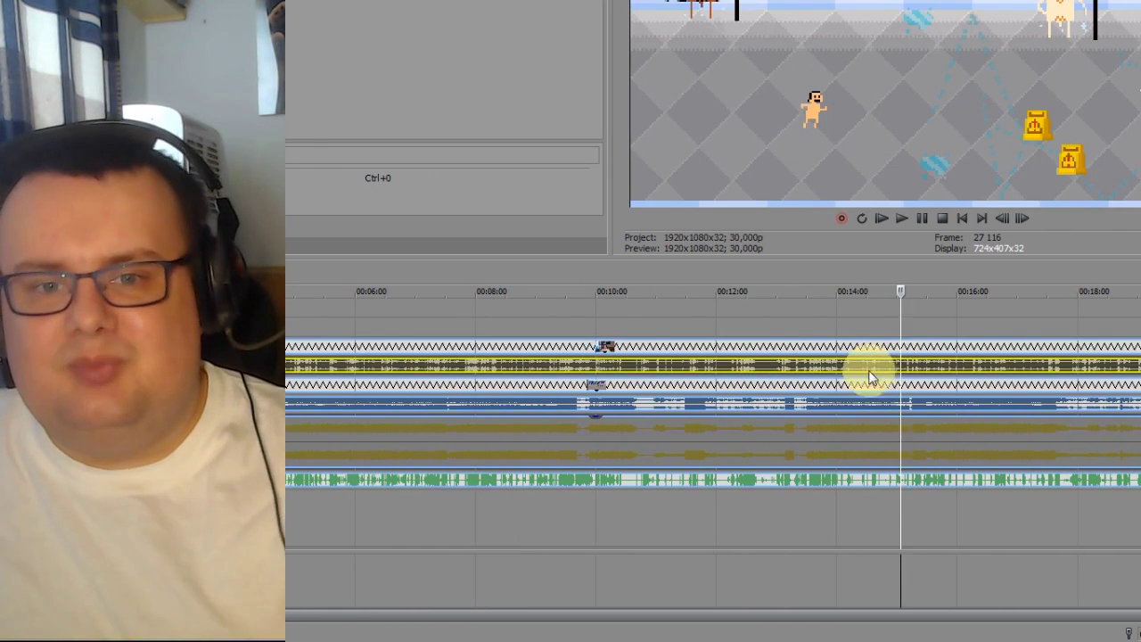
pyautogui.click(580, 326)
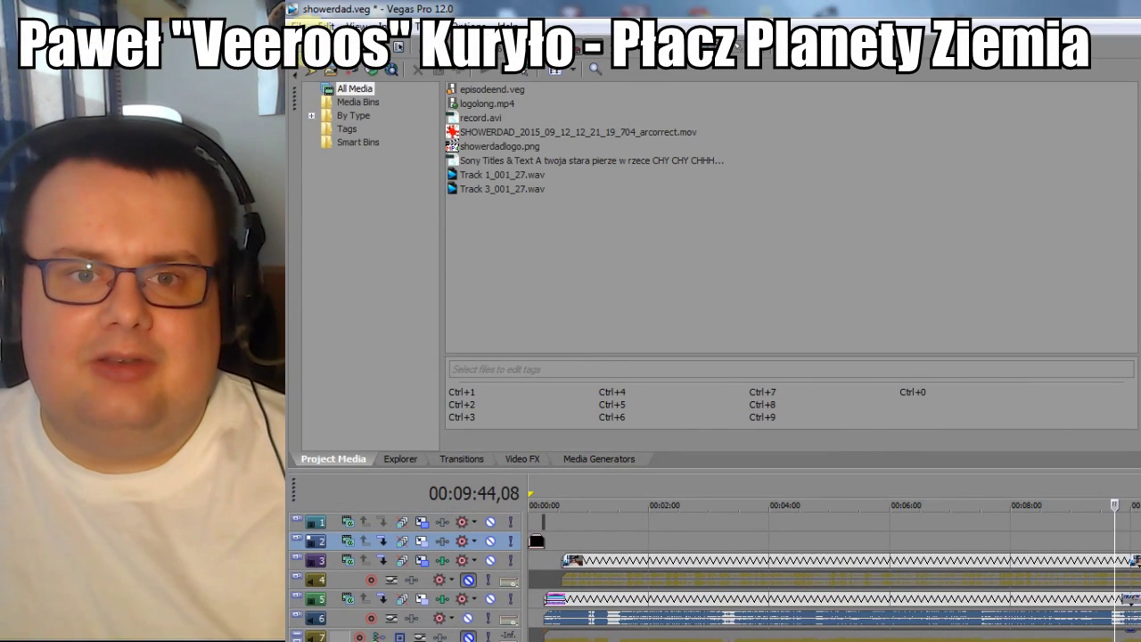
# - Save the project and select the whole timeline as the loop region for rendering
pyautogui.click(299, 25)
pyautogui.click(349, 105)
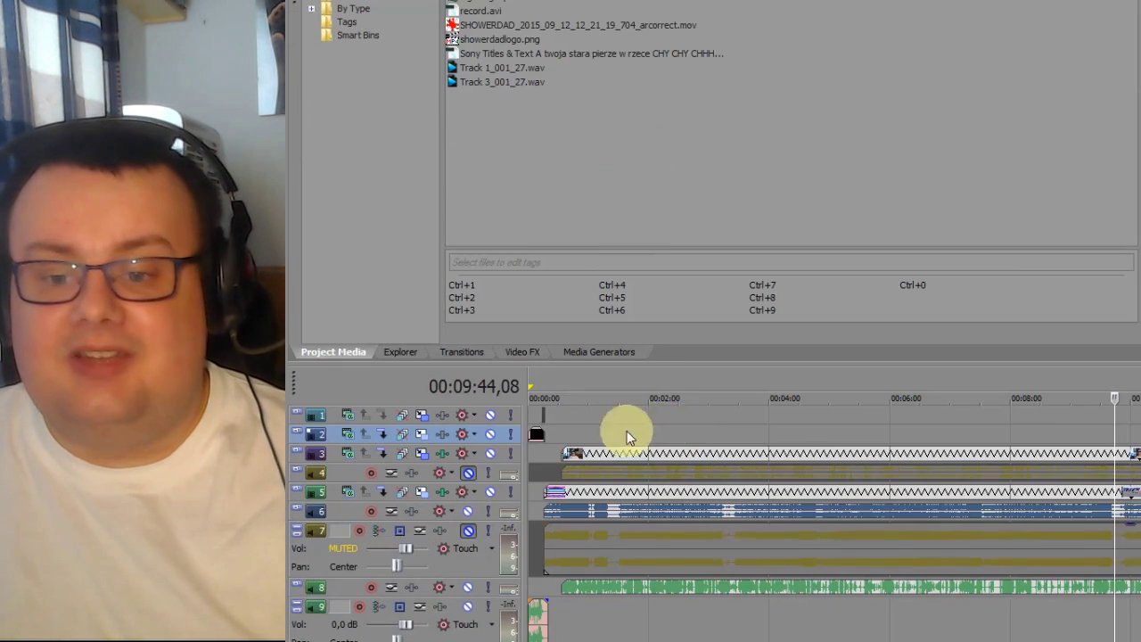
pyautogui.click(684, 427)
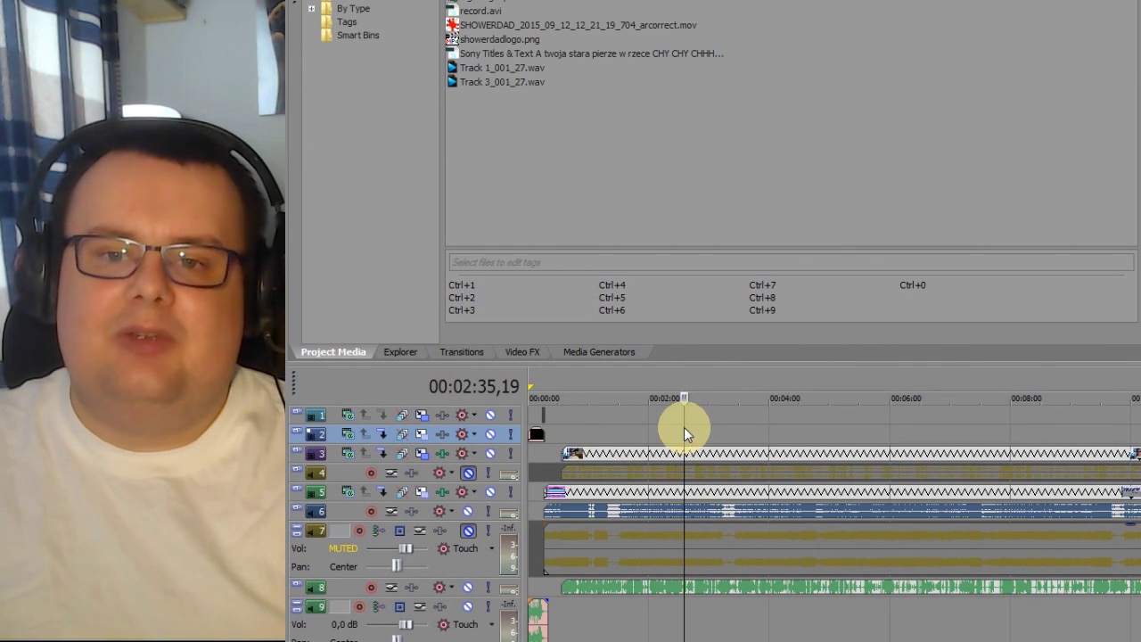
pyautogui.doubleClick(724, 378)
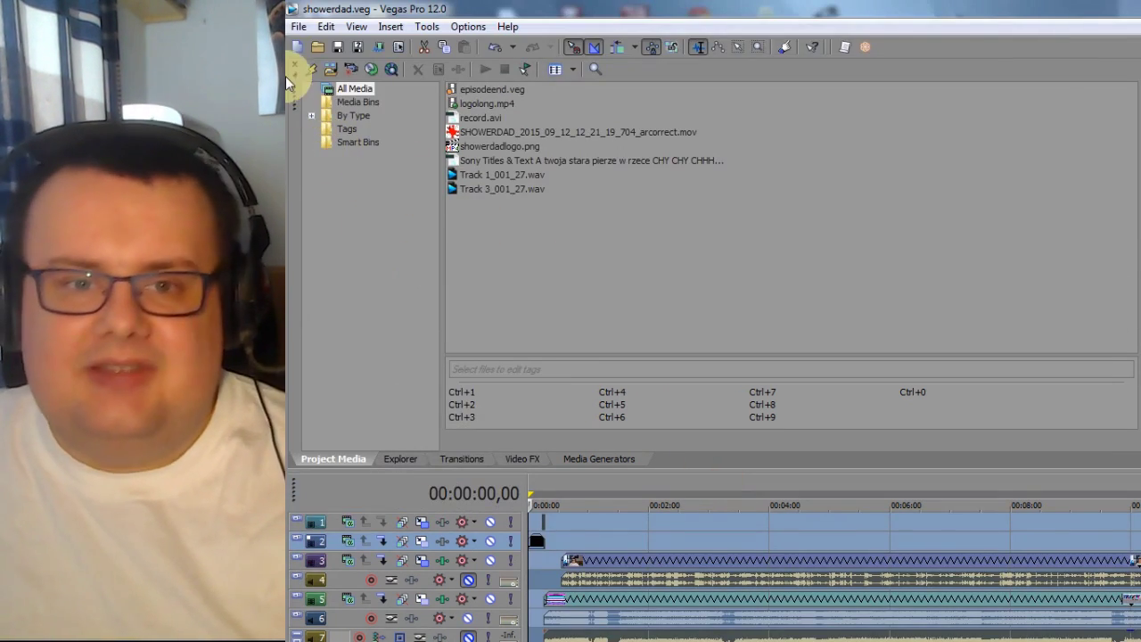
# - Render the loop region as O:\ffmpegencode\showerdad.avi with the DebugMode FrameServer default template in YUY2 format and start FFMpeg Encode
pyautogui.click(299, 26)
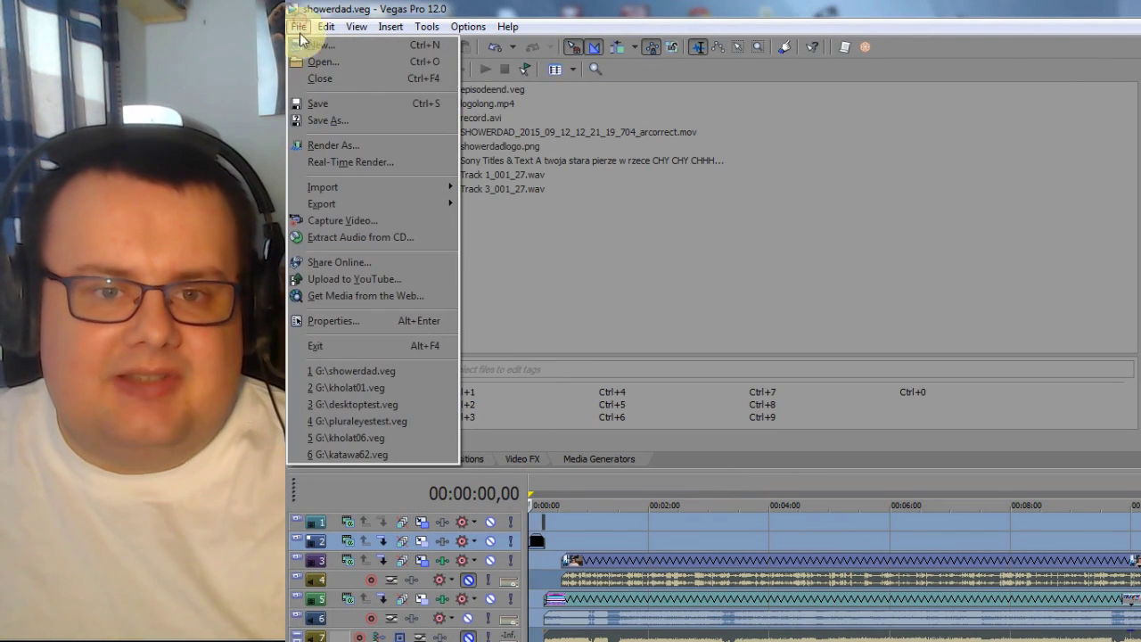
pyautogui.click(362, 147)
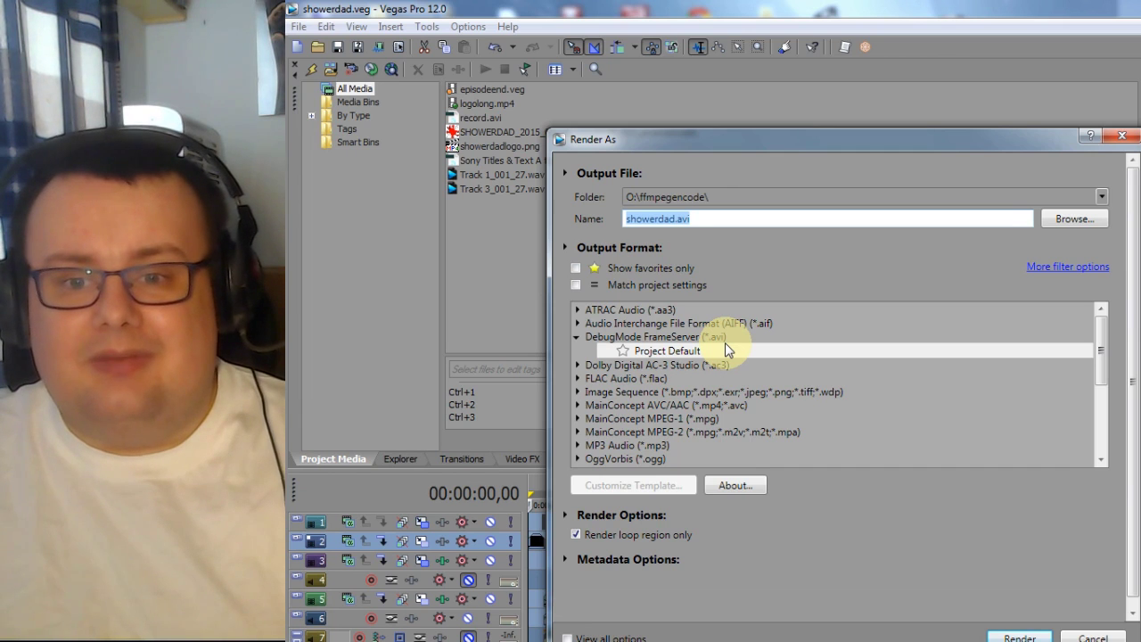
pyautogui.hotkey('ctrl', 'Left')
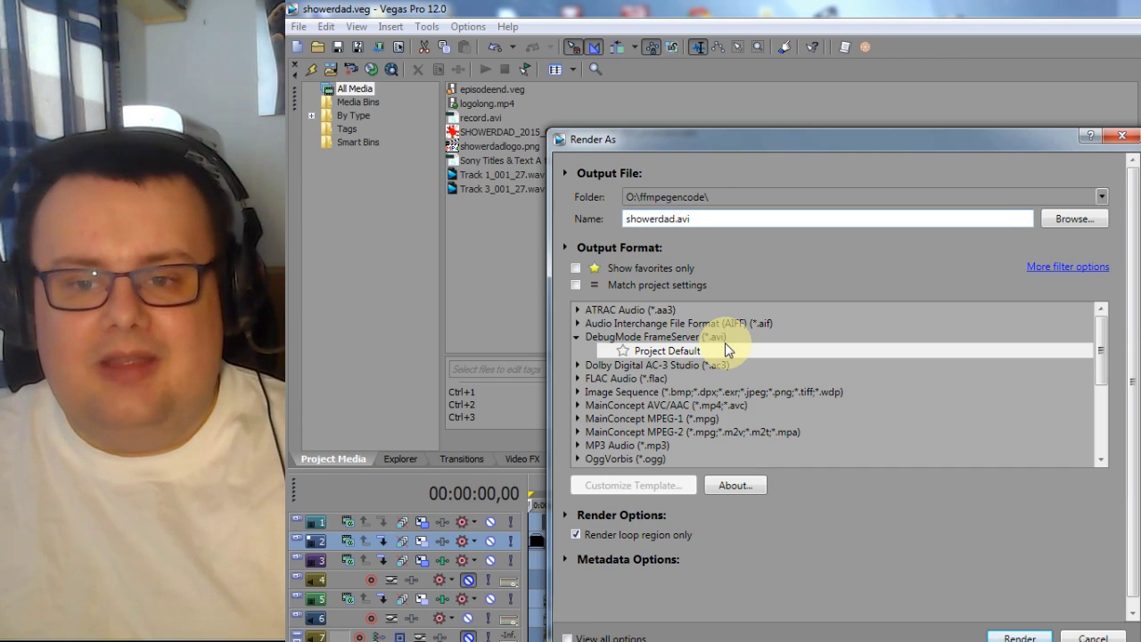
pyautogui.press('Return')
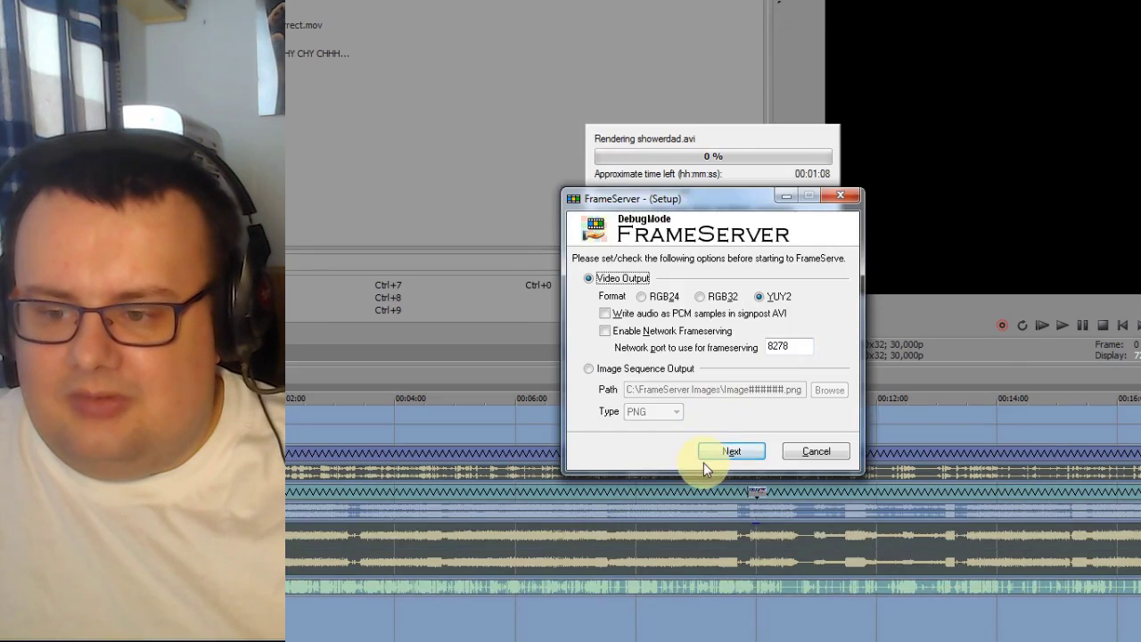
pyautogui.click(725, 453)
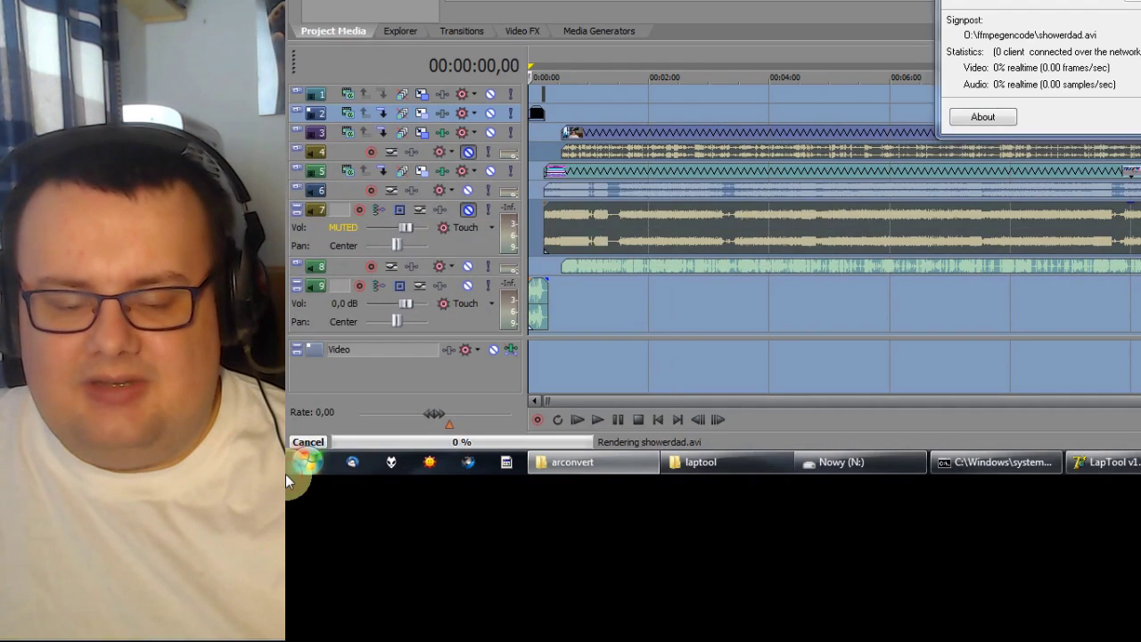
pyautogui.click(287, 479)
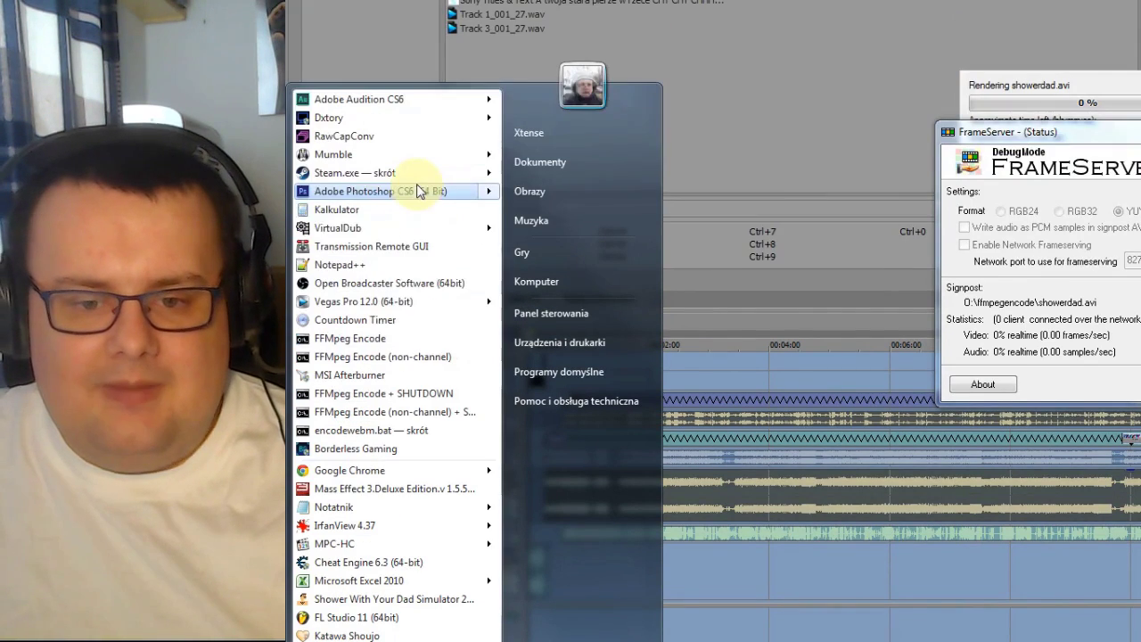
pyautogui.click(382, 336)
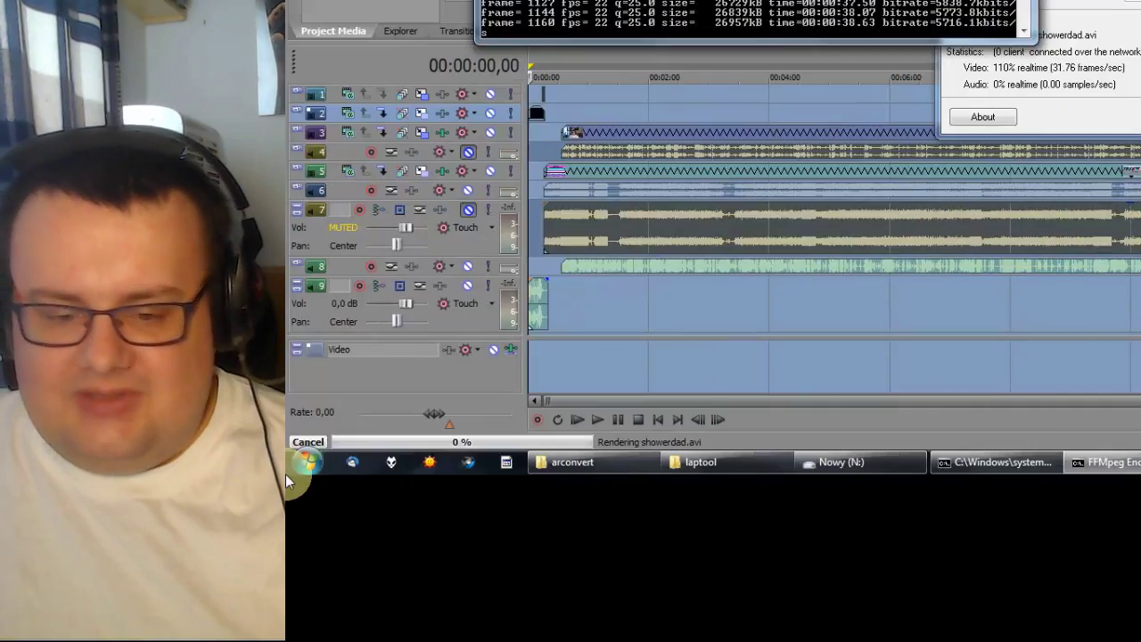
# - Open encode.bat from the ffmpegencode folder on drive O: in Notepad, examine its ffmpeg encoding options and close it
pyautogui.click(288, 472)
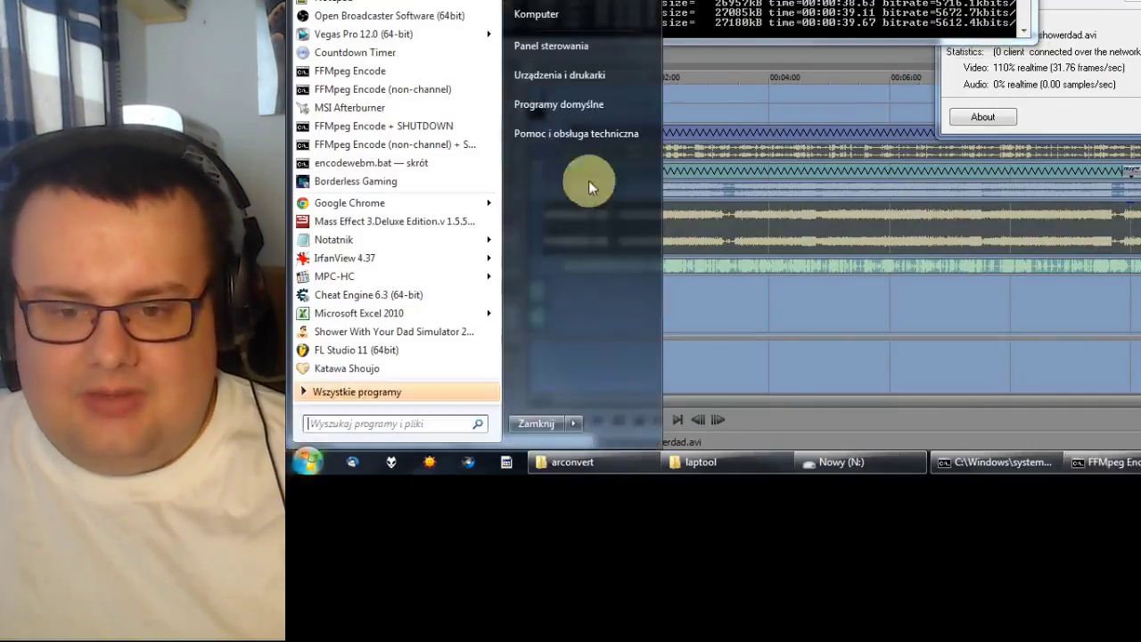
pyautogui.click(936, 9)
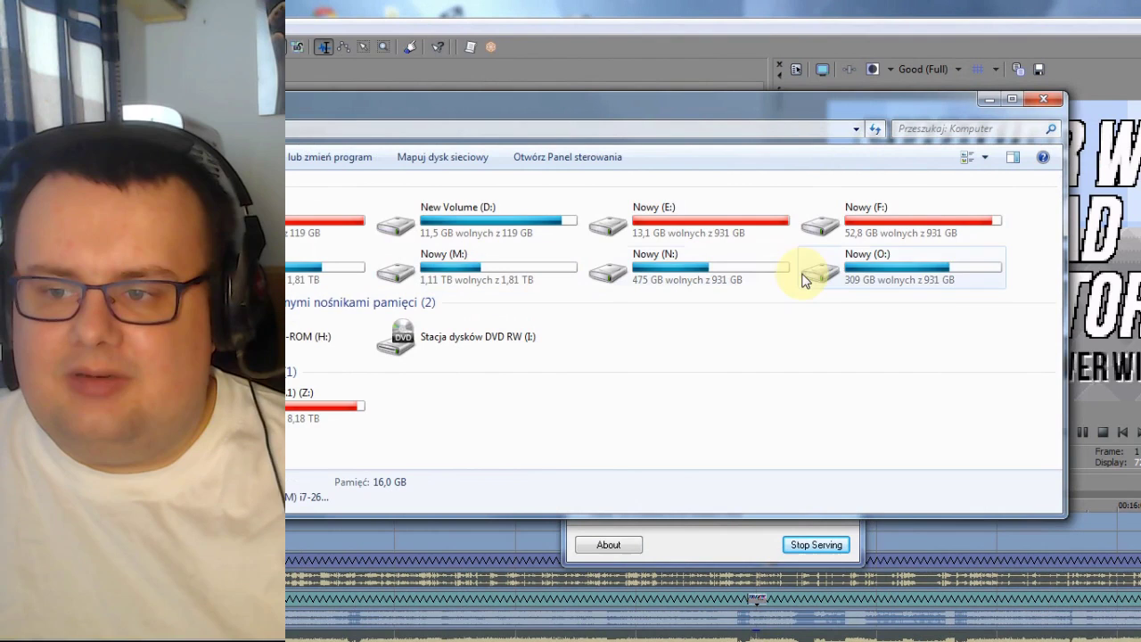
pyautogui.doubleClick(705, 273)
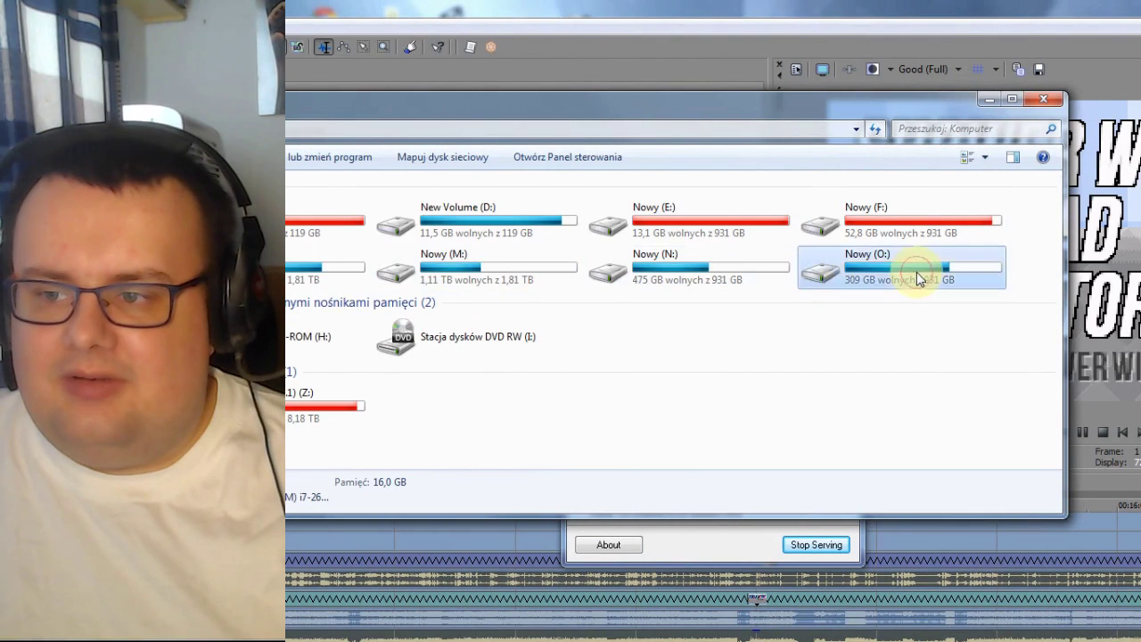
pyautogui.press('Up')
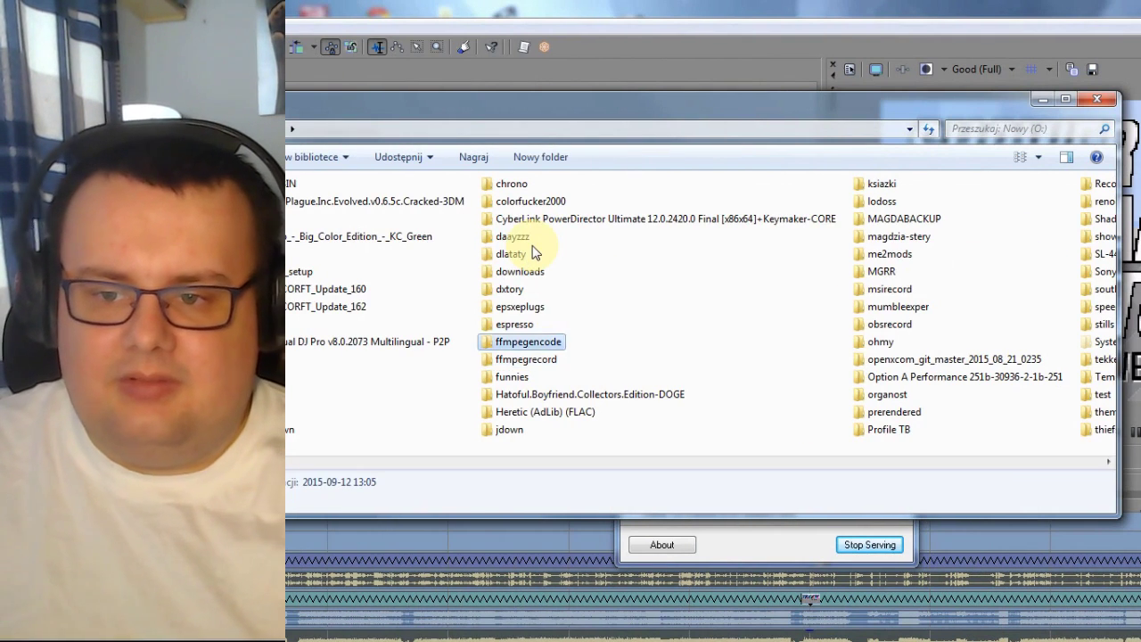
pyautogui.press('Return')
pyautogui.click(247, 295)
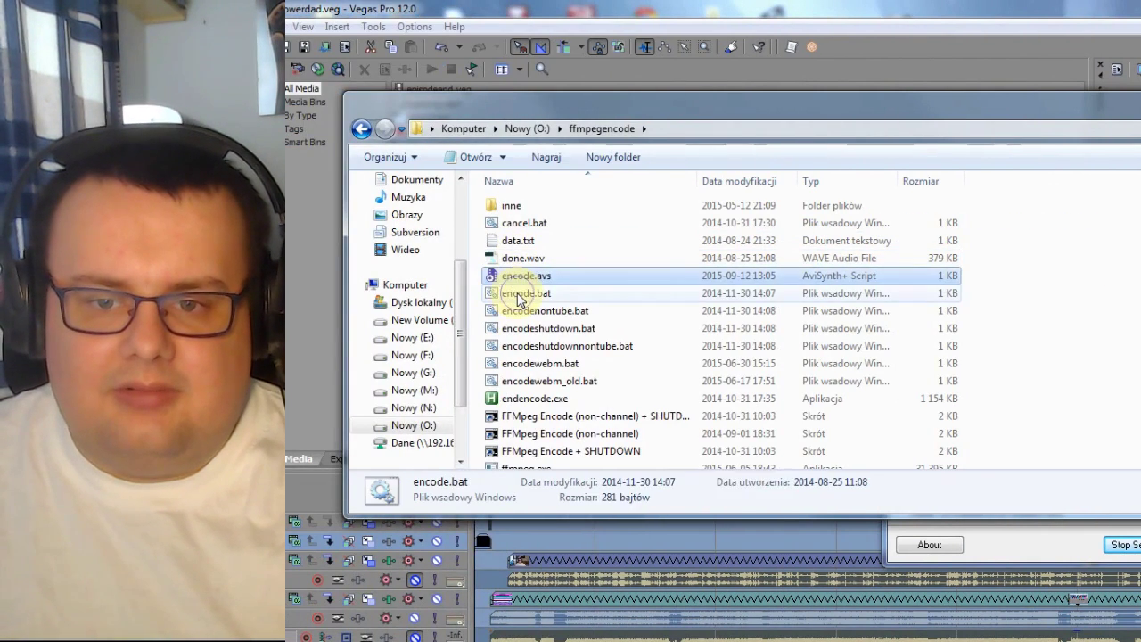
pyautogui.rightClick(250, 295)
pyautogui.click(571, 323)
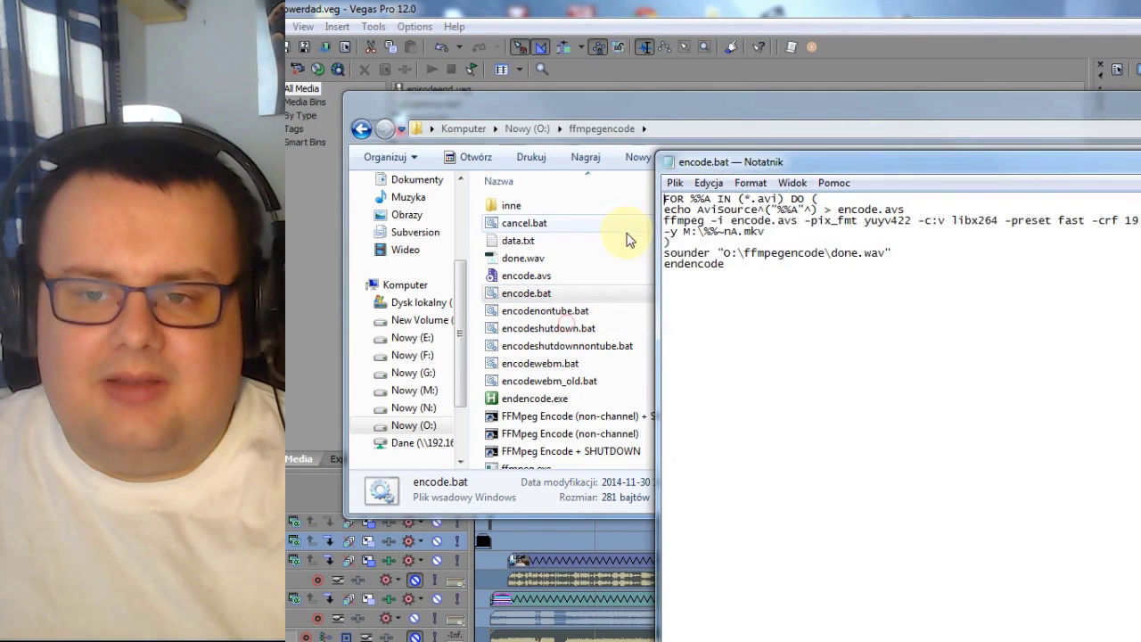
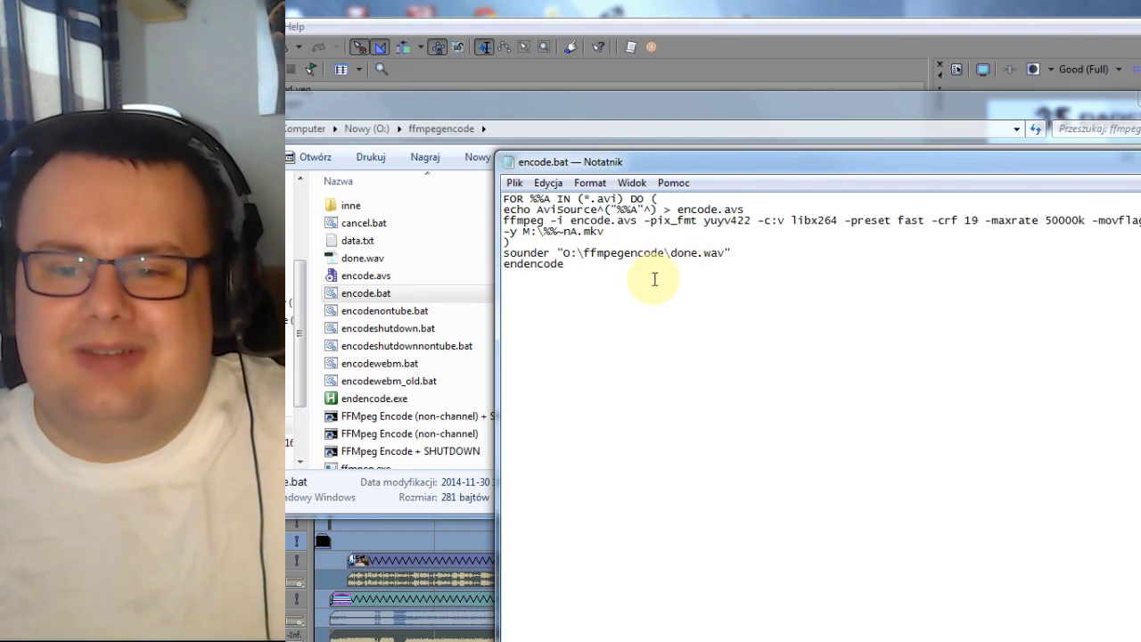
pyautogui.moveTo(655, 279); pyautogui.dragTo(552, 276)
pyautogui.click(548, 275)
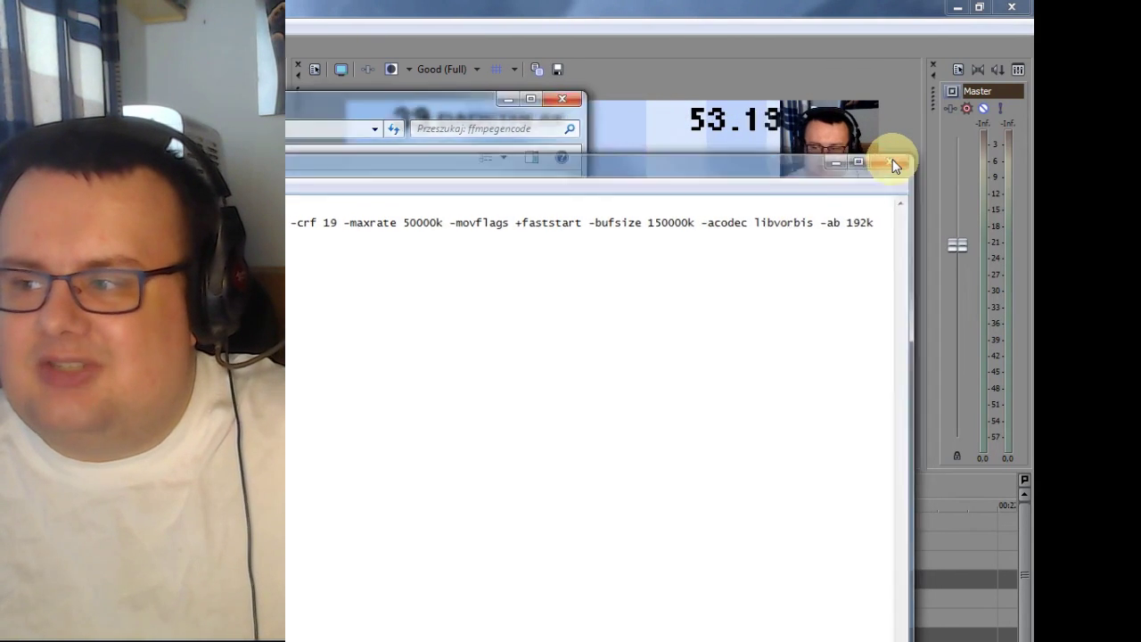
pyautogui.click(893, 159)
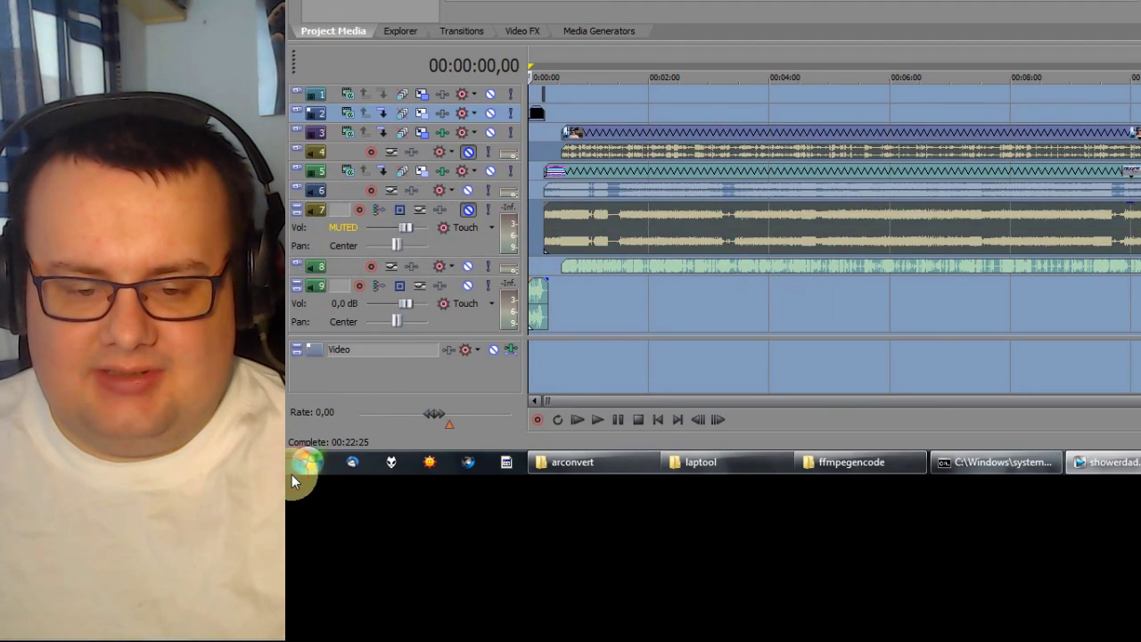
# - Switch to Google Chrome and open YouTube's video upload page
pyautogui.click(295, 473)
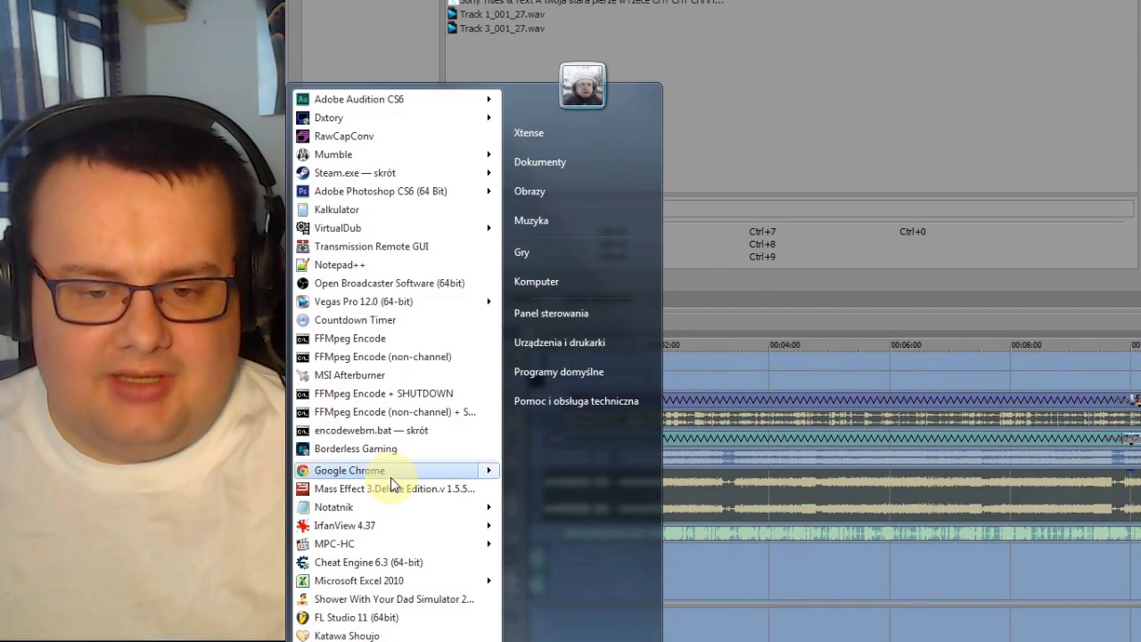
pyautogui.click(390, 526)
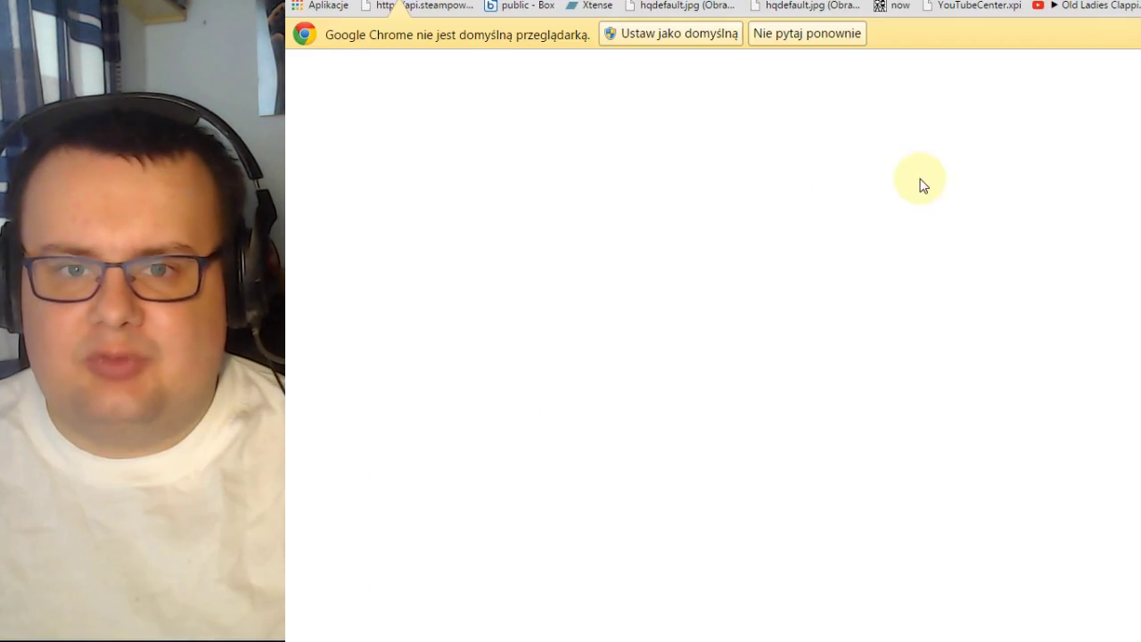
pyautogui.click(668, 36)
pyautogui.write('y')
pyautogui.click(613, 70)
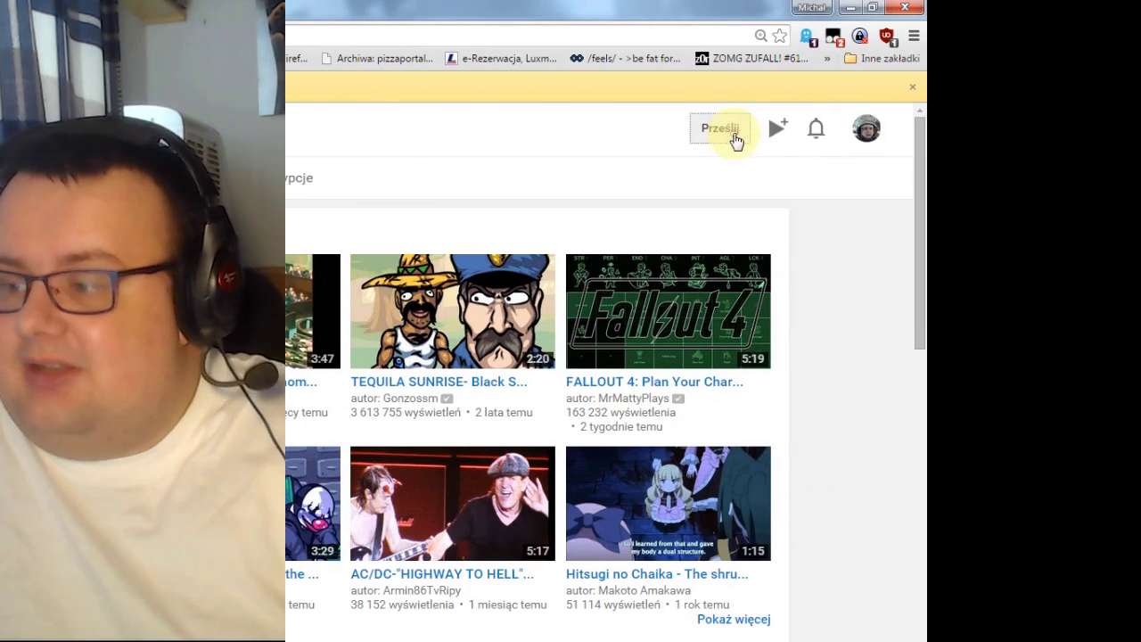
pyautogui.click(733, 138)
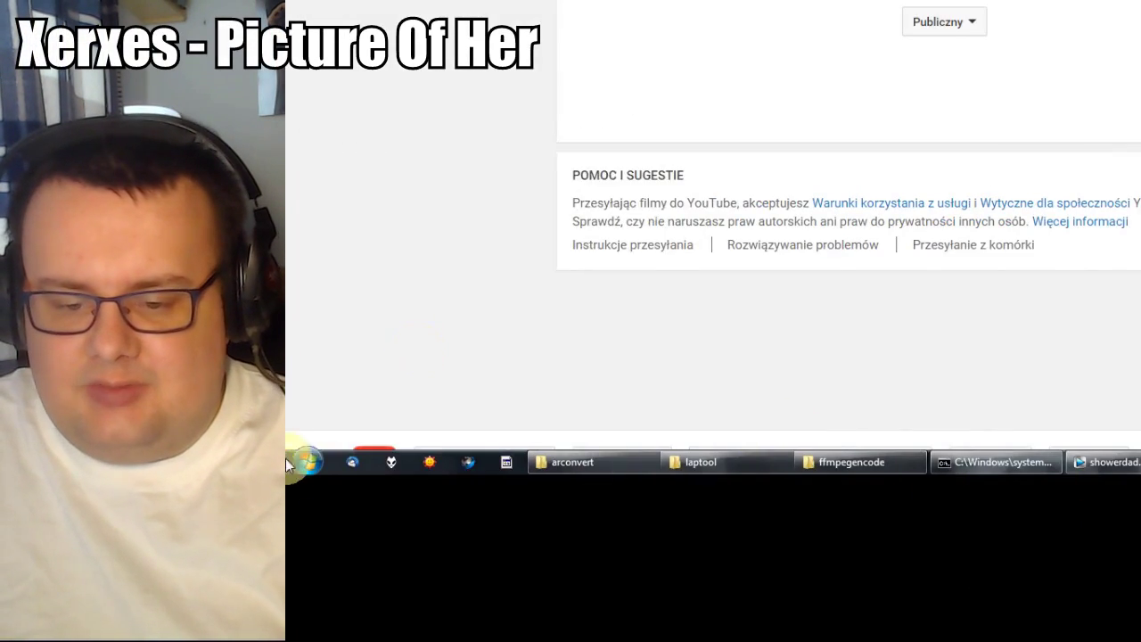
# - Open drive M: in a file window to reach the encoded video
pyautogui.click(299, 460)
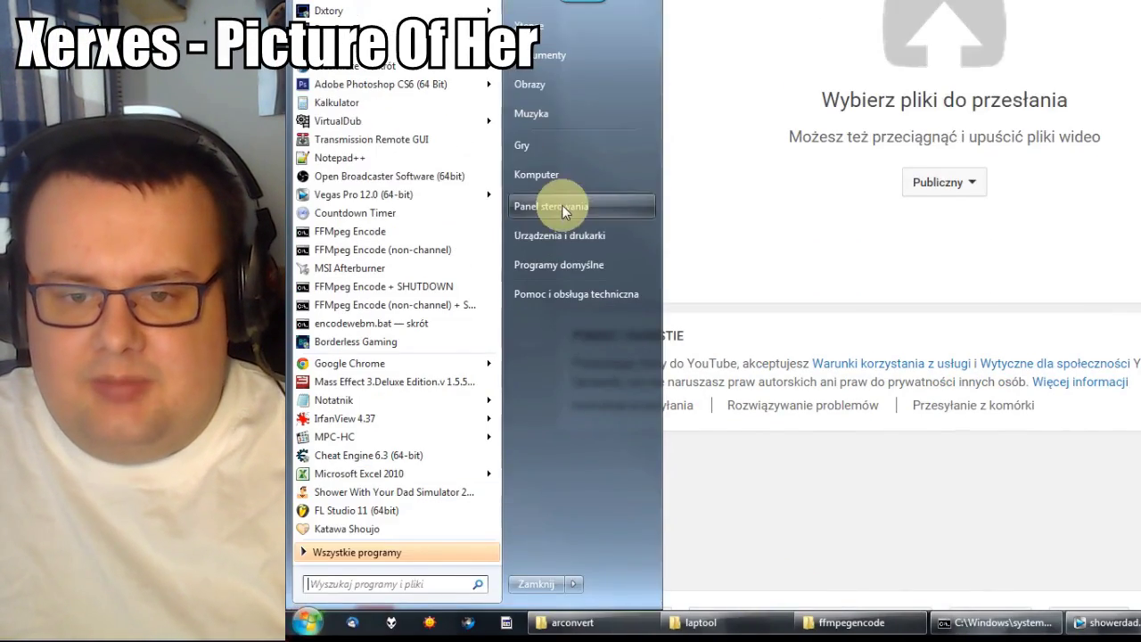
pyautogui.click(536, 175)
pyautogui.doubleClick(729, 158)
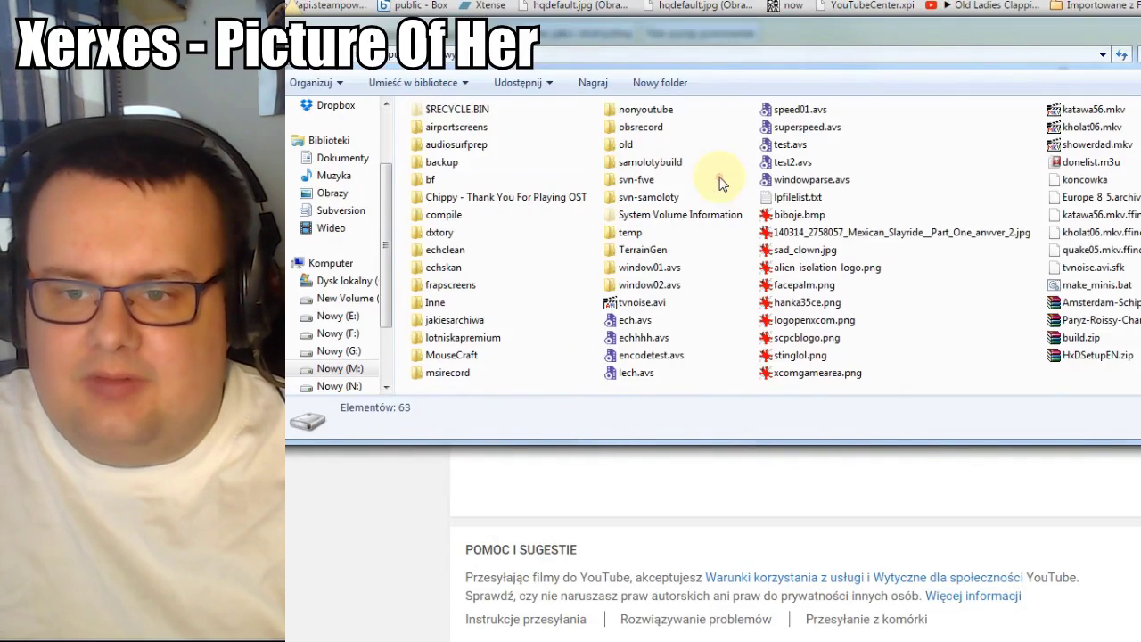
# - Play showerdad.mkv, check several points across the encoded video and close the player
pyautogui.press('s')
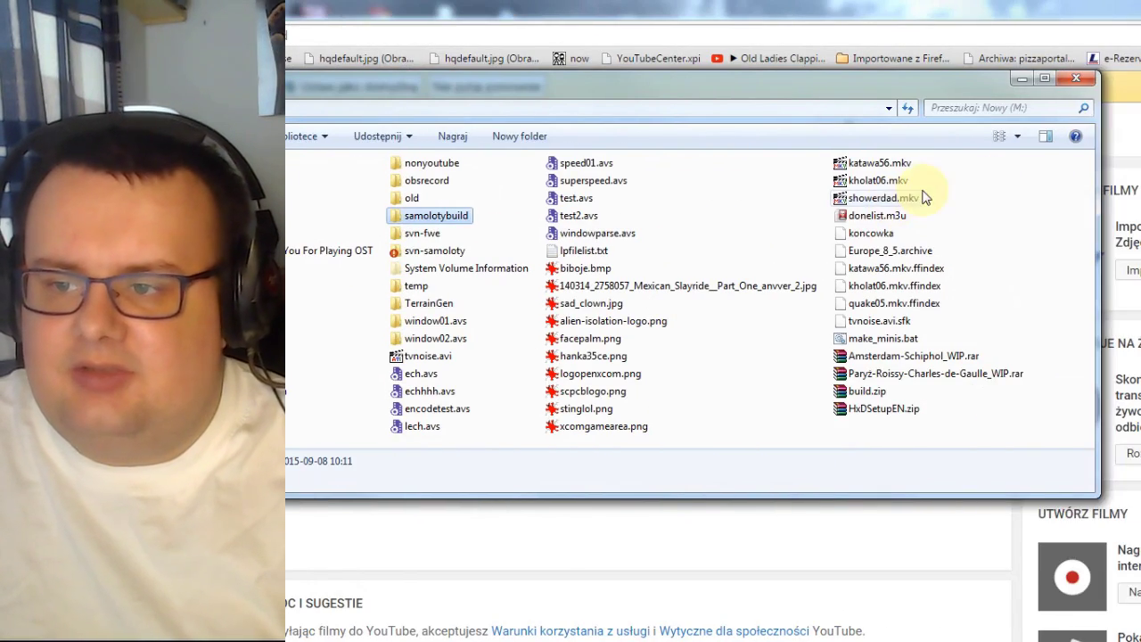
pyautogui.doubleClick(914, 197)
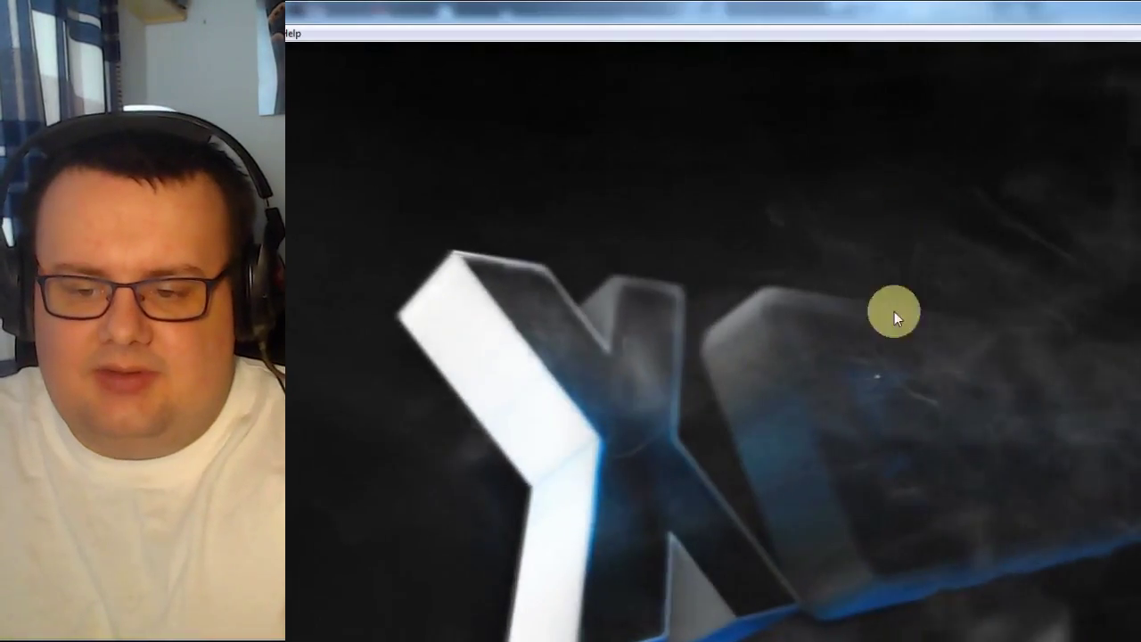
pyautogui.click(554, 446)
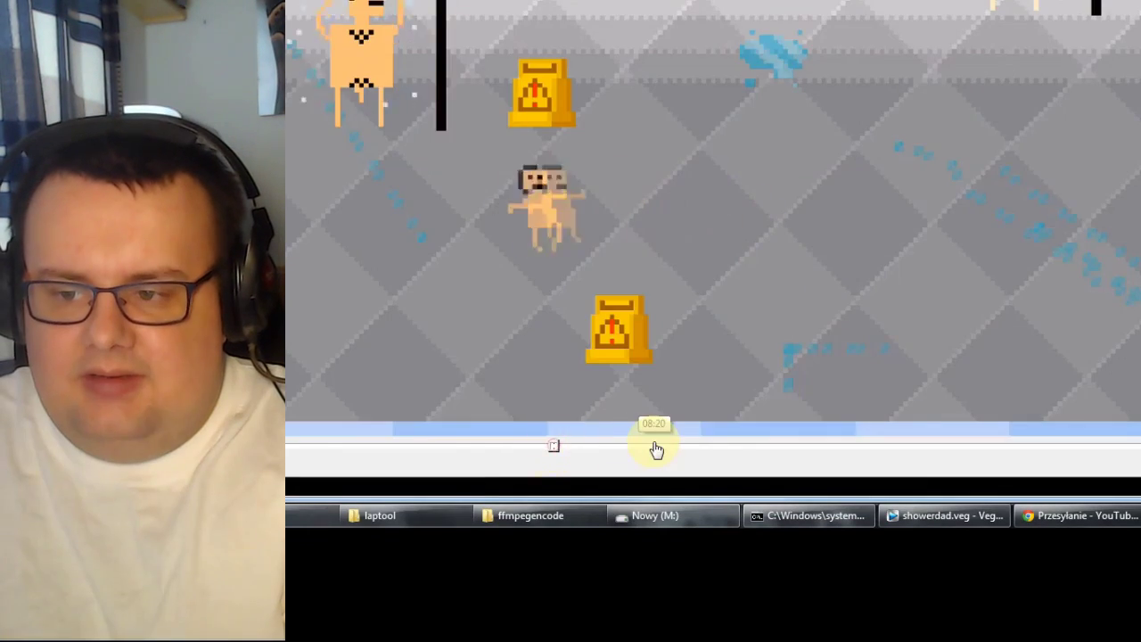
pyautogui.click(656, 447)
pyautogui.click(899, 446)
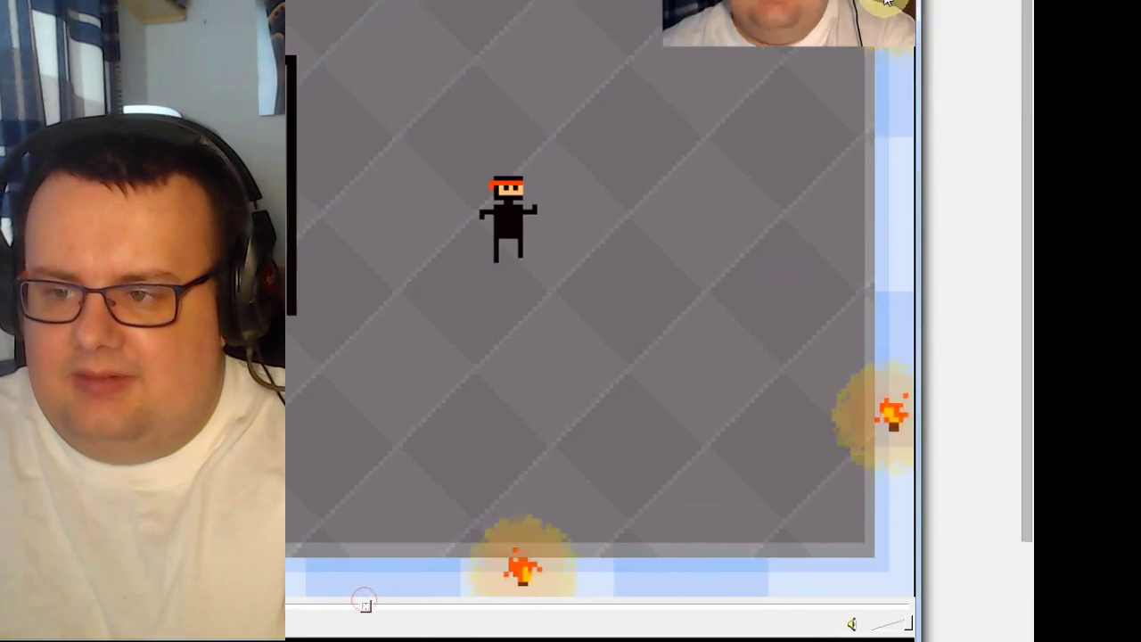
pyautogui.hotkey('alt', 'F4')
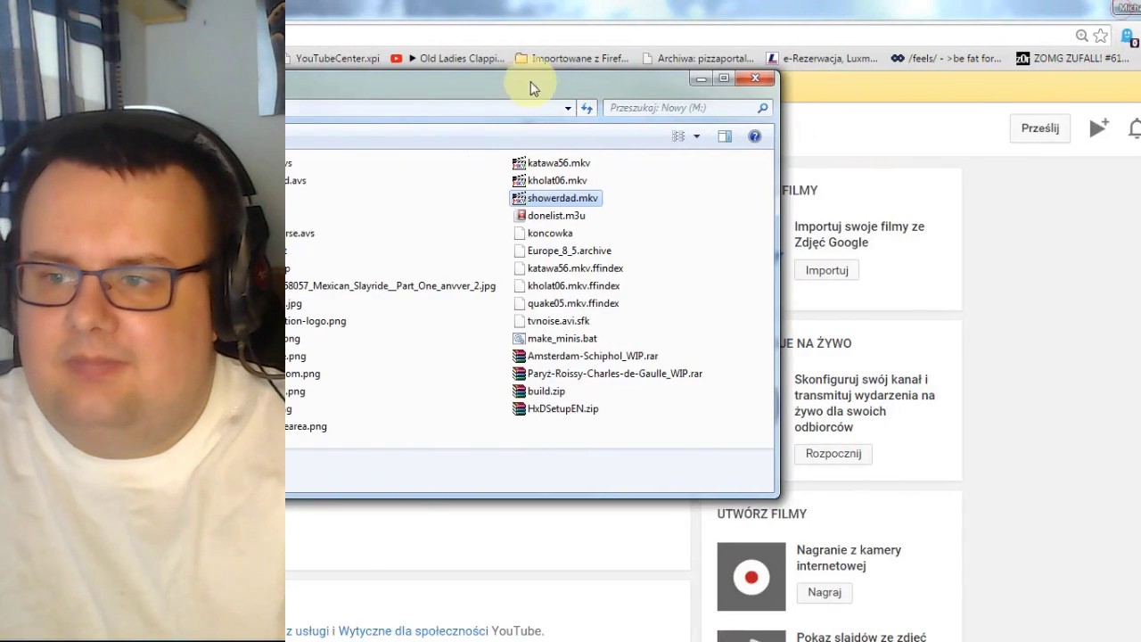
# - Uncover the YouTube upload area behind the file window and upload showerdad.mkv from drive M:
pyautogui.moveTo(530, 81); pyautogui.dragTo(896, 394)
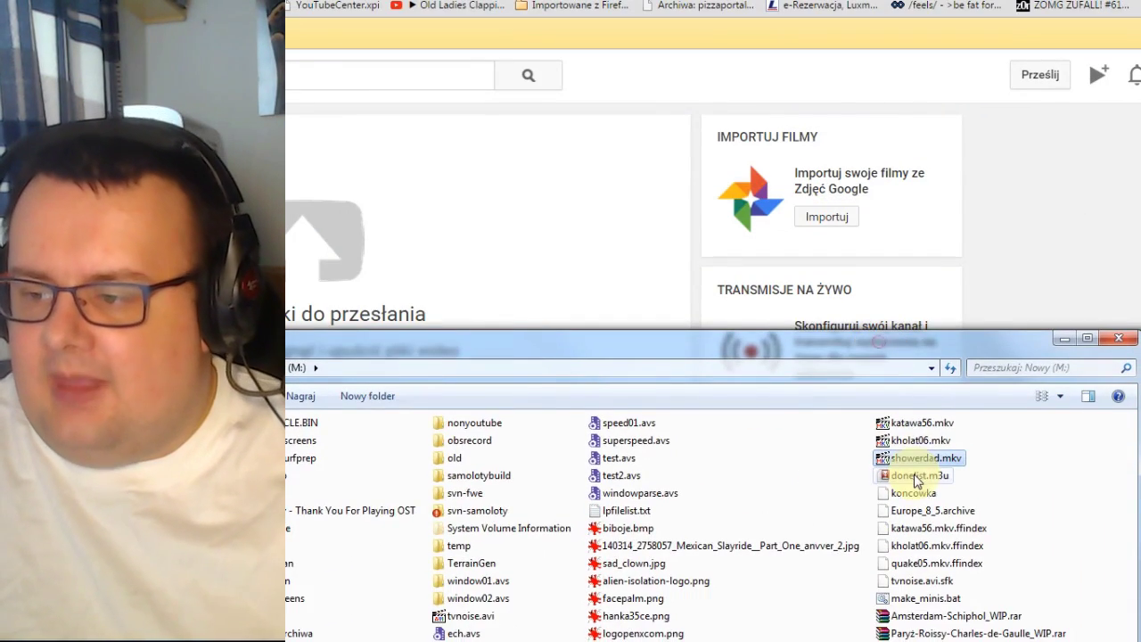
pyautogui.moveTo(910, 455); pyautogui.dragTo(323, 260)
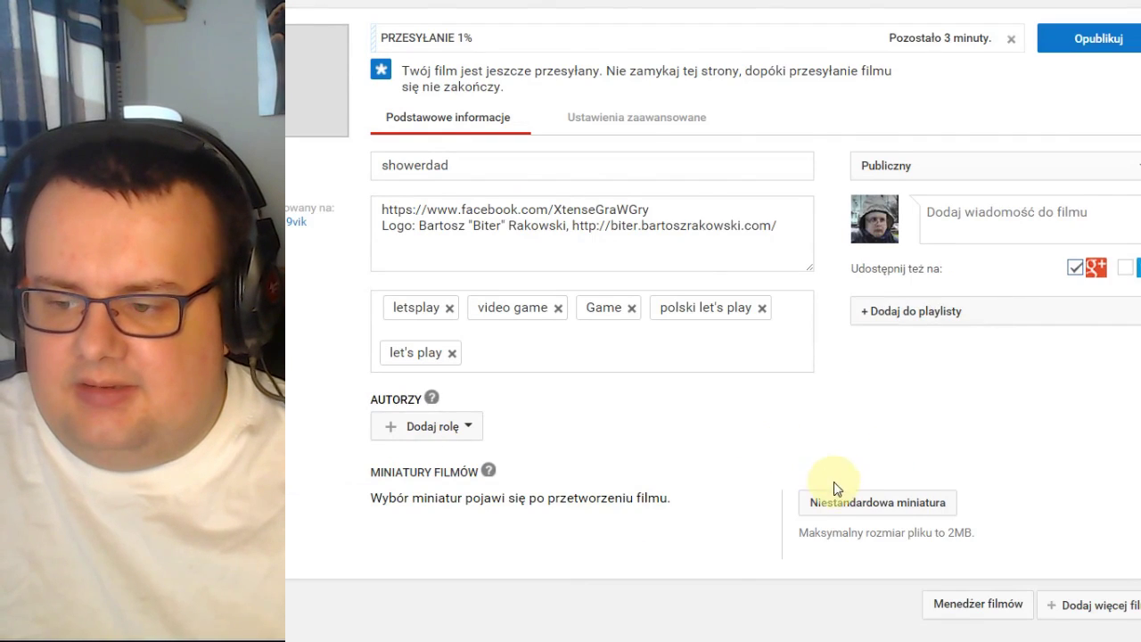
# - Set showerdad.jpg from the daylightthumbs folder as the video's custom thumbnail
pyautogui.click(834, 497)
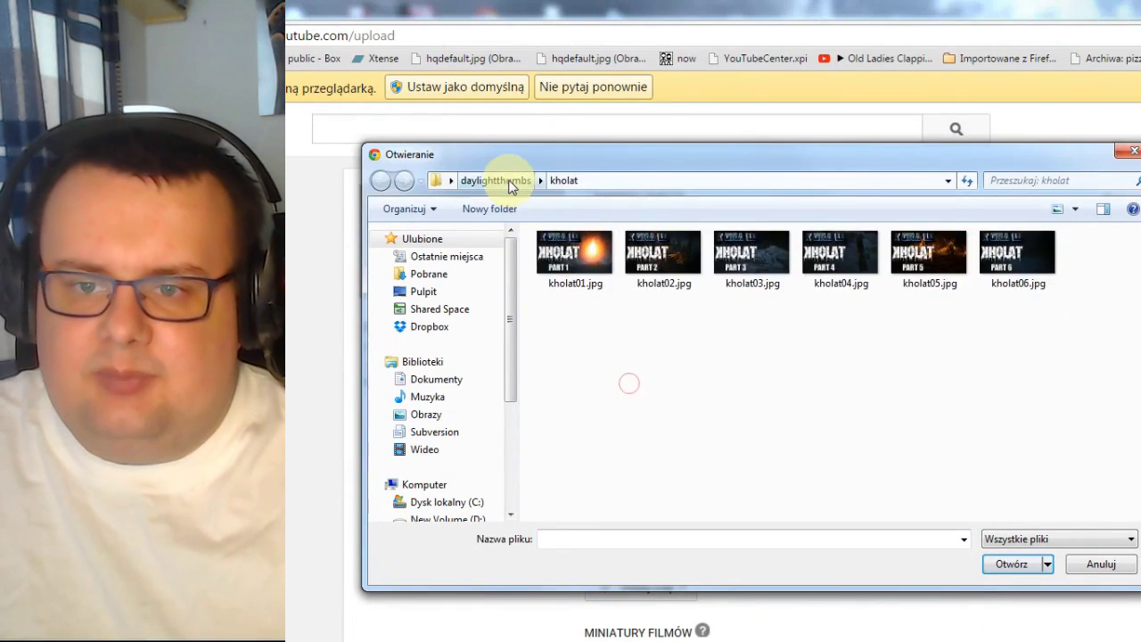
pyautogui.click(496, 181)
pyautogui.scroll(-10, 657, 312)
pyautogui.click(673, 285)
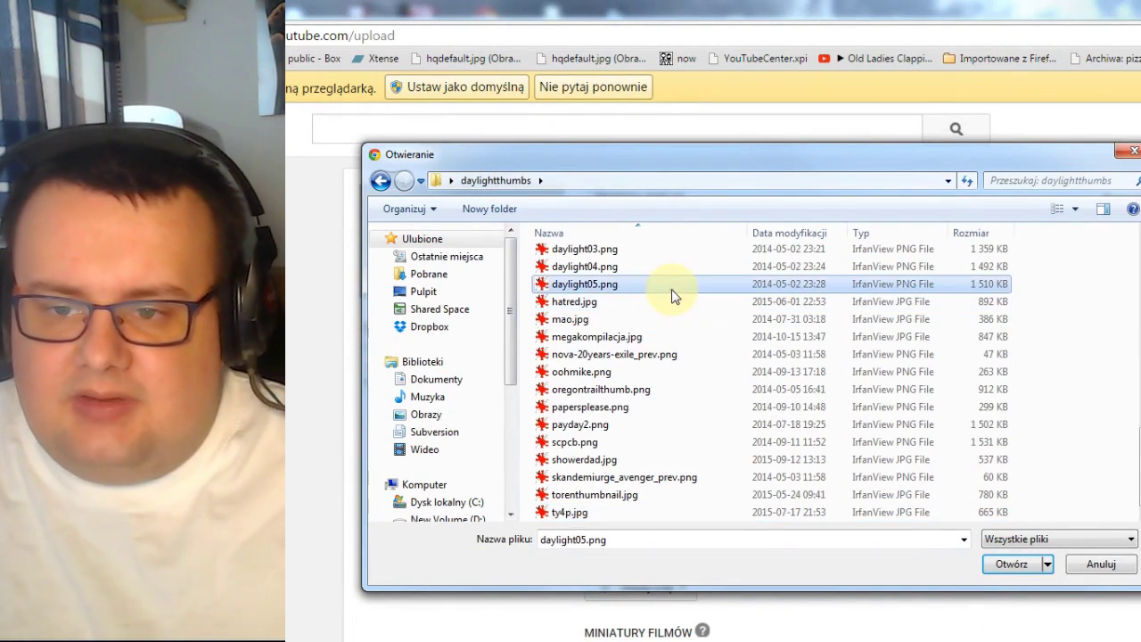
pyautogui.scroll(1, 673, 297)
pyautogui.scroll(-1, 674, 297)
pyautogui.press('s')
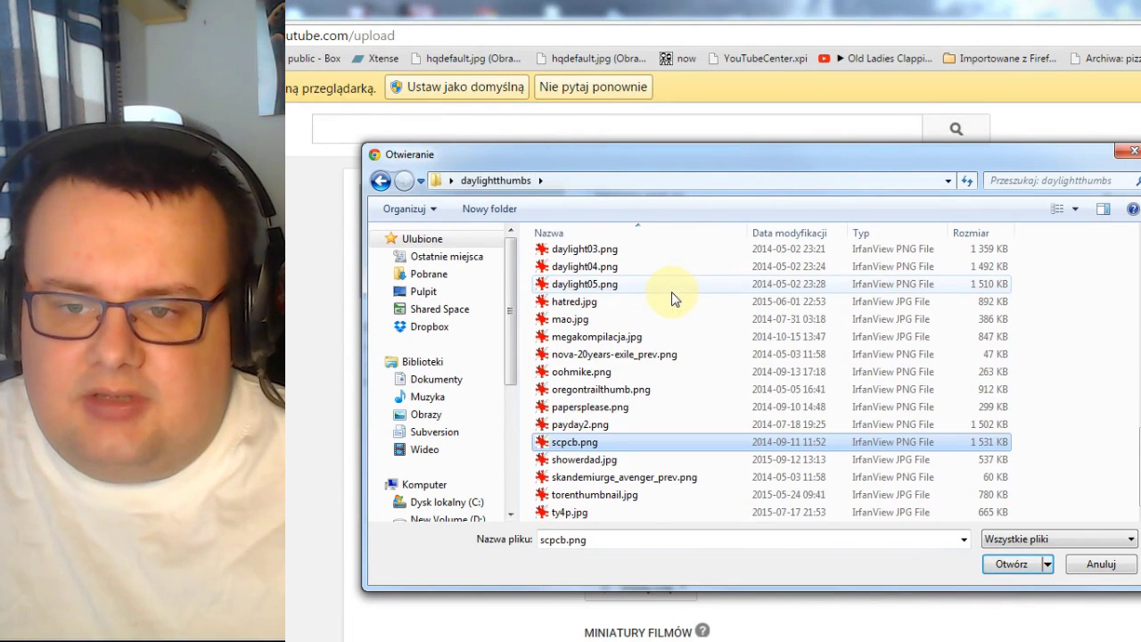
pyautogui.click(612, 459)
pyautogui.doubleClick(614, 460)
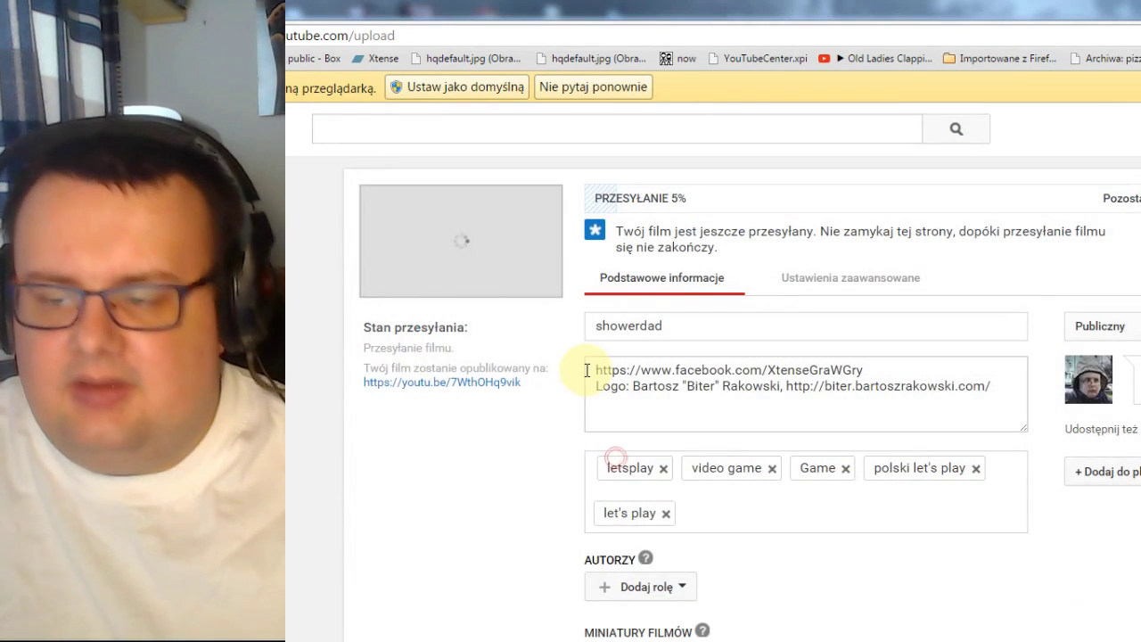
# - Retitle the video "X gra w Shower With Your Dad Simulator 2015" and insert two empty lines above the existing description text
pyautogui.moveTo(772, 333); pyautogui.dragTo(277, 288)
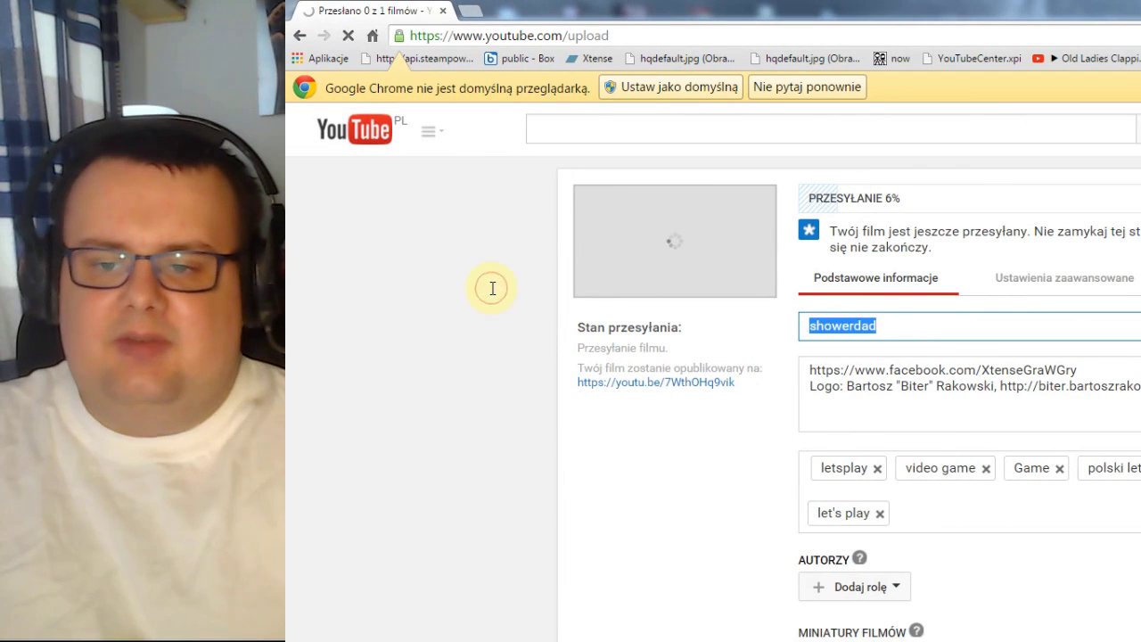
pyautogui.write('X gra w S')
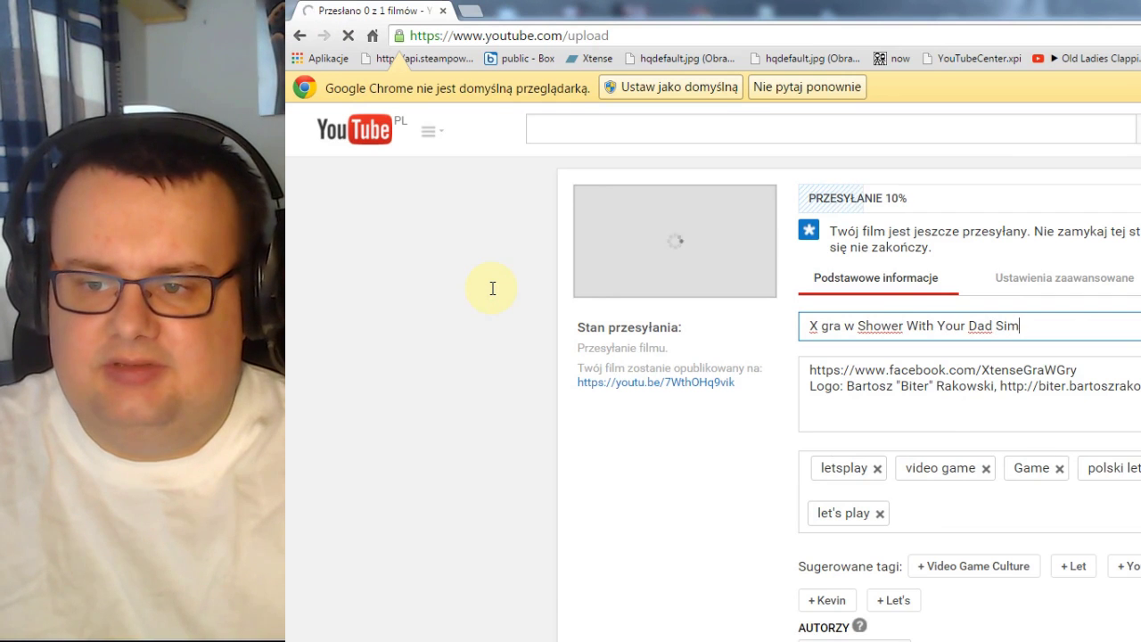
pyautogui.write('015')
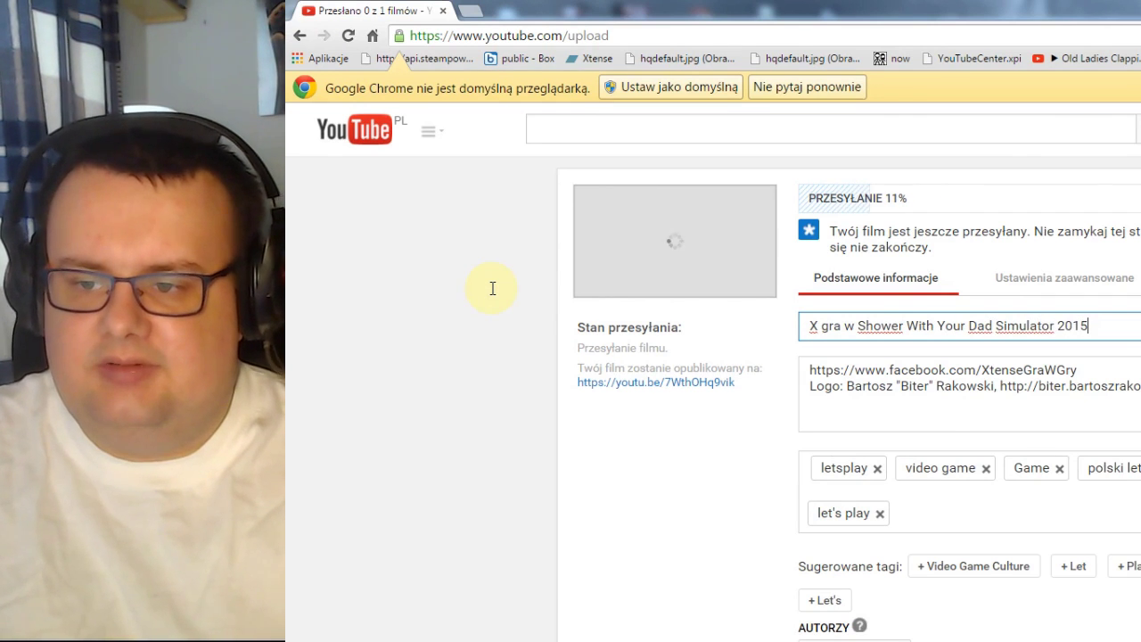
pyautogui.press('Tab')
pyautogui.press('Return')
pyautogui.press('Return')
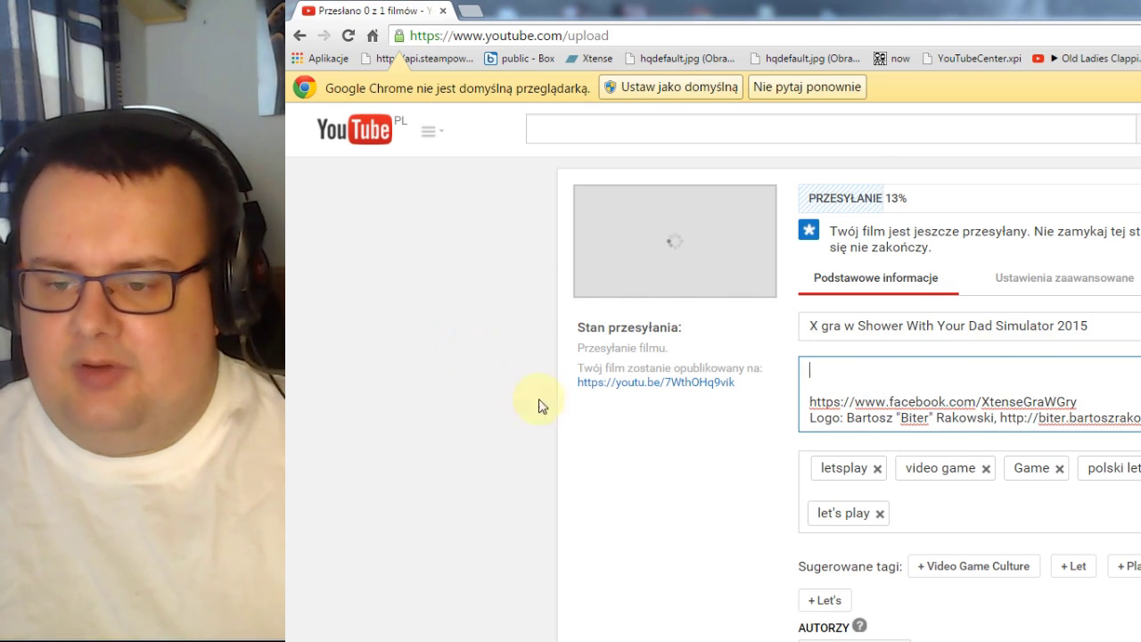
# - Add the tag "Shower With Your Dad Simulator 2015" after the video's existing tags
pyautogui.click(944, 508)
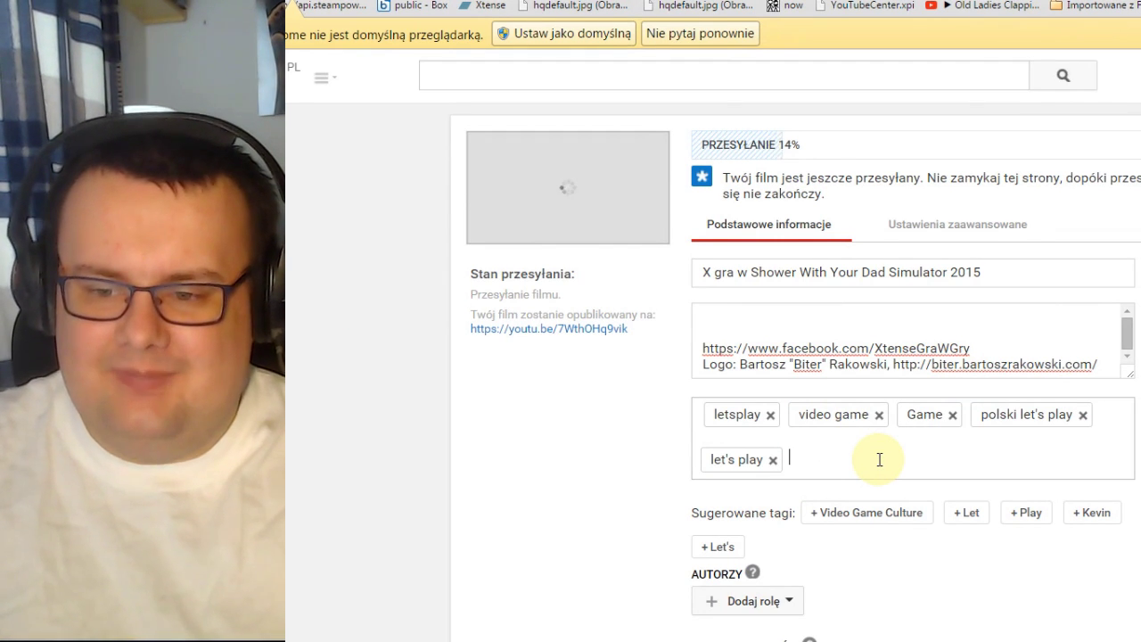
pyautogui.write('hower')
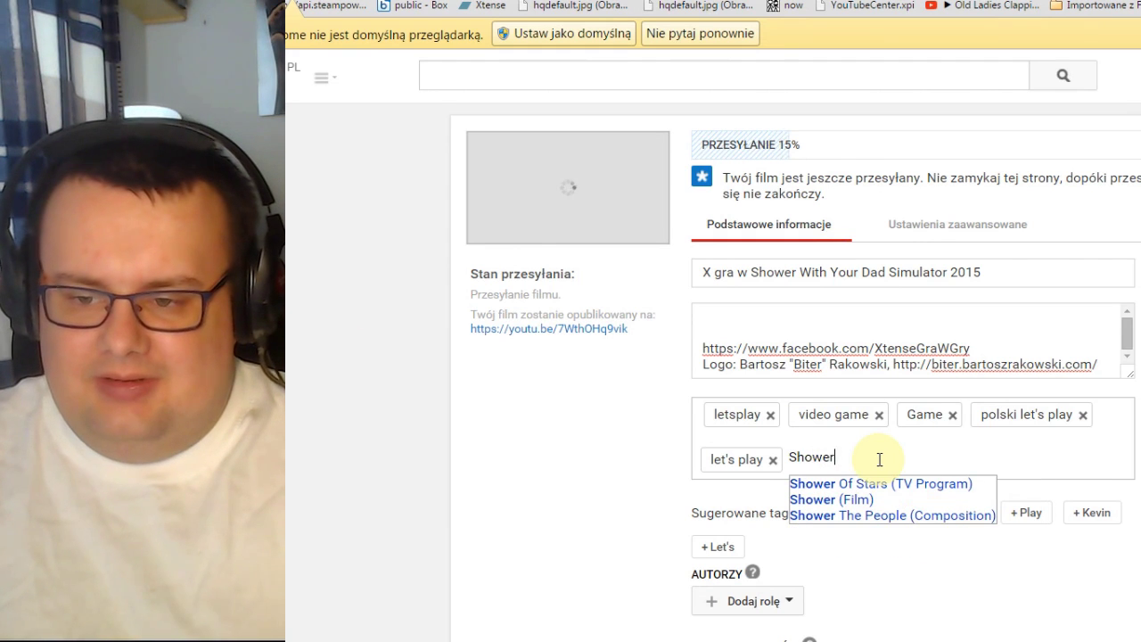
pyautogui.write(' With ')
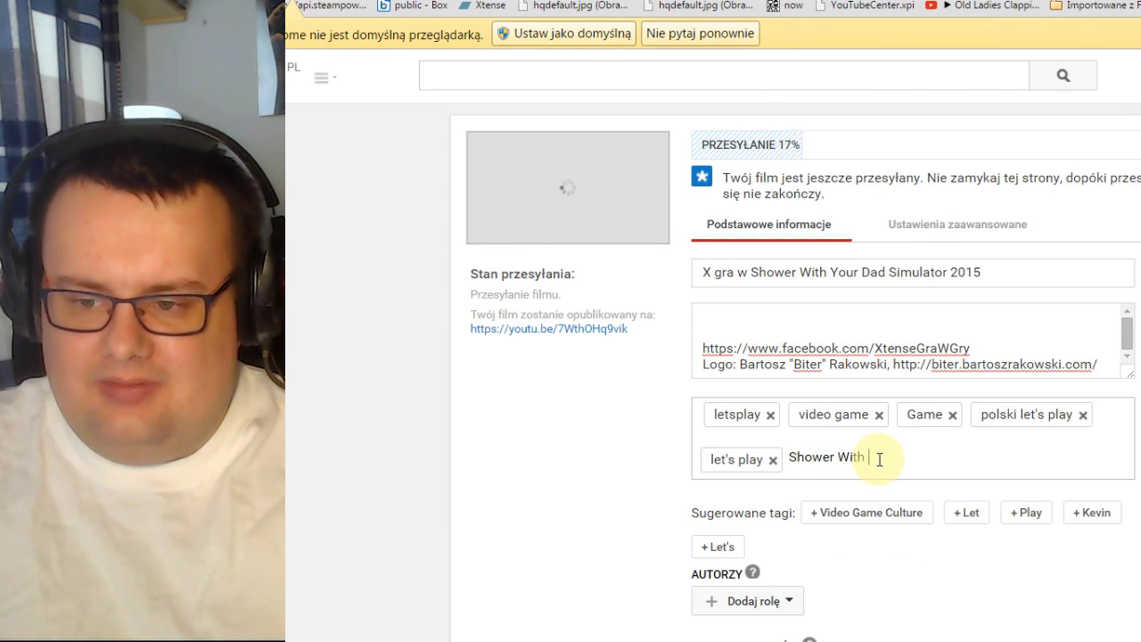
pyautogui.write('Your Dad Si')
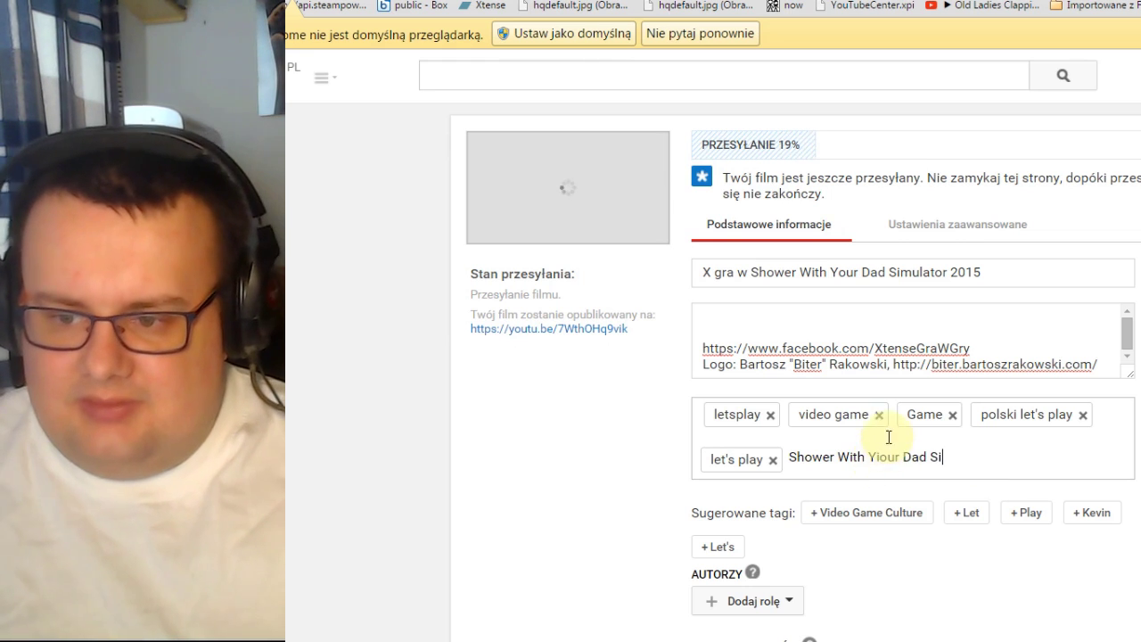
pyautogui.scroll(-1, 854, 420)
pyautogui.press('BackSpace')
pyautogui.write('i')
pyautogui.press('Left')
pyautogui.press('Left')
pyautogui.press('Left')
pyautogui.press('Left')
pyautogui.press('Left')
pyautogui.press('Left')
pyautogui.press('Left')
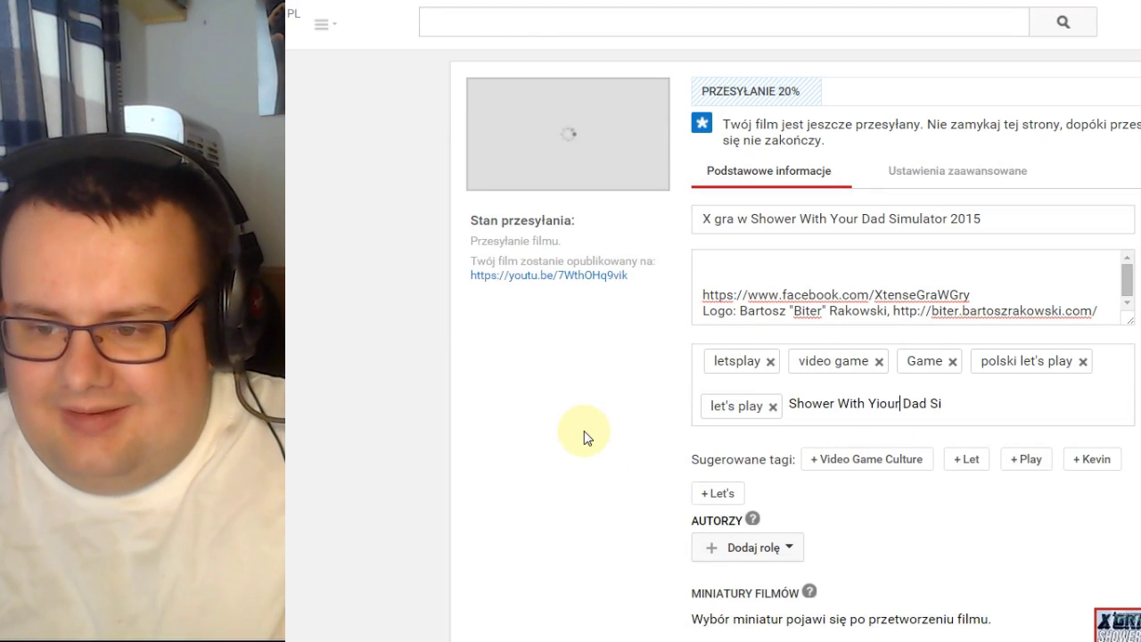
pyautogui.press('BackSpace')
pyautogui.press('End')
pyautogui.write('m')
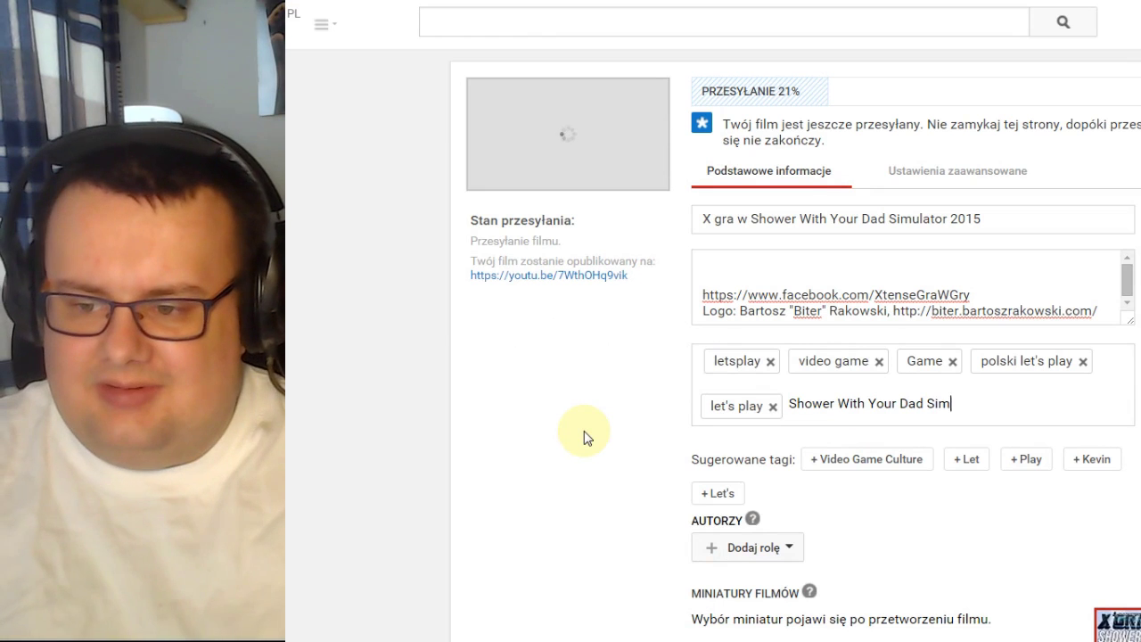
pyautogui.write('ulator 2015')
pyautogui.press('Return')
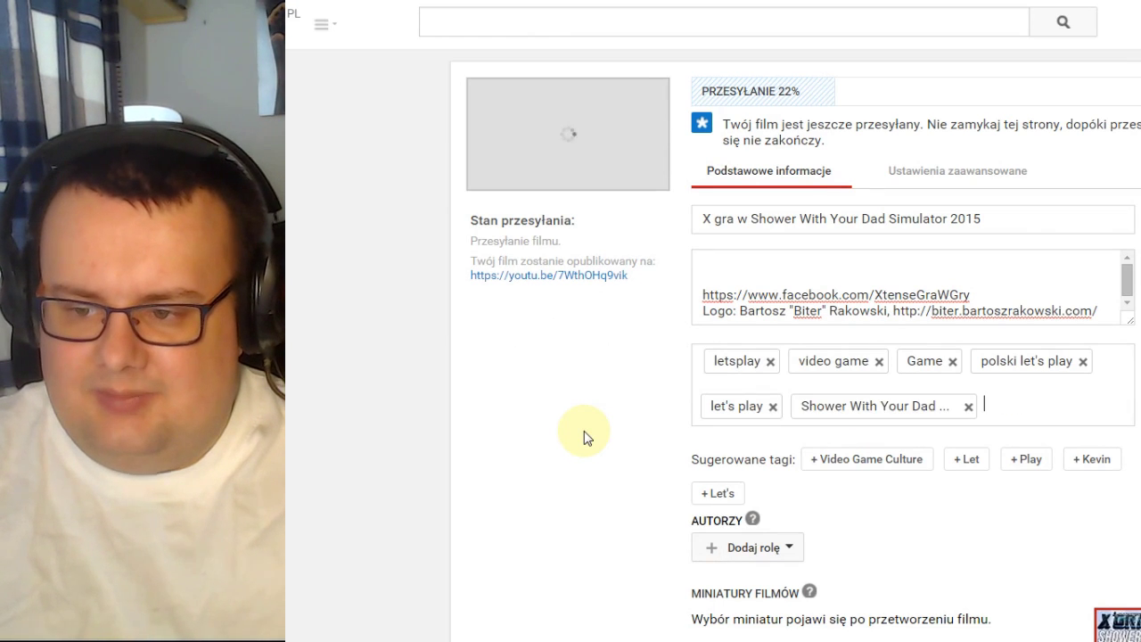
# - Place the text cursor on the empty first line of the video description
pyautogui.click(745, 250)
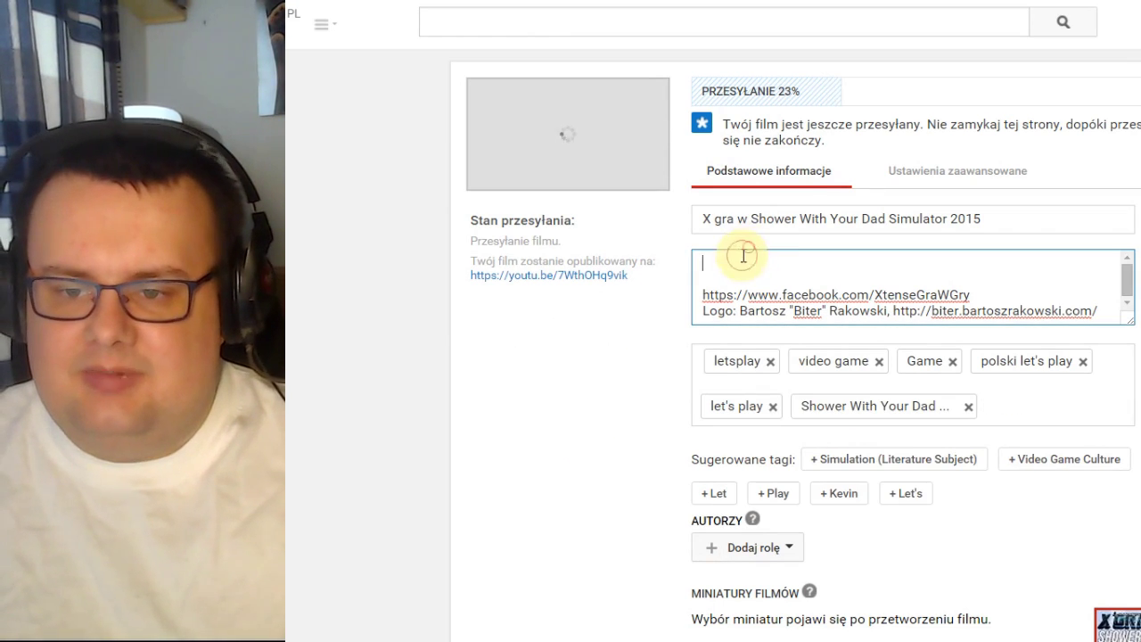